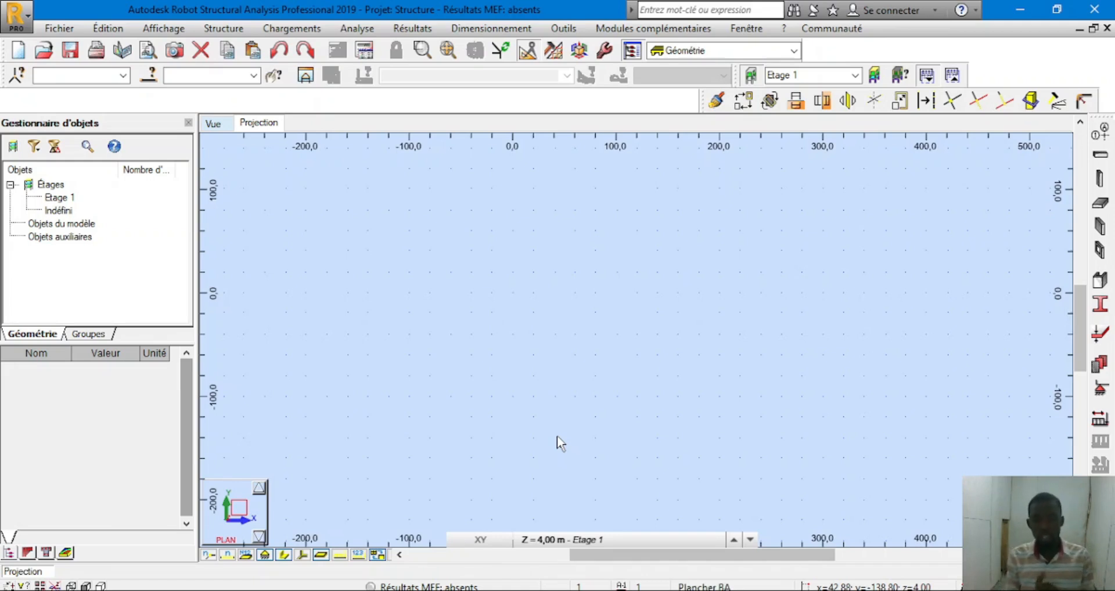
Switch the Grille display attribute off in the Vue category, apply it, and switch it back on
scroll(525, 391, down, 3)
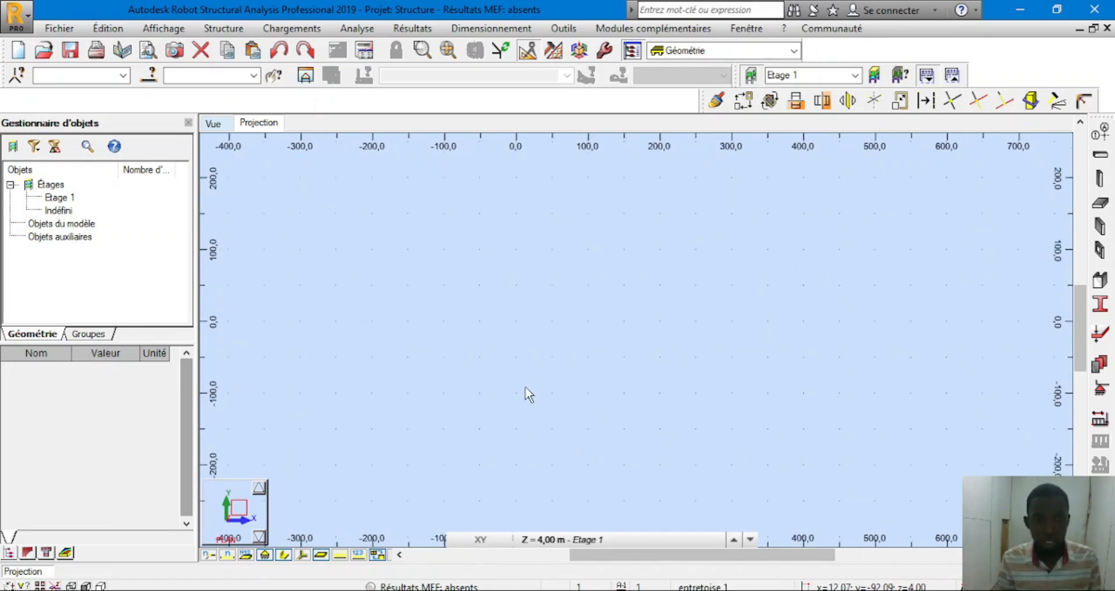
right_click(504, 386)
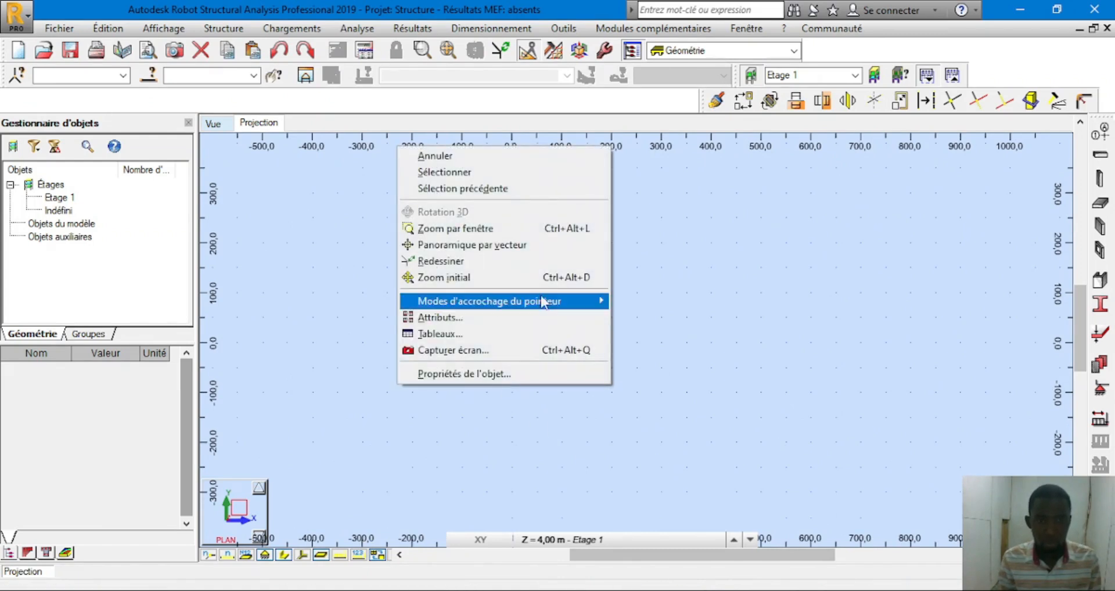
click(294, 322)
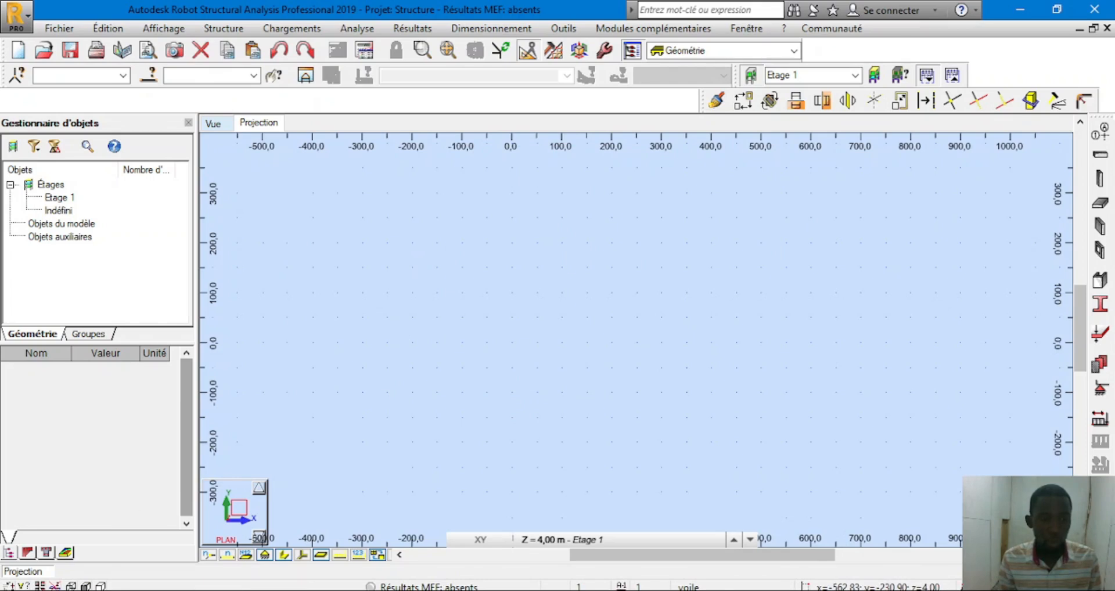
key(ctrl+alt+a)
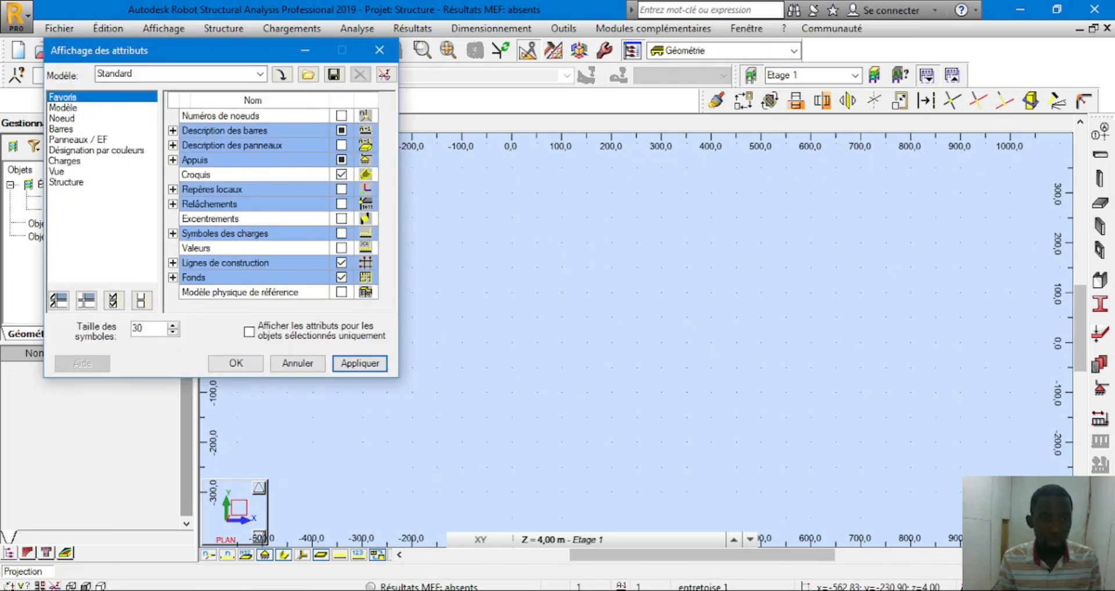
click(56, 171)
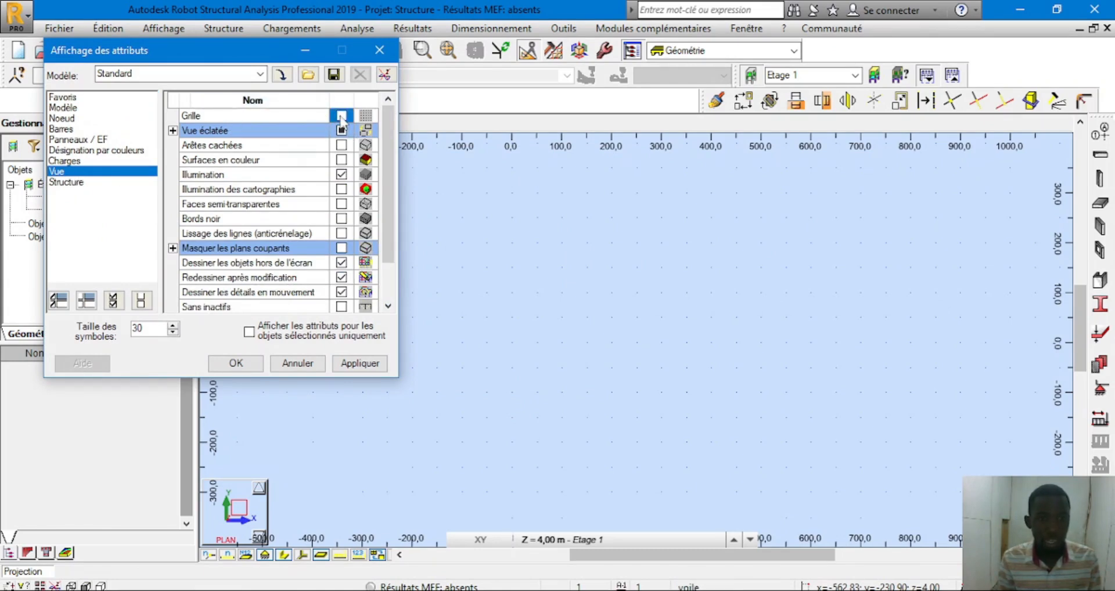
click(360, 365)
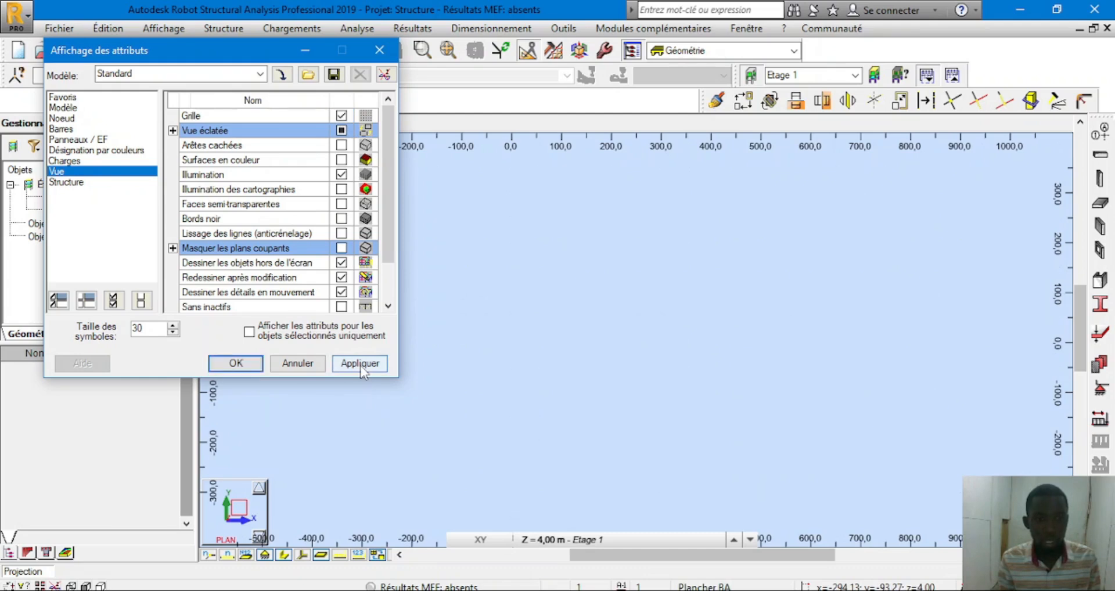
click(221, 368)
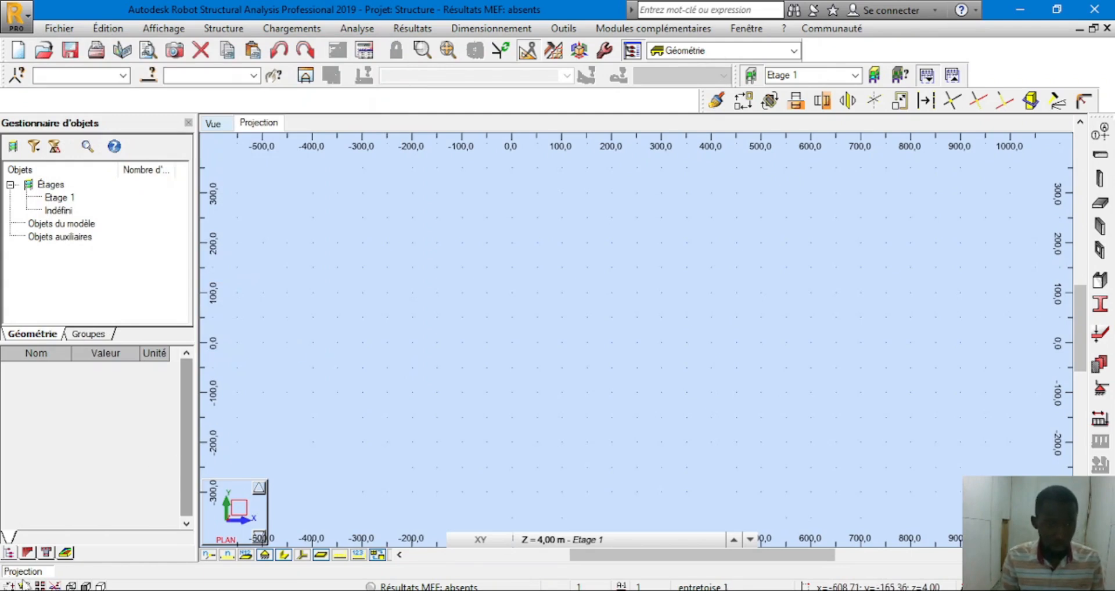
Hide the background grid by turning off Grille in the Vue category of the display attributes
click(41, 584)
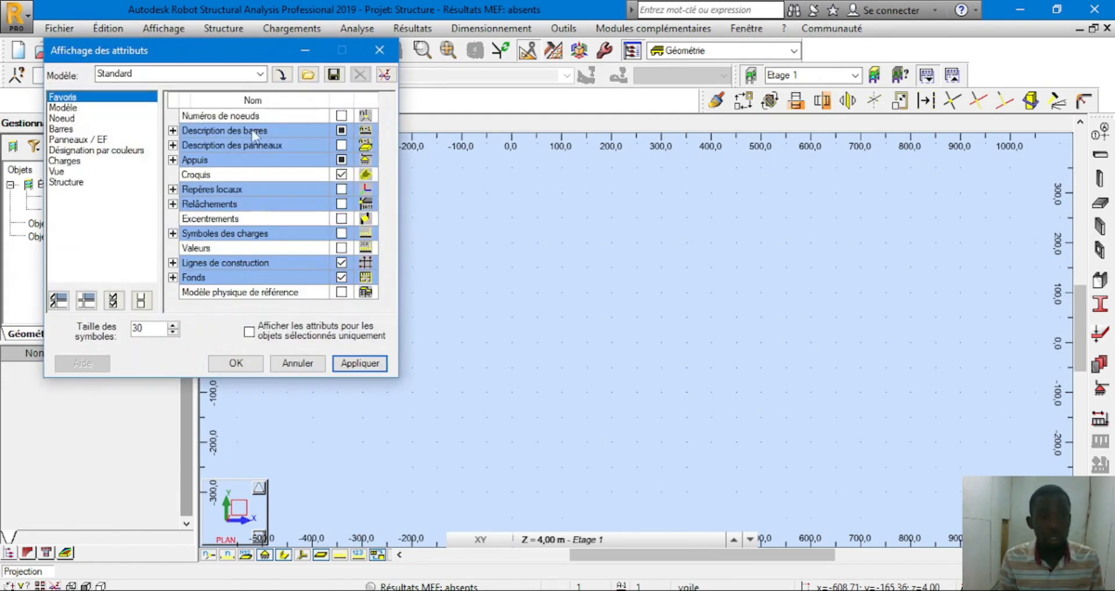
click(66, 171)
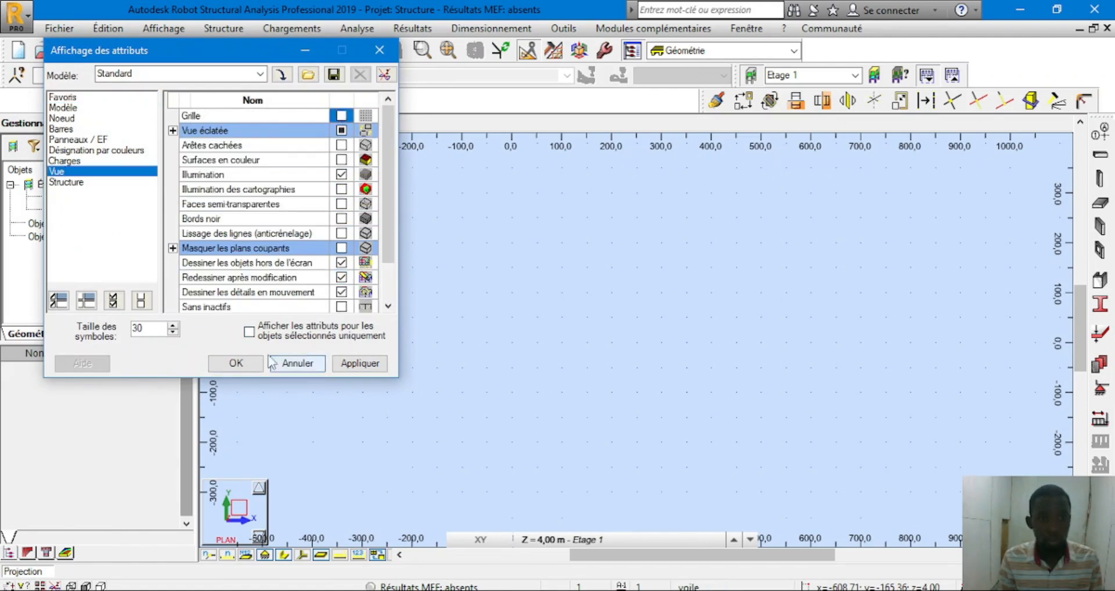
click(247, 368)
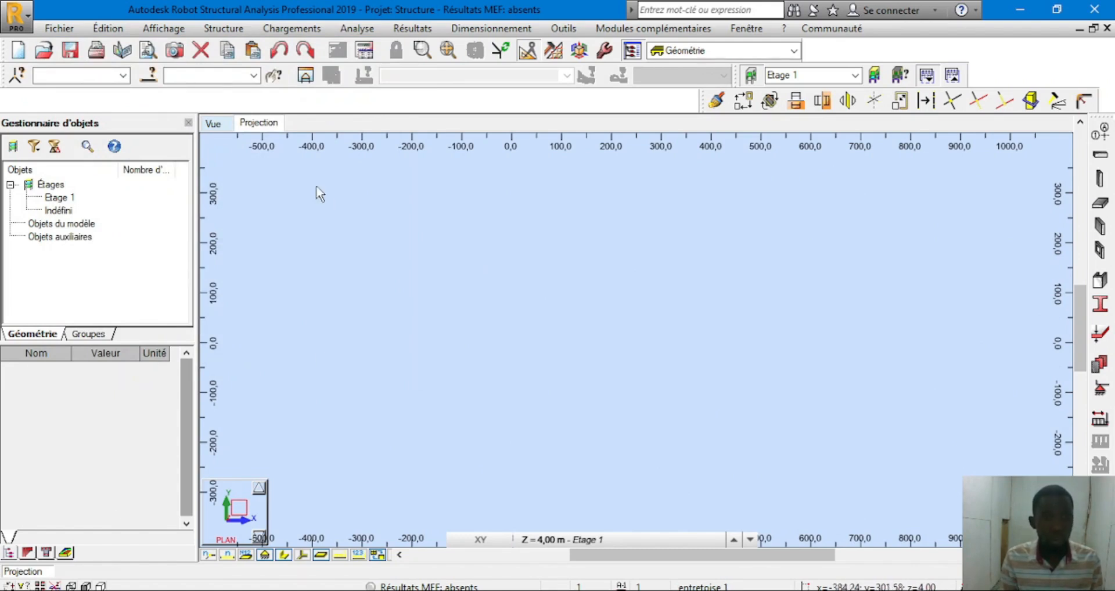
click(167, 31)
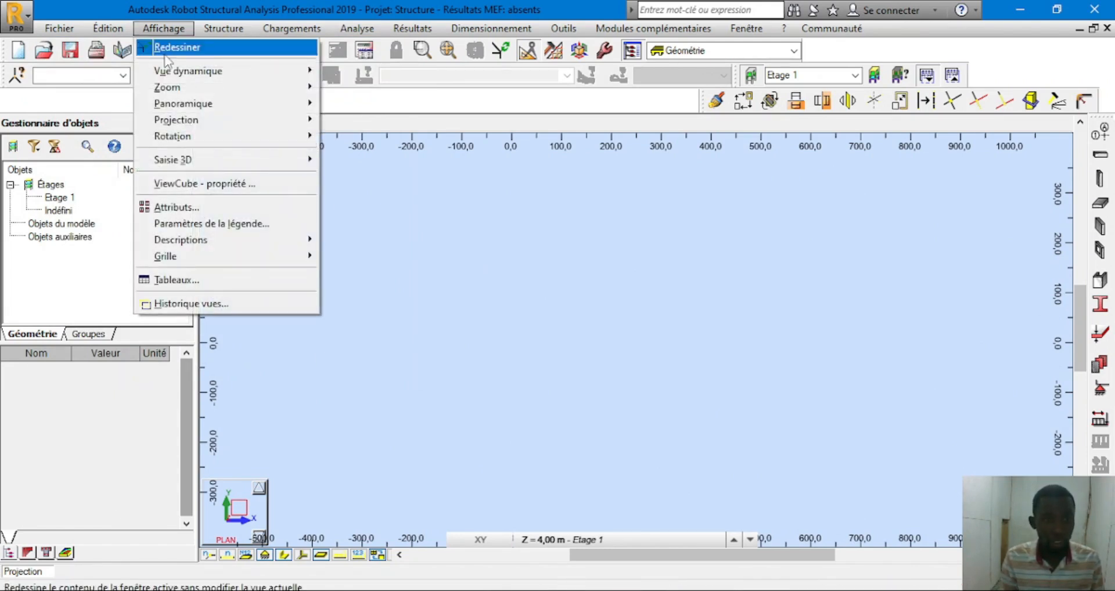
mouse_move(194, 258)
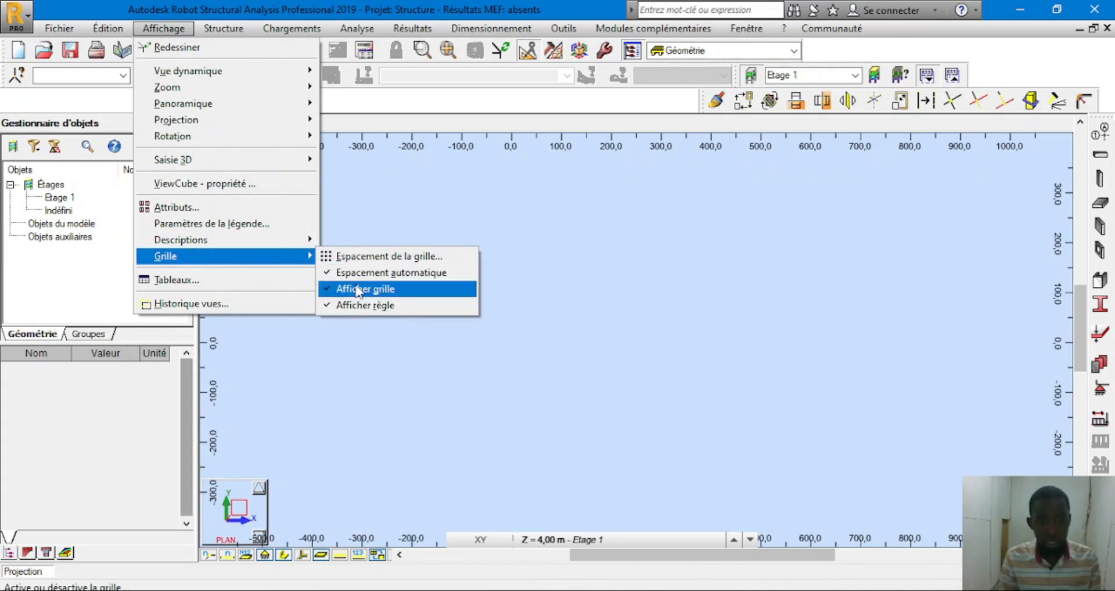
click(671, 220)
scroll(313, 298, down, 3)
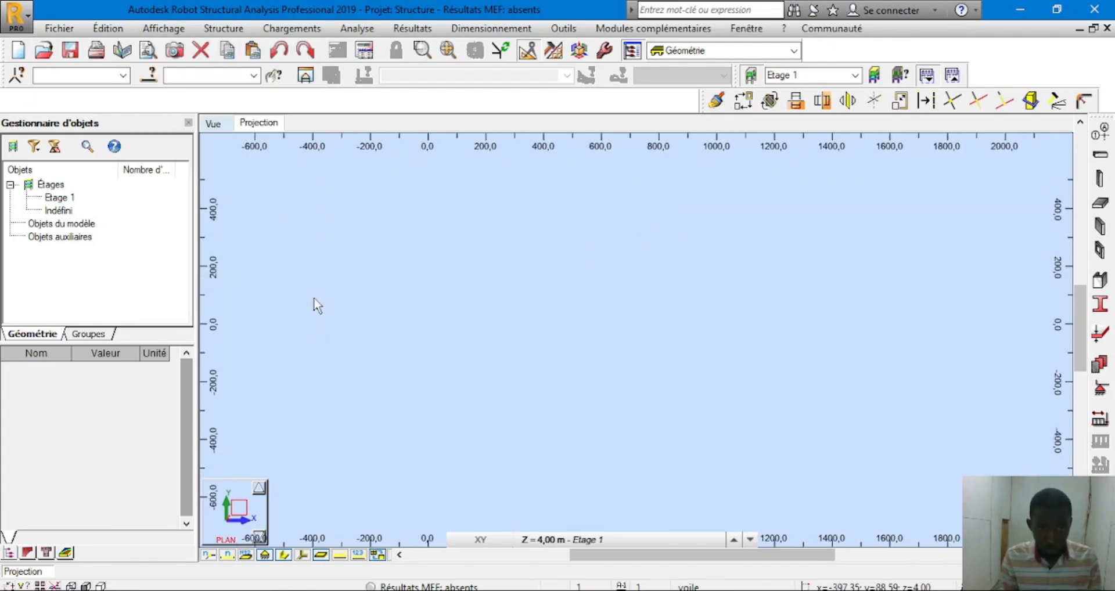
scroll(341, 306, up, 2)
scroll(341, 306, down, 2)
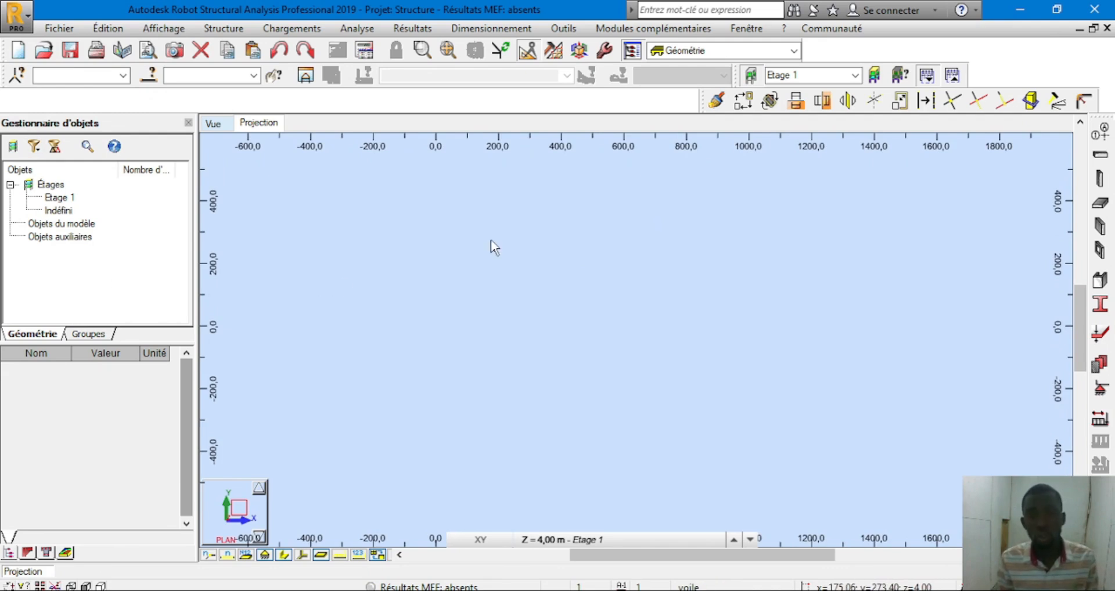
Switch to the SketchUp floor plan and examine its room layout, dimensions and wall junctions
click(567, 541)
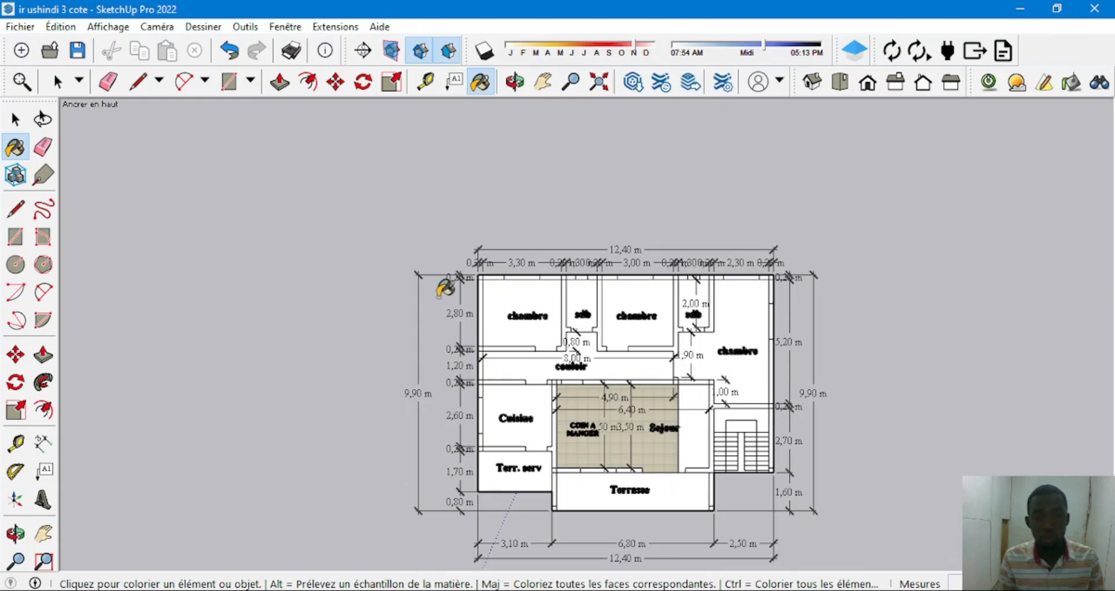
scroll(448, 291, up, 1)
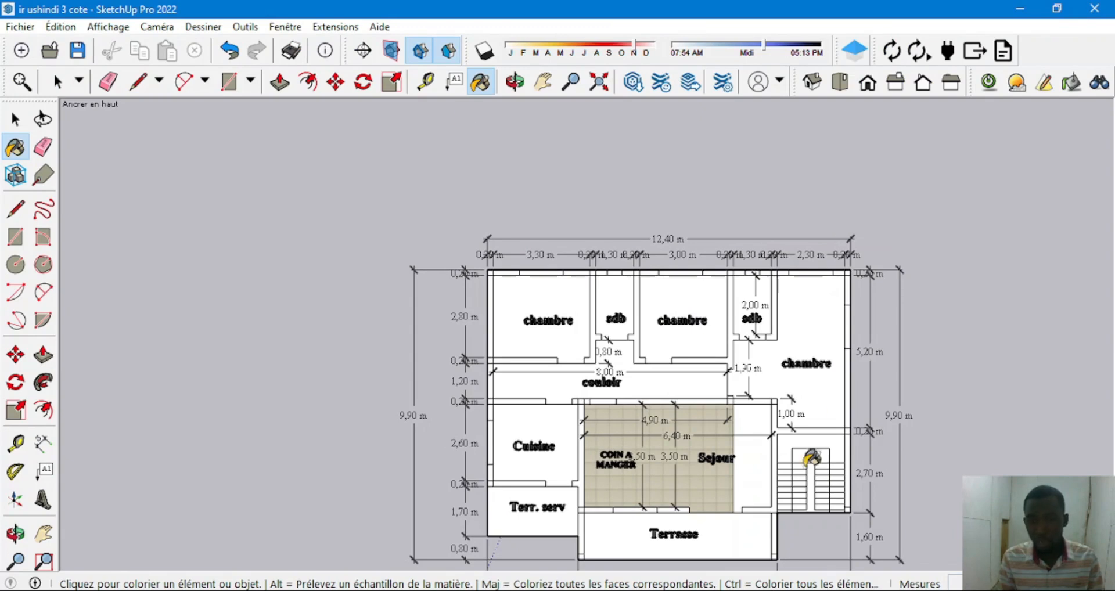
scroll(488, 376, down, 2)
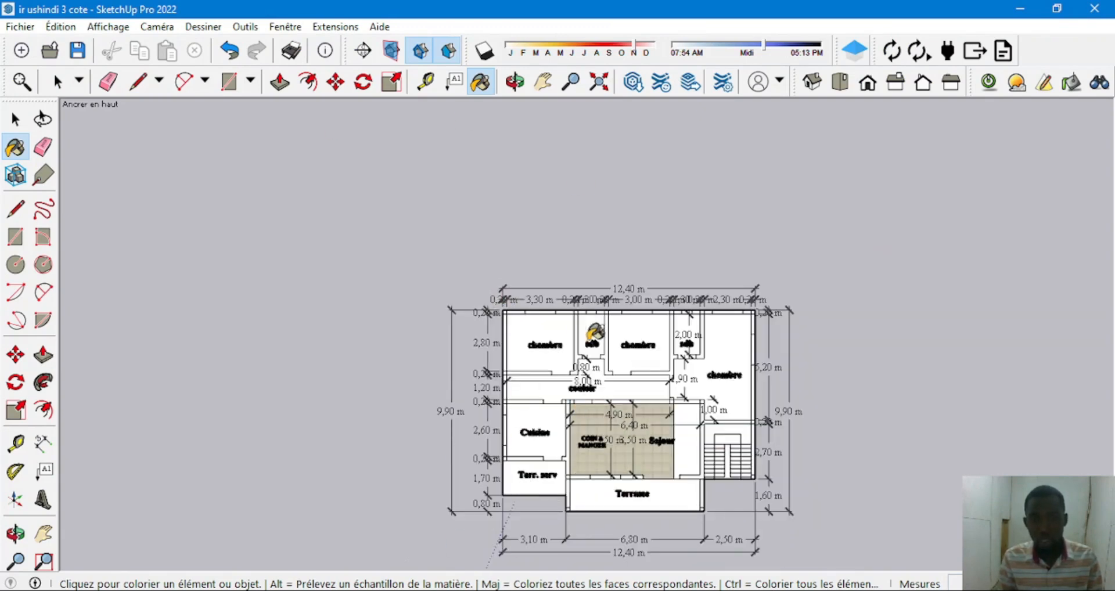
scroll(544, 288, up, 3)
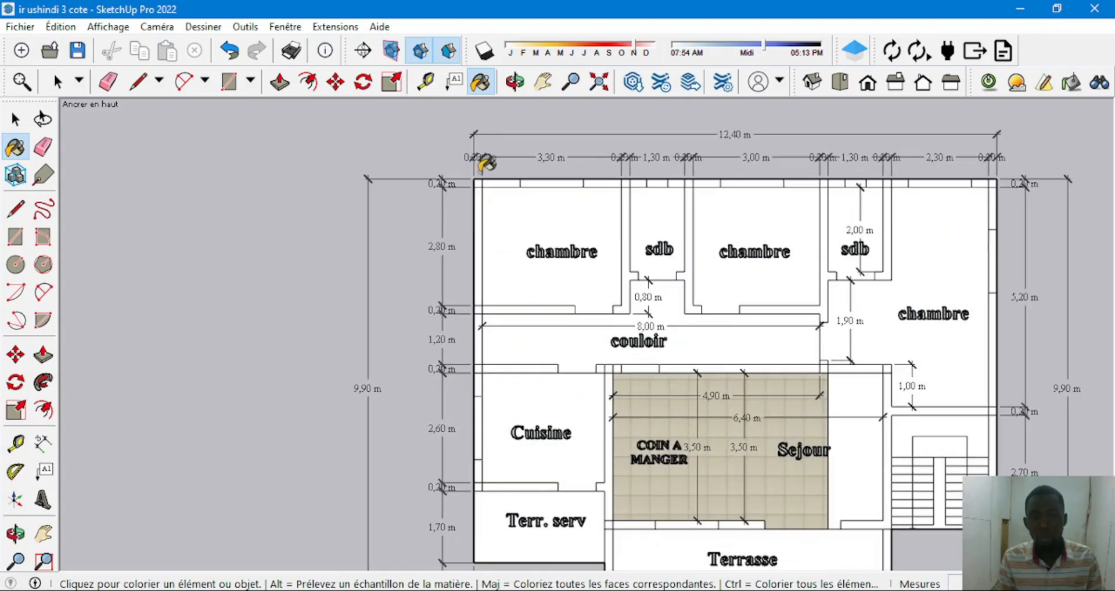
scroll(478, 181, up, 2)
scroll(478, 183, down, 2)
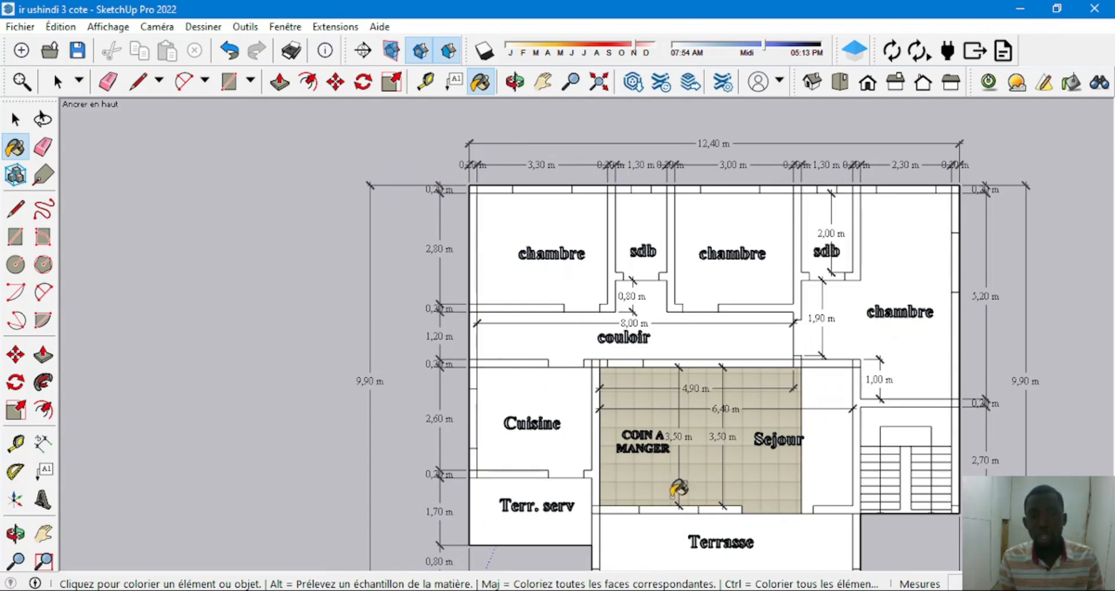
scroll(483, 164, down, 1)
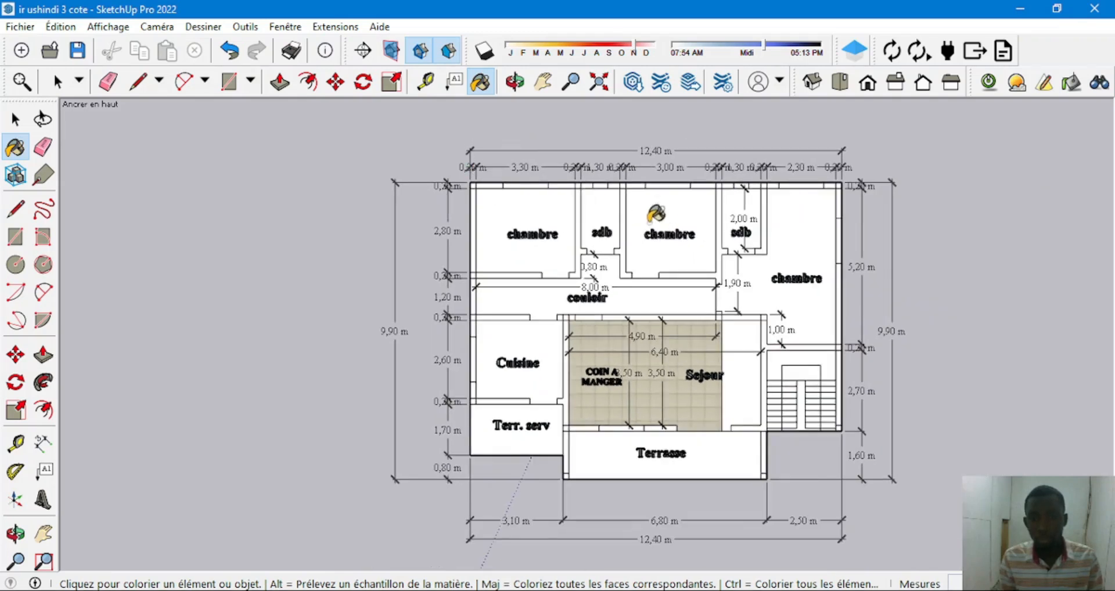
scroll(603, 286, up, 2)
scroll(925, 250, up, 1)
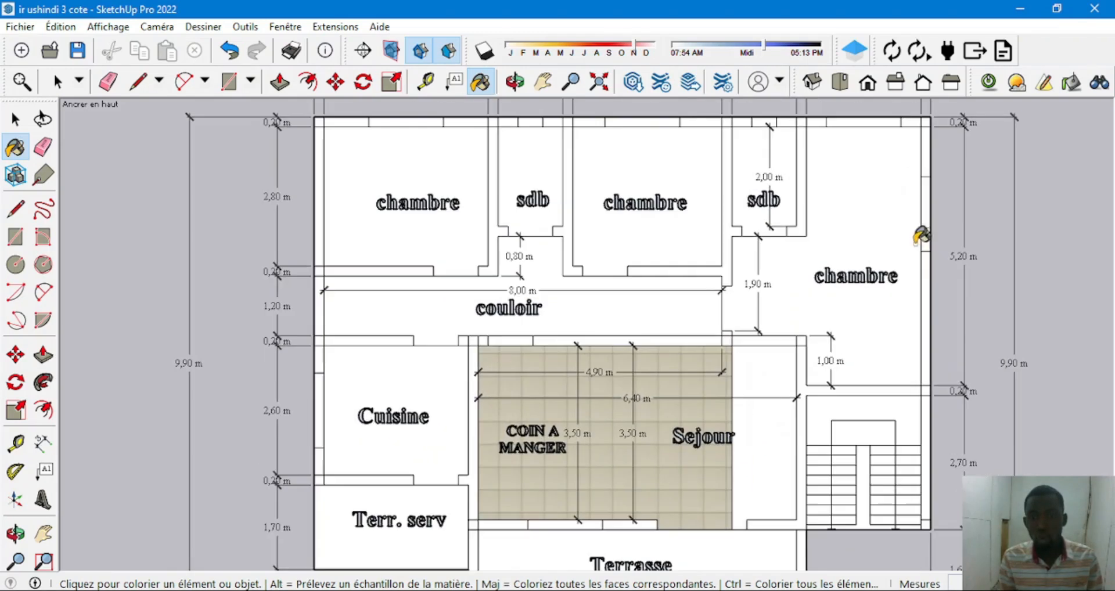
scroll(369, 349, down, 2)
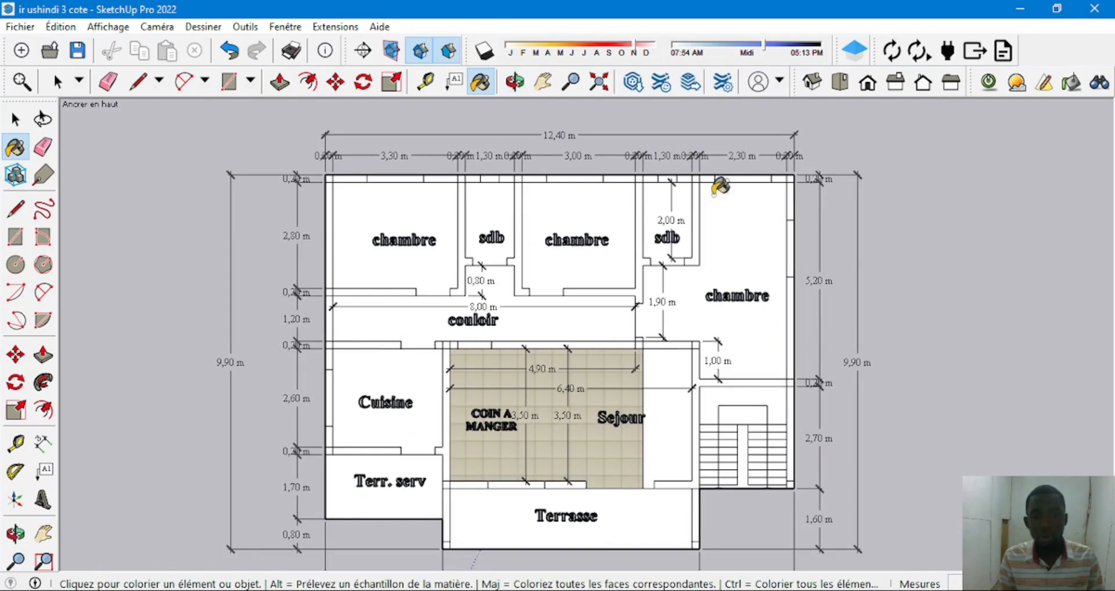
scroll(726, 302, down, 2)
scroll(451, 232, up, 3)
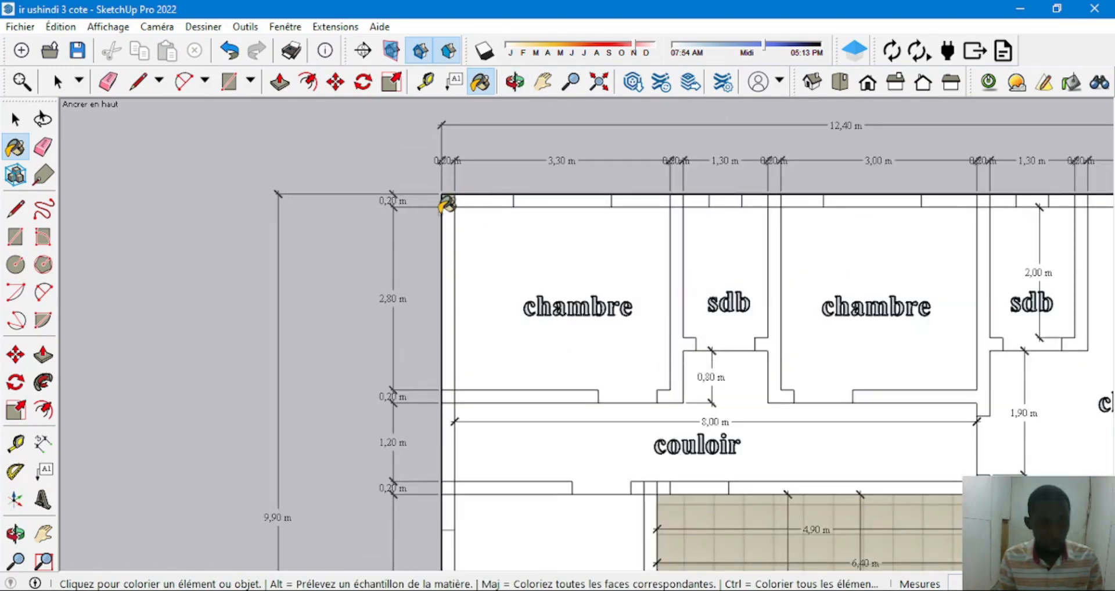
Undo the last change and choose the pure black swatch from the Couleurs materials for the paint tool
key(ctrl+z)
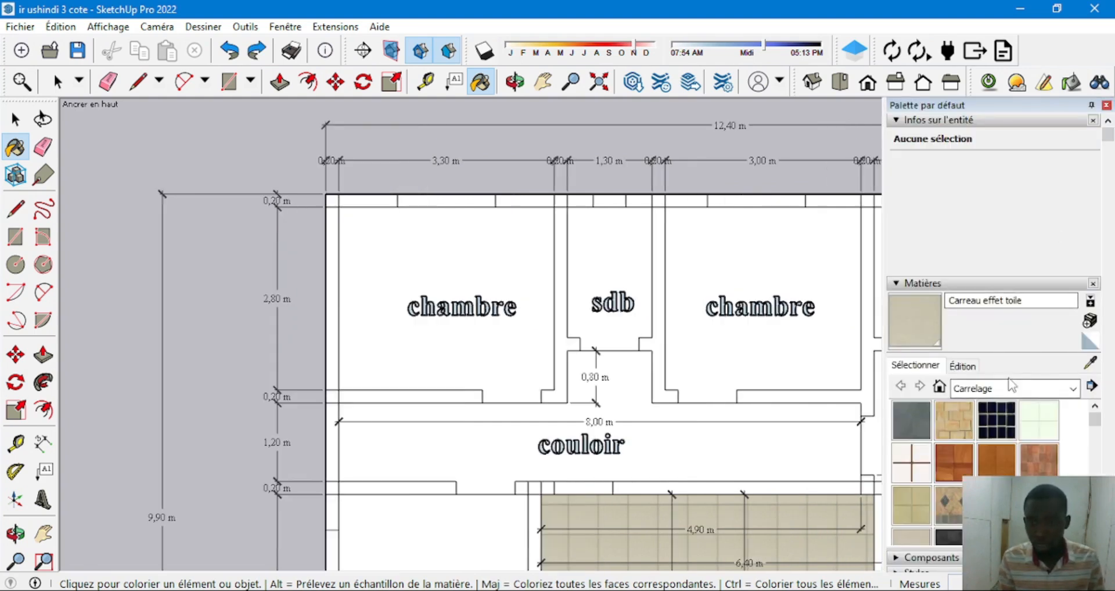
click(1011, 384)
click(993, 458)
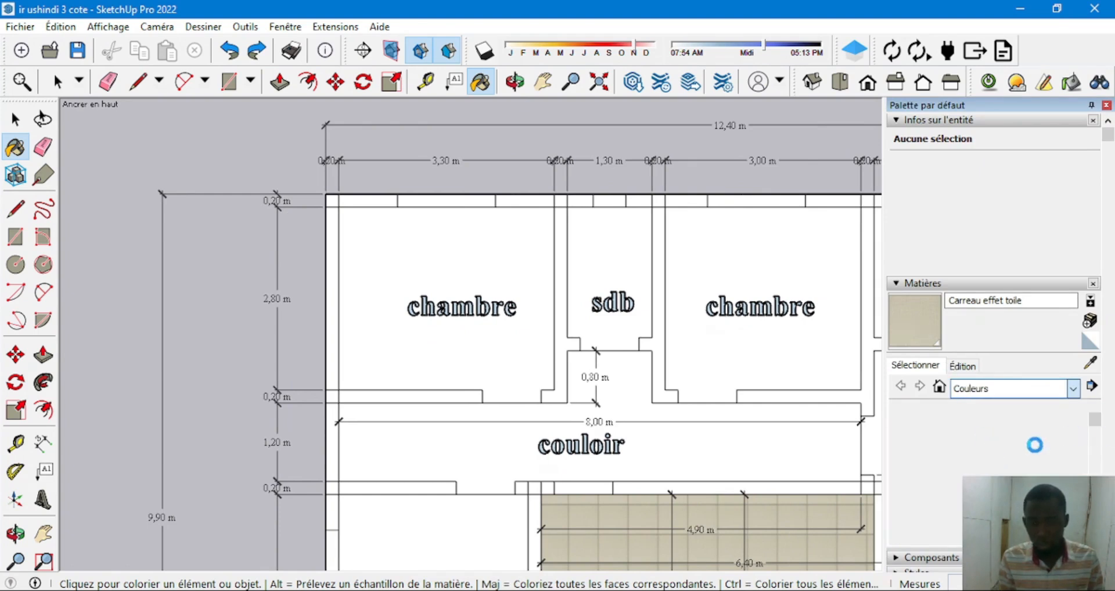
scroll(1013, 468, down, 10)
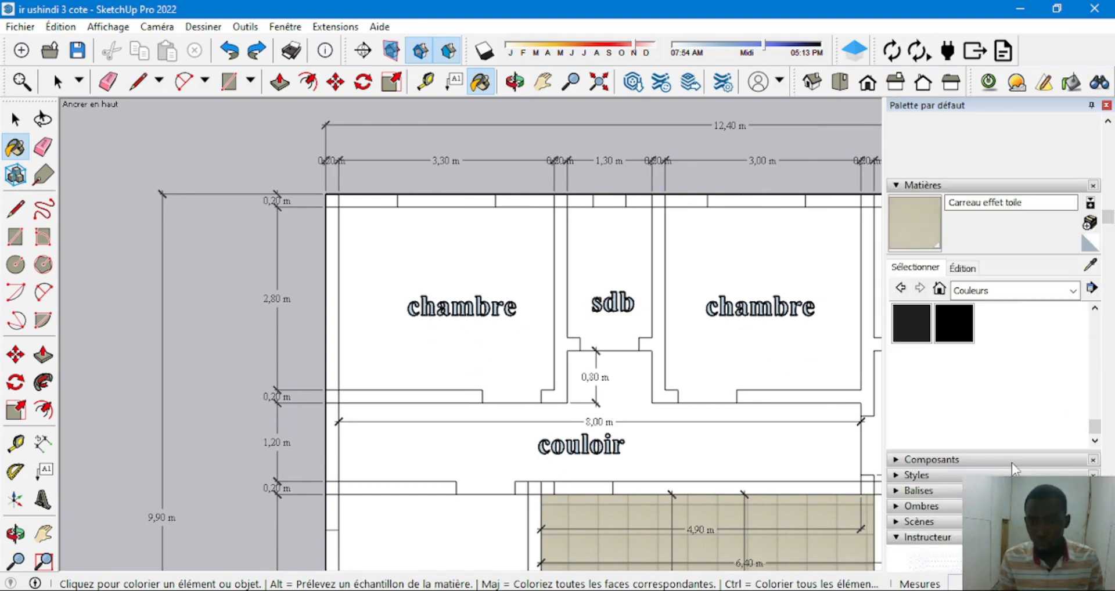
scroll(1005, 442, down, 5)
scroll(931, 212, up, 4)
scroll(950, 213, down, 1)
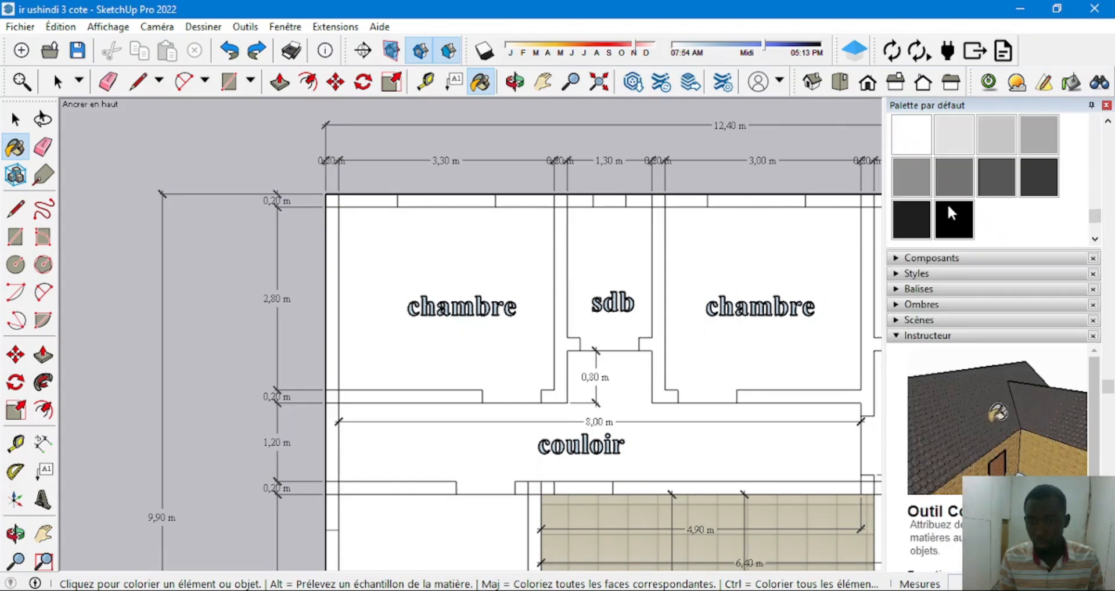
click(950, 211)
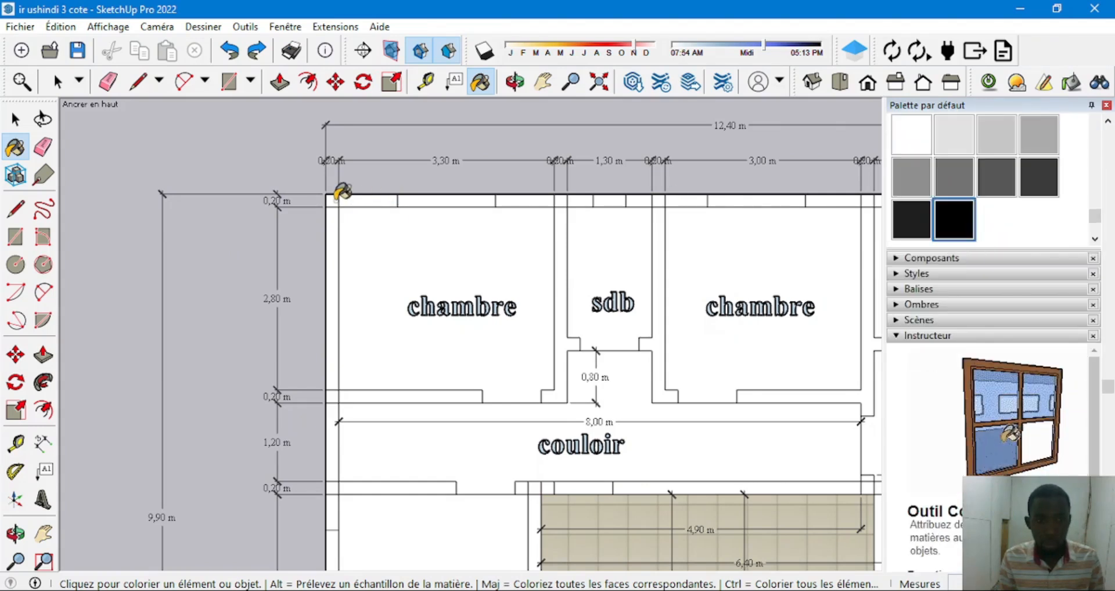
Fill the column squares along the upper outer wall and the square where the left outer wall meets the bedroom-corridor wall with black
click(331, 200)
click(331, 396)
click(561, 200)
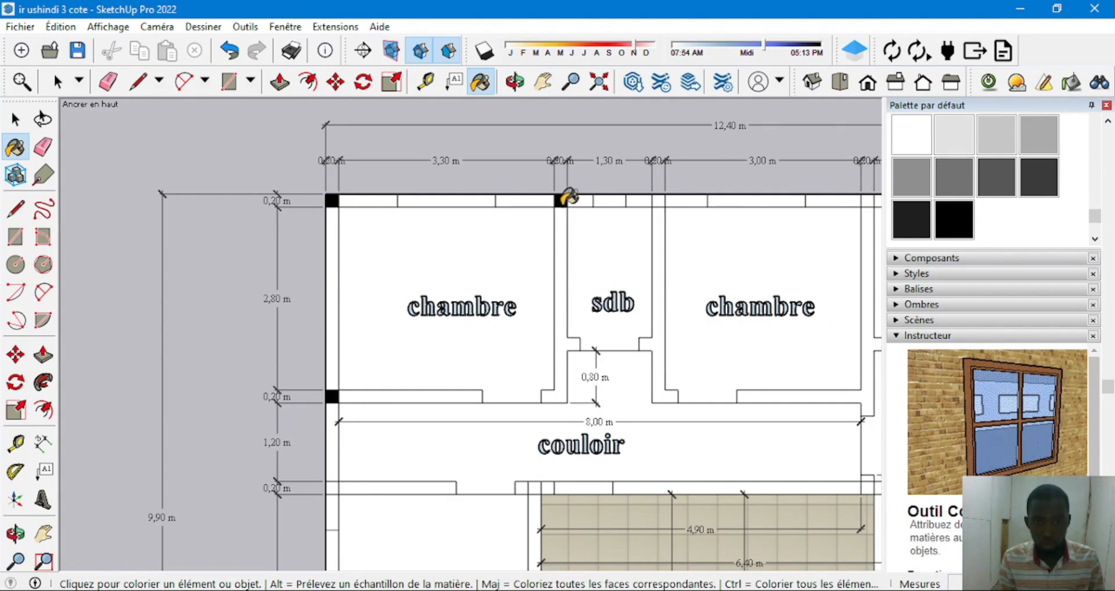
click(652, 200)
scroll(498, 235, down, 2)
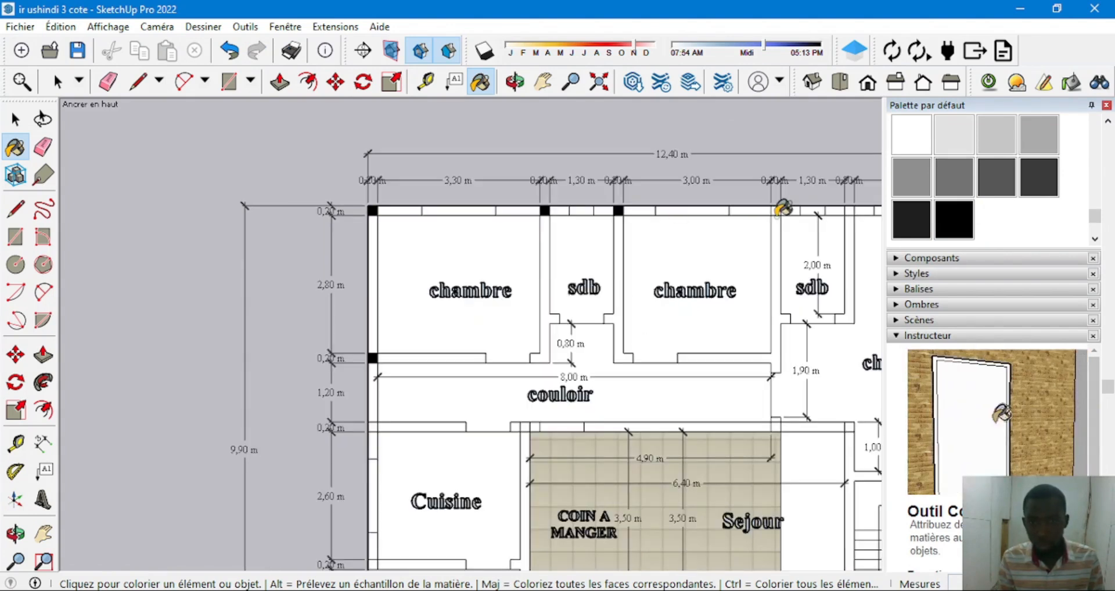
click(778, 211)
scroll(398, 278, down, 1)
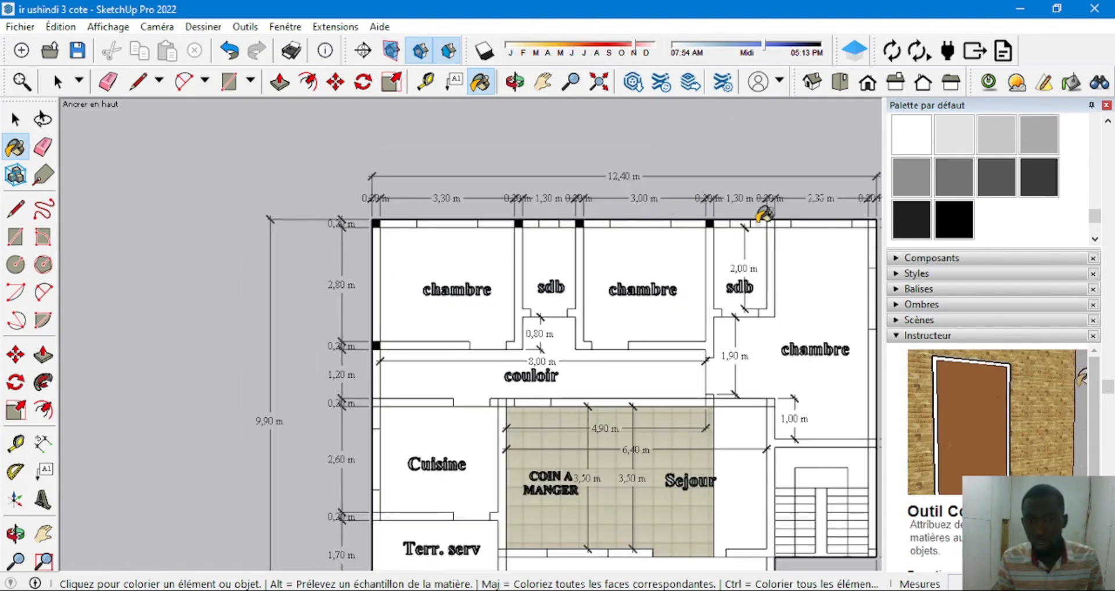
click(770, 223)
click(873, 223)
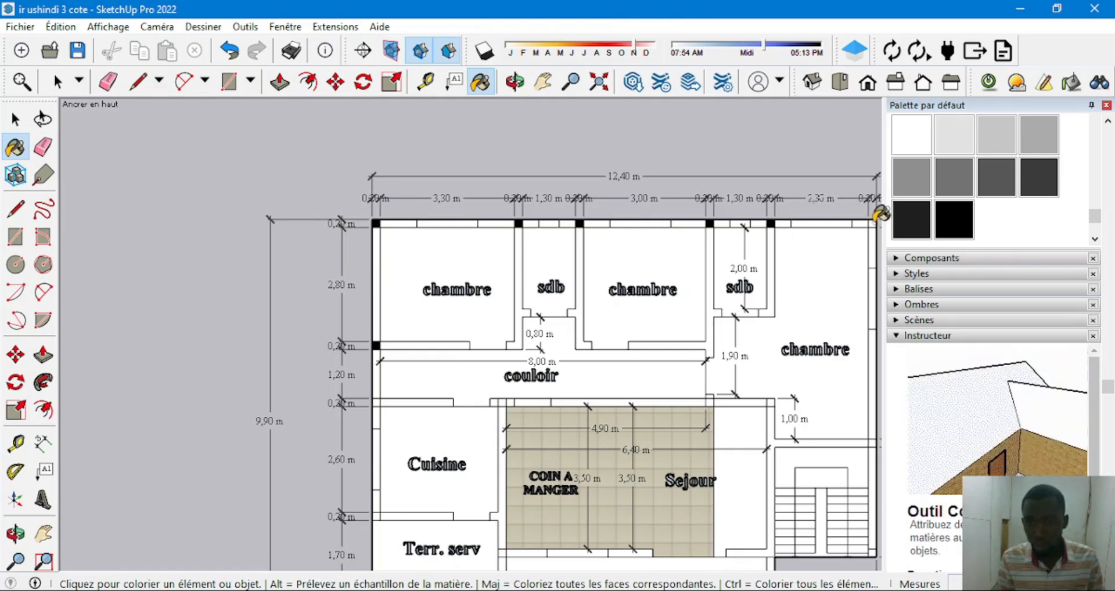
Fill the column square on the right outer wall, at the wall between the bedroom and the staircase, with black
scroll(755, 395, down, 1)
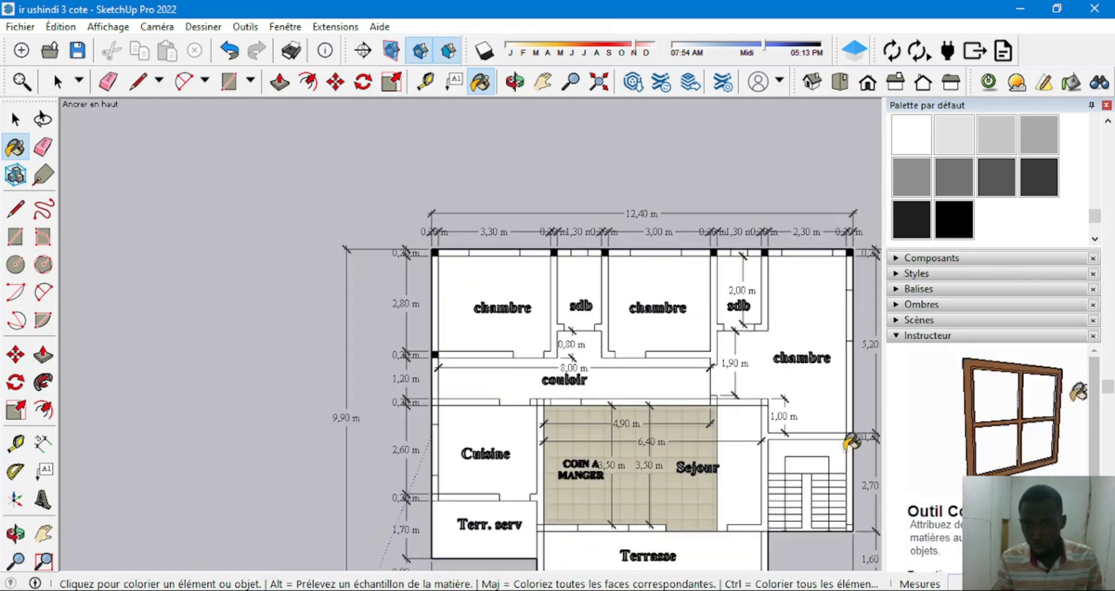
click(851, 434)
scroll(726, 360, down, 1)
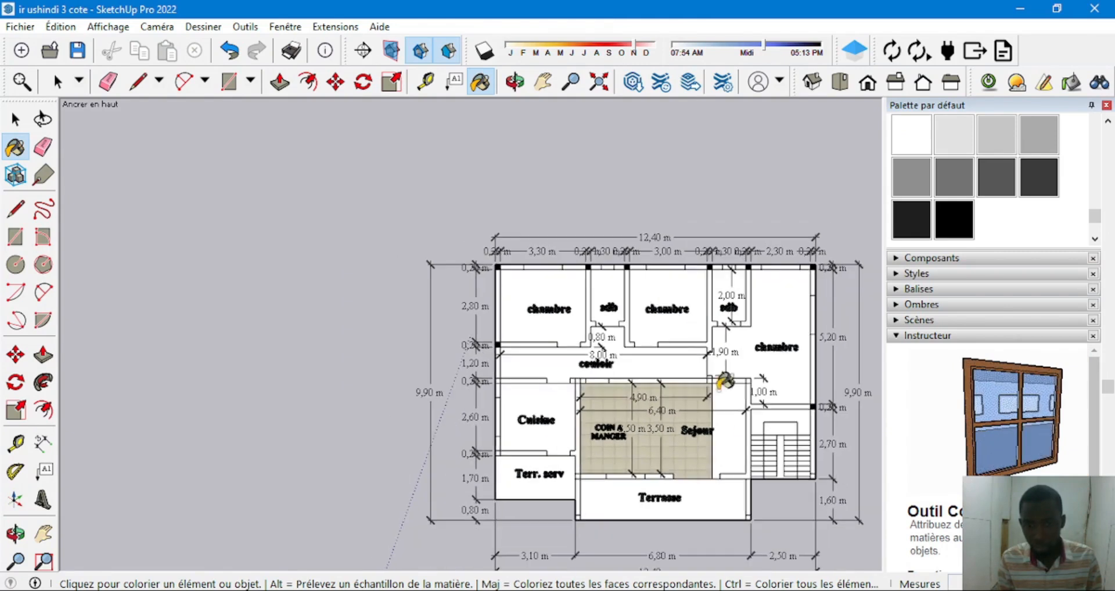
scroll(842, 462, up, 3)
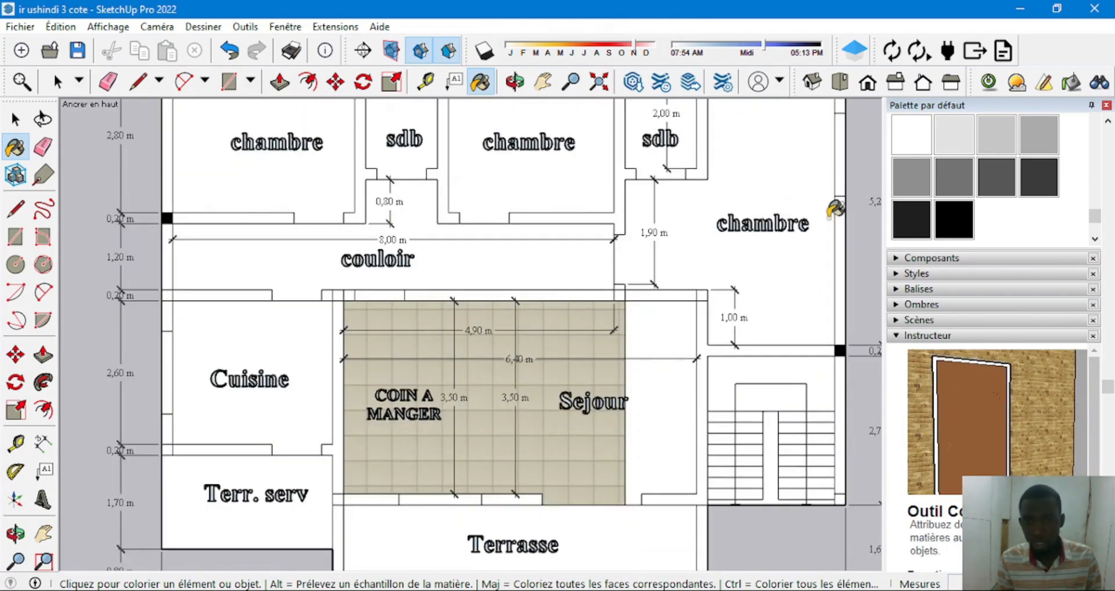
Measure the thickness of the wall between the middle bedroom and the corridor with the tape measure
click(426, 82)
click(538, 213)
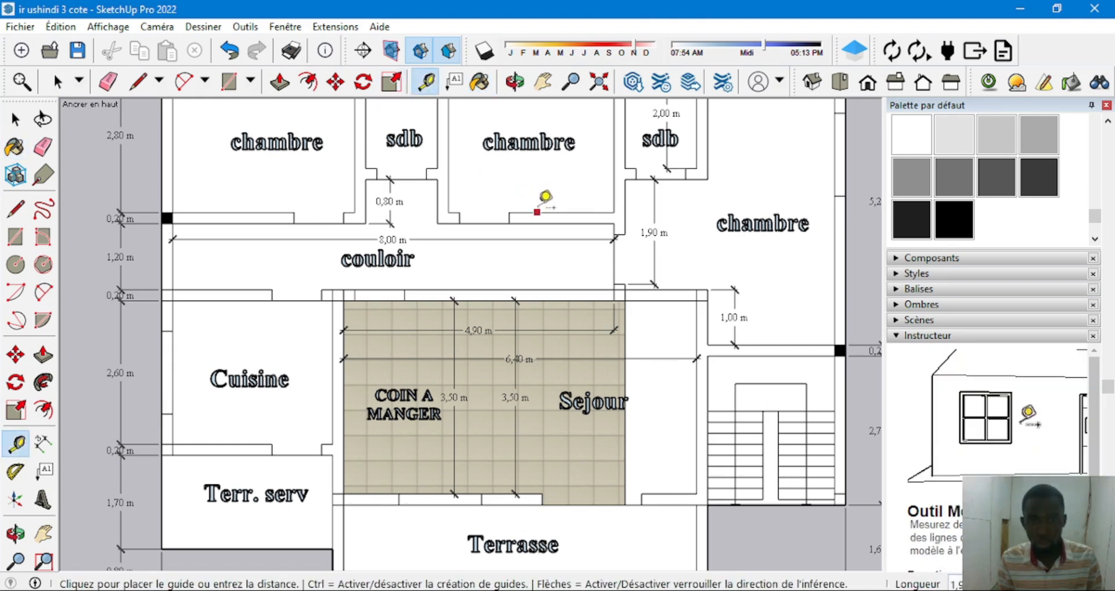
click(538, 224)
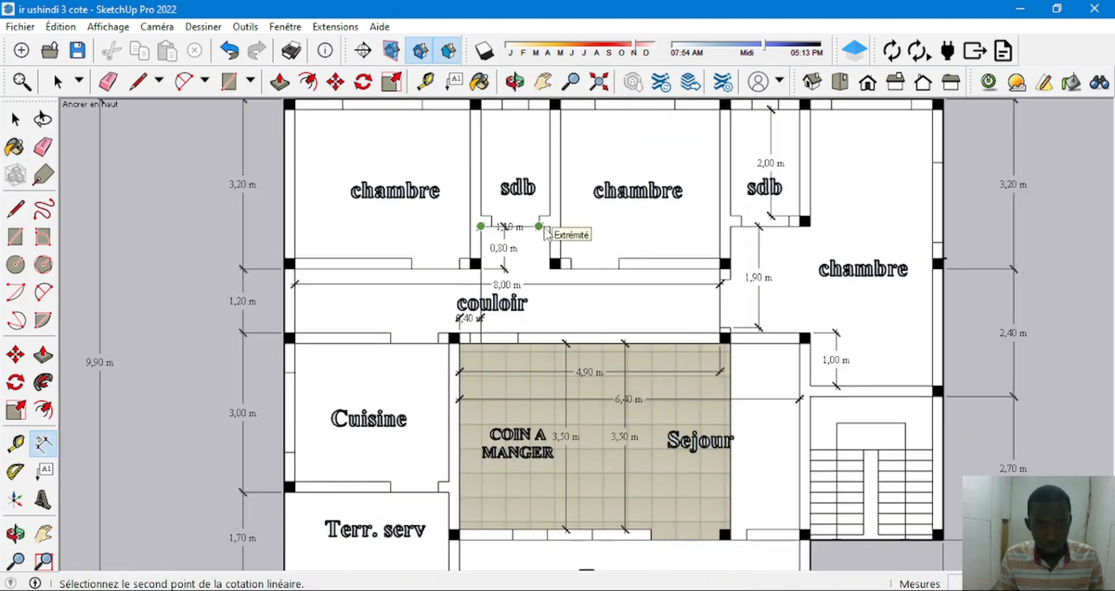
Cancel the unfinished dimension below the bathroom and examine the column positions and wall dimensions across the whole floor plan
scroll(548, 227, down, 1)
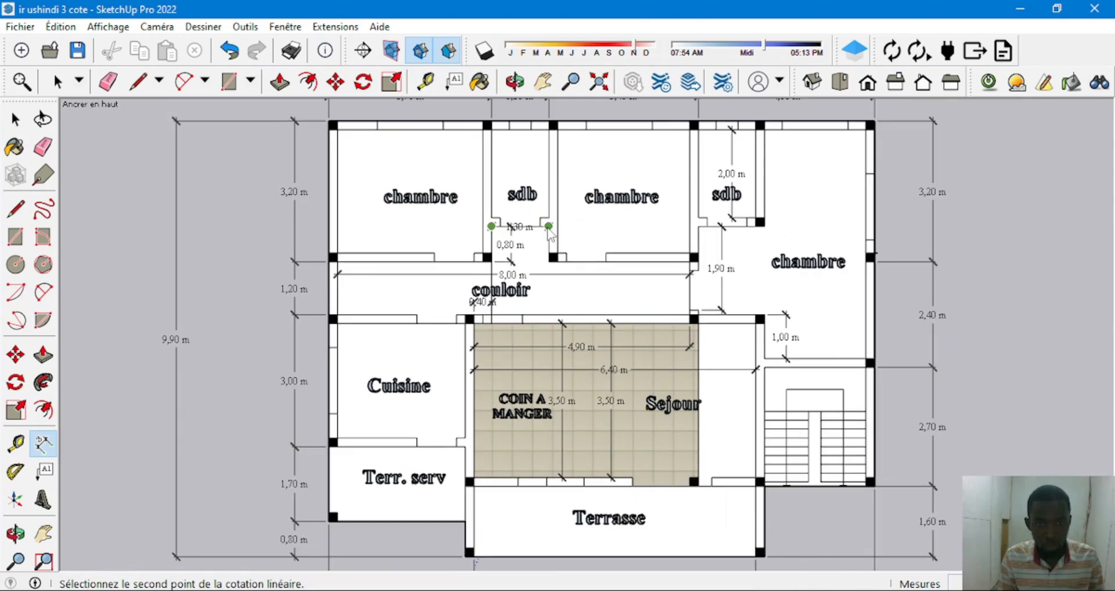
key(Escape)
scroll(538, 273, down, 2)
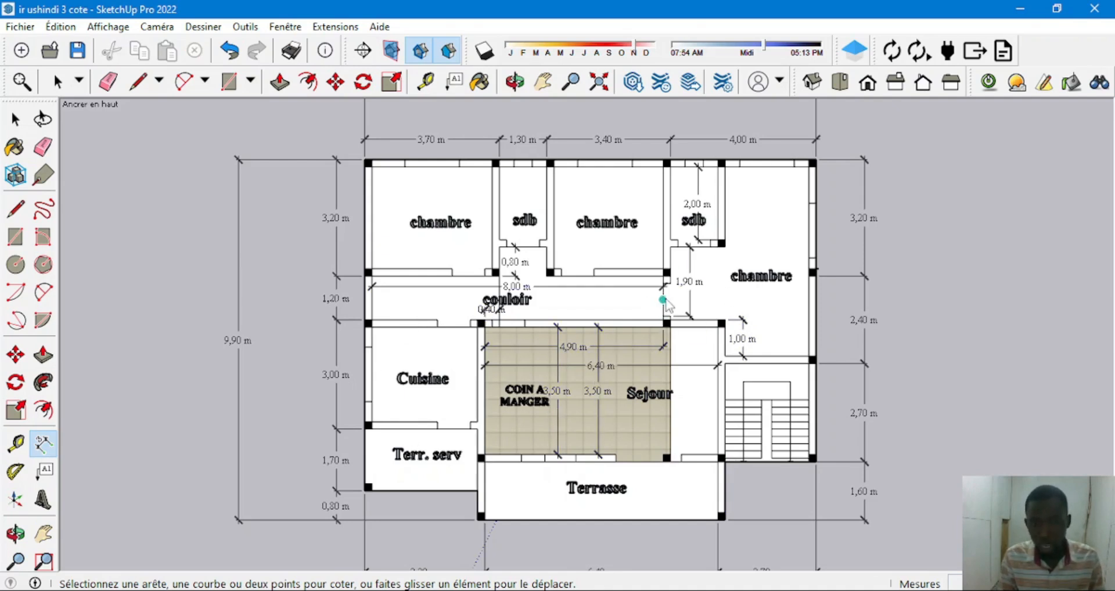
scroll(671, 313, up, 3)
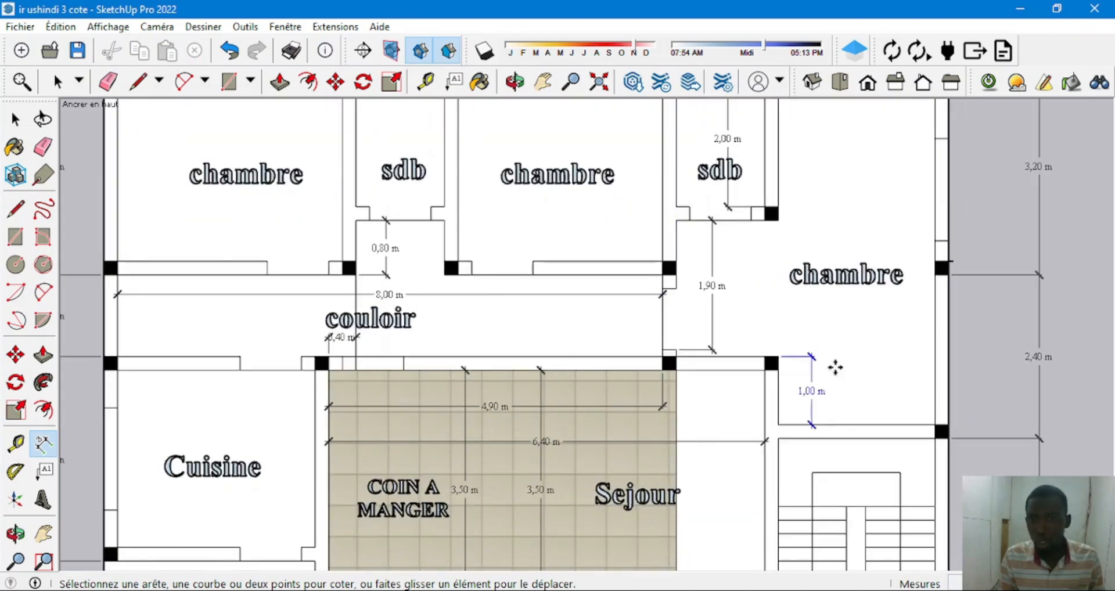
scroll(840, 306, down, 4)
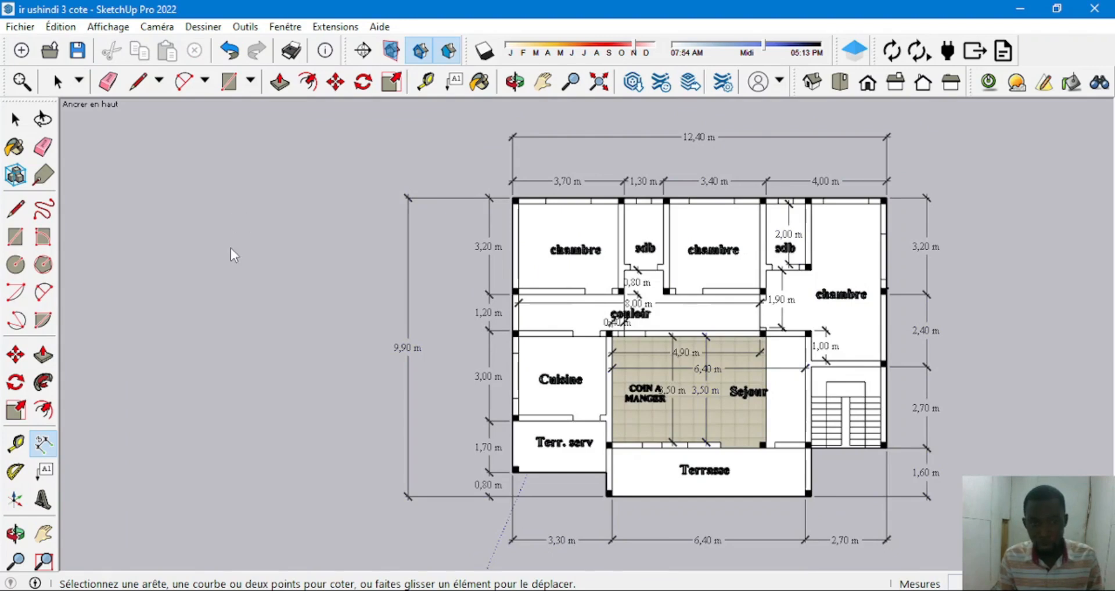
scroll(234, 256, down, 1)
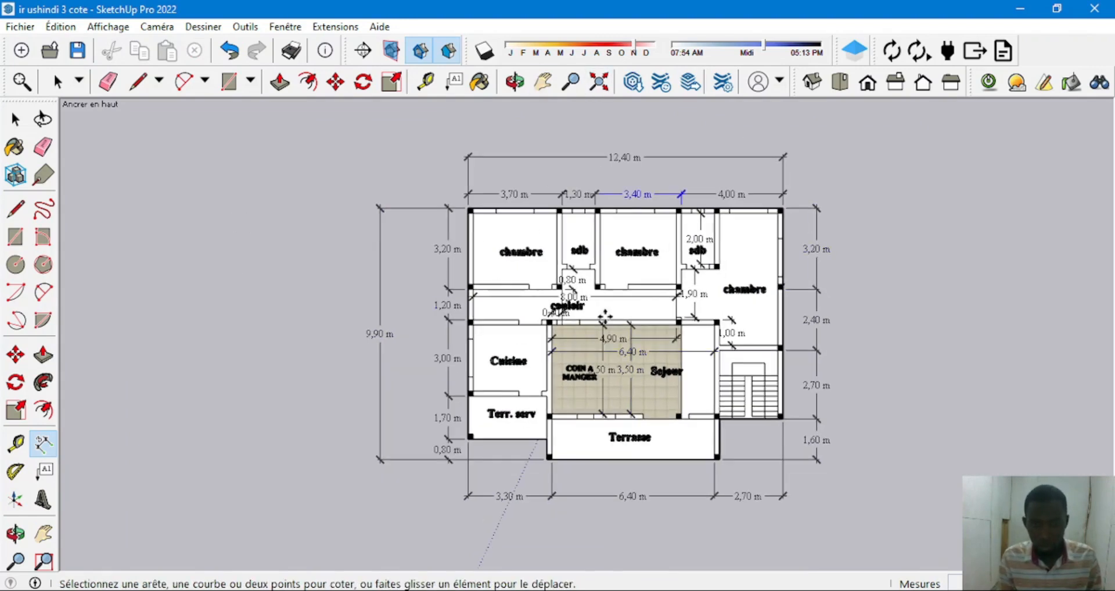
scroll(722, 421, up, 2)
scroll(594, 406, down, 1)
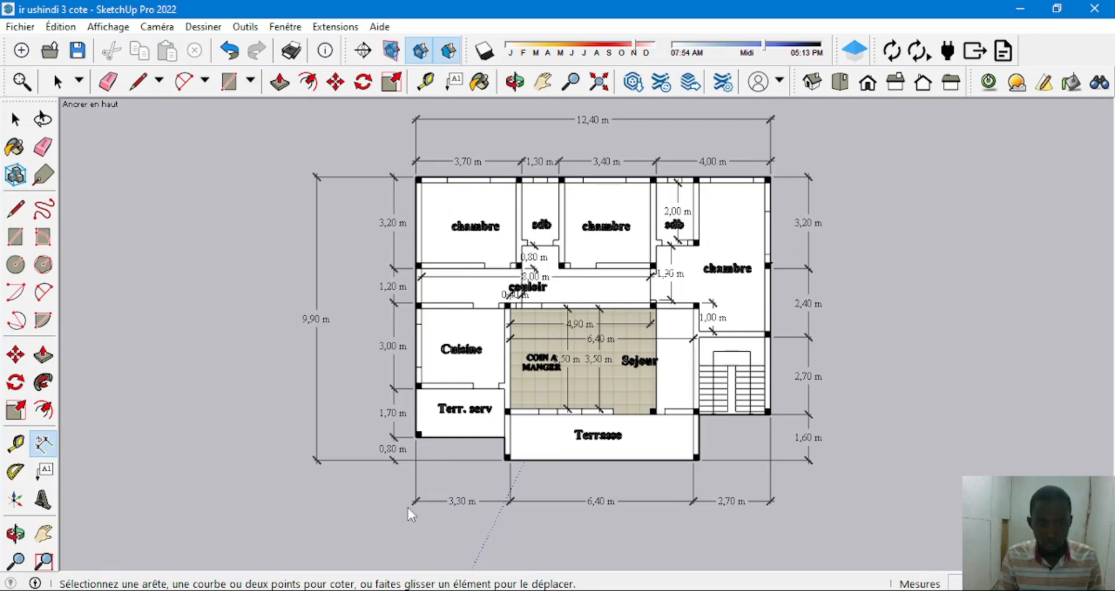
Switch to Robot Structural Analysis and add X construction lines at 0,00 m and one repeat at 3,30 m spacing
click(514, 590)
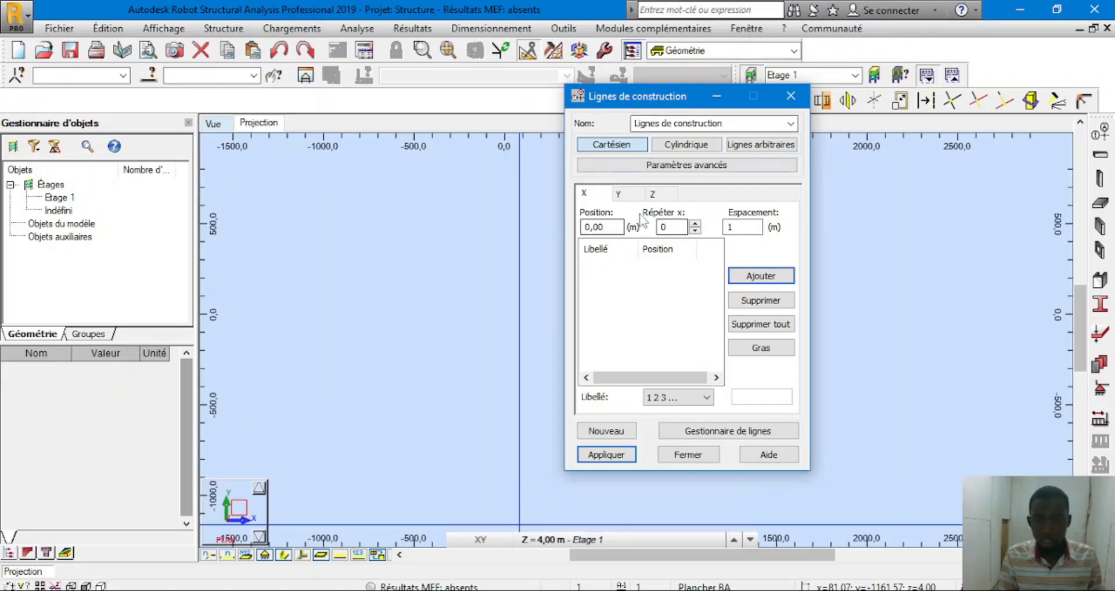
click(761, 276)
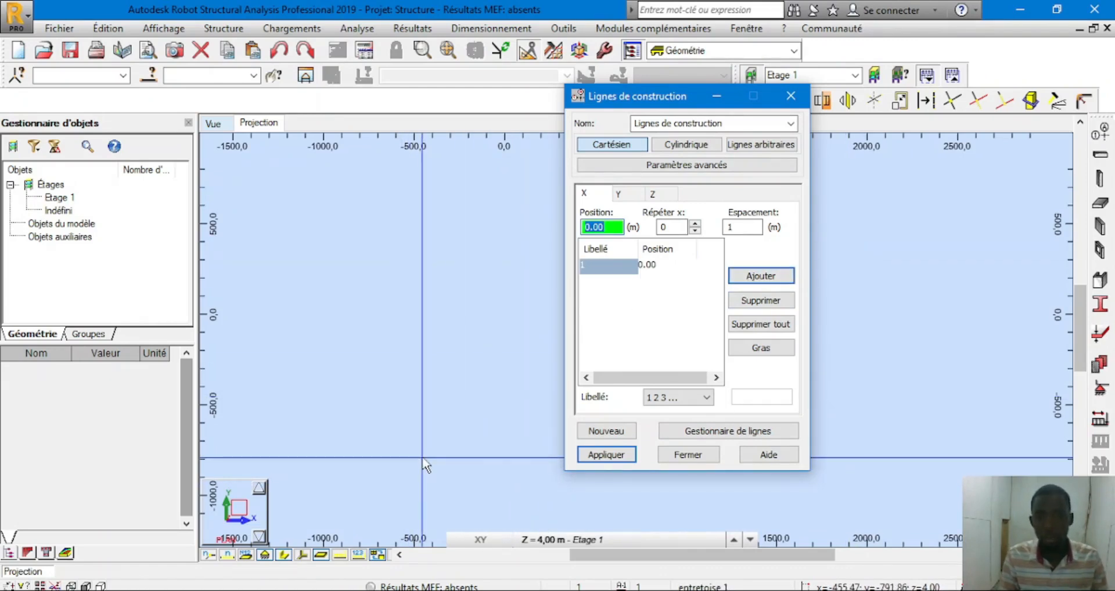
click(695, 224)
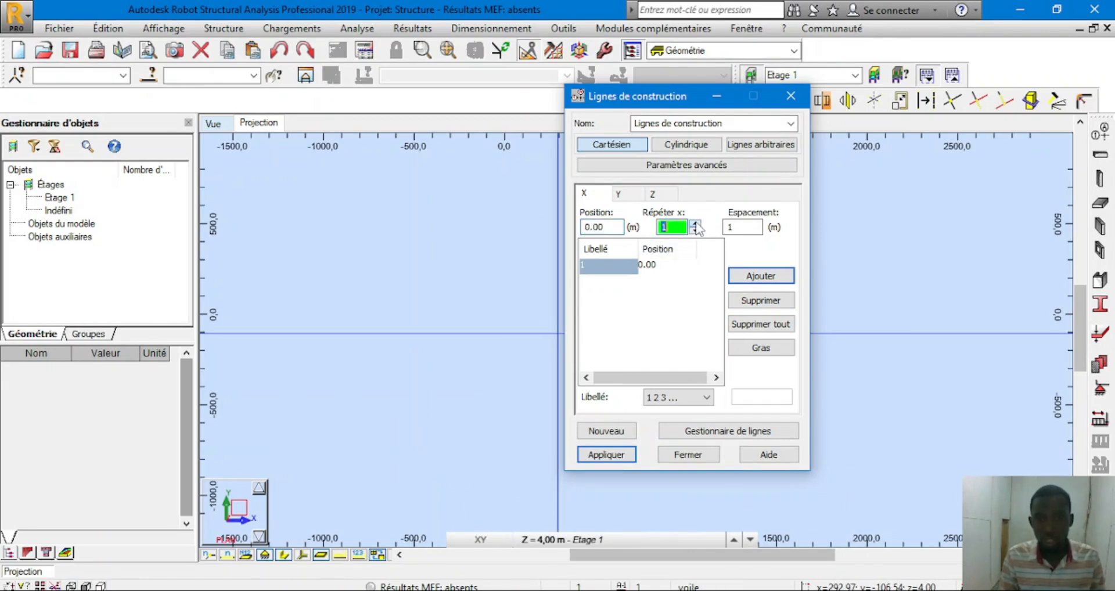
click(734, 228)
text(3,30)
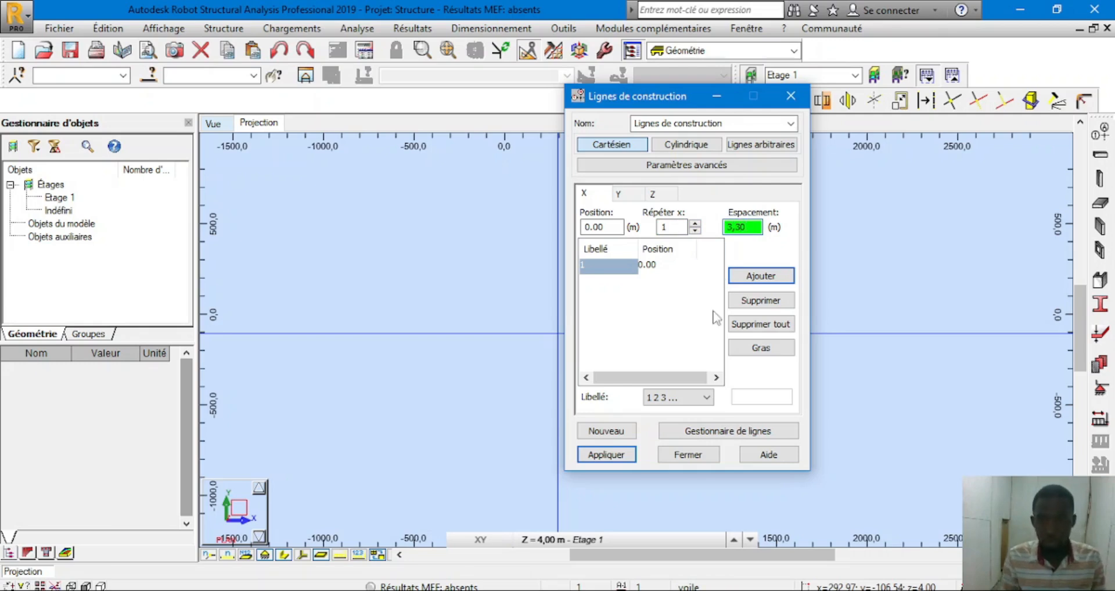
click(761, 278)
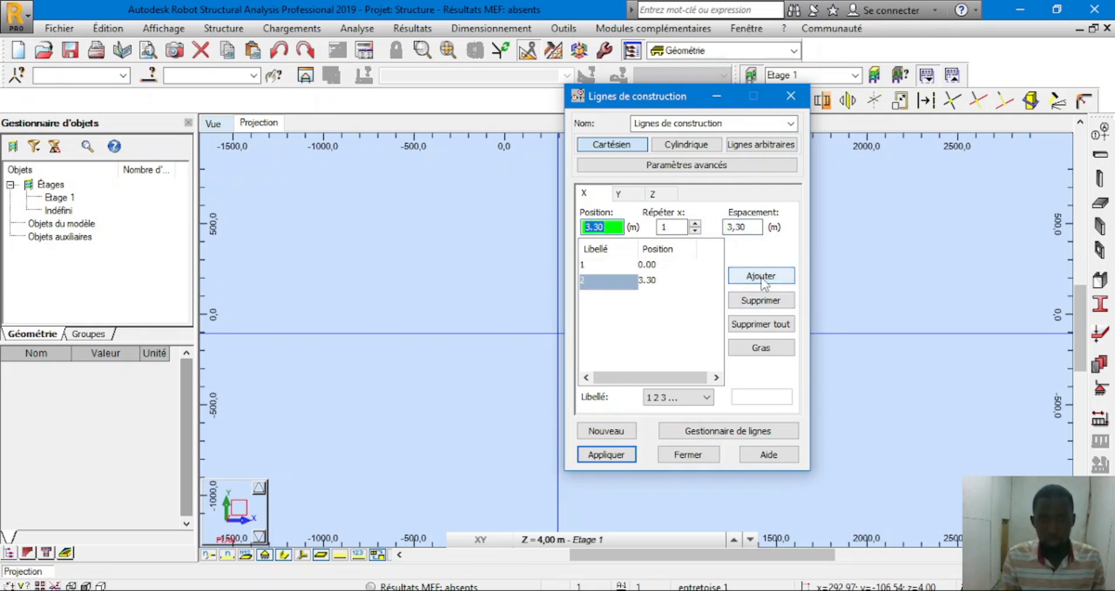
Check the column offset beside the kitchen in the SketchUp plan, and add the next X line in Robot at 0,4 m spacing
click(607, 590)
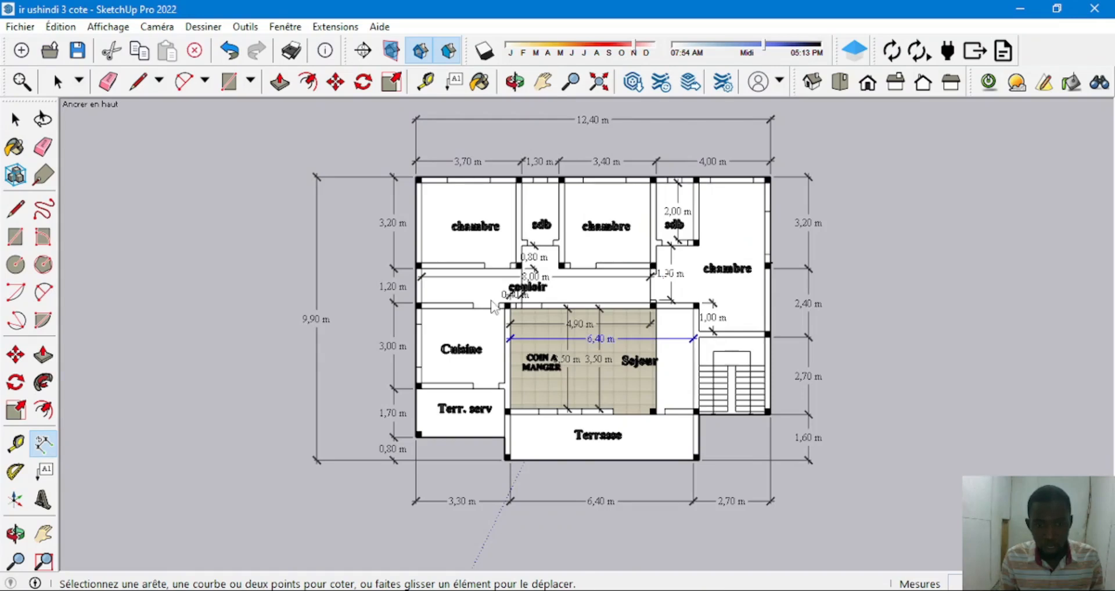
scroll(510, 299, up, 5)
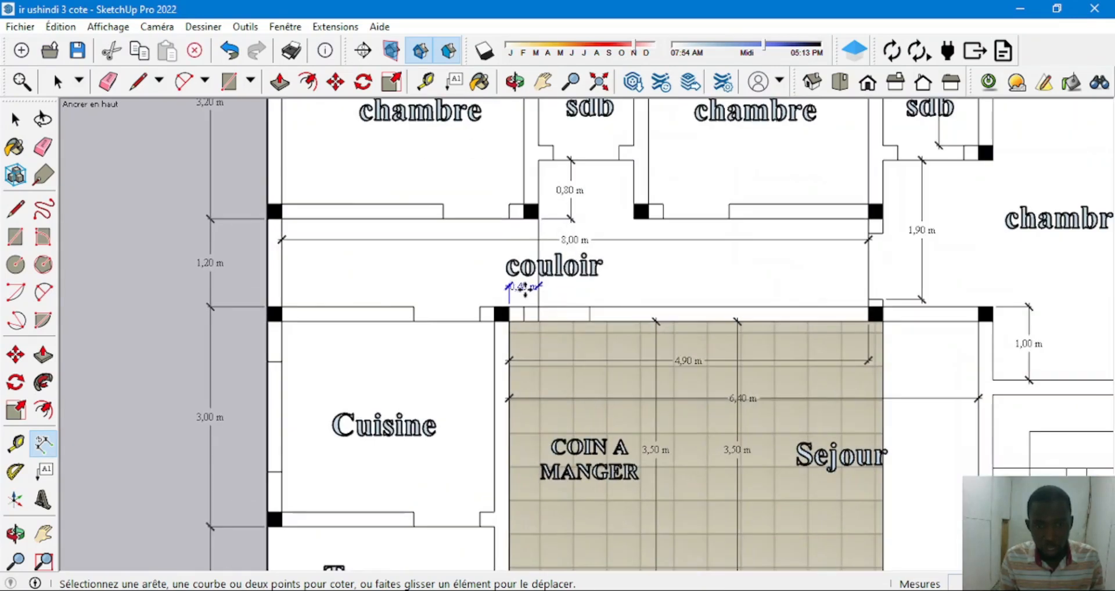
click(607, 590)
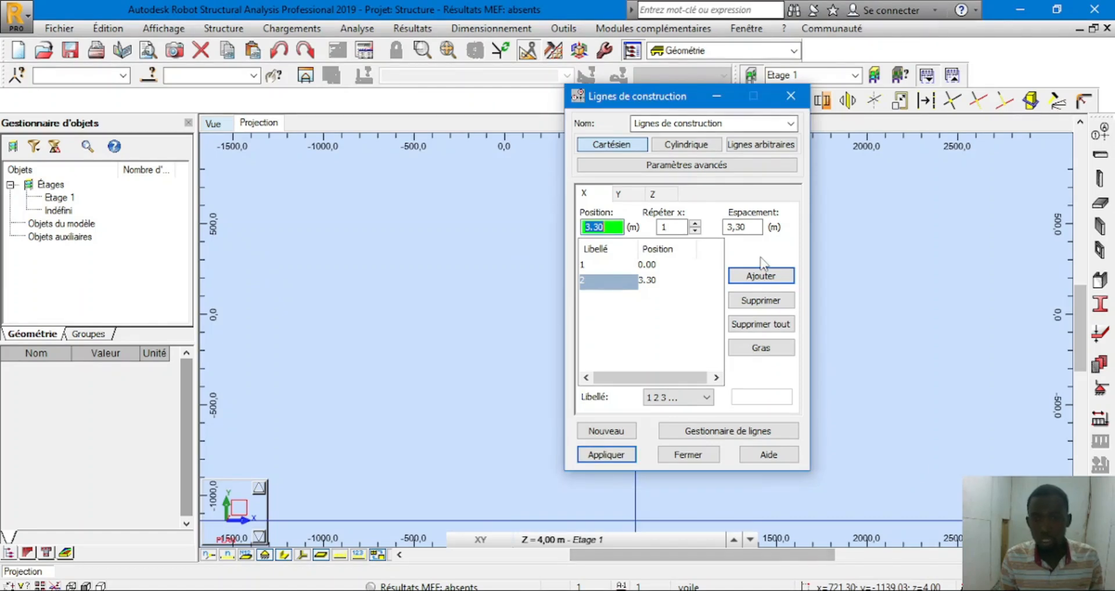
drag(743, 227, 690, 216)
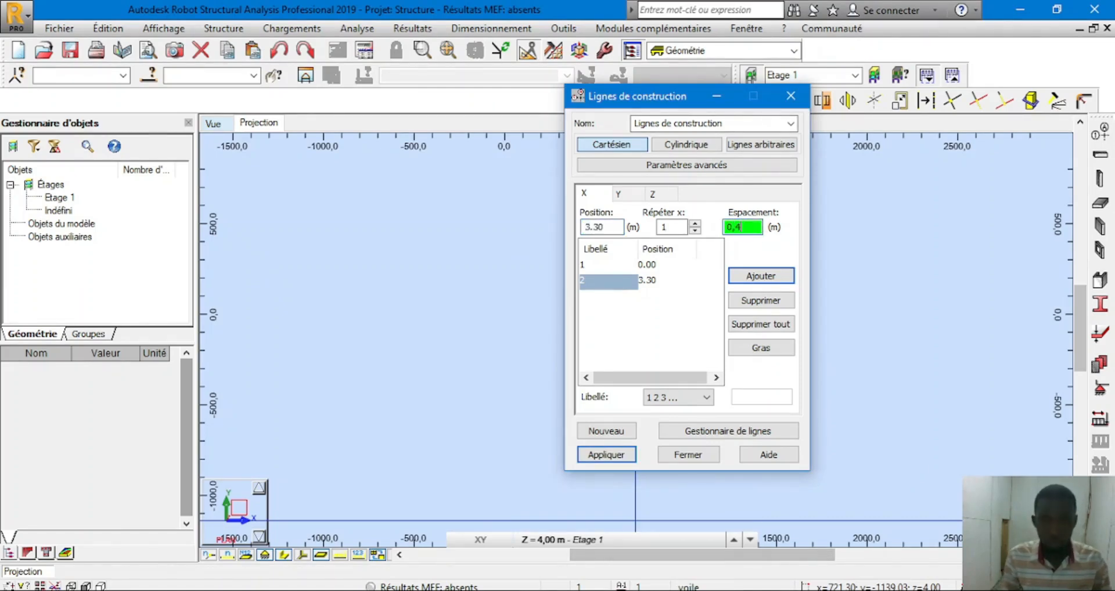
click(758, 277)
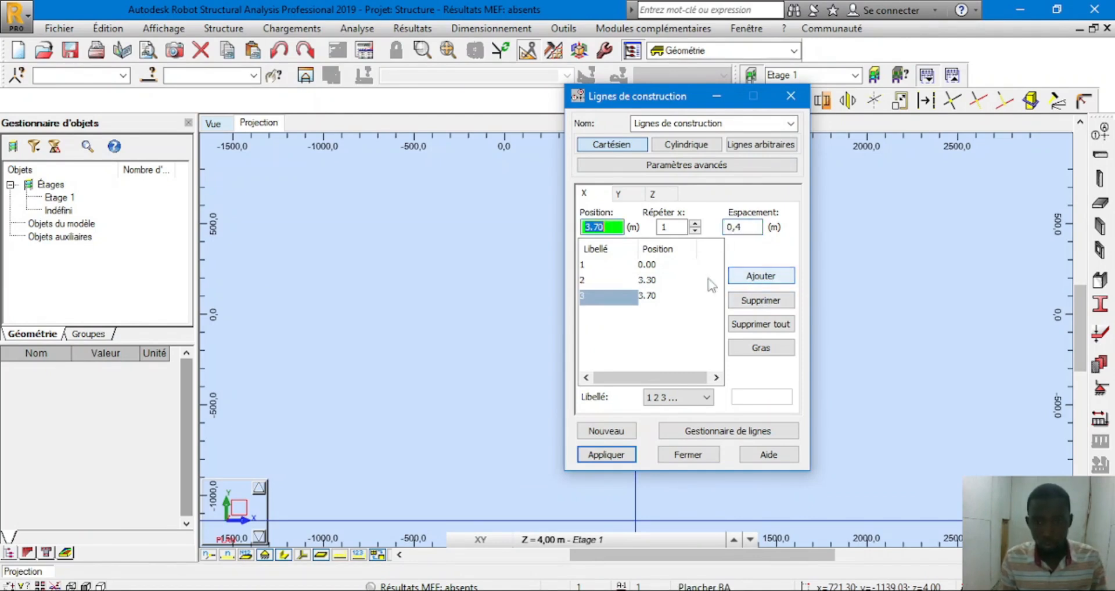
Check the width of the first bathroom bay in the SketchUp plan and add the next X line in Robot at 1,30 m spacing
mouse_move(587, 589)
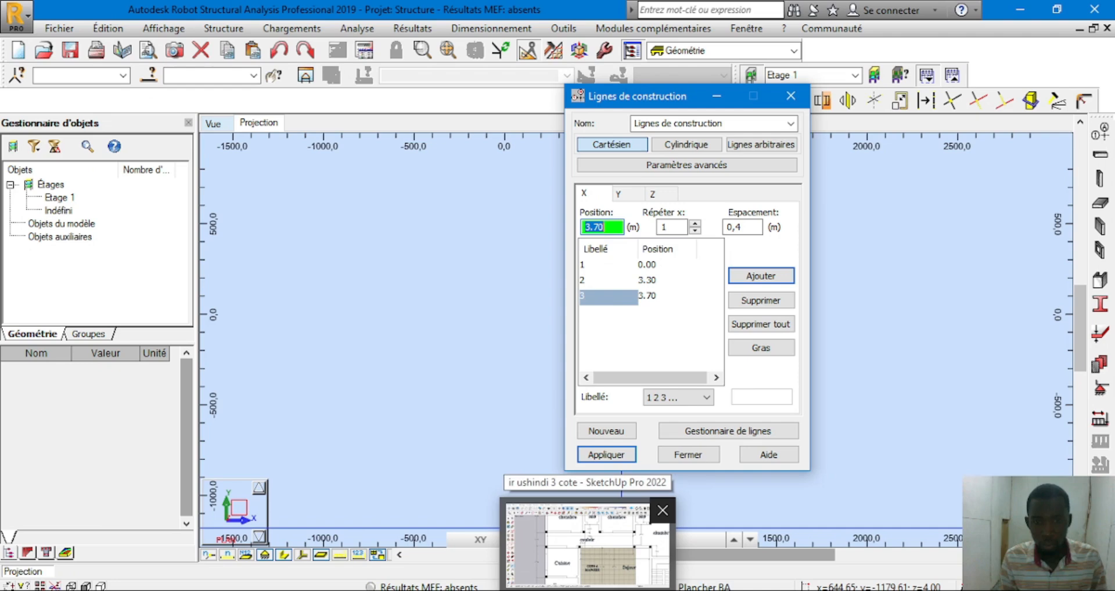
click(587, 546)
scroll(419, 232, down, 5)
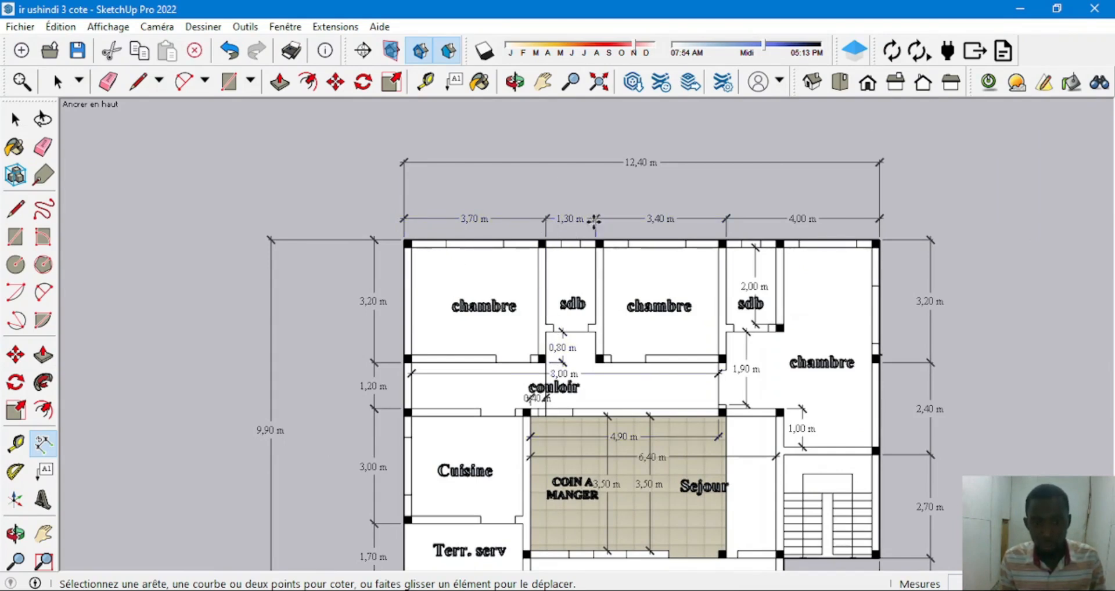
click(566, 590)
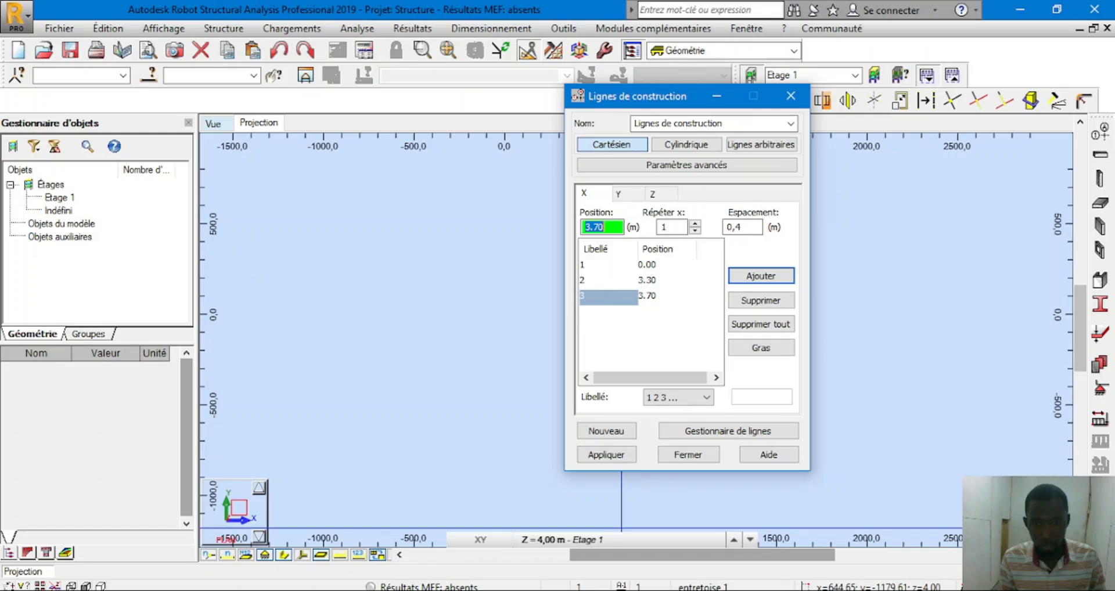
click(752, 227)
text(1,30)
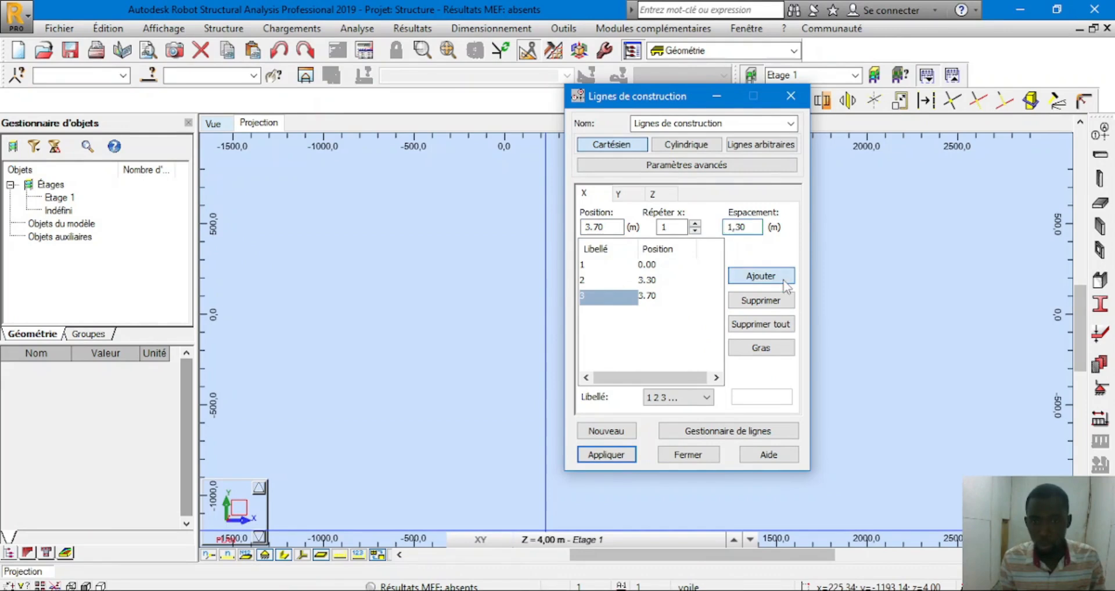
click(783, 279)
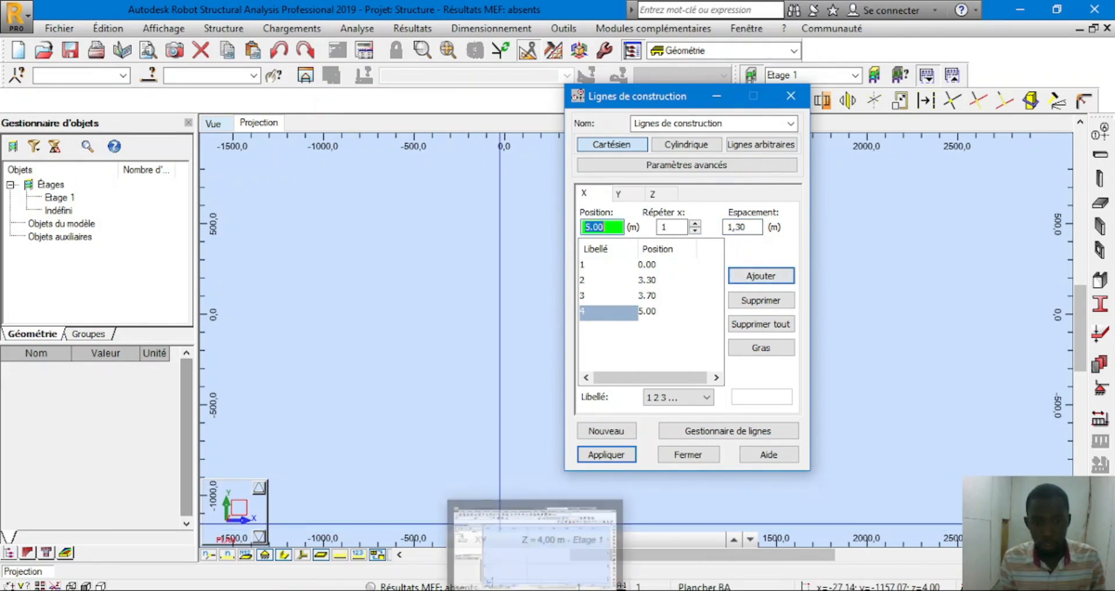
Check the middle bedroom's bay width in the SketchUp plan and add the next X line in Robot at 3,40 m spacing
click(535, 546)
scroll(559, 273, down, 3)
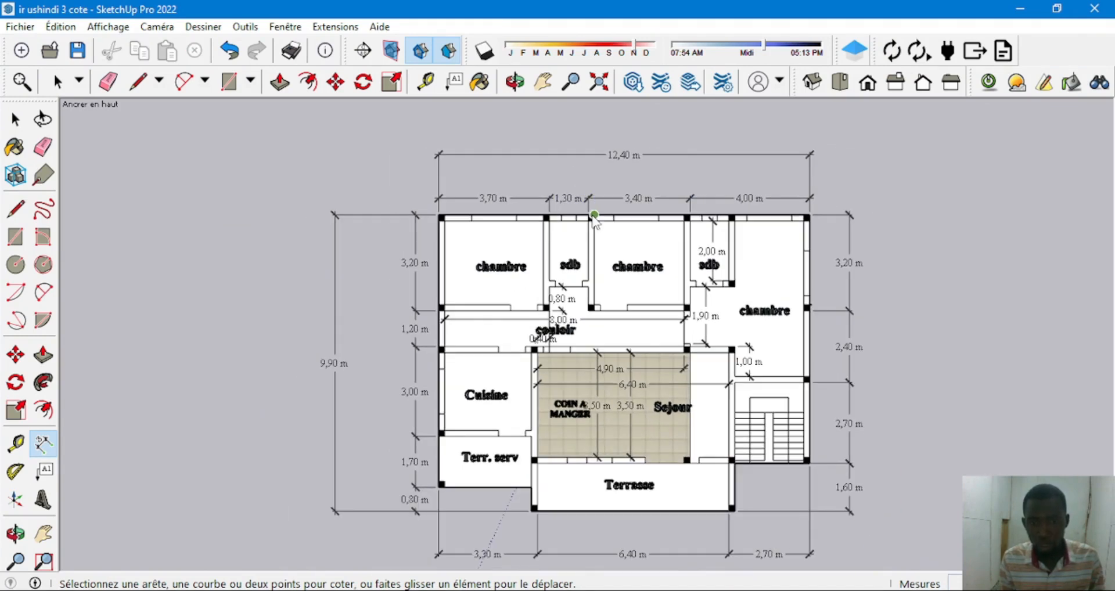
scroll(576, 185, up, 1)
click(692, 214)
click(649, 199)
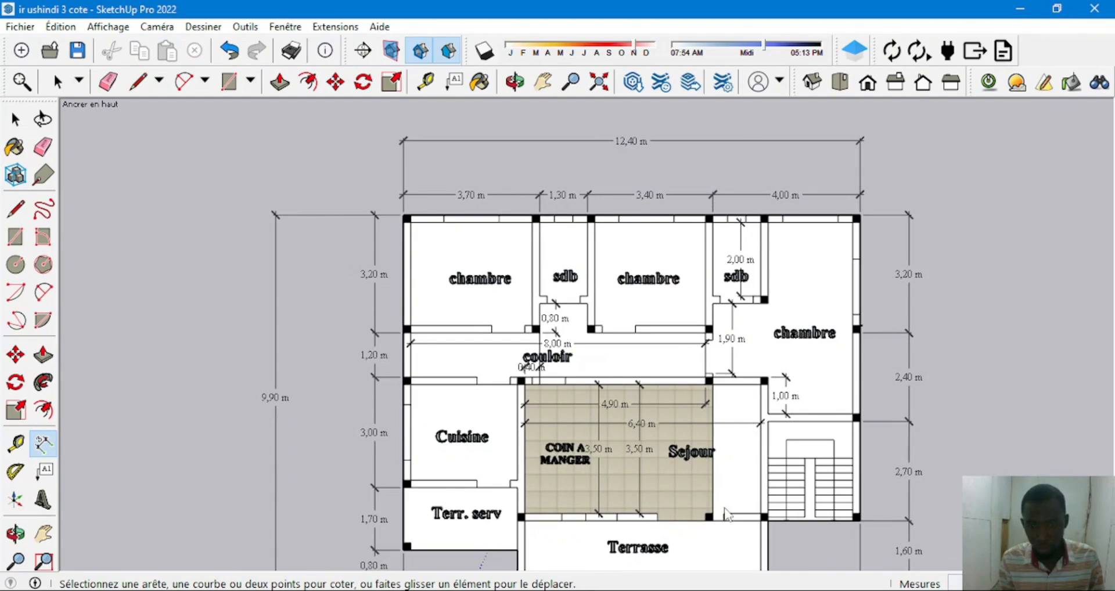
key(alt+Tab)
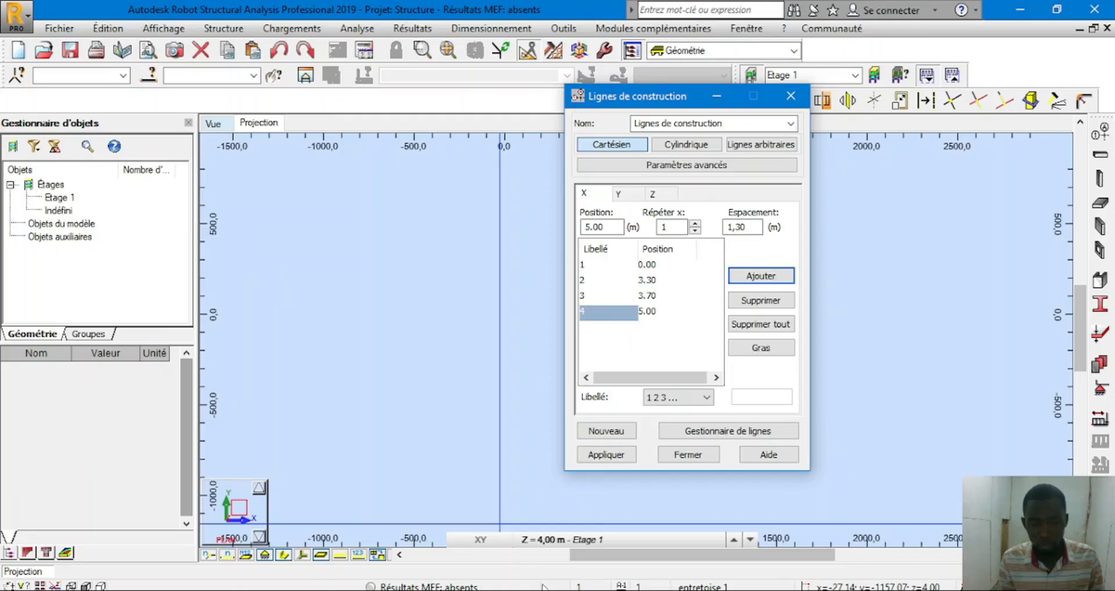
double_click(733, 227)
text(3)
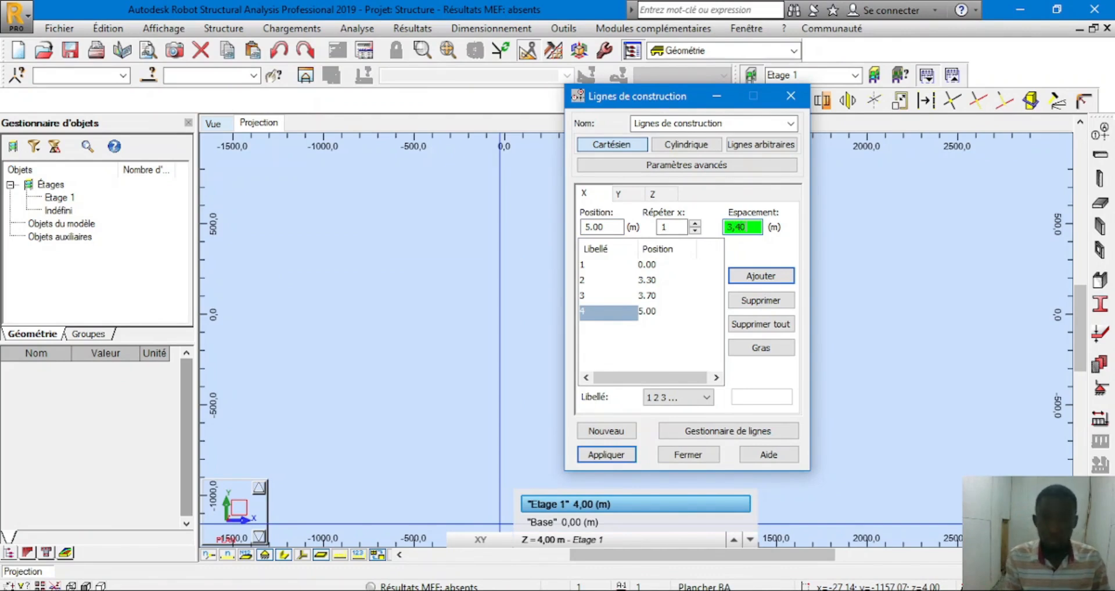
click(778, 276)
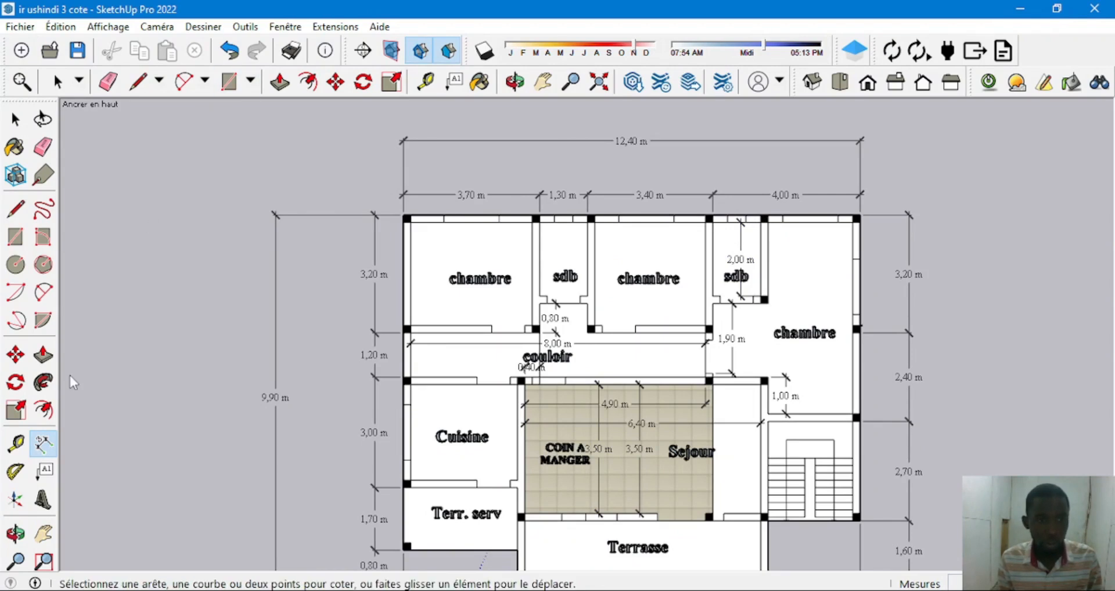
In SketchUp, dimension the inner width of the bathroom beside the right-hand bedroom, placing the dimension inside the room
scroll(737, 221, up, 4)
click(697, 199)
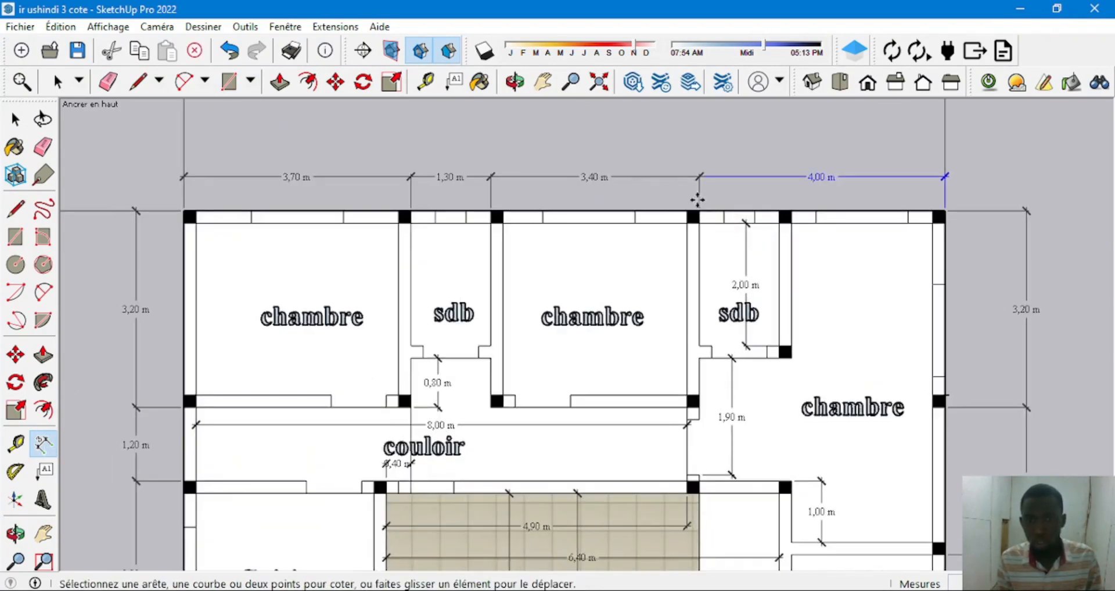
click(699, 222)
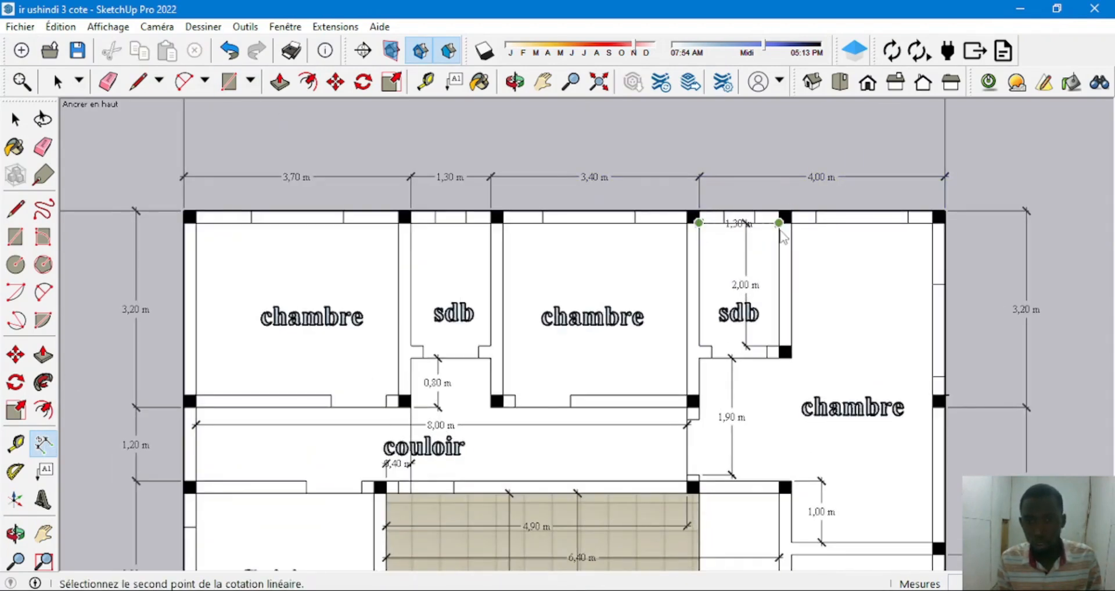
click(779, 225)
click(750, 253)
scroll(738, 191, down, 2)
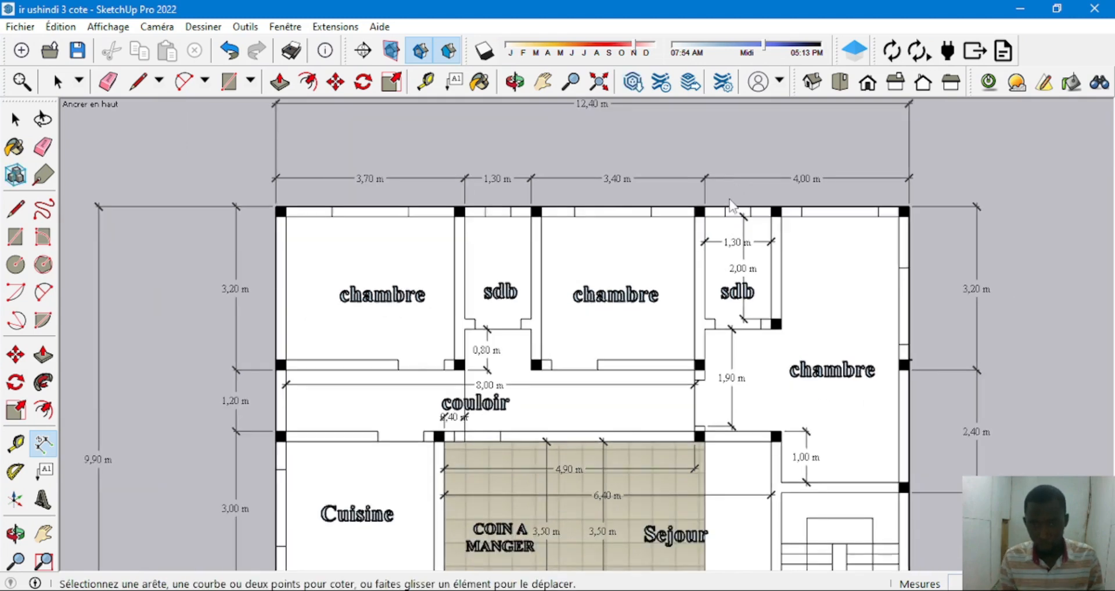
scroll(732, 207, down, 2)
click(733, 241)
scroll(733, 240, up, 1)
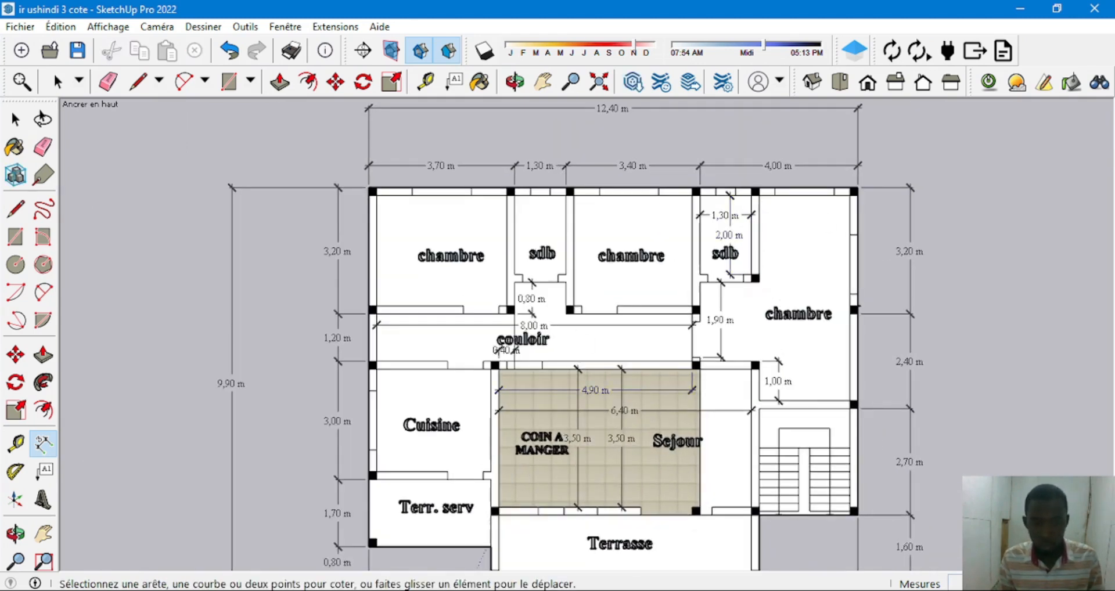
Switch back to Robot Structural Analysis and add the next X construction line at 1,30 m spacing
key(alt+Tab)
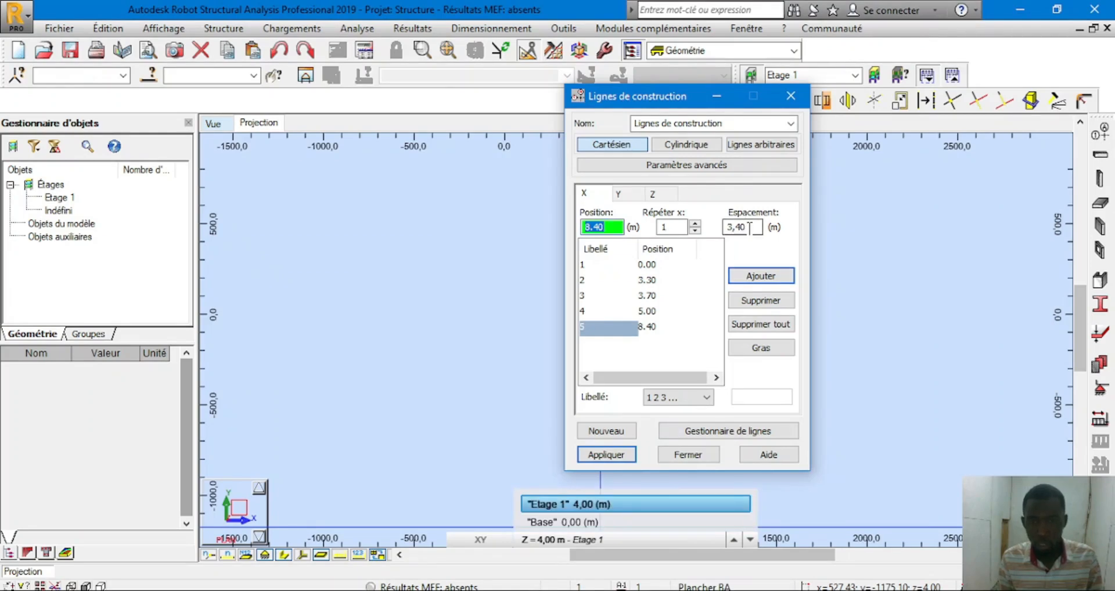
double_click(749, 228)
text(1,3)
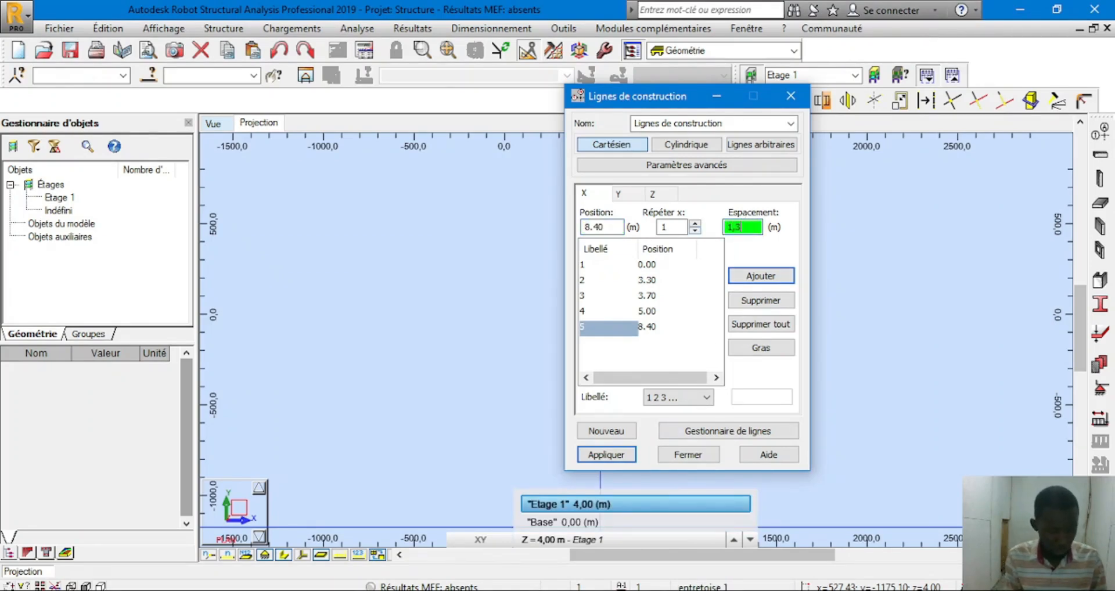
click(739, 274)
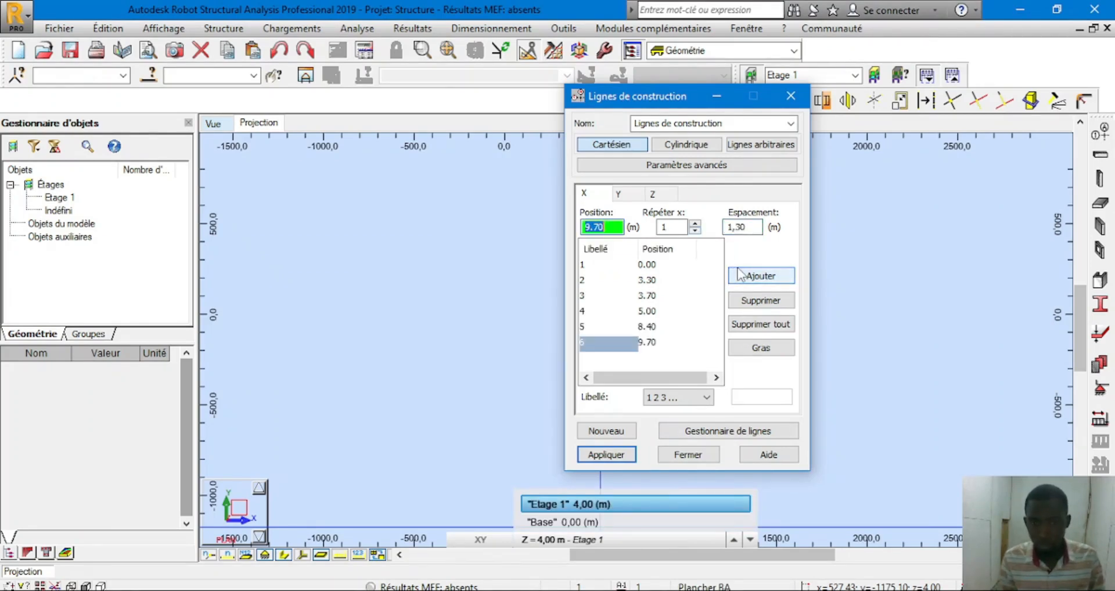
In SketchUp, dimension the right-hand bedroom's width from the bathroom partition to the outer wall, placing the dimension inside the room
key(alt+Tab)
scroll(802, 202, up, 3)
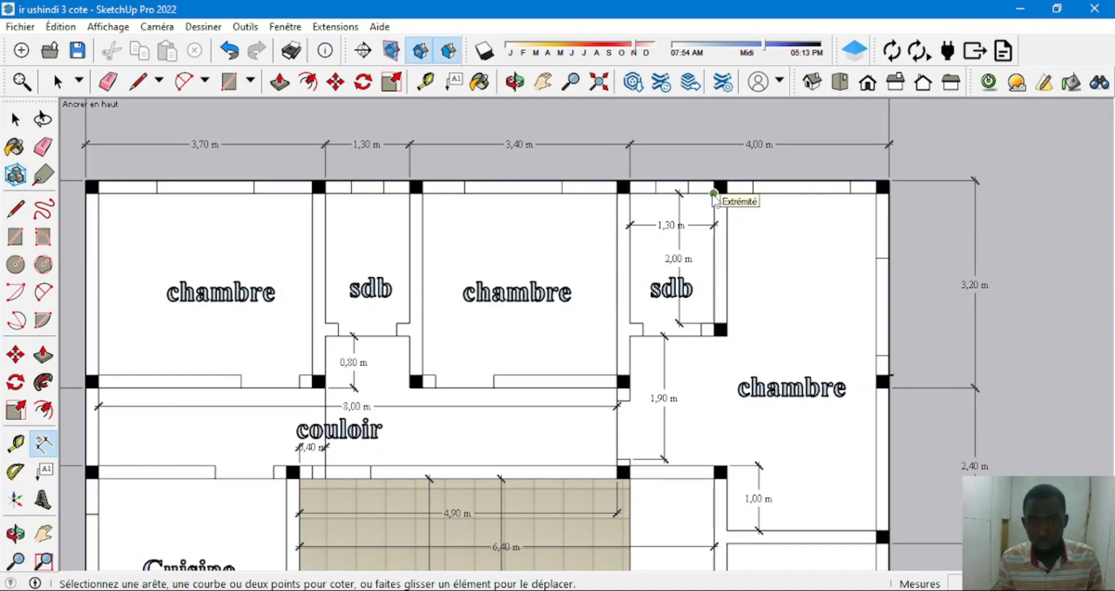
click(713, 194)
click(876, 193)
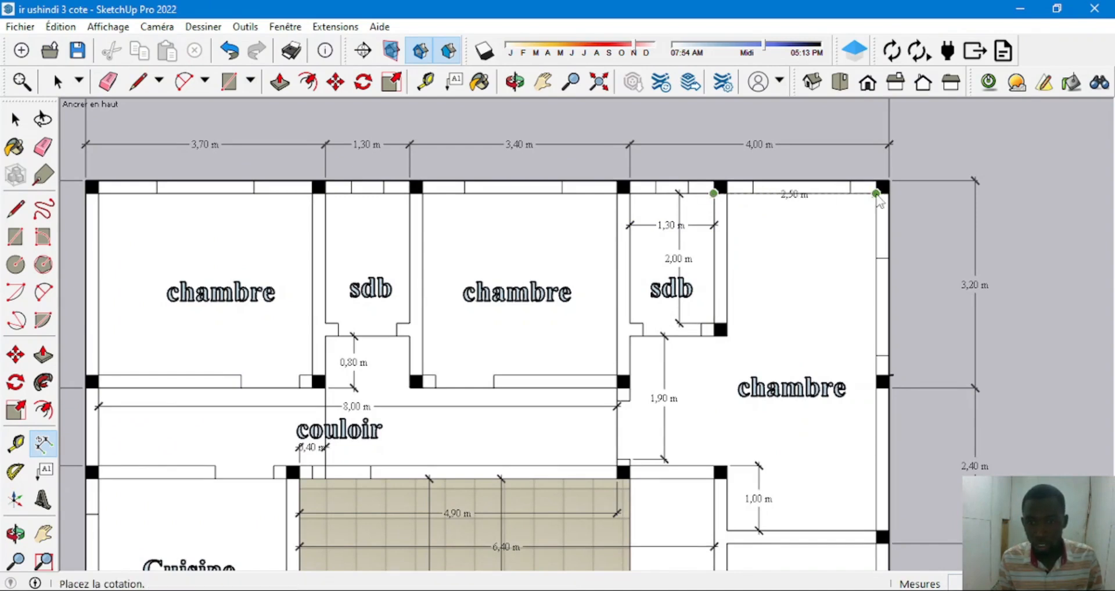
click(860, 243)
scroll(727, 192, down, 2)
scroll(730, 195, down, 2)
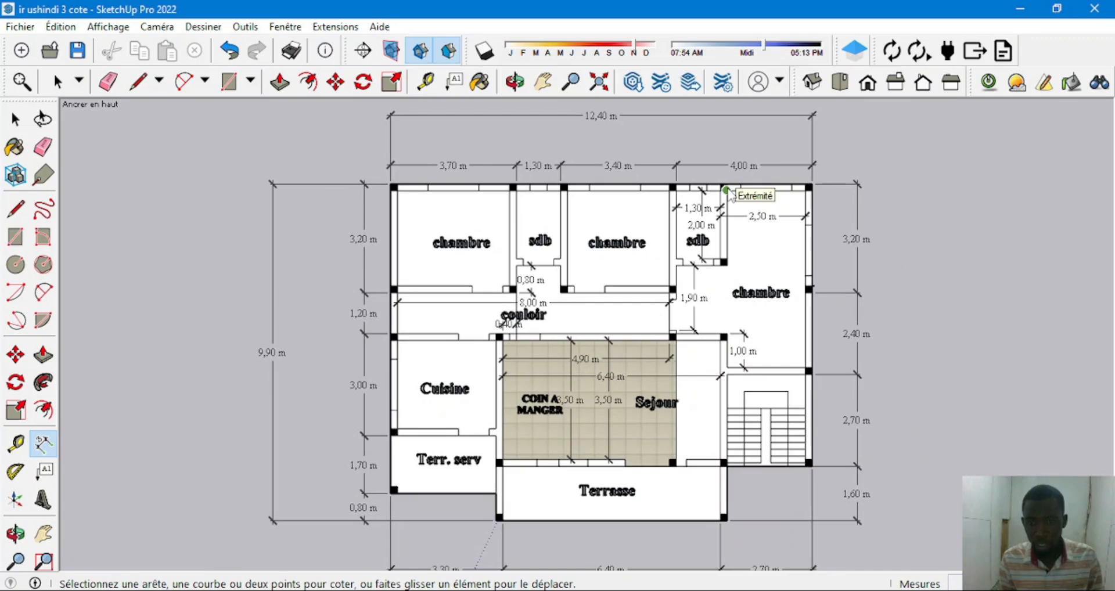
click(839, 292)
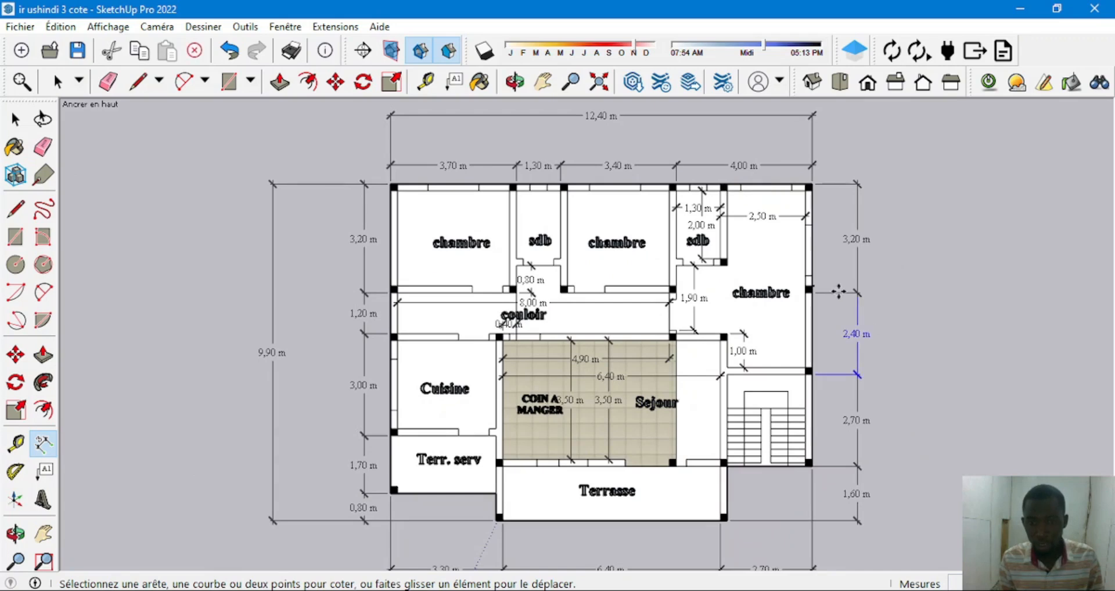
click(831, 287)
scroll(830, 287, down, 1)
scroll(775, 493, up, 2)
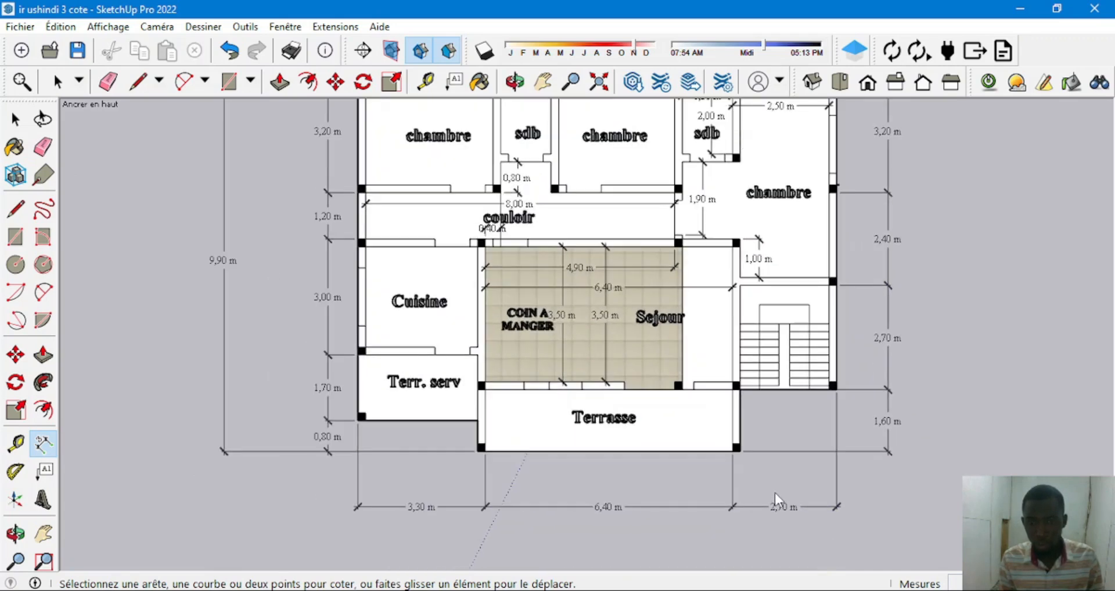
scroll(775, 492, down, 1)
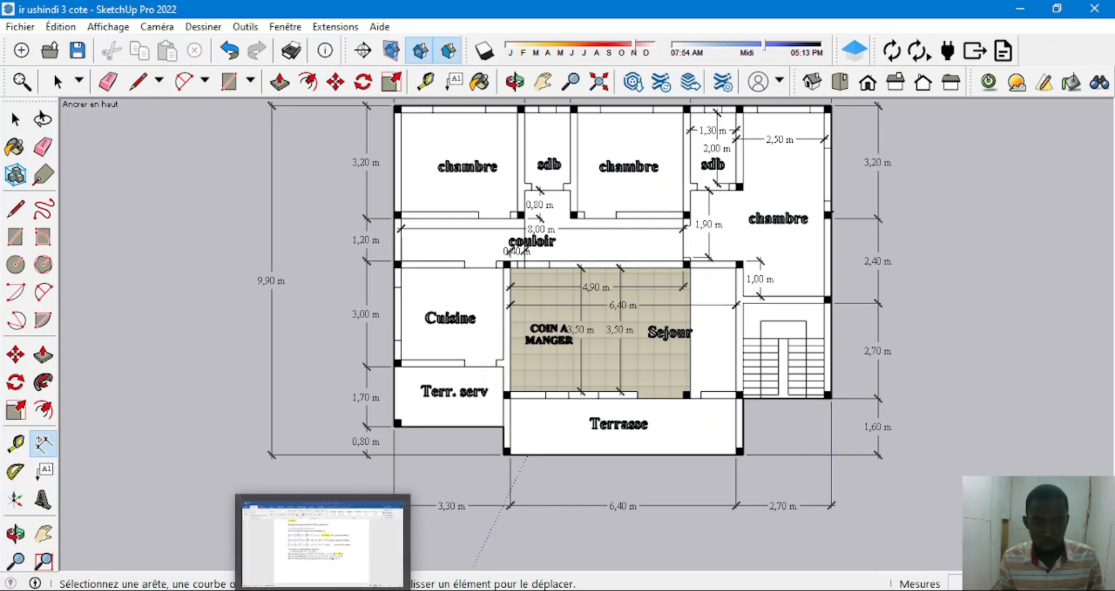
Switch back to Robot Structural Analysis and add the next X construction line at 2,50 m spacing
mouse_move(526, 590)
click(526, 543)
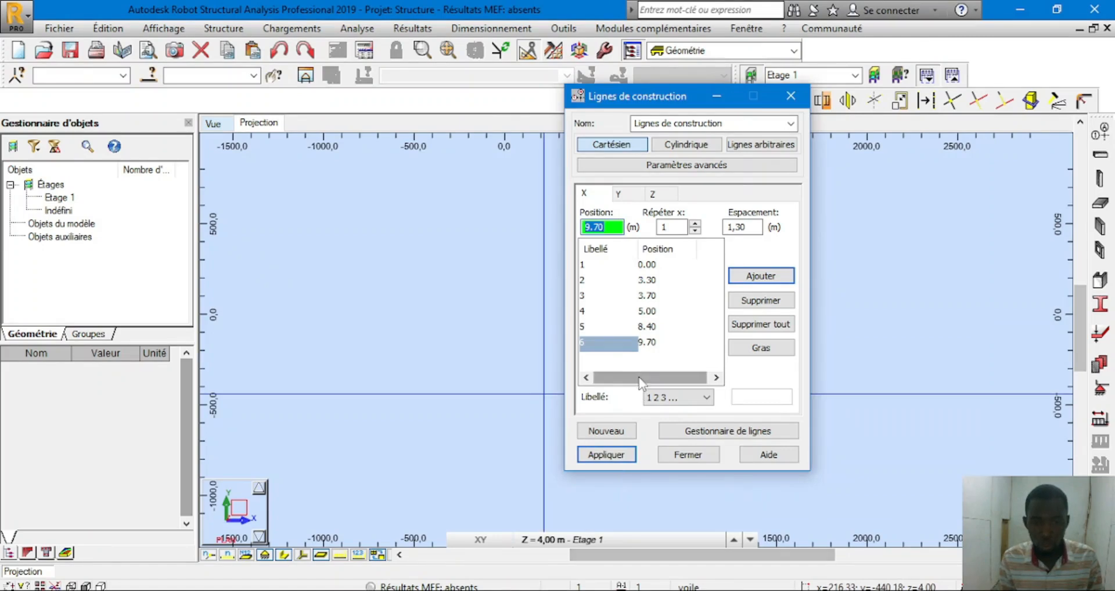
click(751, 231)
text(2,5)
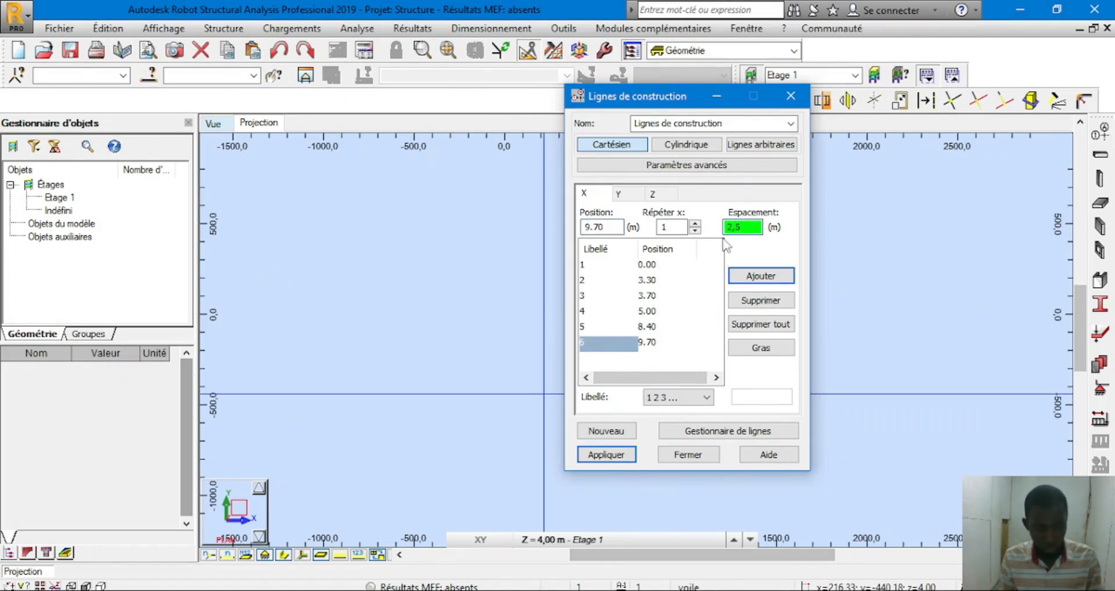
click(752, 277)
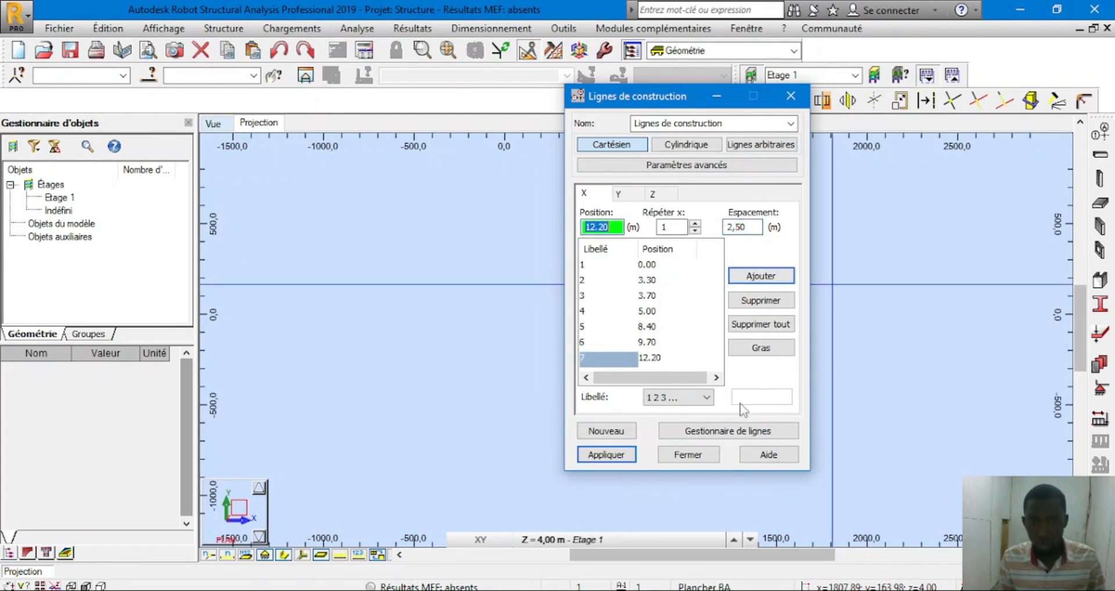
Switch to SketchUp and delete the 2,50 m dimension across the right-hand bedroom
click(591, 589)
scroll(582, 282, down, 3)
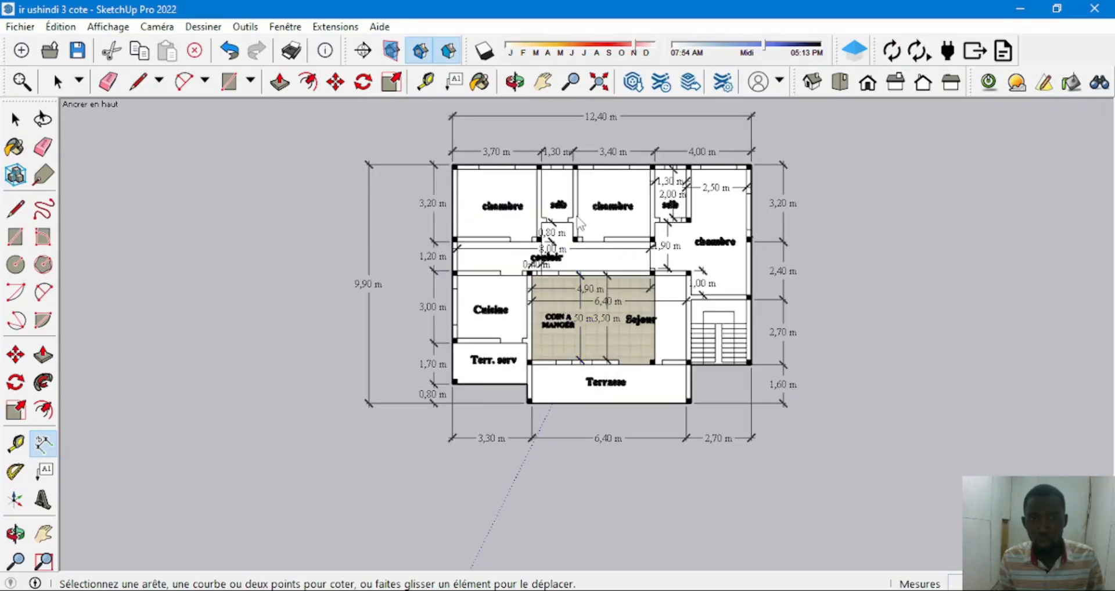
scroll(708, 244, up, 4)
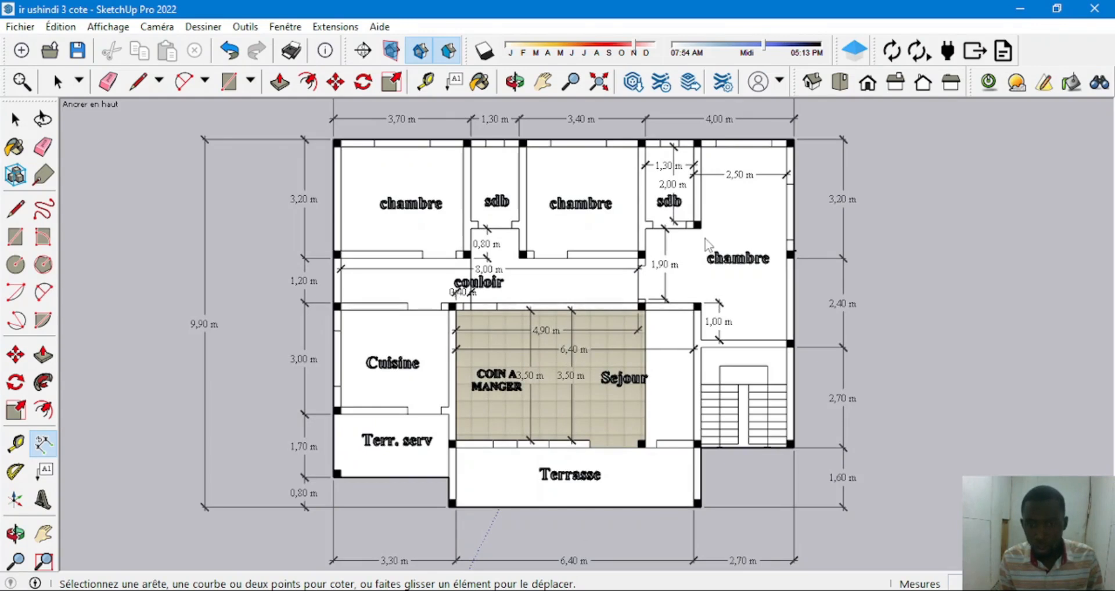
scroll(707, 244, down, 1)
scroll(760, 186, up, 4)
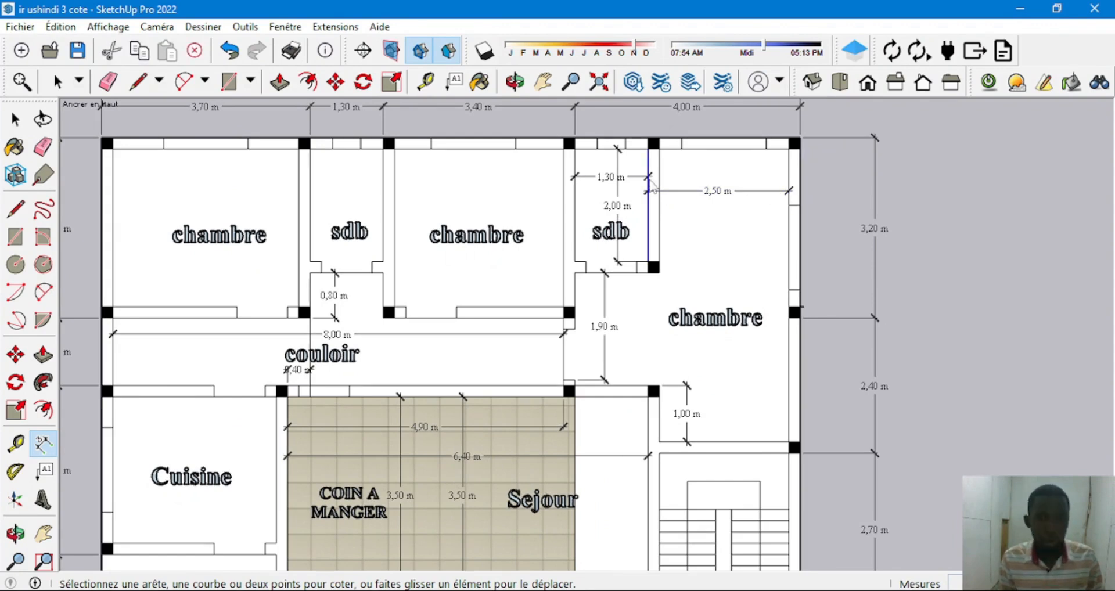
click(58, 81)
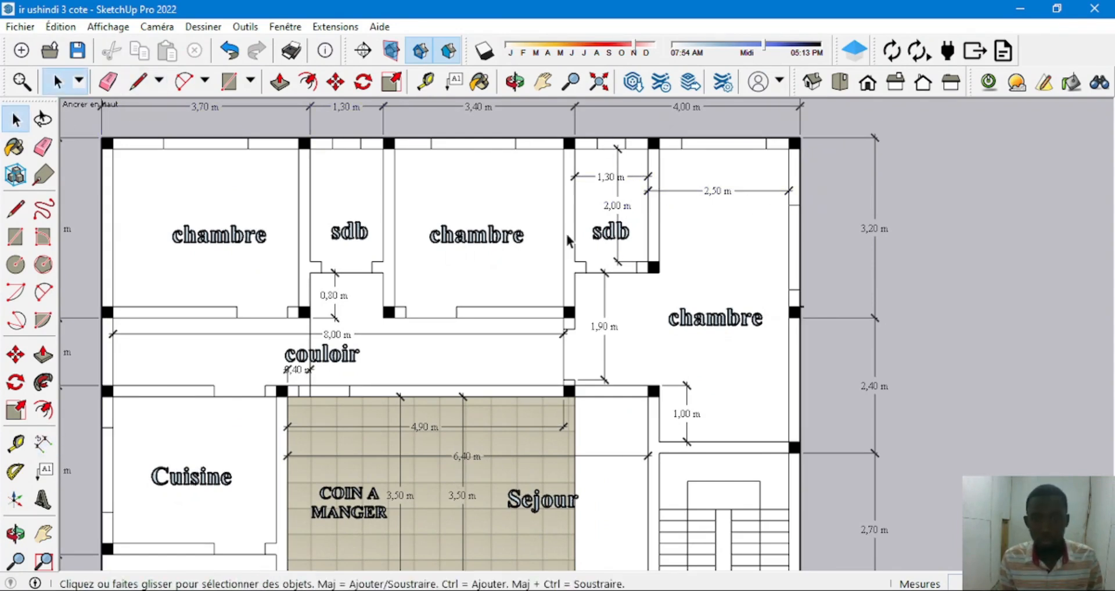
click(708, 192)
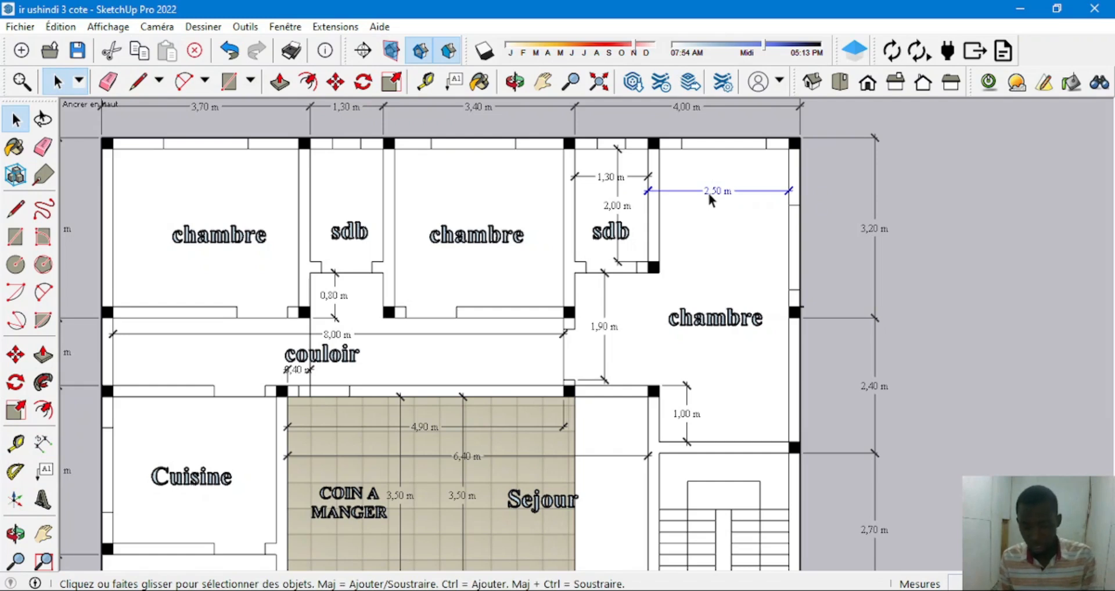
key(Delete)
In Robot Structural Analysis, replace the last X line at 12.20 with one spaced 2,70 m from the 9.70 line
scroll(708, 198, down, 3)
scroll(593, 255, up, 1)
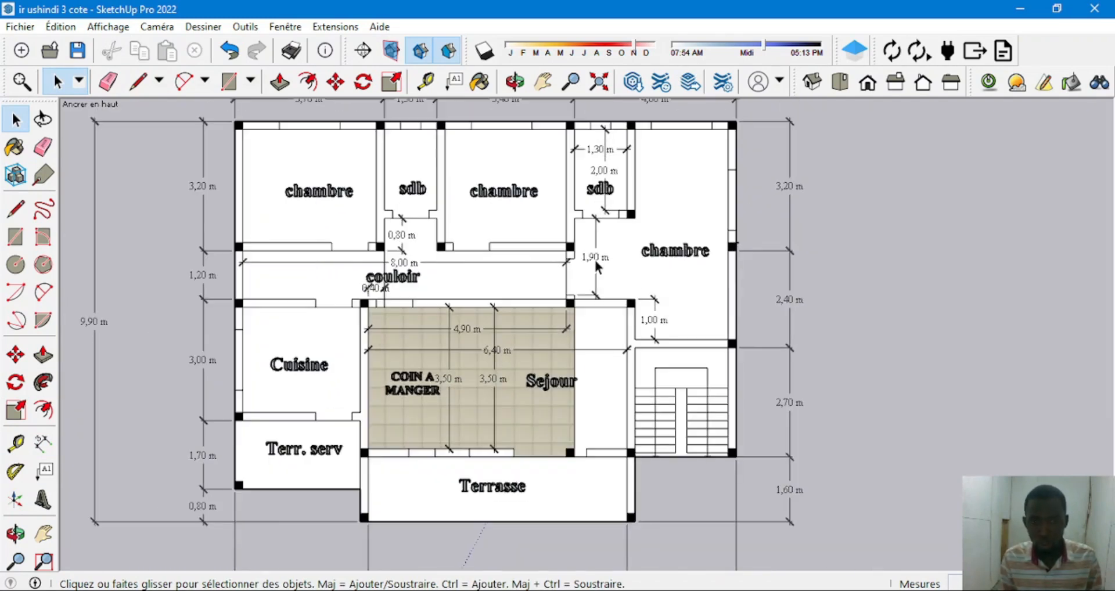
scroll(612, 233, down, 2)
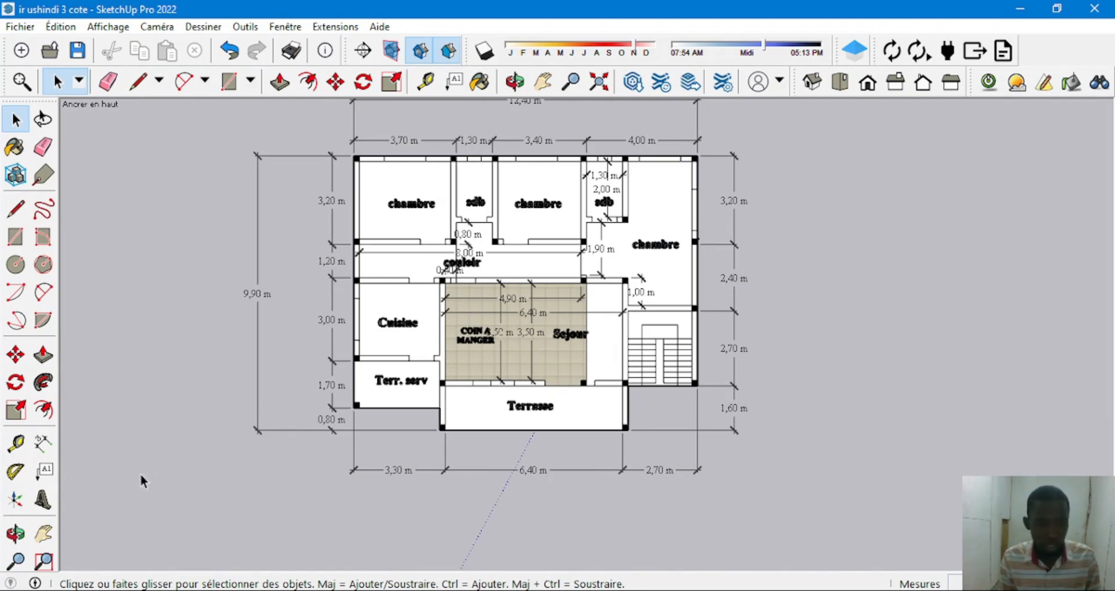
click(528, 588)
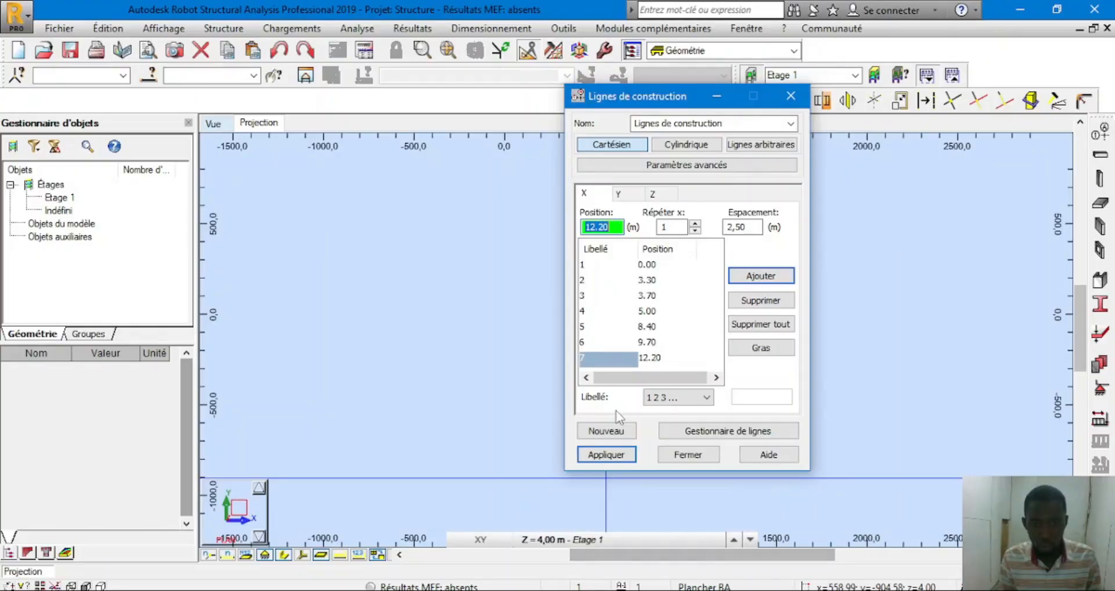
click(755, 304)
click(750, 228)
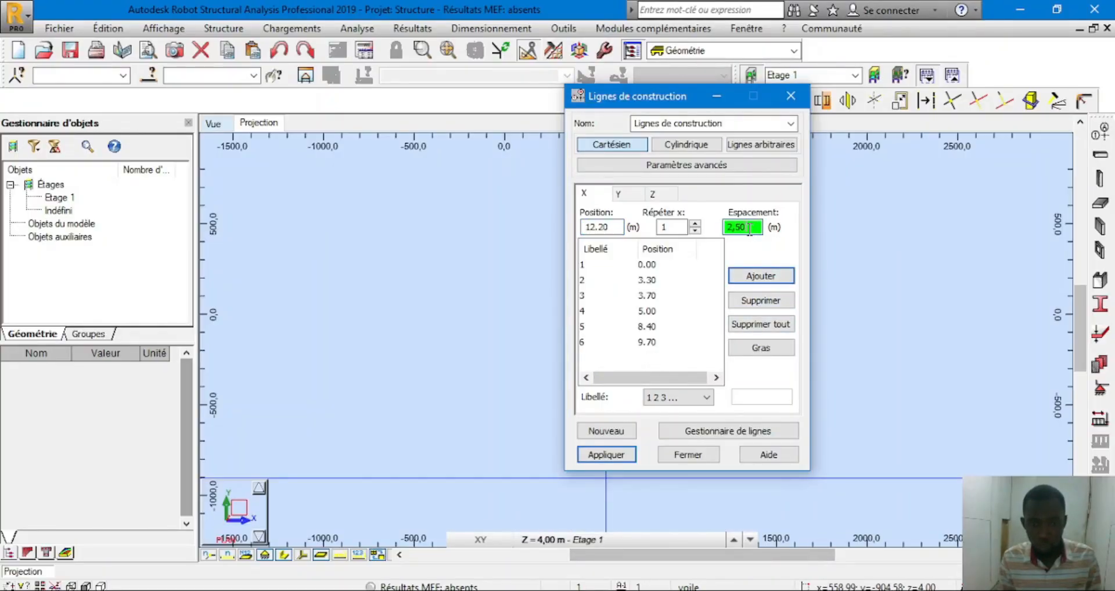
click(658, 334)
click(648, 343)
click(749, 227)
text(2,7)
click(773, 278)
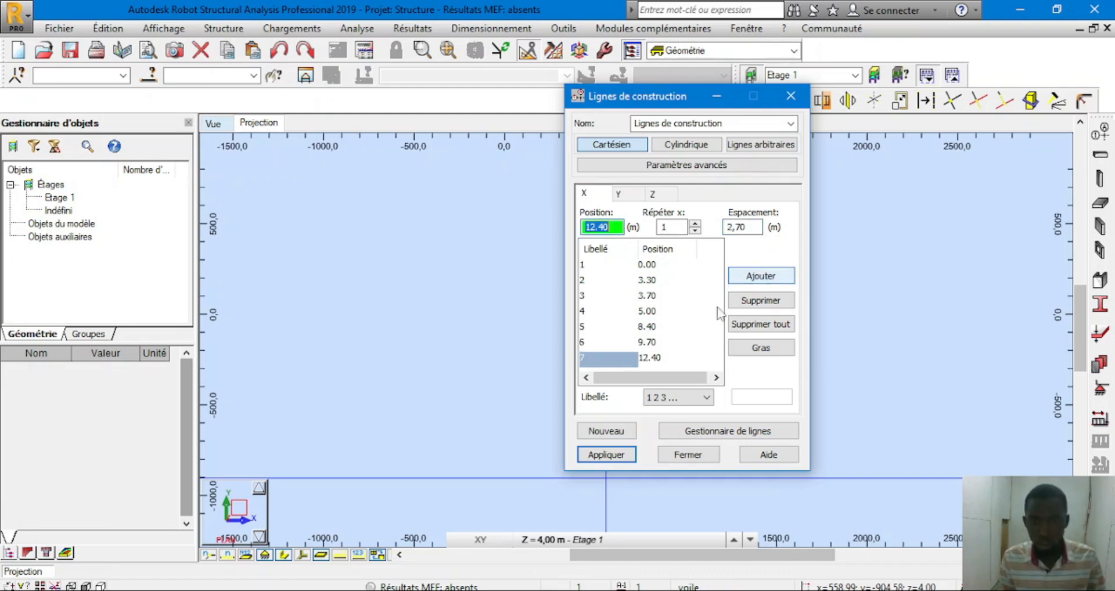
Review the SketchUp plan, then in Robot Structural Analysis set the Y construction lines' labelling to A B C
click(494, 590)
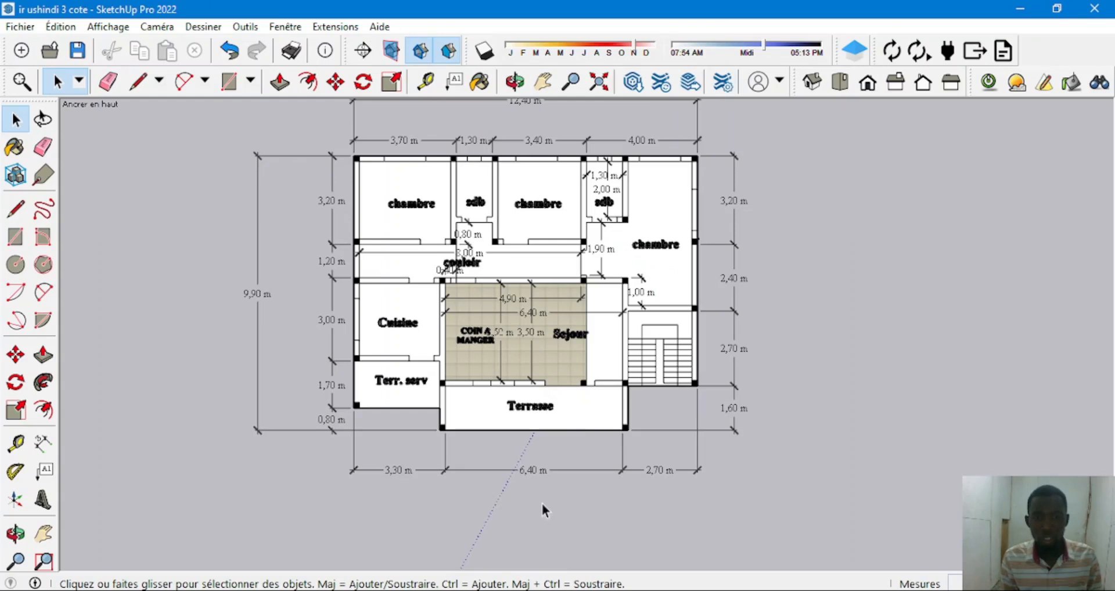
scroll(548, 258, down, 2)
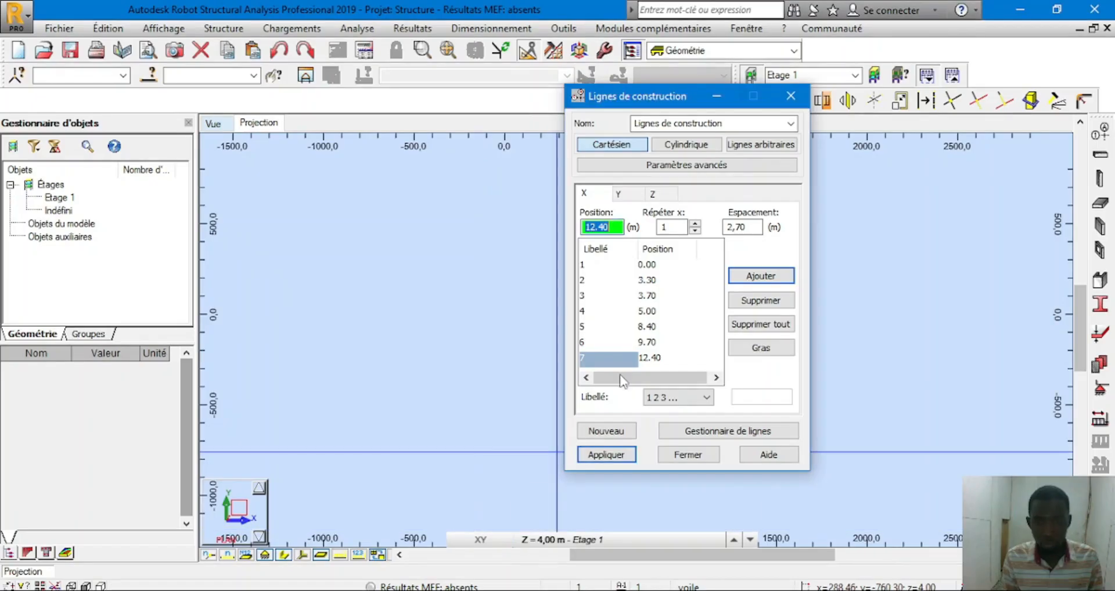
click(620, 194)
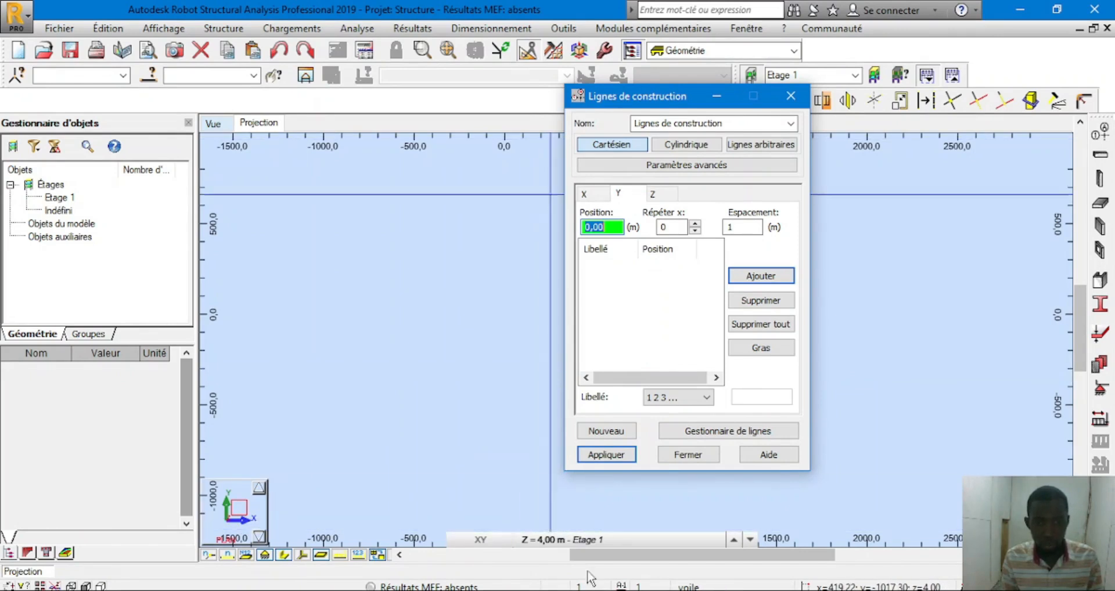
click(668, 403)
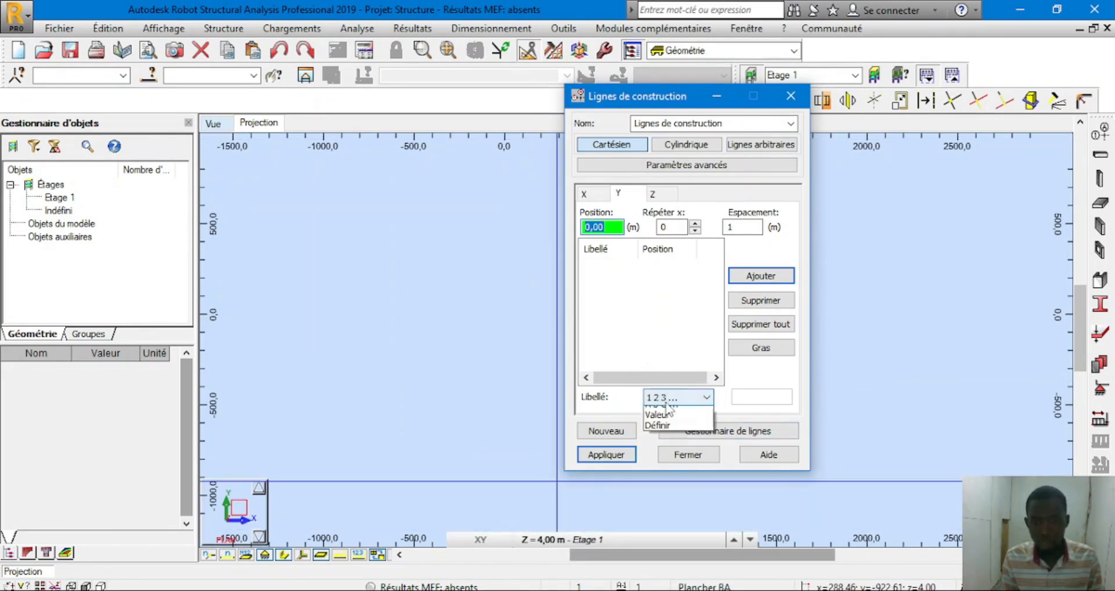
click(668, 419)
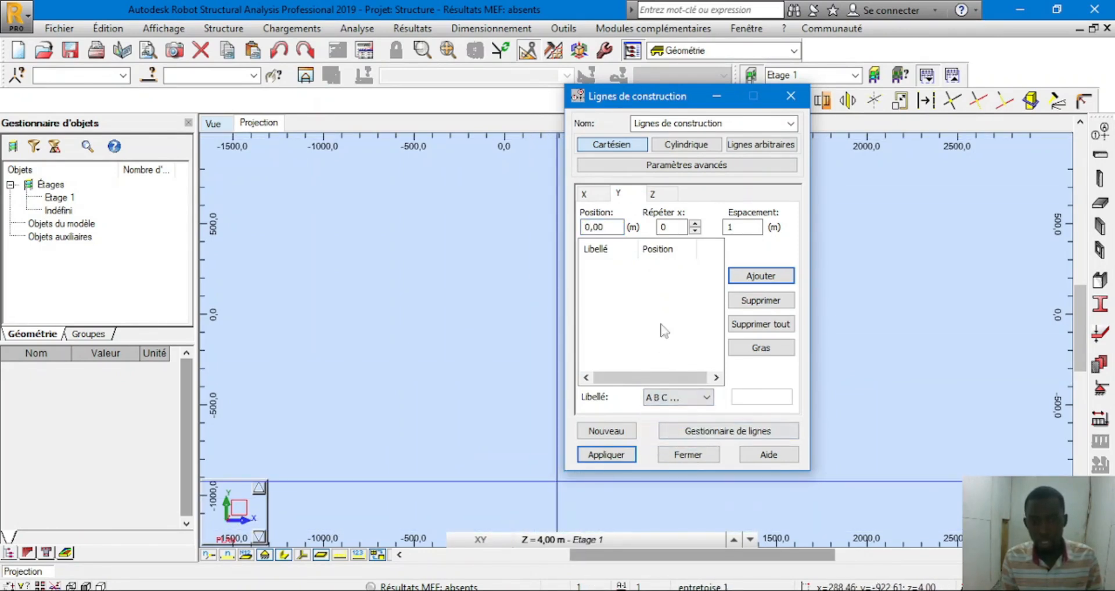
click(584, 194)
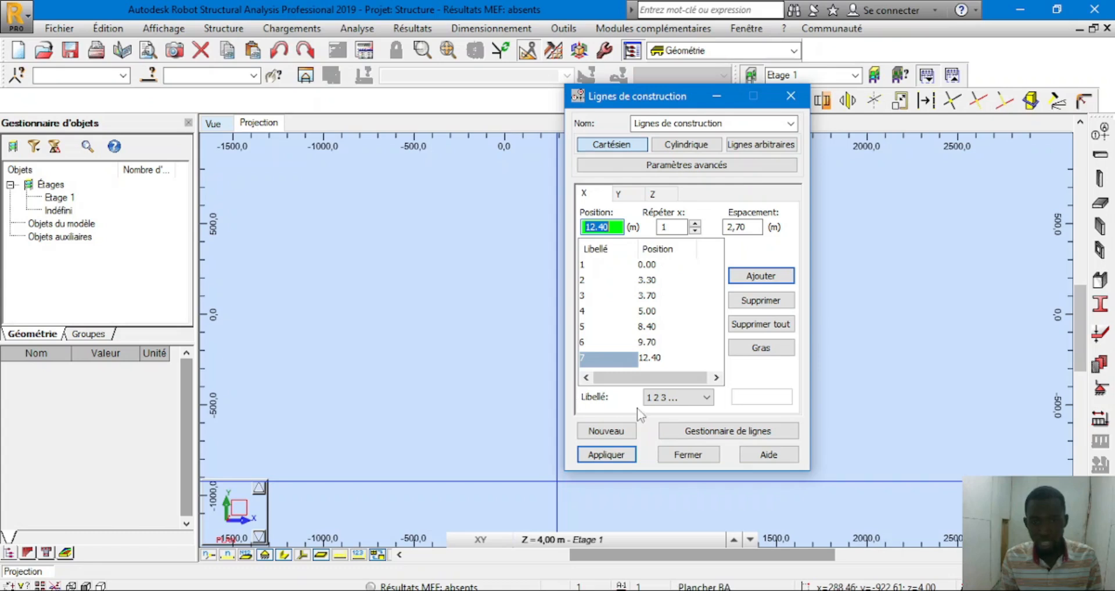
click(620, 194)
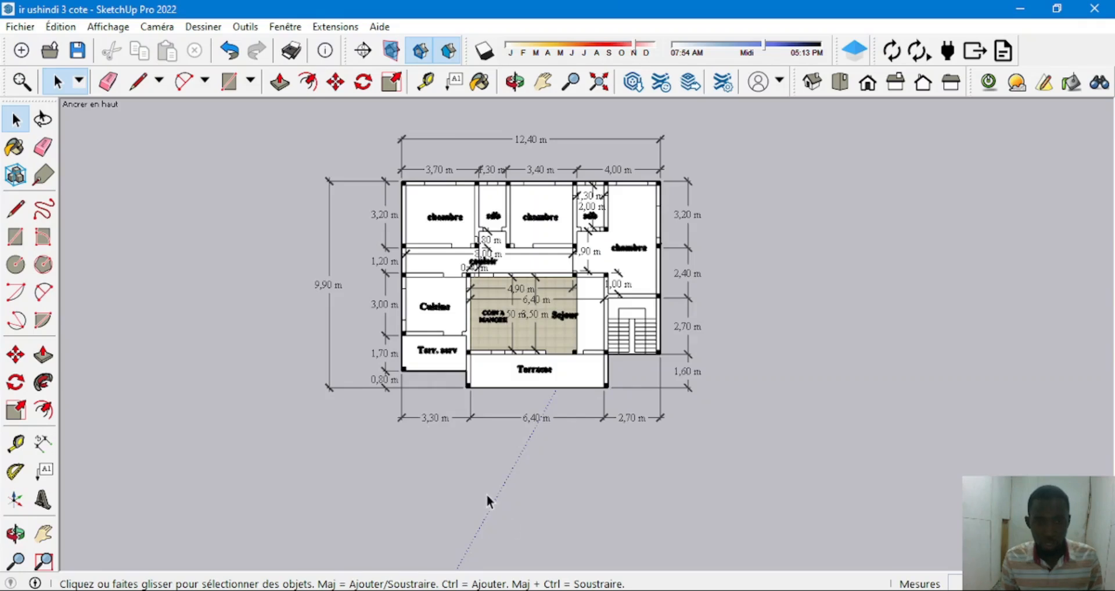
Check the vertical spacings in the SketchUp plan and add the first Y line in Robot at position 0,00
scroll(486, 492, up, 6)
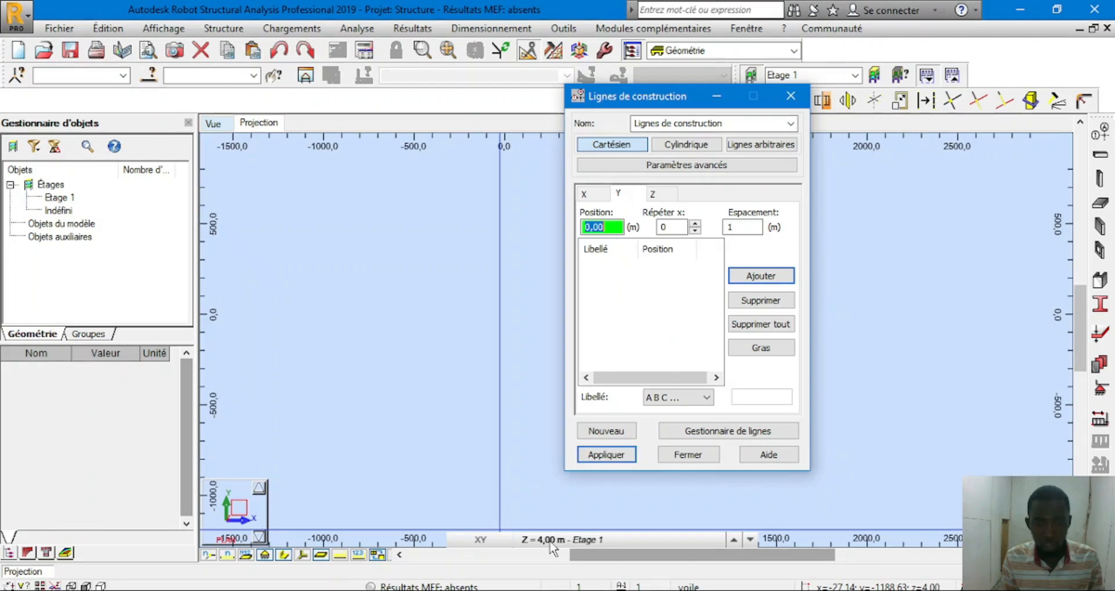
click(550, 542)
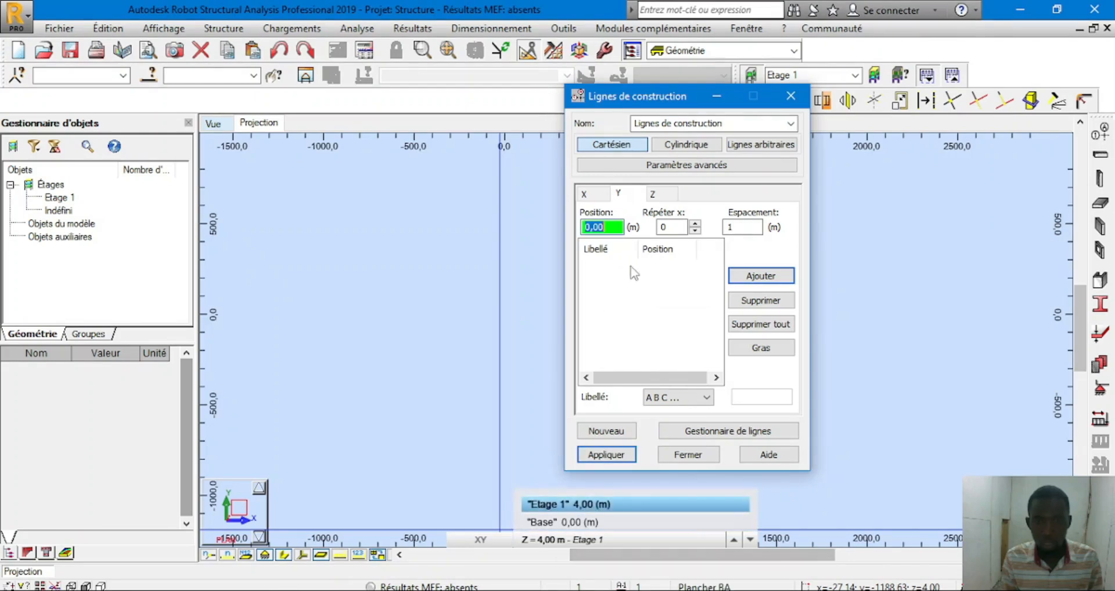
click(771, 281)
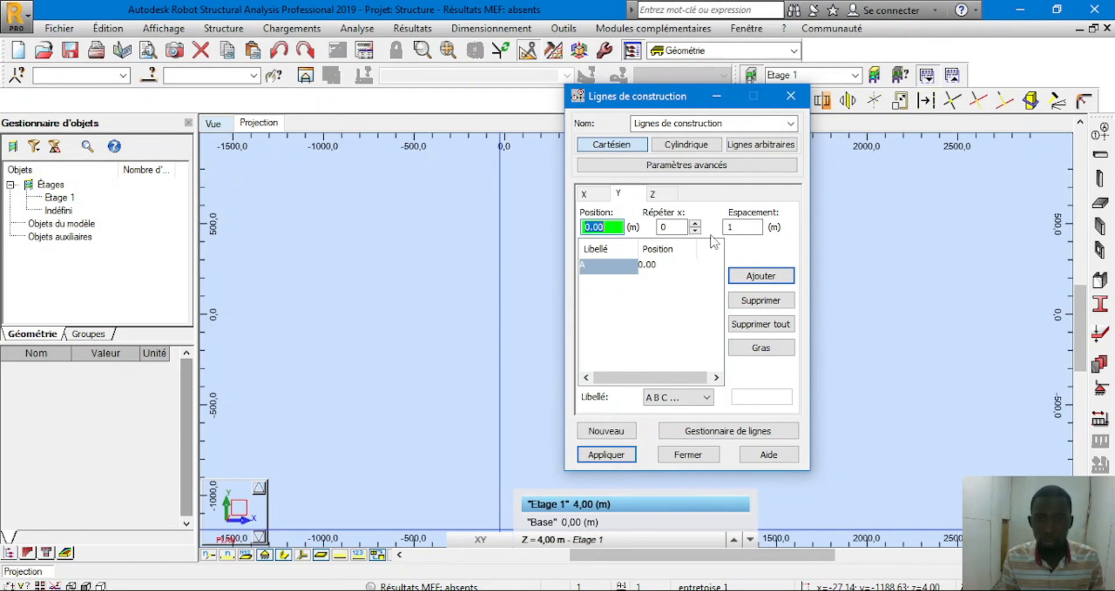
Add the next Y construction line with one repetition at 0,80 m spacing
key(Tab)
text(1)
key(Tab)
text(0,8)
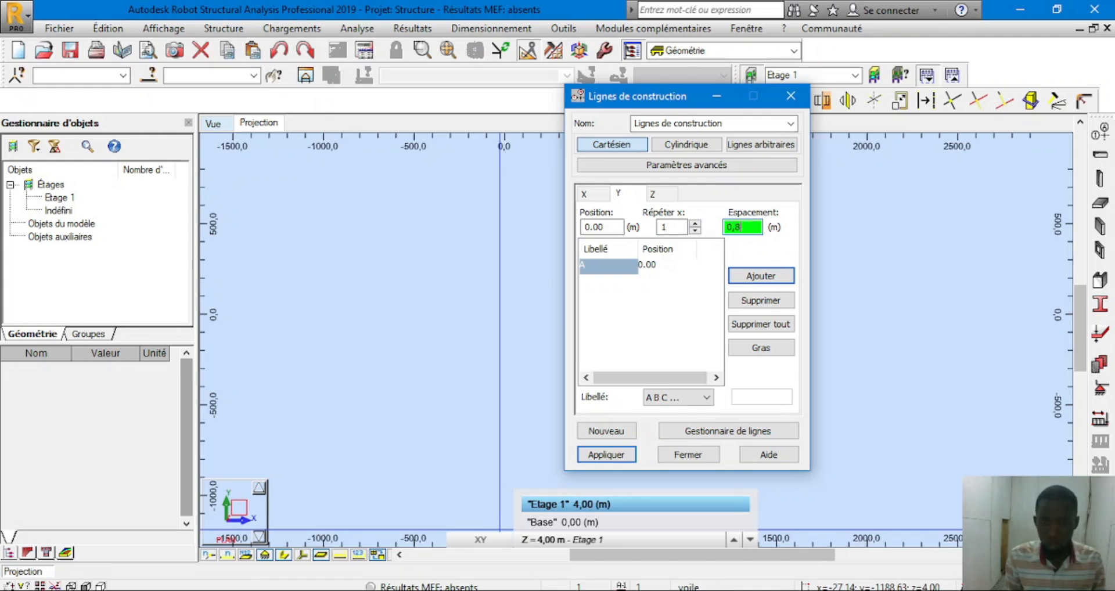
click(761, 276)
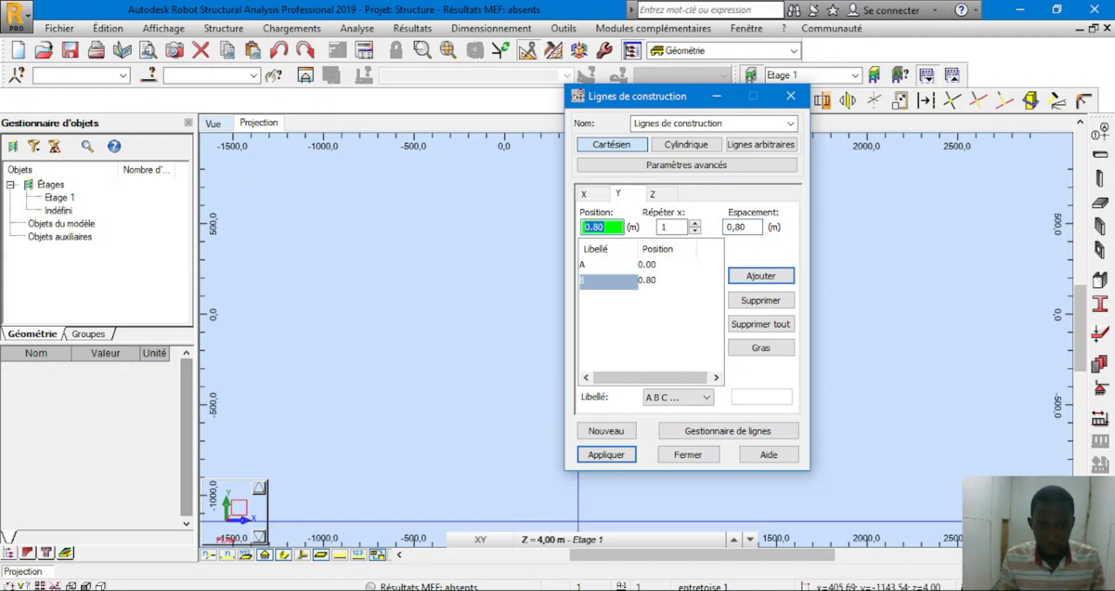
In SketchUp, draw a line from the Terr. serv's lower edge across the Terrasse past its far wall, ending down at the Terrasse's lower-edge level
click(567, 589)
scroll(353, 332, up, 1)
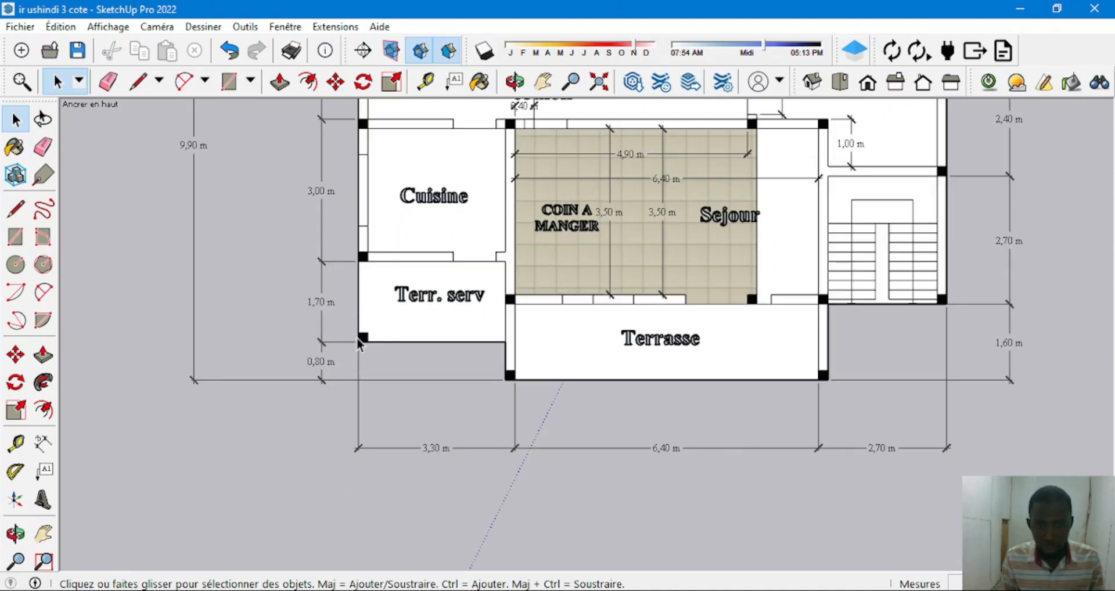
scroll(356, 337, down, 2)
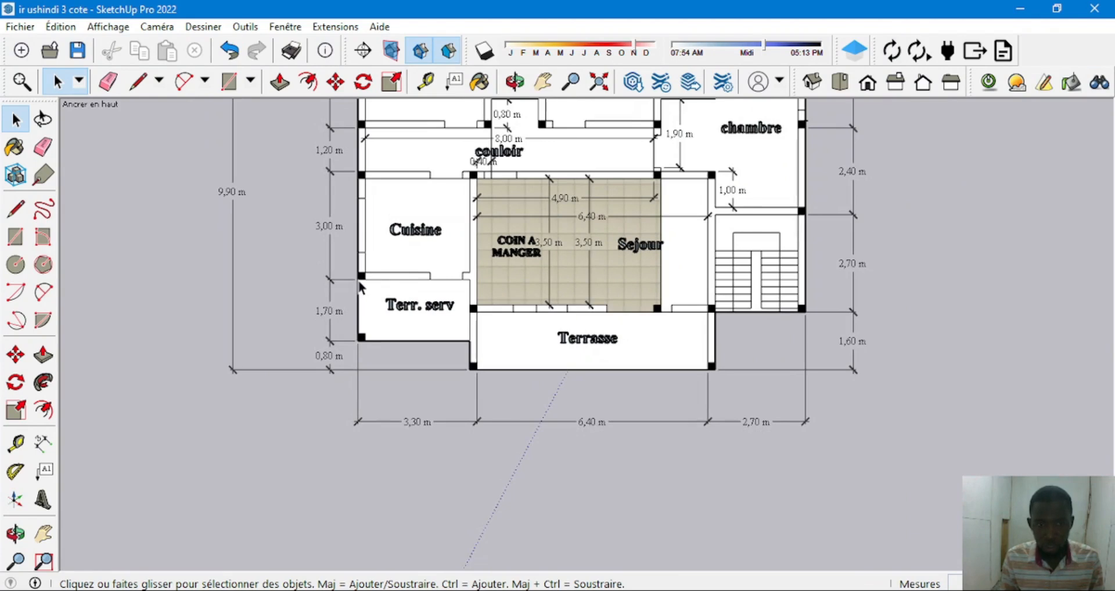
scroll(513, 299, up, 2)
scroll(378, 368, down, 1)
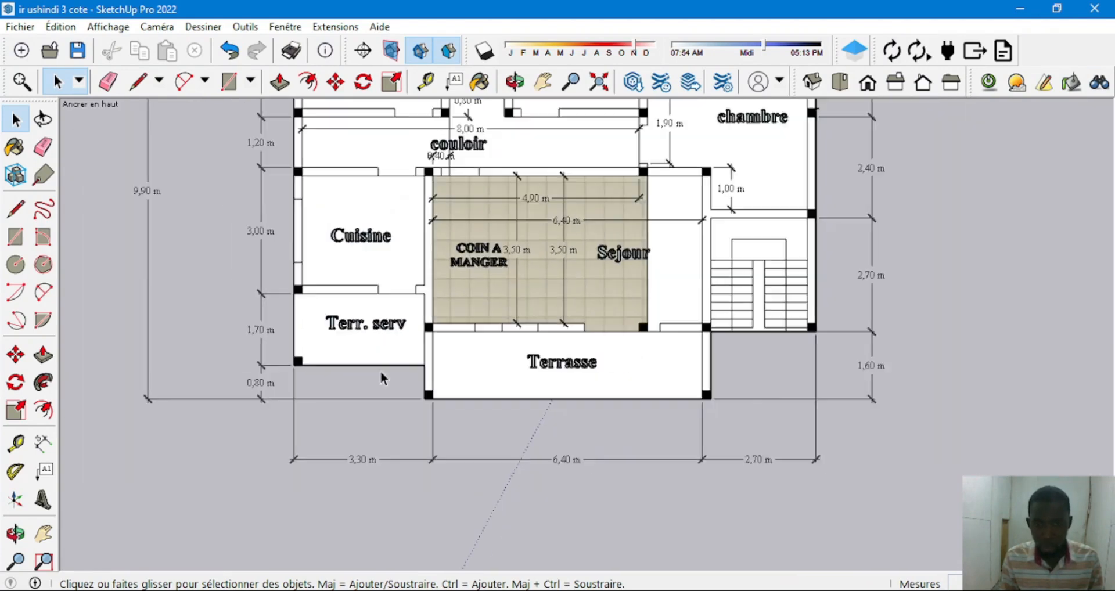
scroll(382, 375, down, 1)
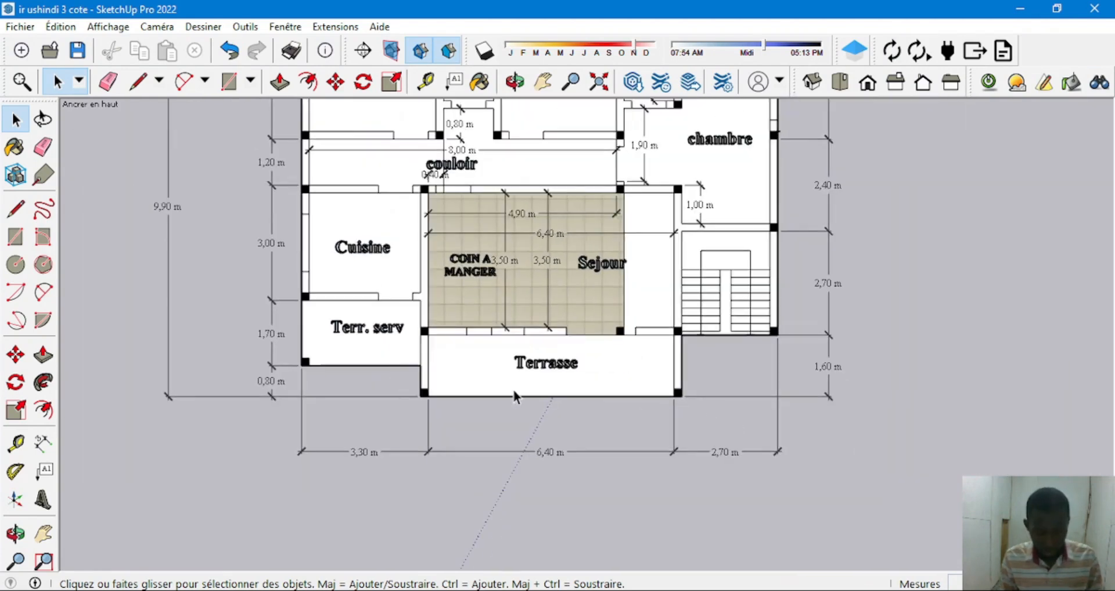
key(l)
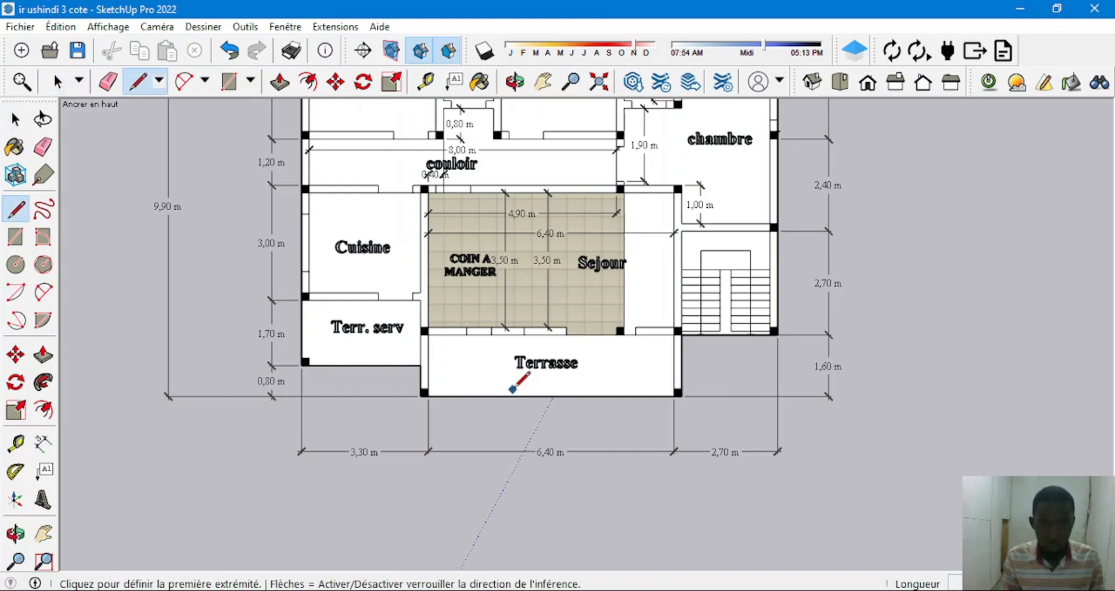
click(420, 366)
click(744, 366)
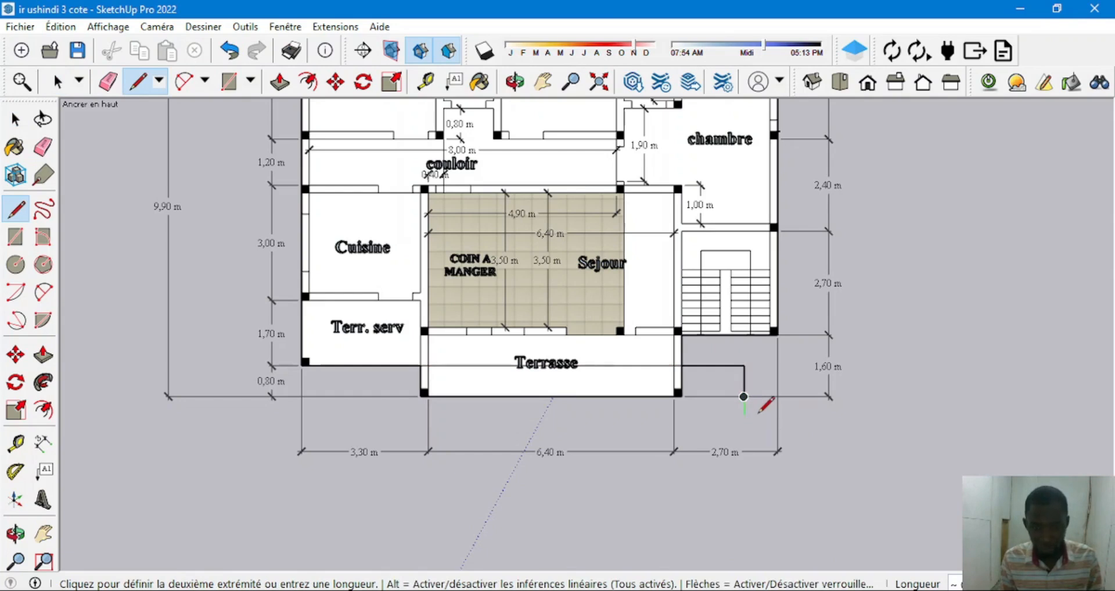
click(744, 397)
key(Escape)
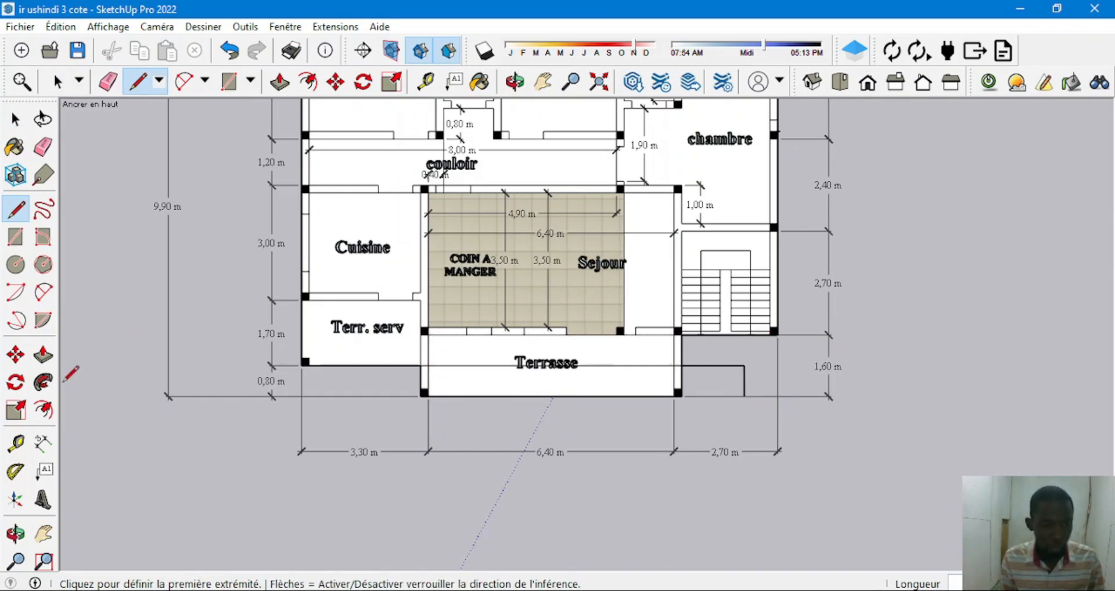
Measure the vertical distance from the new line to the staircase's lower edge with the tape measure
click(17, 444)
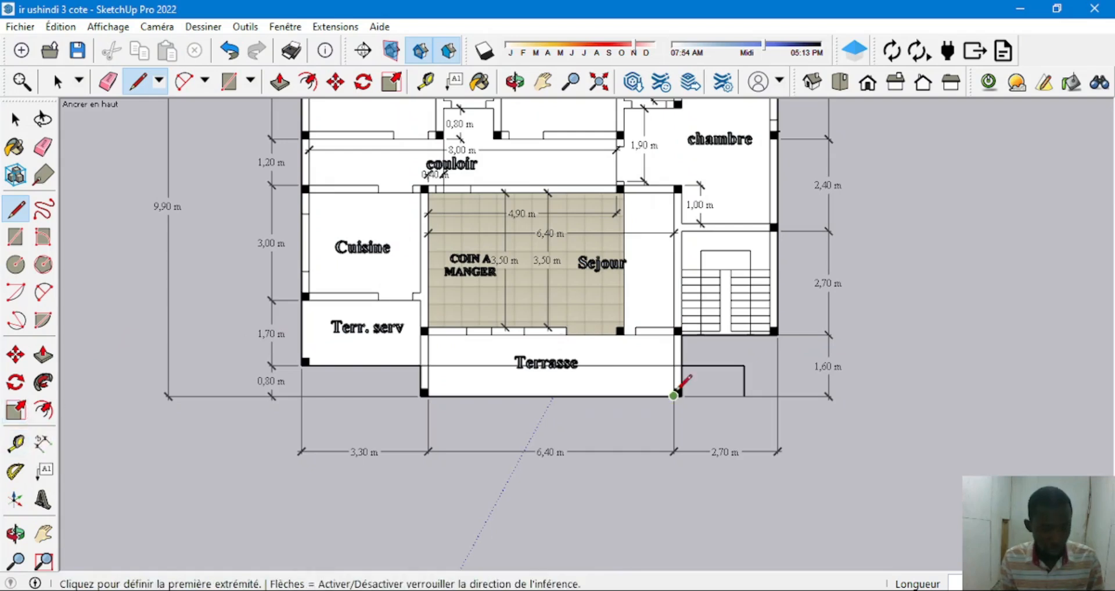
scroll(746, 364, up, 2)
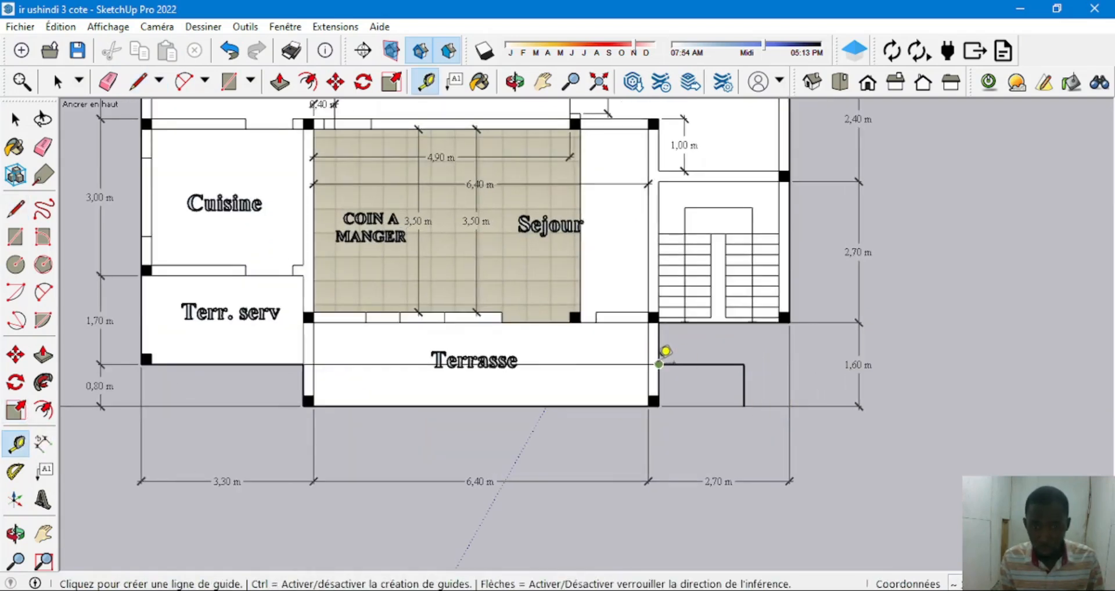
click(659, 365)
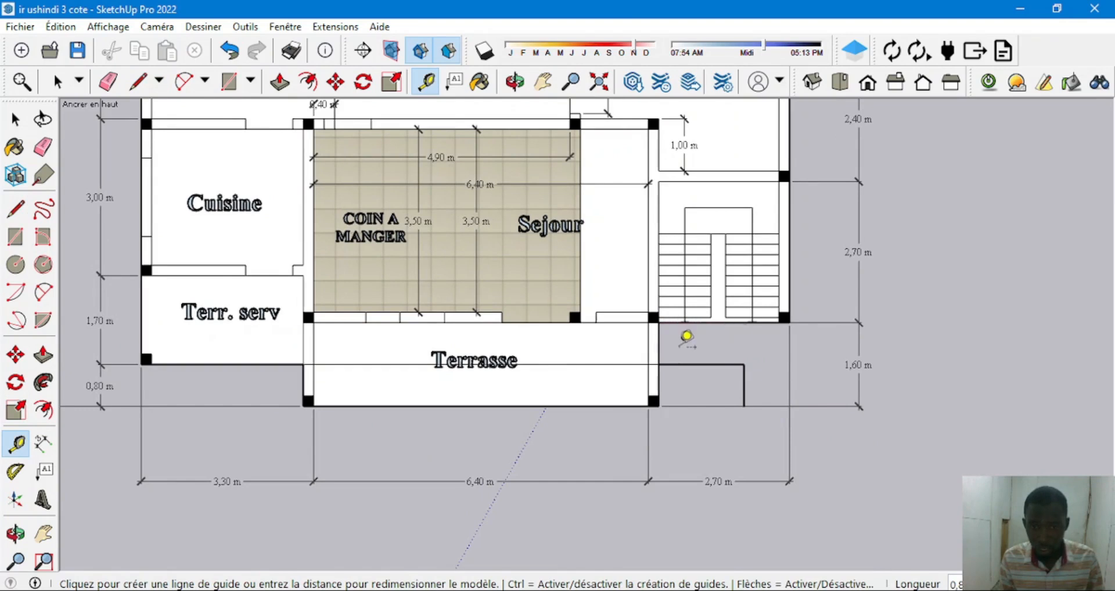
key(Escape)
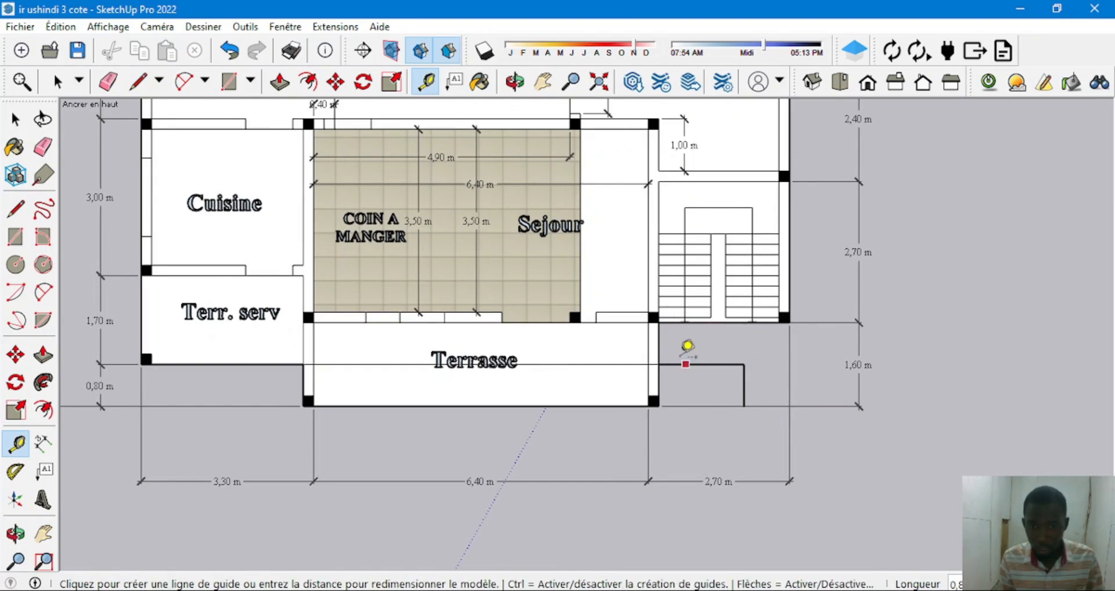
Dimension the vertical gap between the extended line and the staircase's lower edge, placing the dimension below the stairs
key(d)
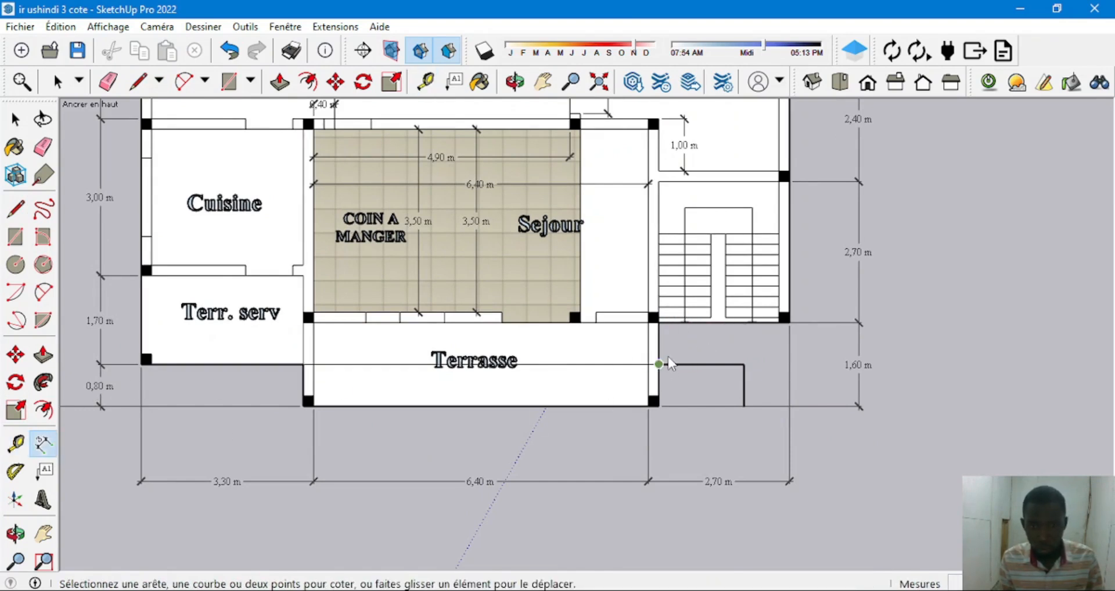
click(659, 364)
click(658, 322)
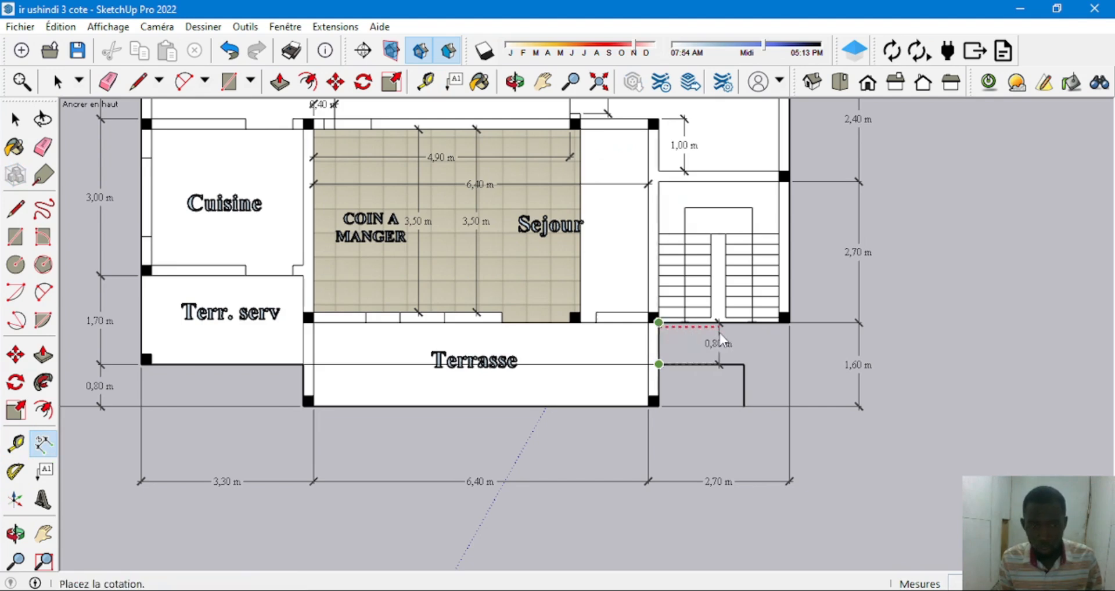
click(720, 333)
scroll(782, 421, down, 3)
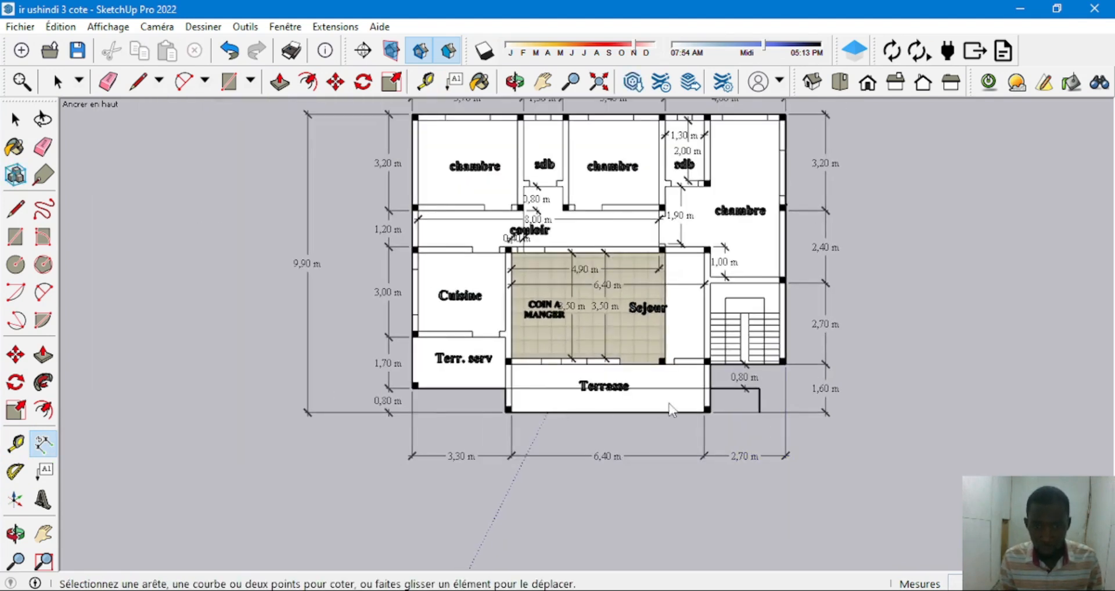
click(729, 388)
Draw a horizontal line from the Terrasse's upper column corner across the Terr. serv and beyond the building's outer wall
scroll(428, 383, up, 2)
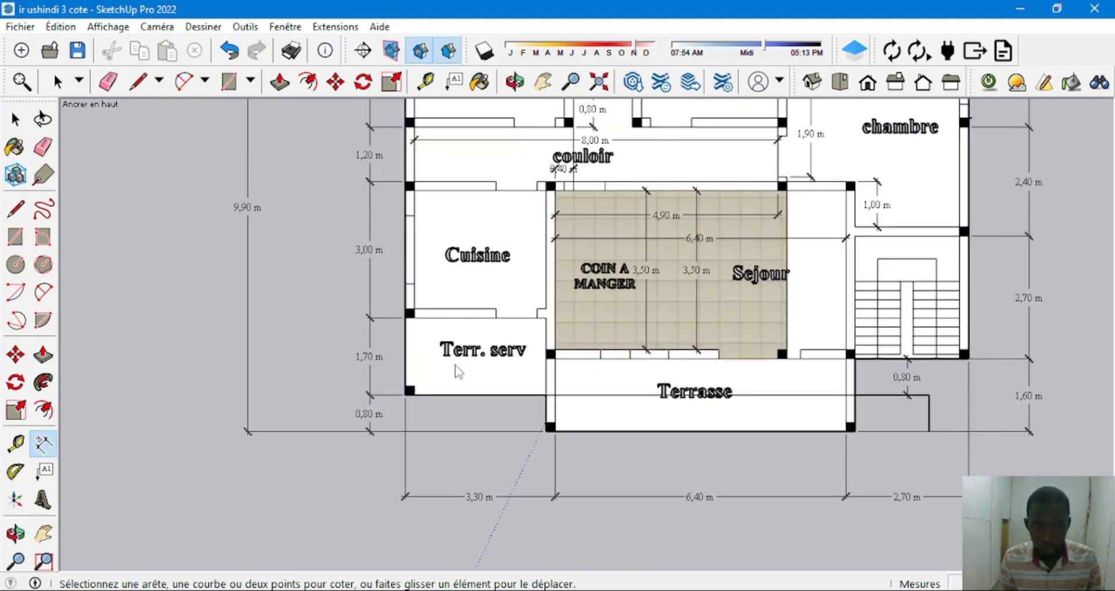
key(l)
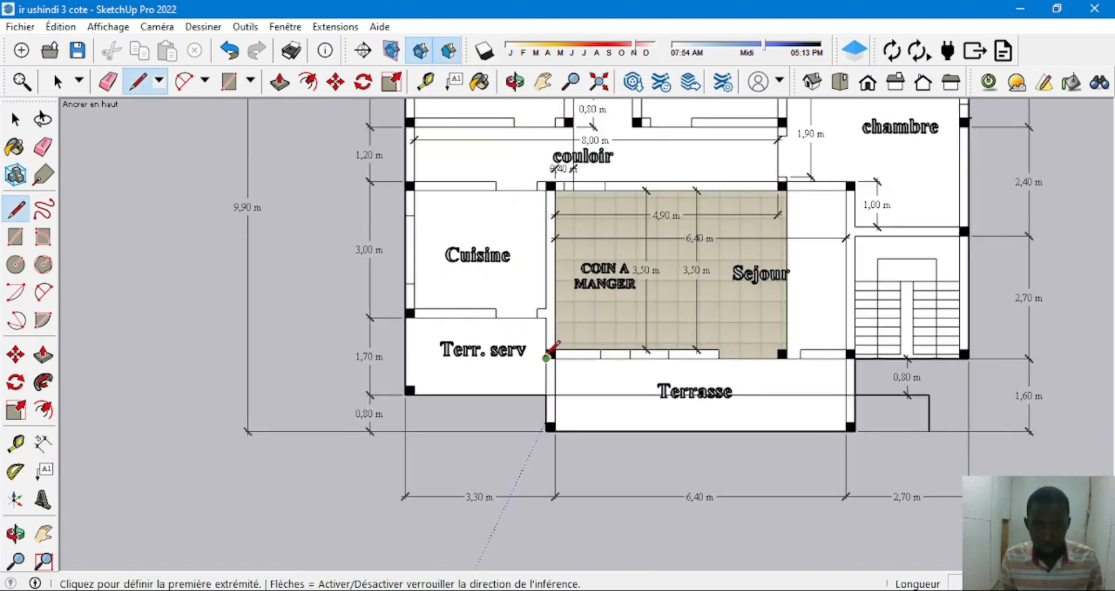
click(547, 358)
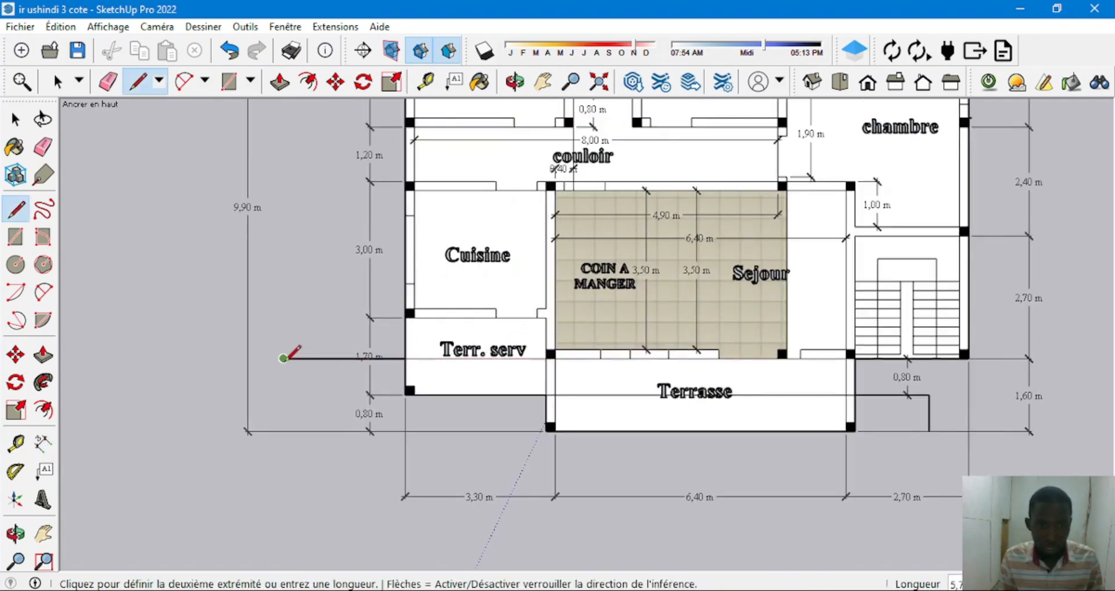
click(283, 358)
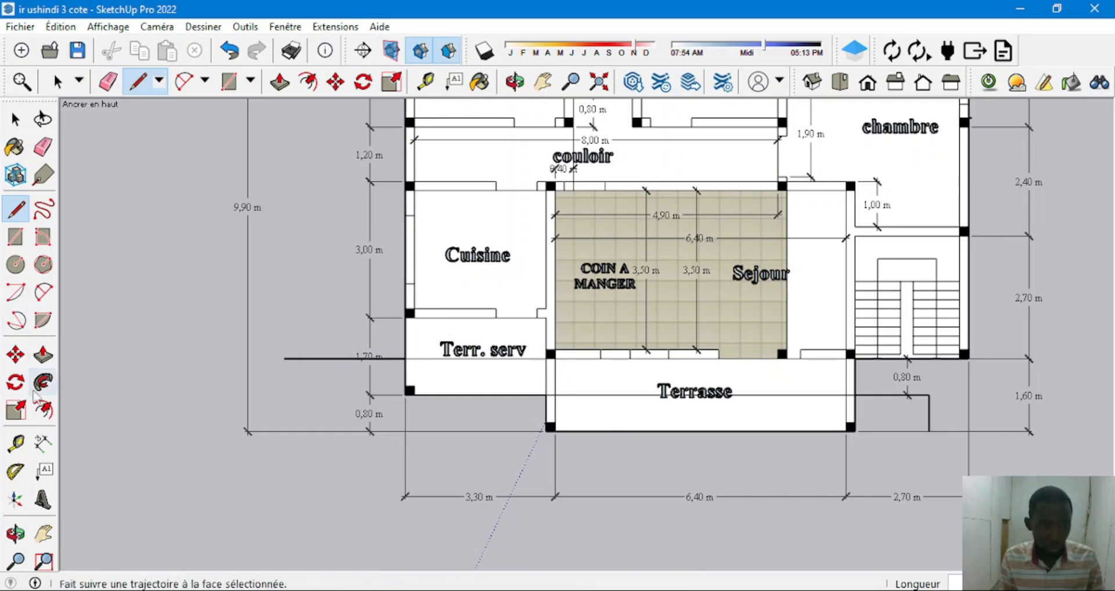
Dimension the vertical distance from the new horizontal line to the lower edge of the Cuisine wall, placed outside the building
click(44, 444)
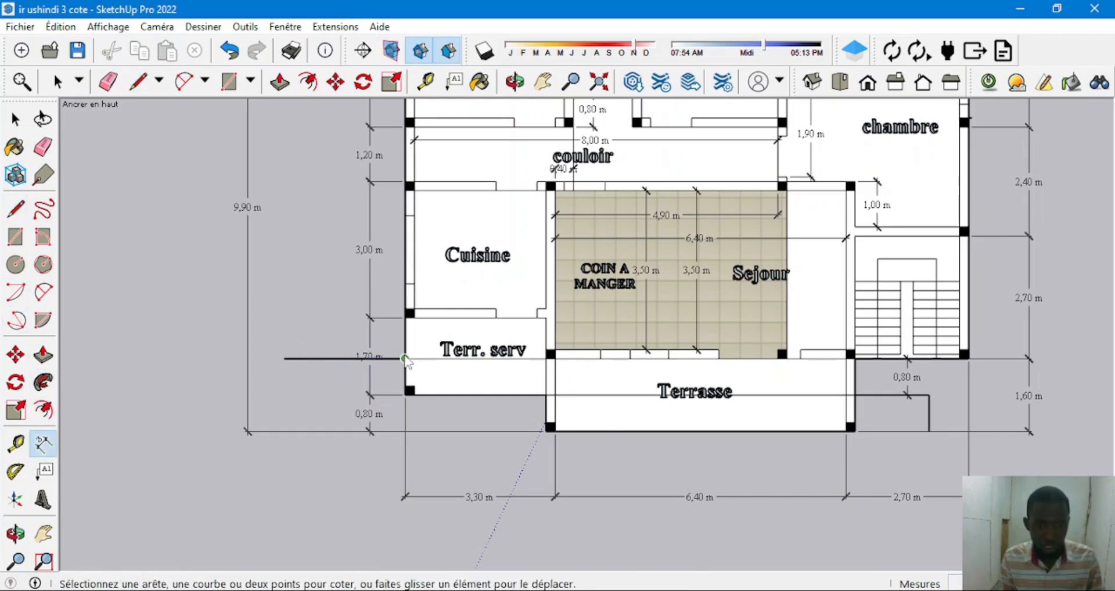
click(405, 358)
scroll(401, 335, down, 2)
scroll(401, 335, up, 6)
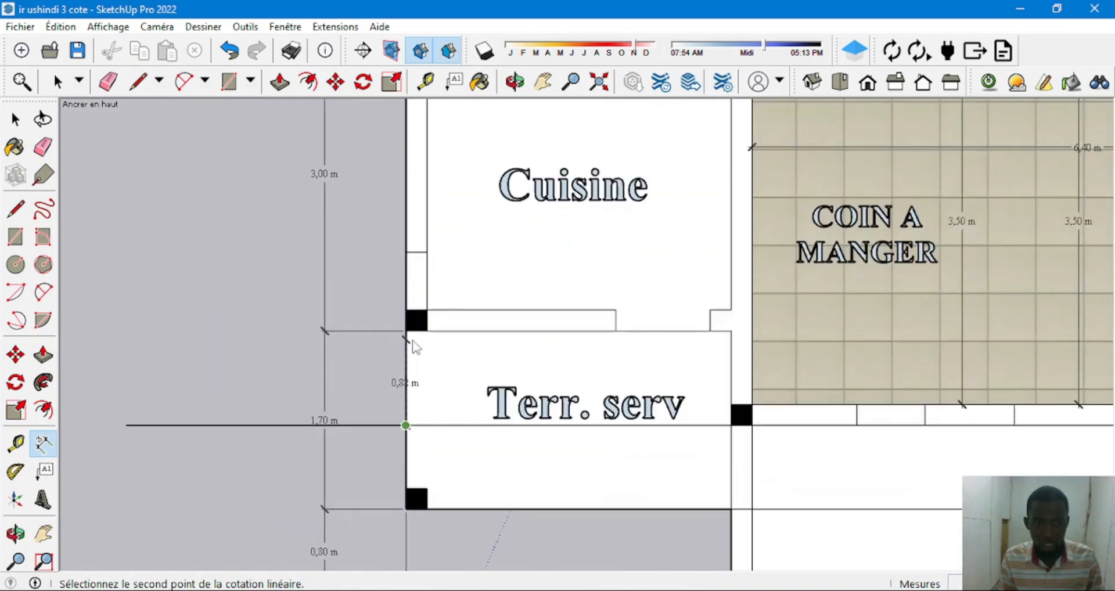
click(410, 340)
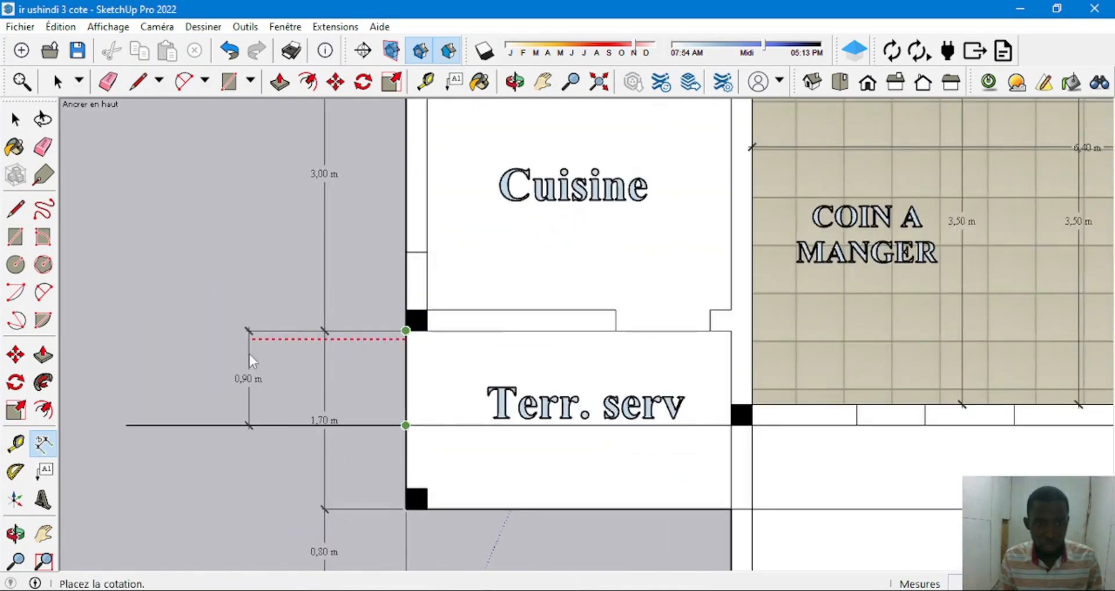
click(250, 356)
scroll(256, 379, down, 4)
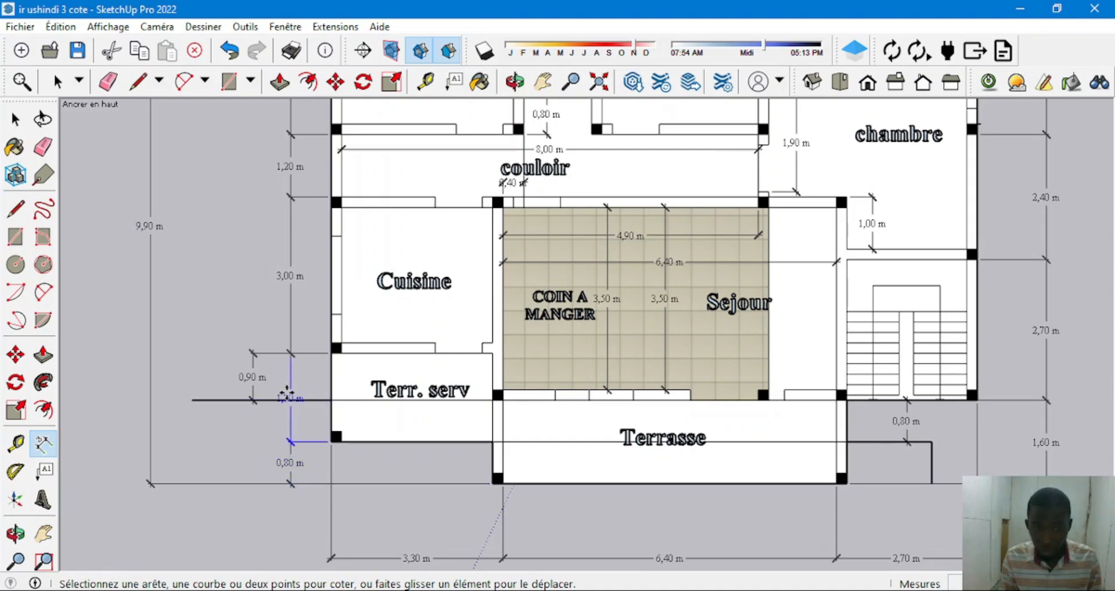
key(Escape)
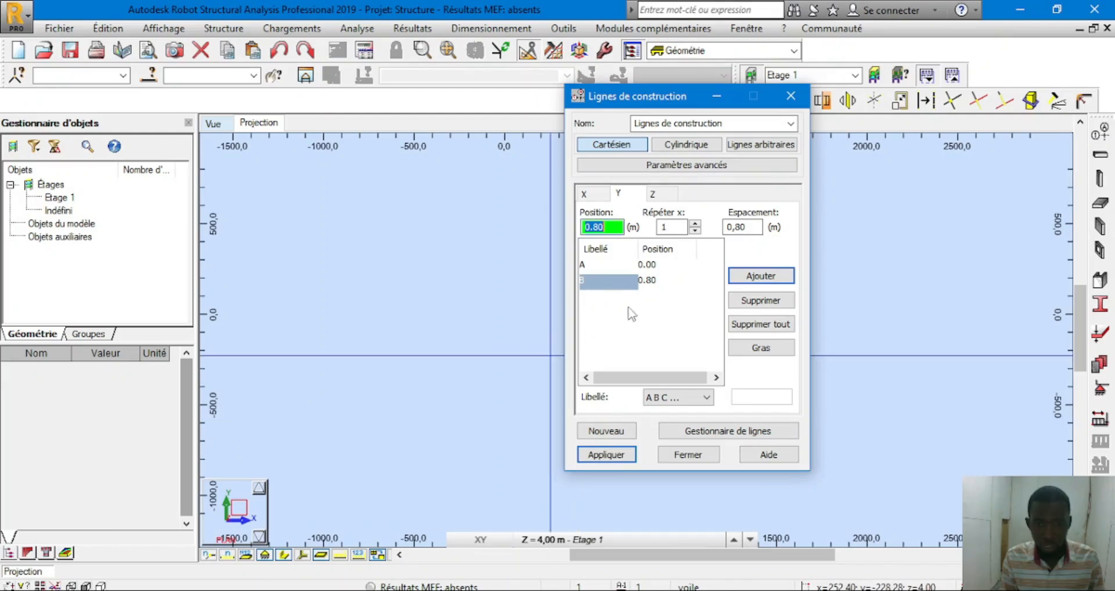
In Robot Structural Analysis, replace the Y line at 0.80 with a line repeated twice at 0,80 m spacing
click(735, 302)
click(696, 224)
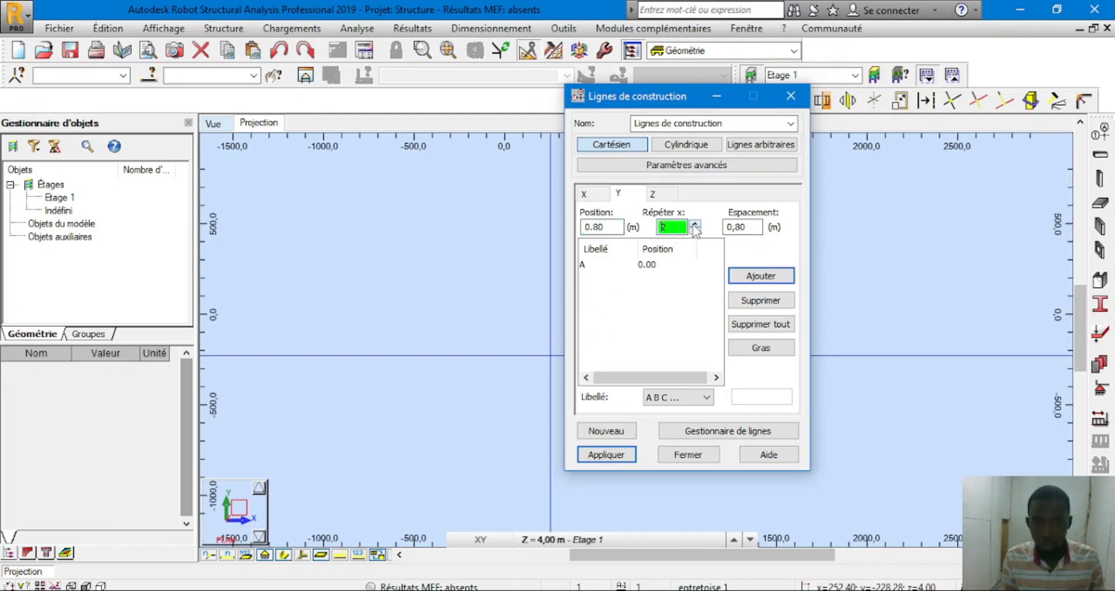
click(750, 277)
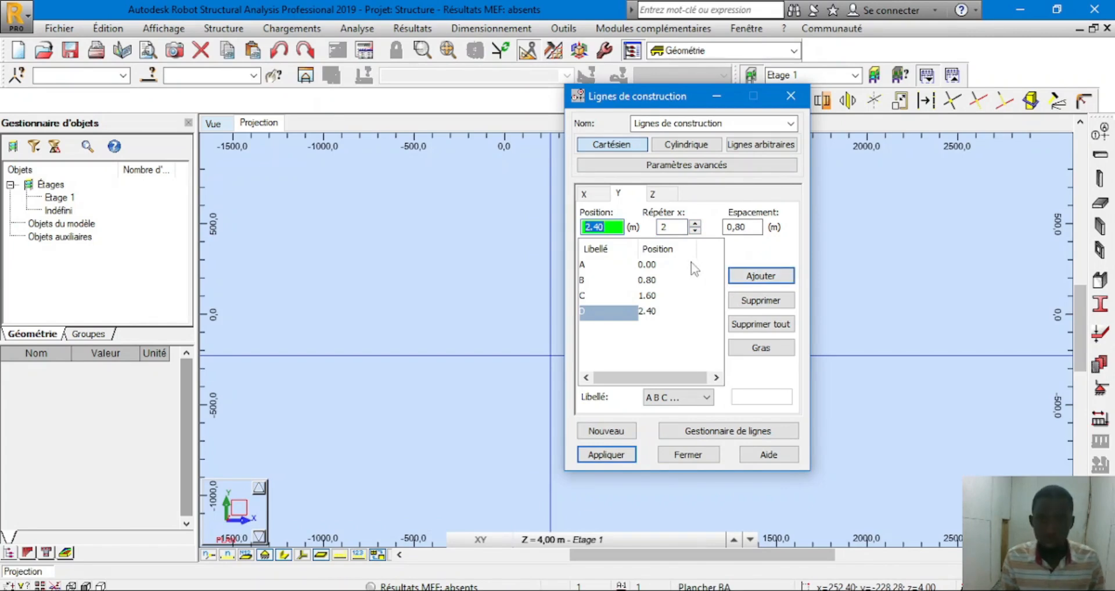
Delete all the Y construction lines and compare with the X lines list
click(741, 302)
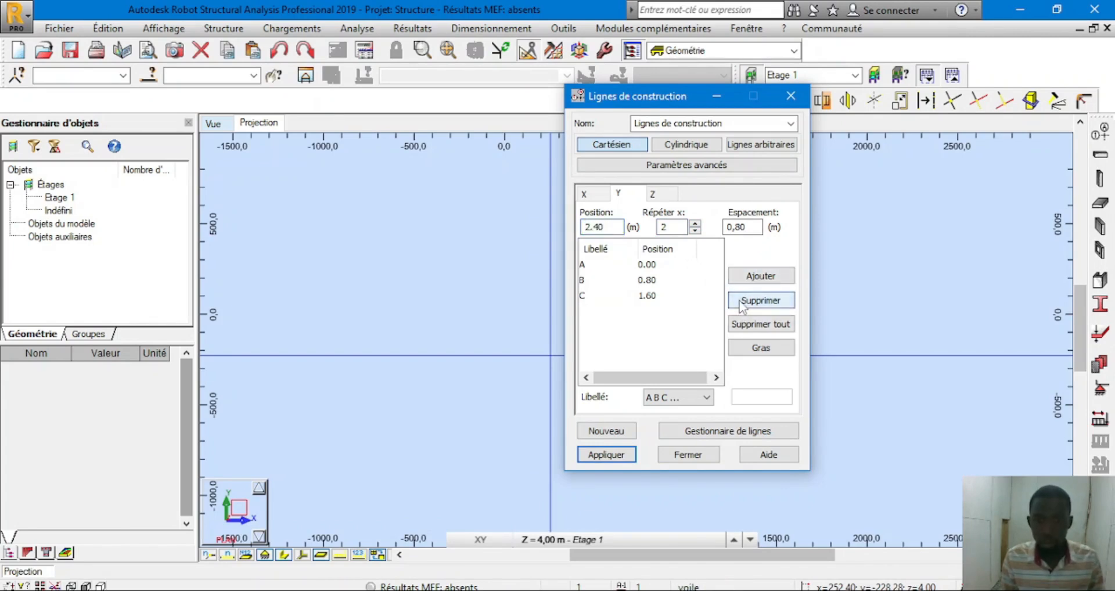
click(755, 323)
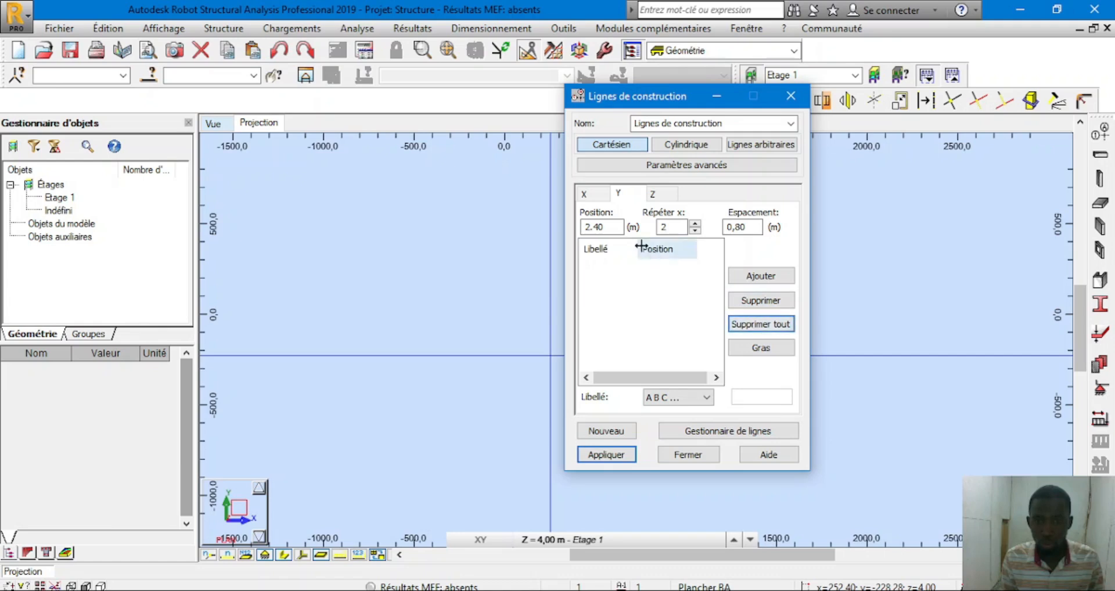
click(585, 194)
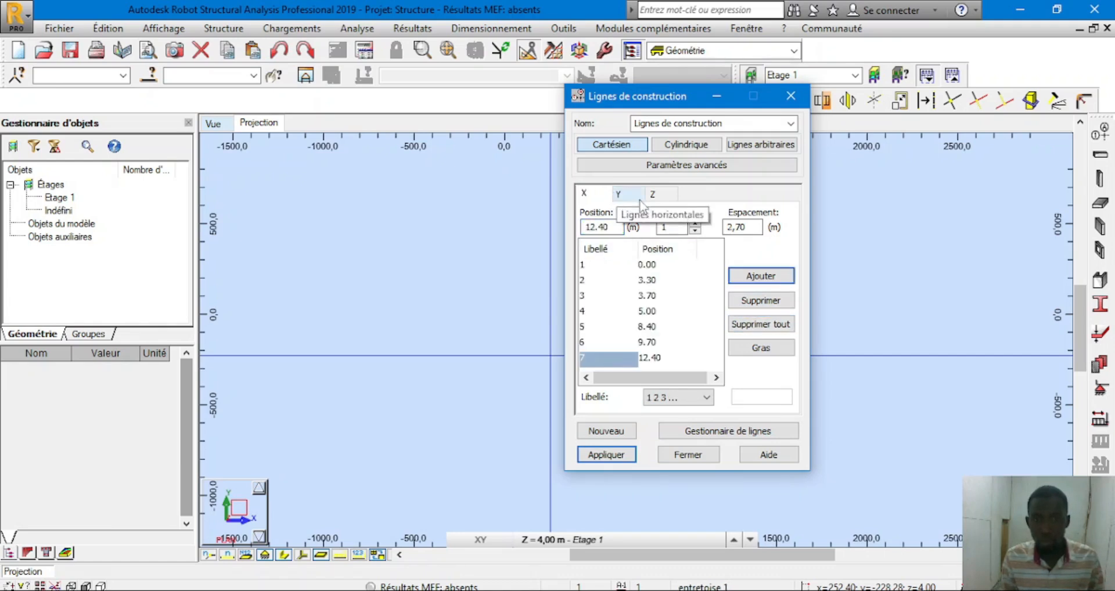
click(620, 194)
Add a Y construction line at position 0 with 0 repetitions and 0 m spacing
click(694, 230)
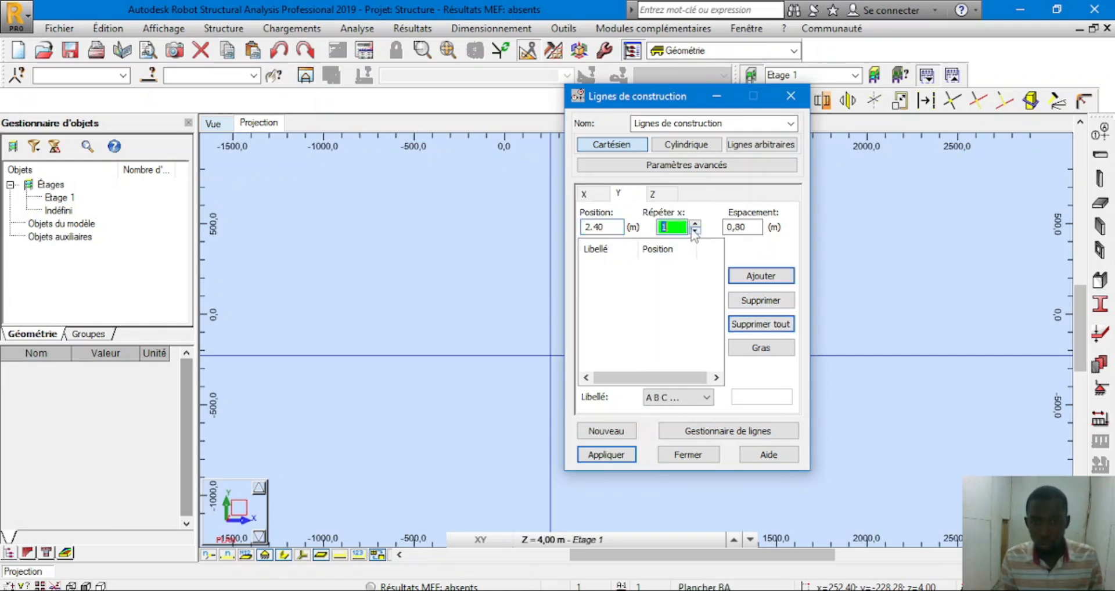
click(750, 227)
text(0)
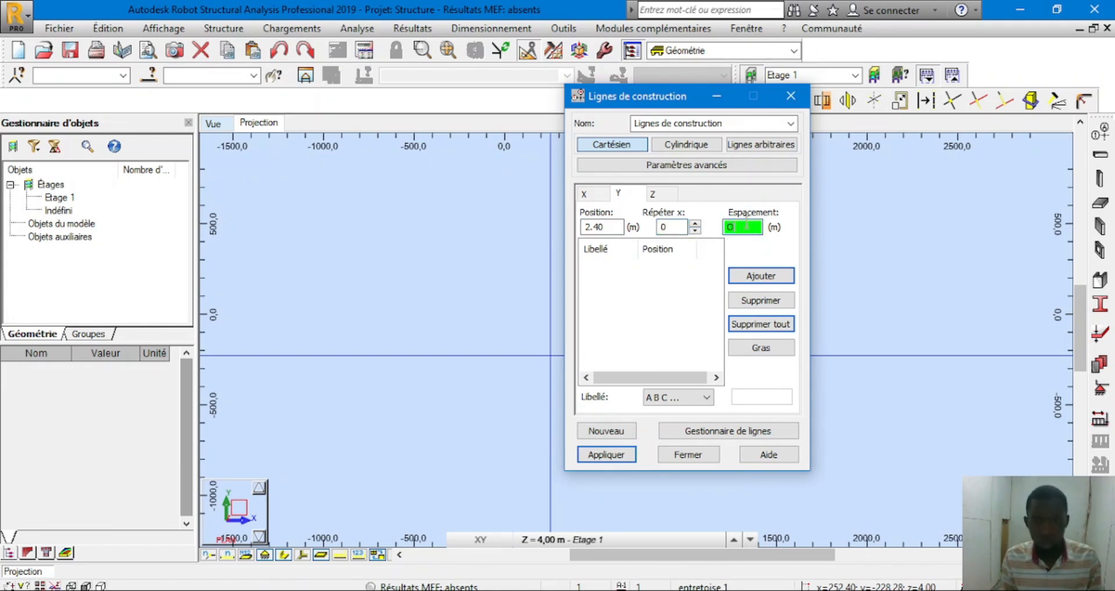
click(766, 276)
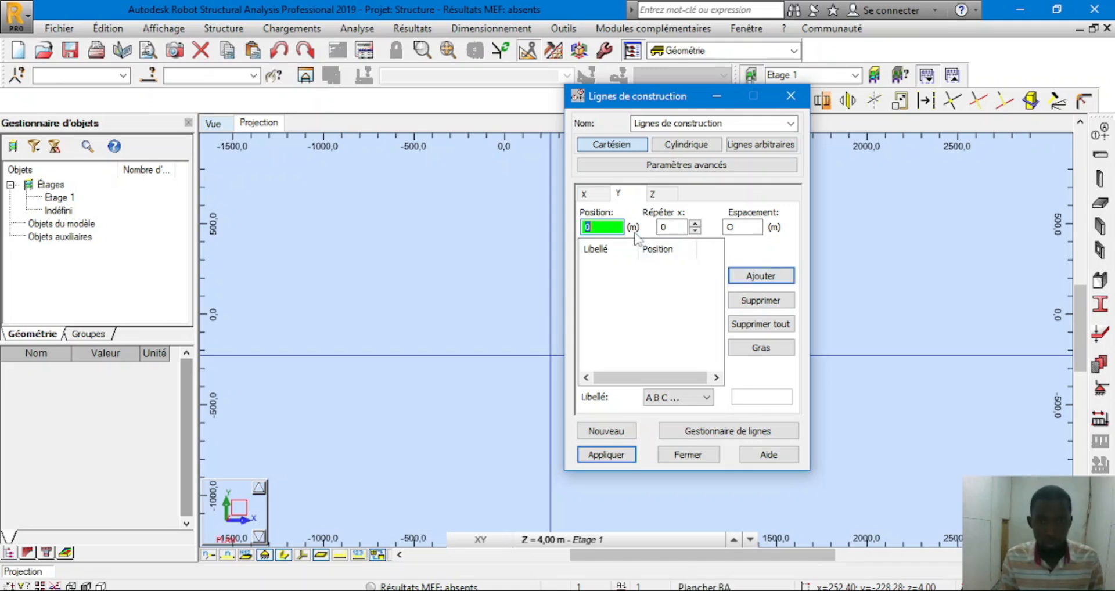
click(673, 227)
click(606, 226)
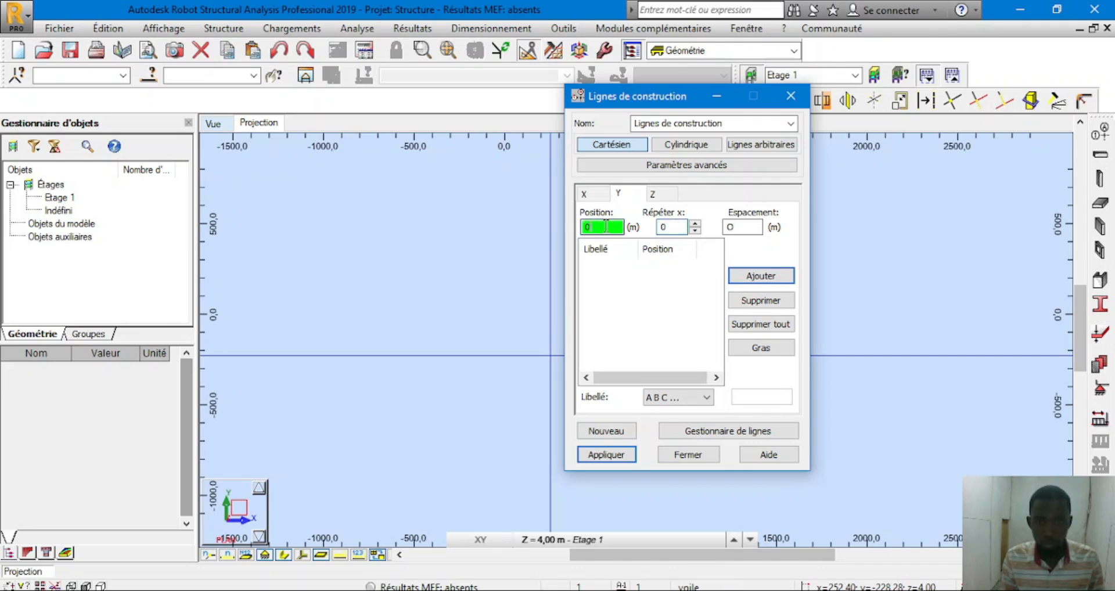
click(761, 276)
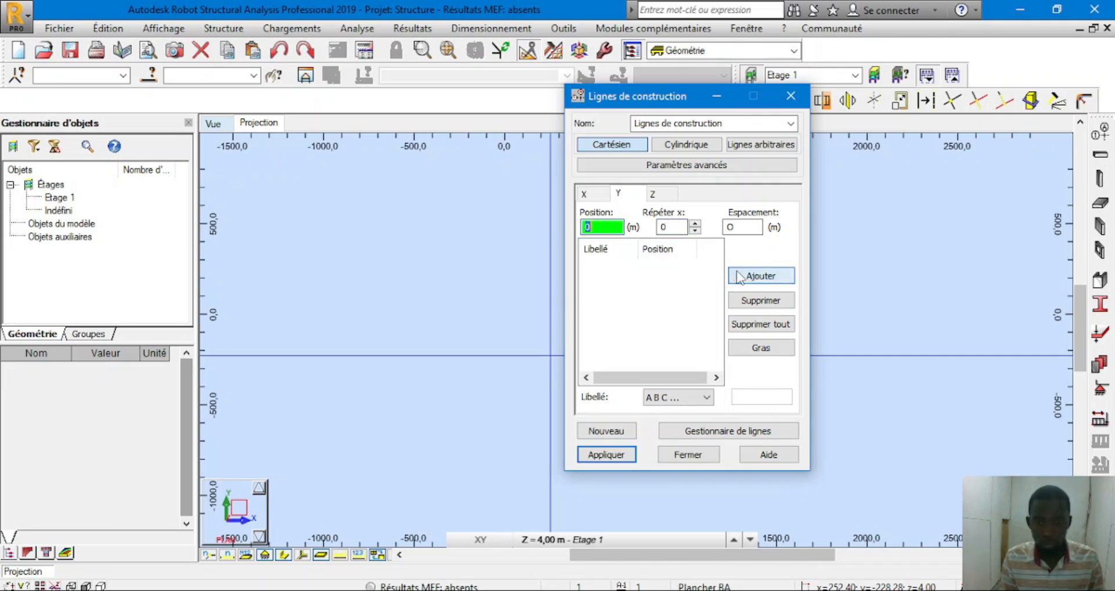
click(767, 278)
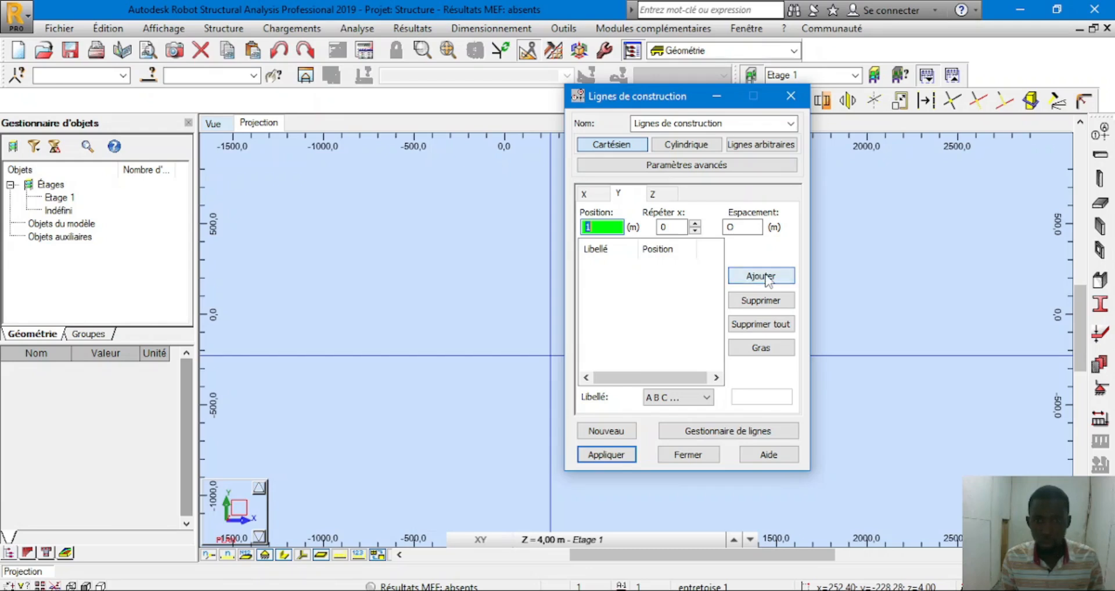
click(614, 227)
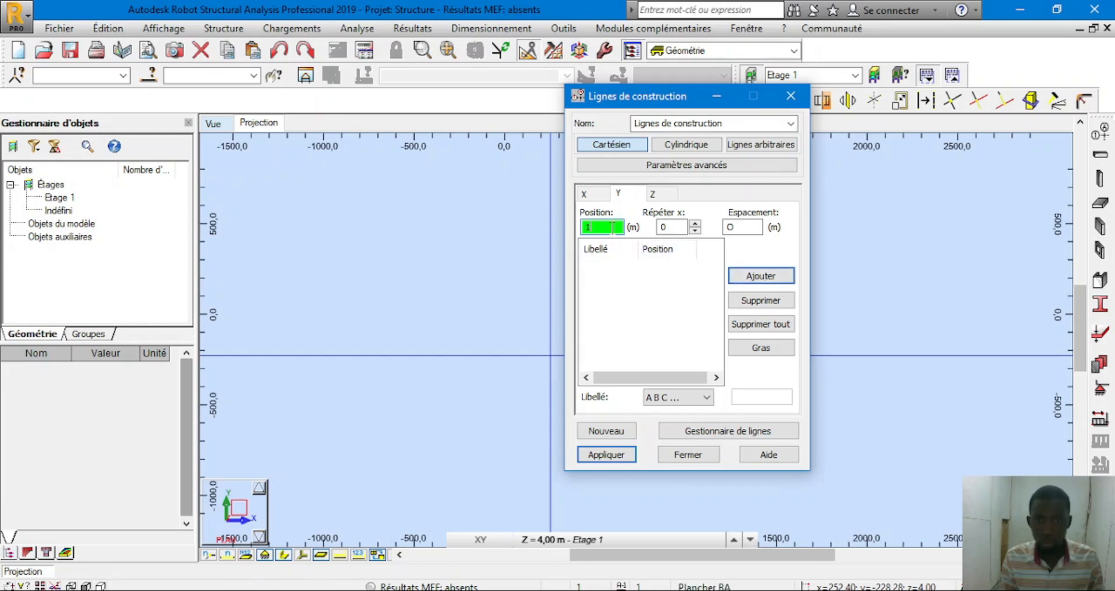
key(BackSpace)
text(0)
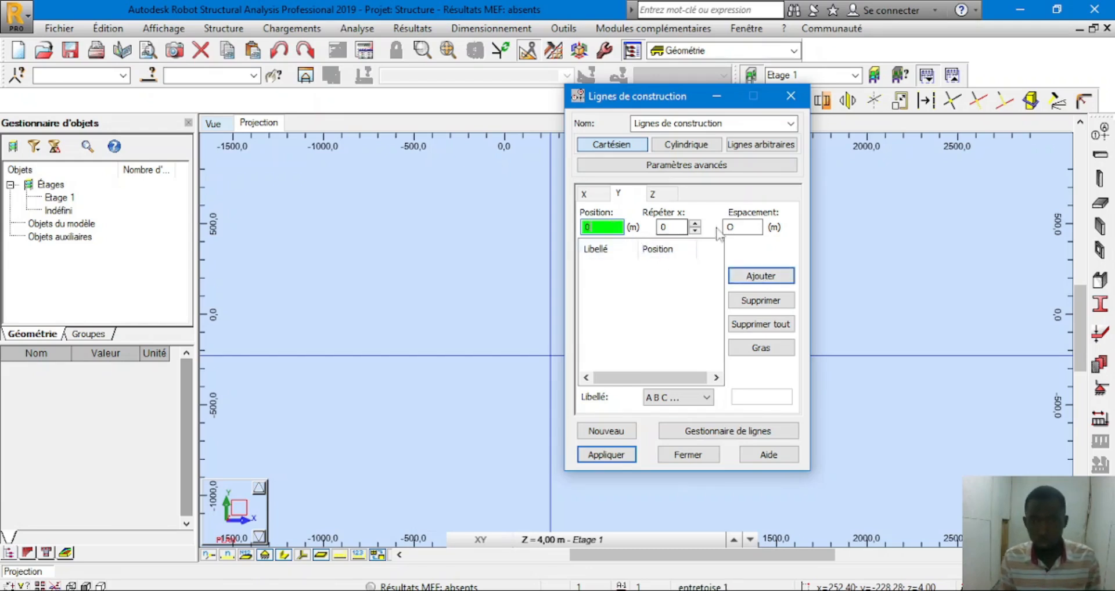
click(748, 227)
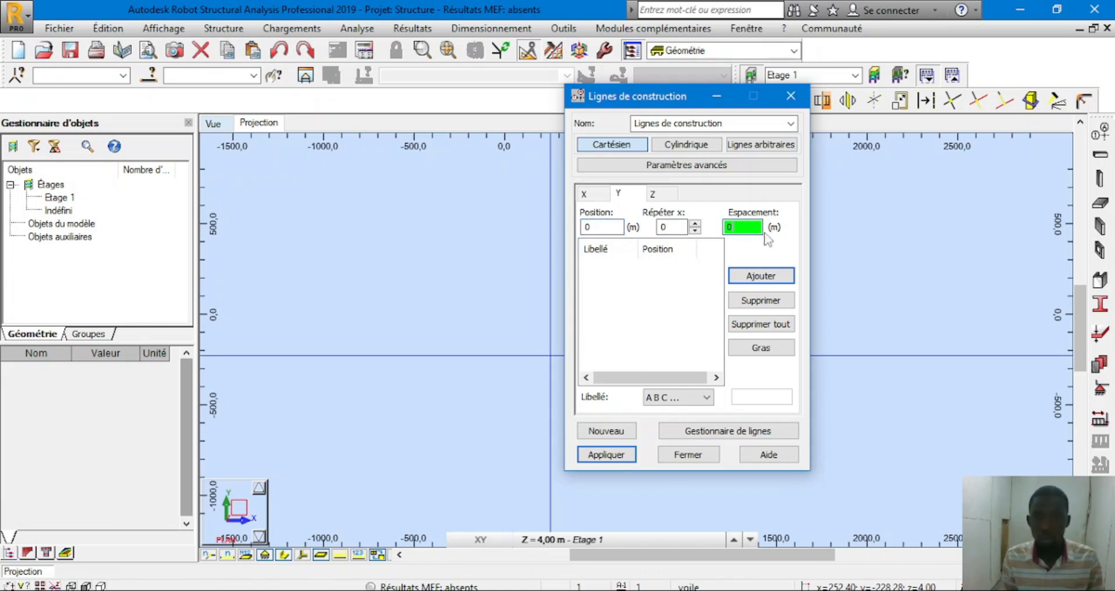
click(763, 277)
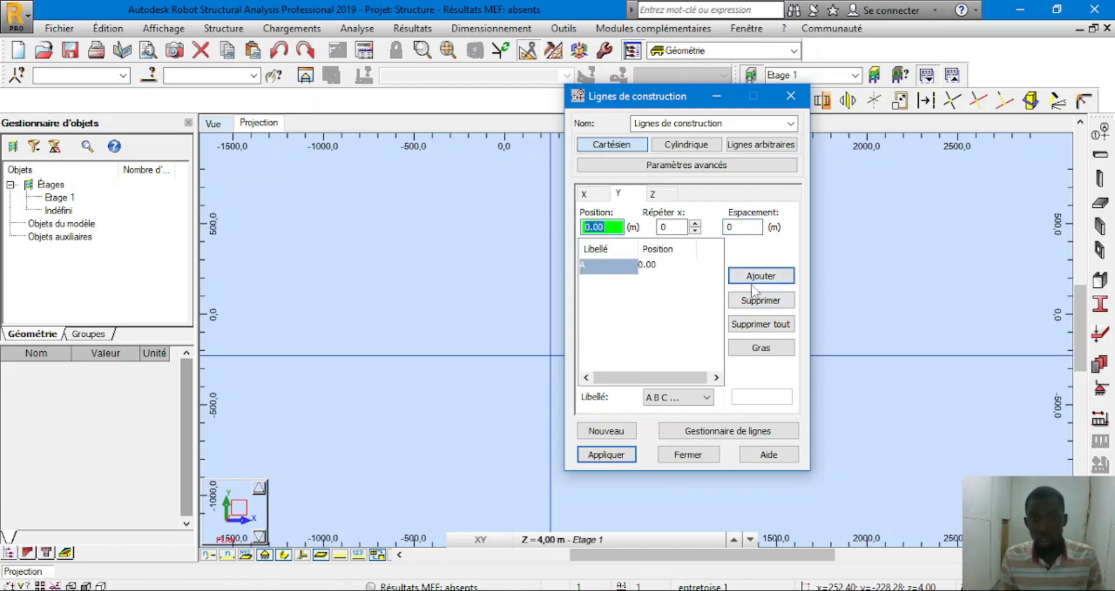
Add Y lines repeated twice at 0.80 m spacing from the line at 0.00
double_click(696, 225)
double_click(732, 228)
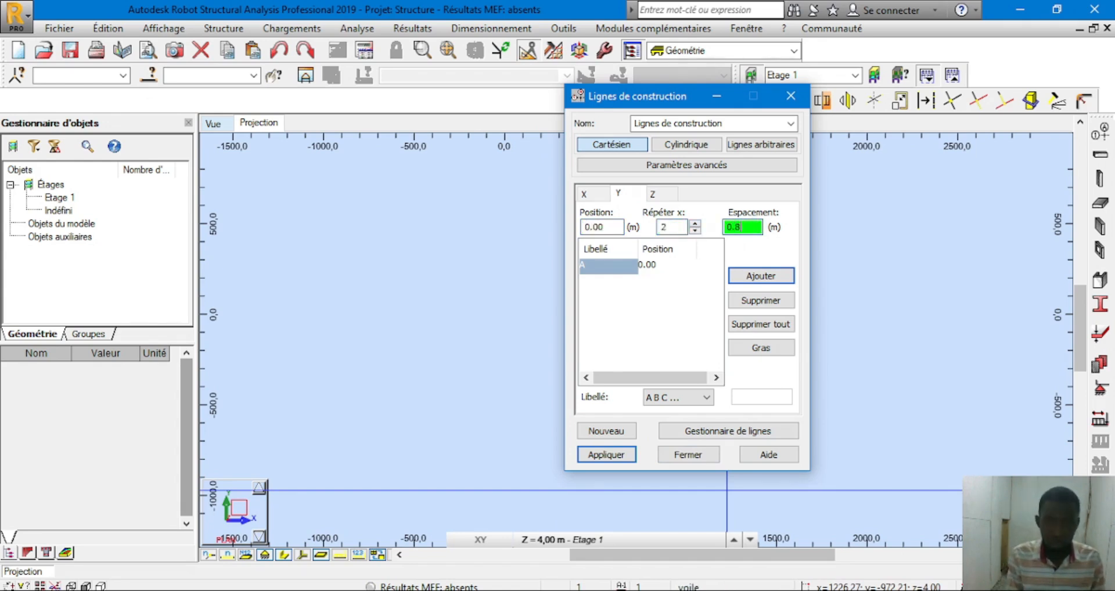
text(0.80)
click(760, 276)
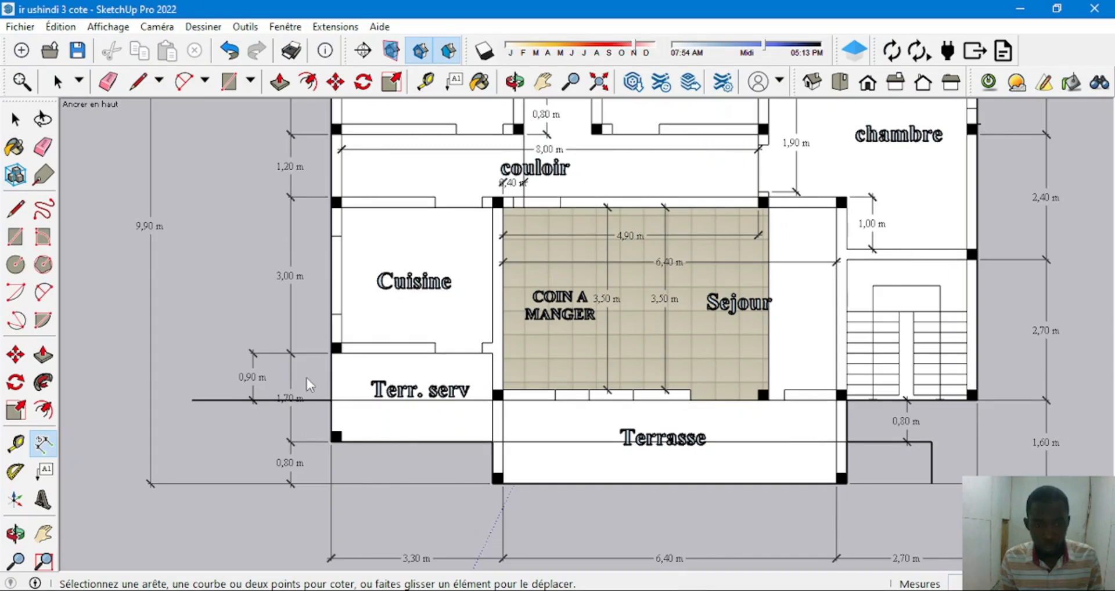
Check the Terr. serv dimensions in SketchUp, then add one Y line at 0.90 m spacing in Robot Structural Analysis
click(290, 375)
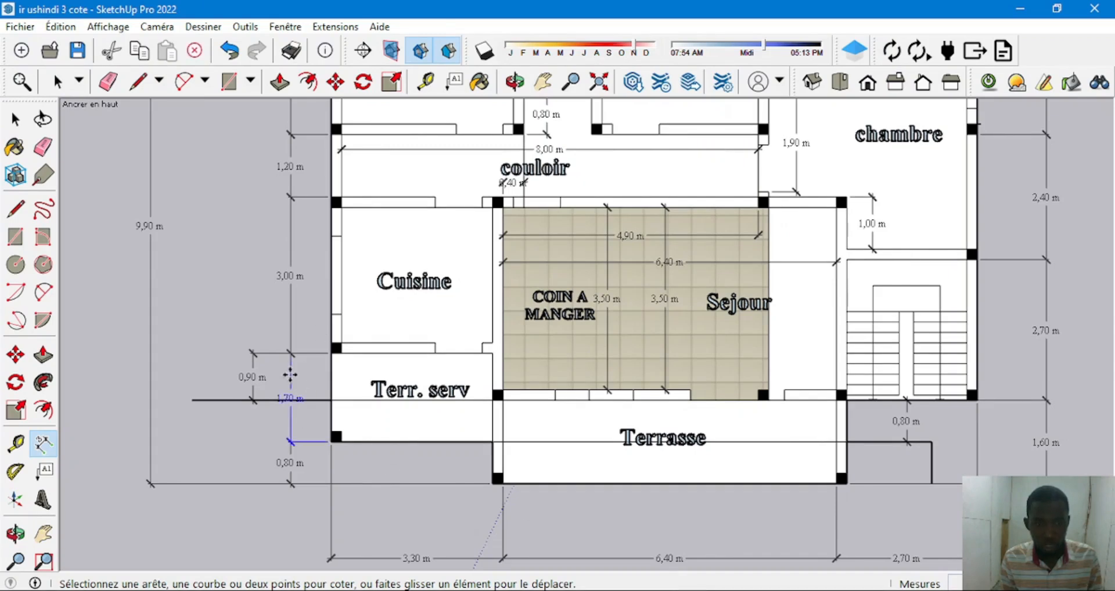
click(837, 558)
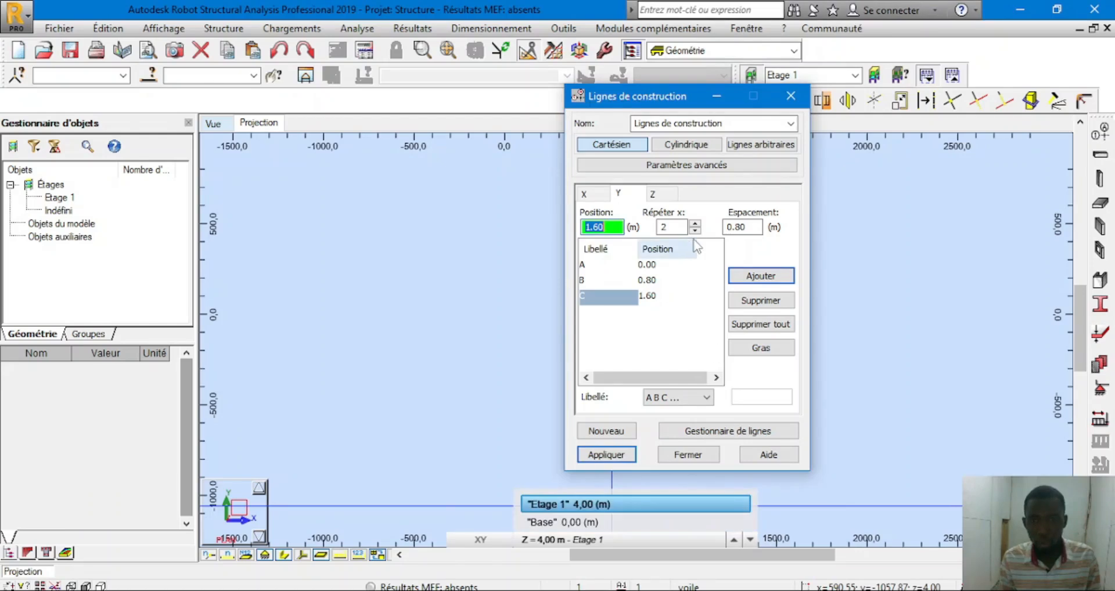
click(695, 232)
click(743, 223)
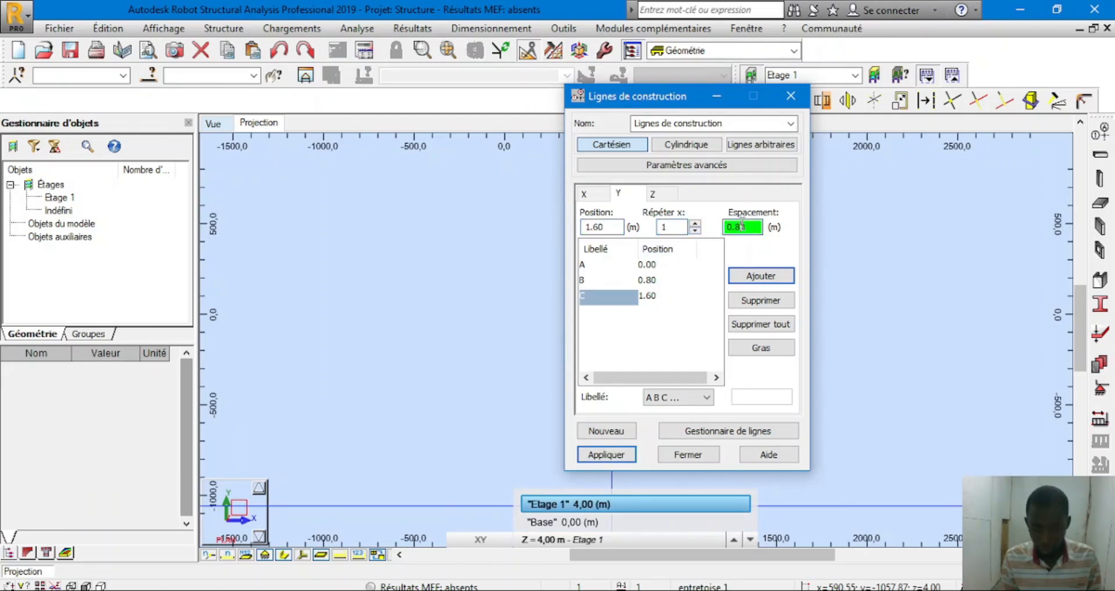
text(0.90)
click(759, 277)
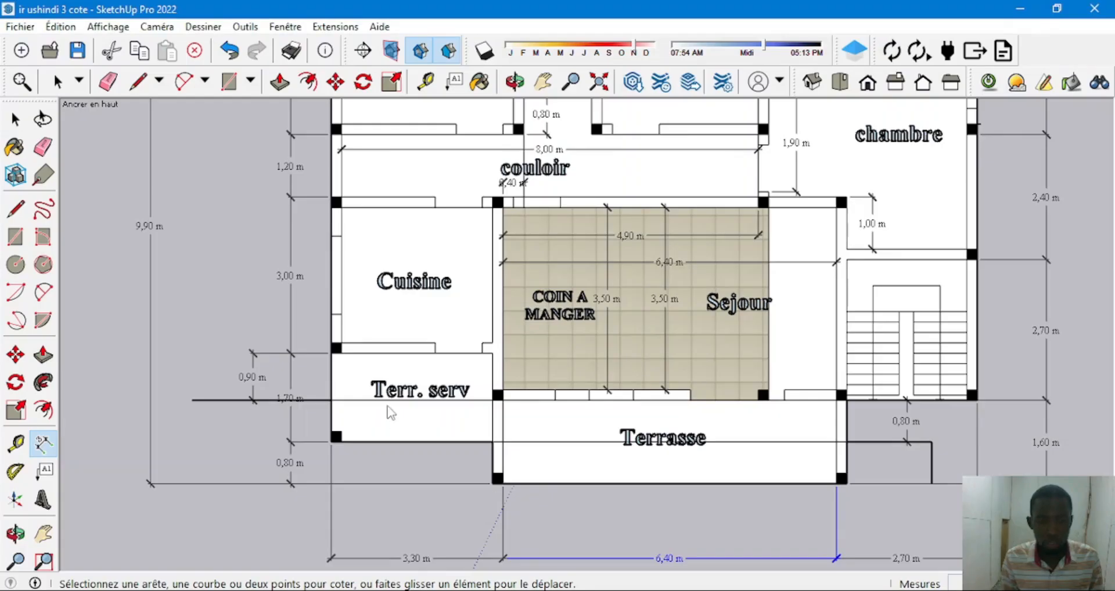
In SketchUp, draw a horizontal line from the upper edge of the stairwell's wall across the Sejour and Cuisine, beyond the outer wall
scroll(389, 409, down, 3)
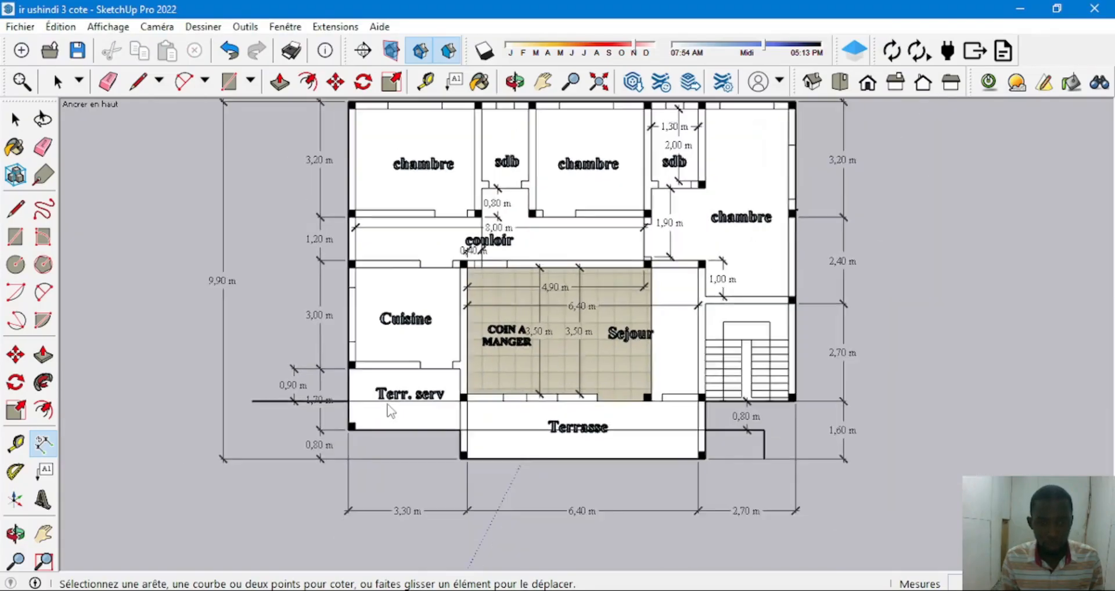
scroll(435, 397, up, 2)
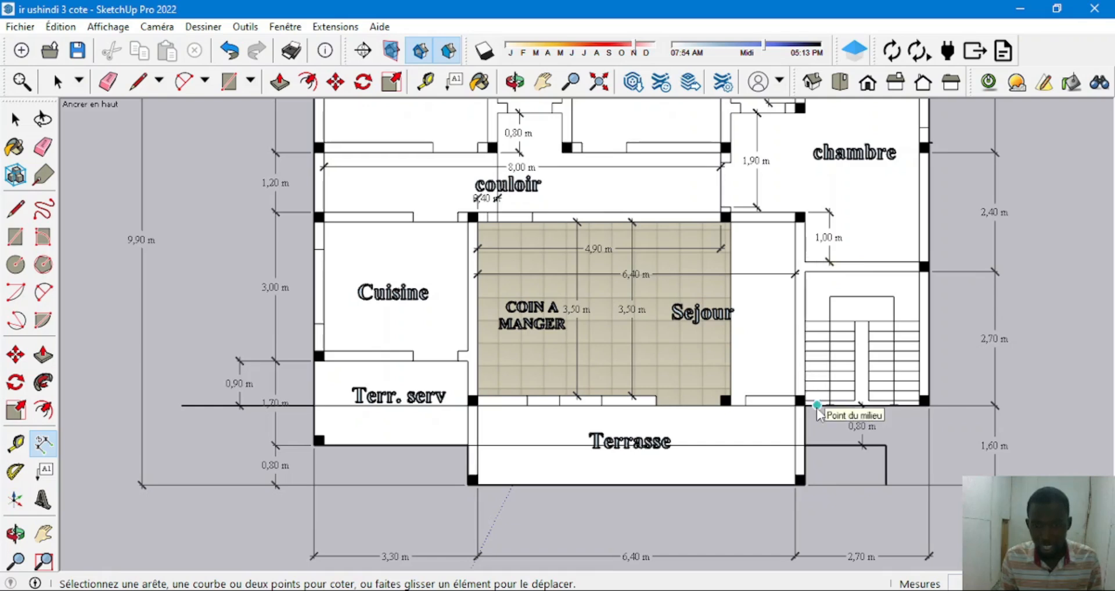
scroll(604, 320, down, 1)
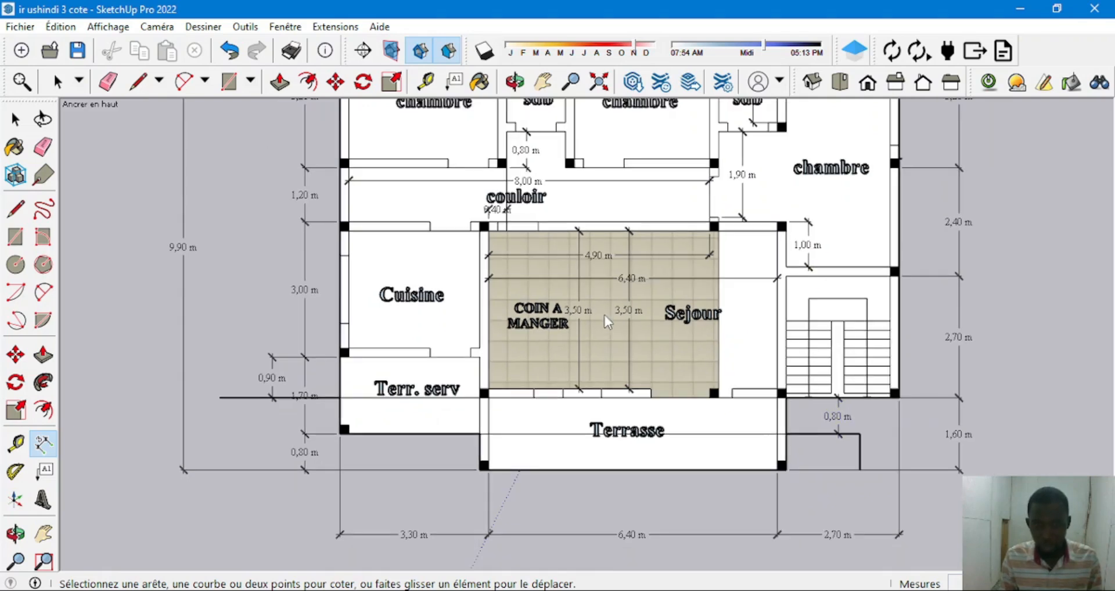
key(l)
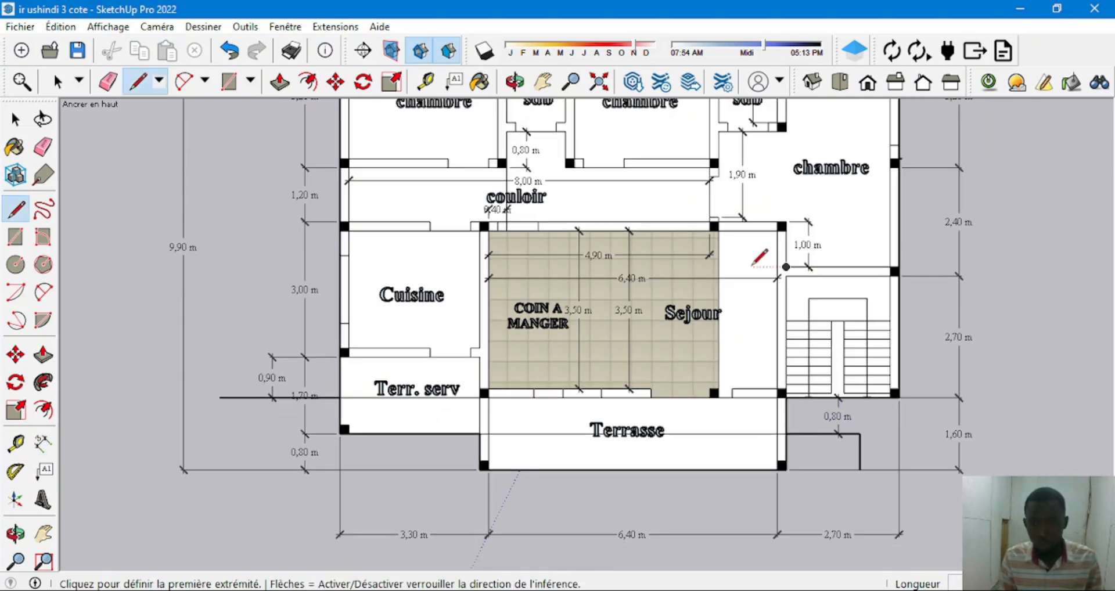
click(786, 267)
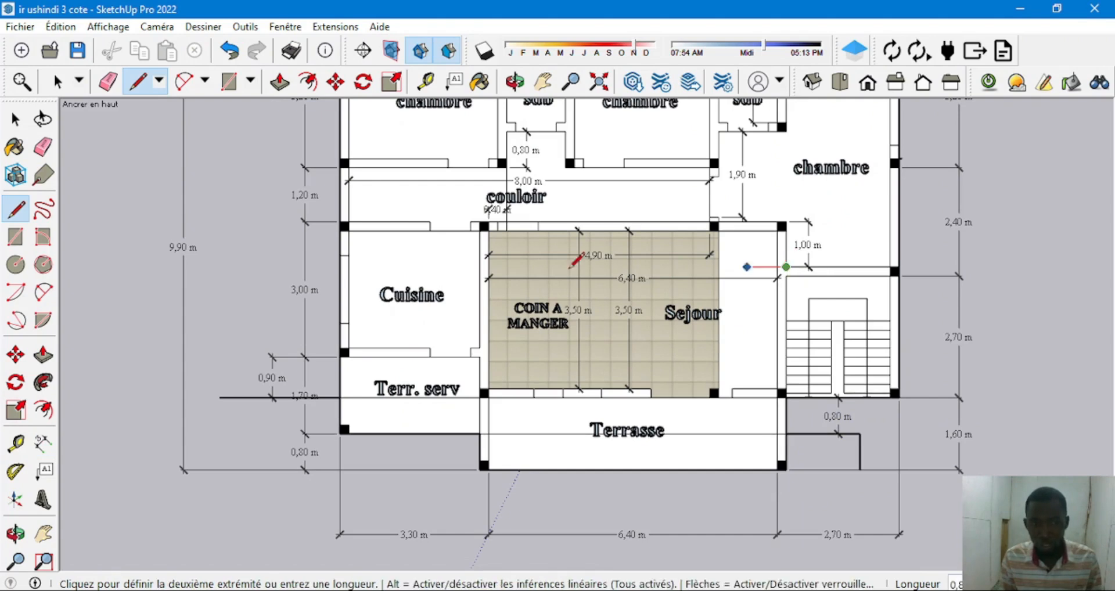
click(279, 267)
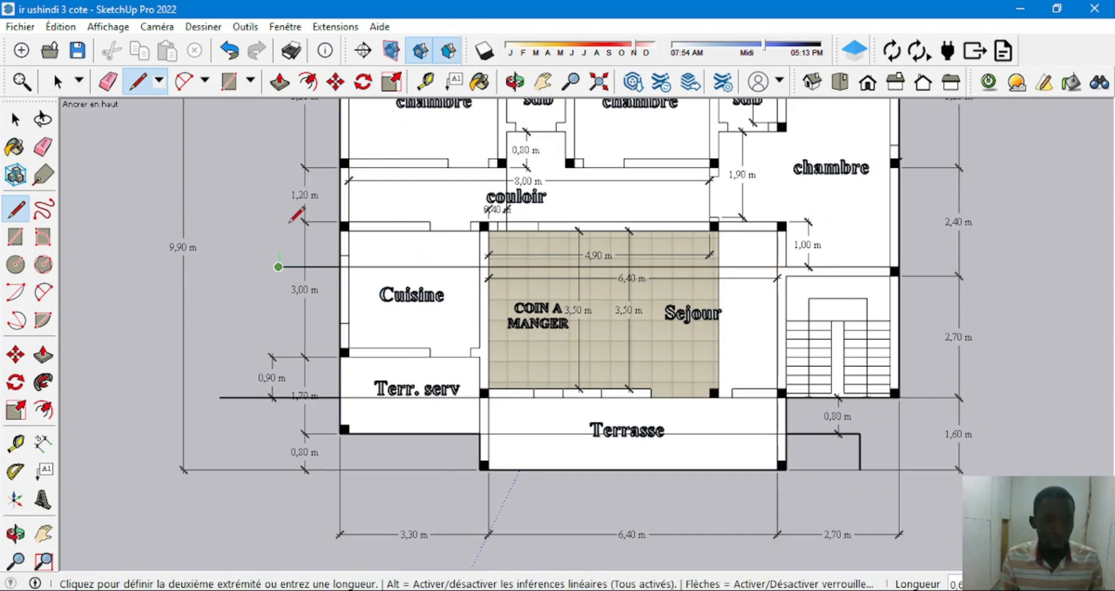
click(214, 247)
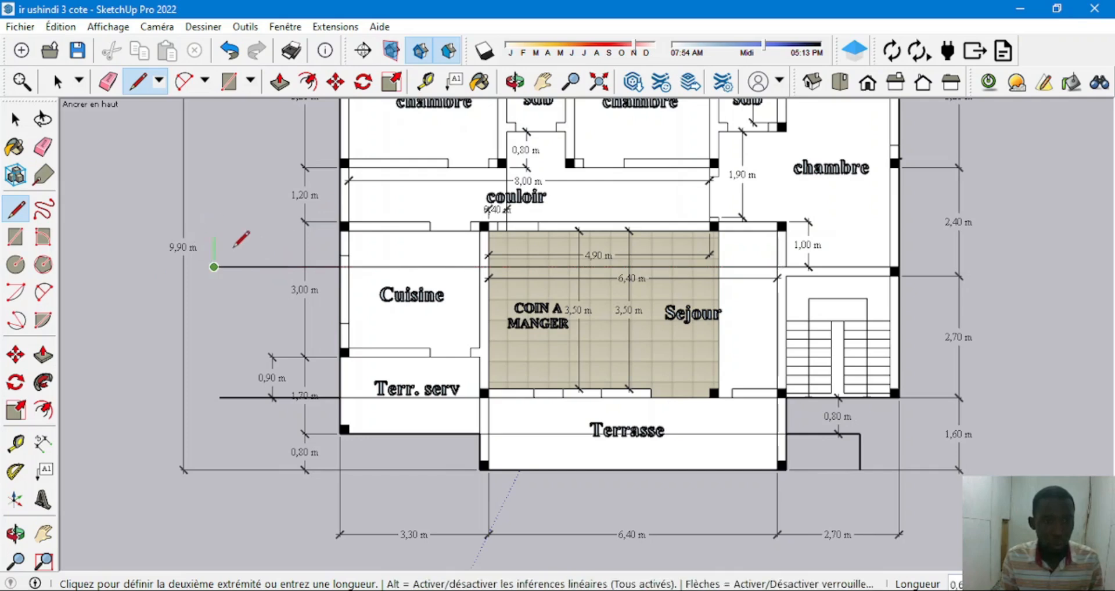
key(Escape)
Dimension the vertical distance from the new horizontal line to the upper edge of the Cuisine's top wall, placed outside the building
click(44, 444)
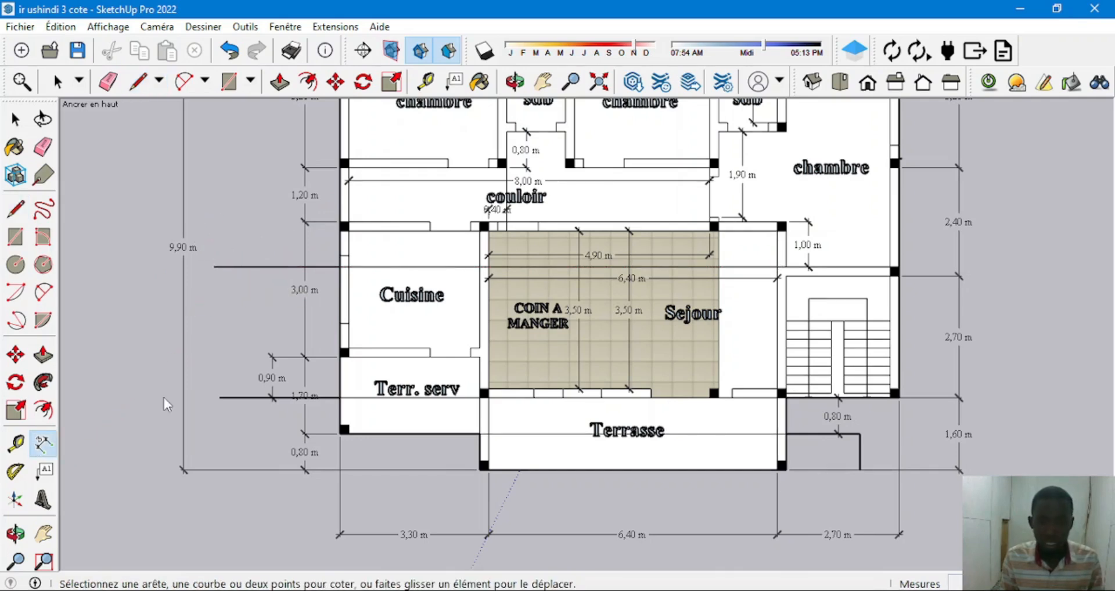
scroll(389, 314, up, 2)
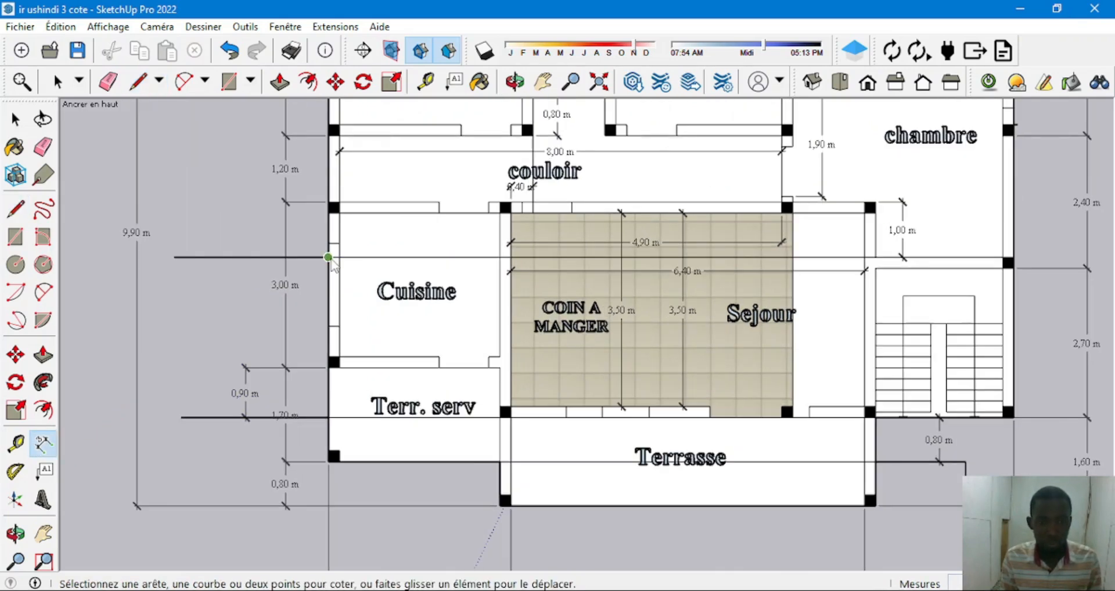
click(328, 257)
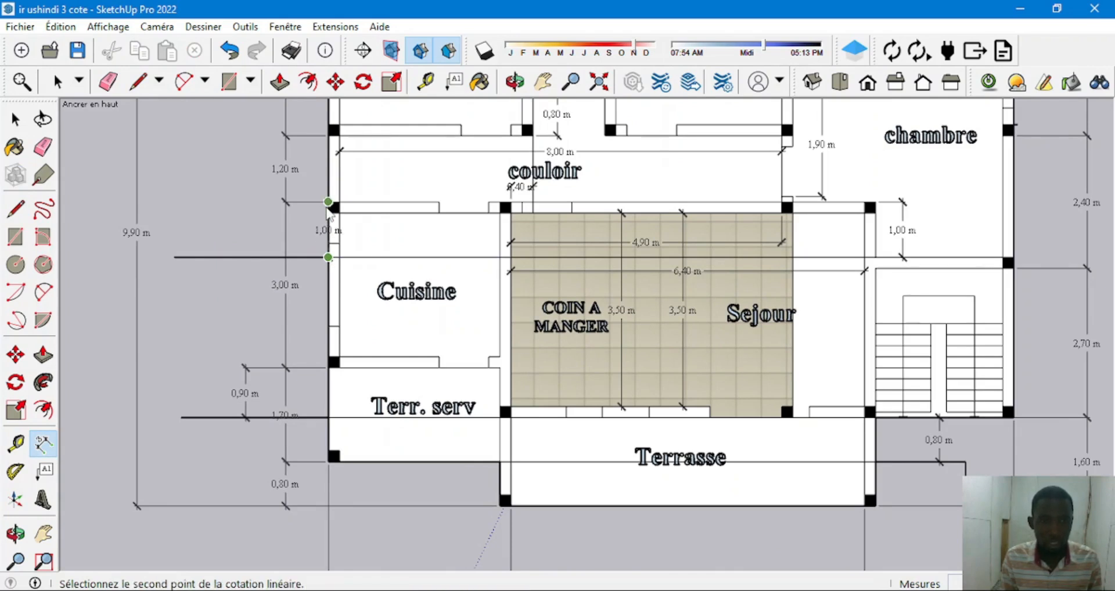
click(329, 202)
click(244, 208)
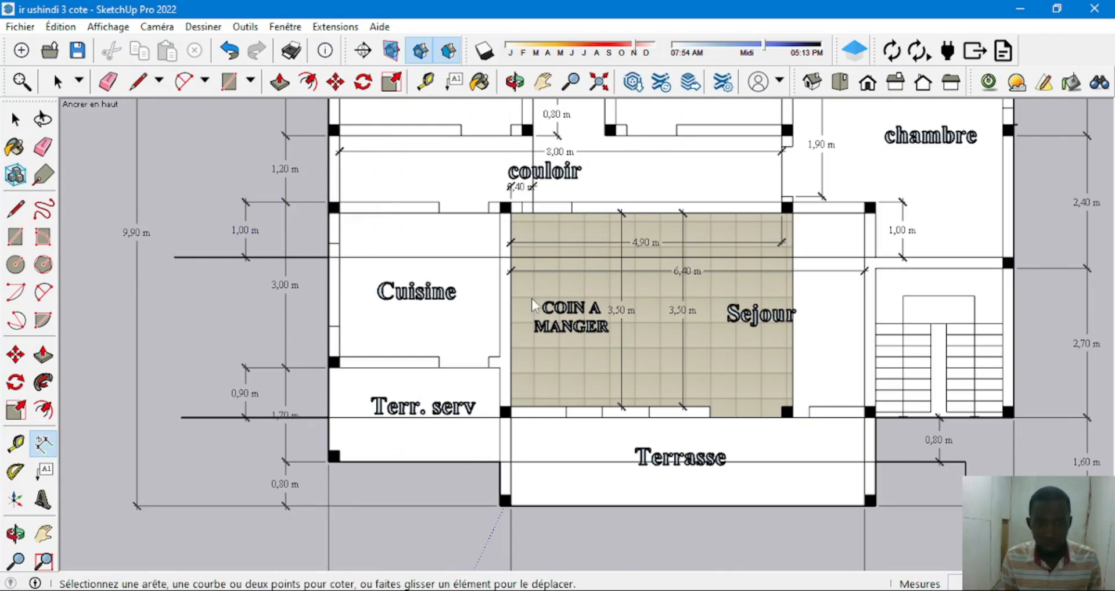
Dimension the vertical distance from the Cuisine's lower wall edge to the new horizontal line, aligned with the other outside dimensions
scroll(530, 302, down, 1)
click(363, 355)
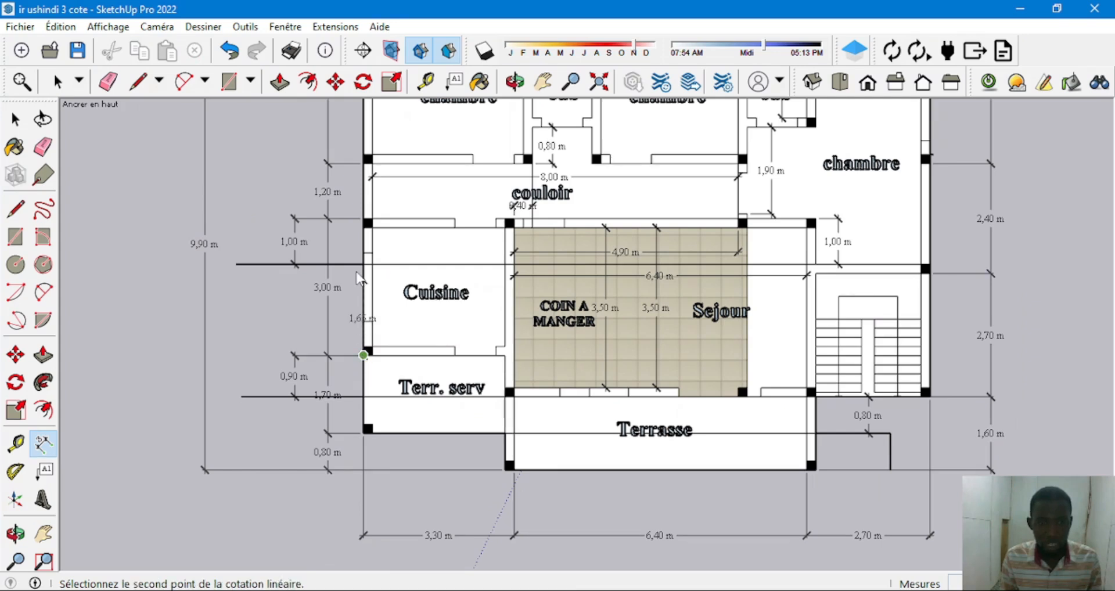
click(363, 264)
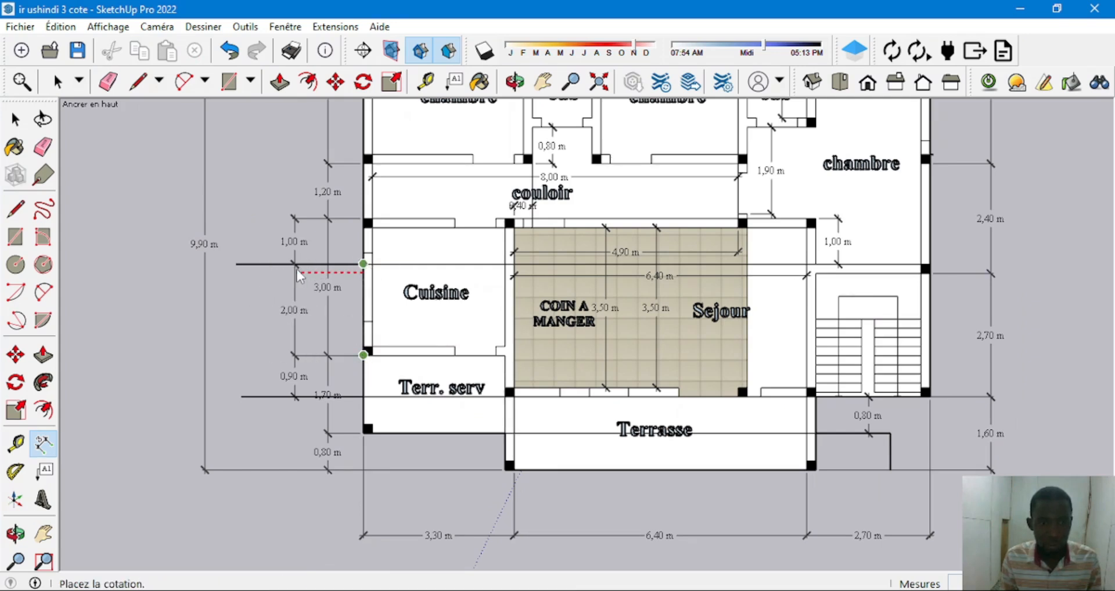
click(295, 334)
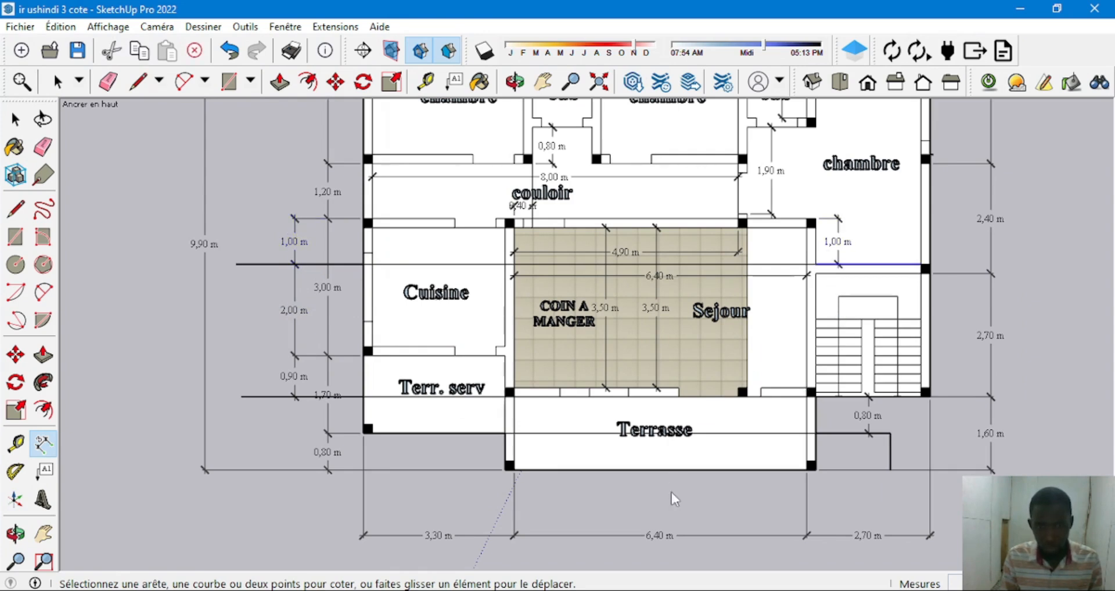
In Robot Structural Analysis, add one Y line at 2 m spacing and another at 1 m spacing
key(alt+Tab)
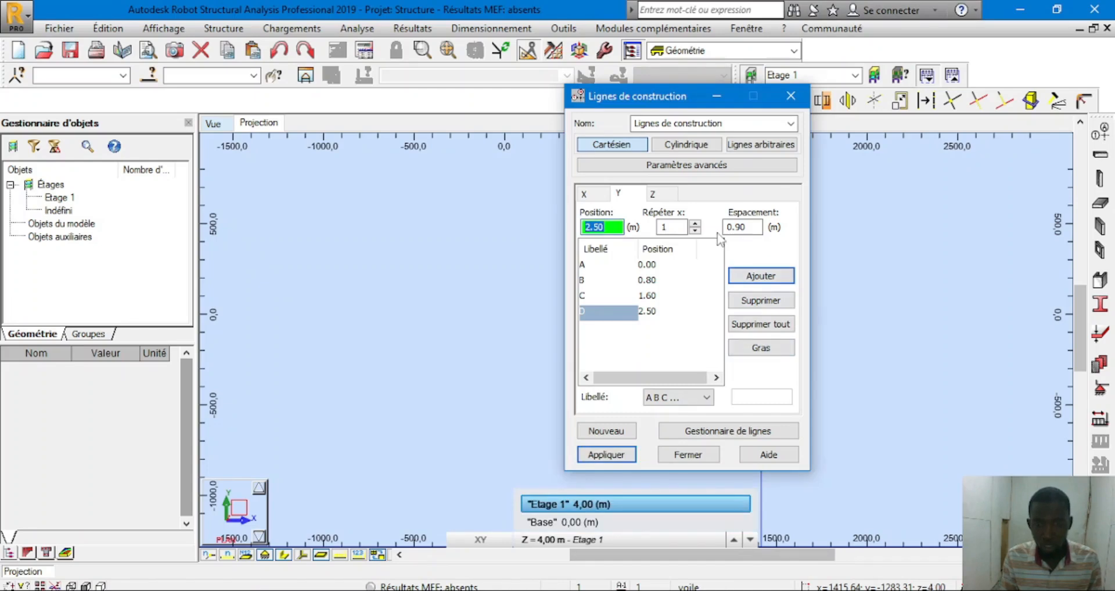
click(758, 227)
text(2)
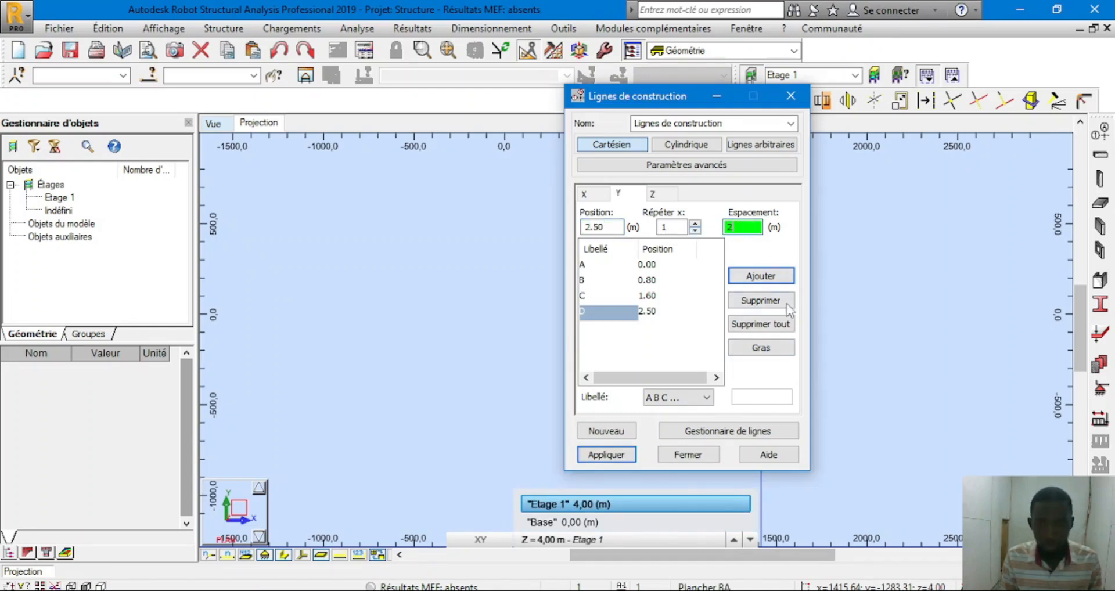
click(766, 279)
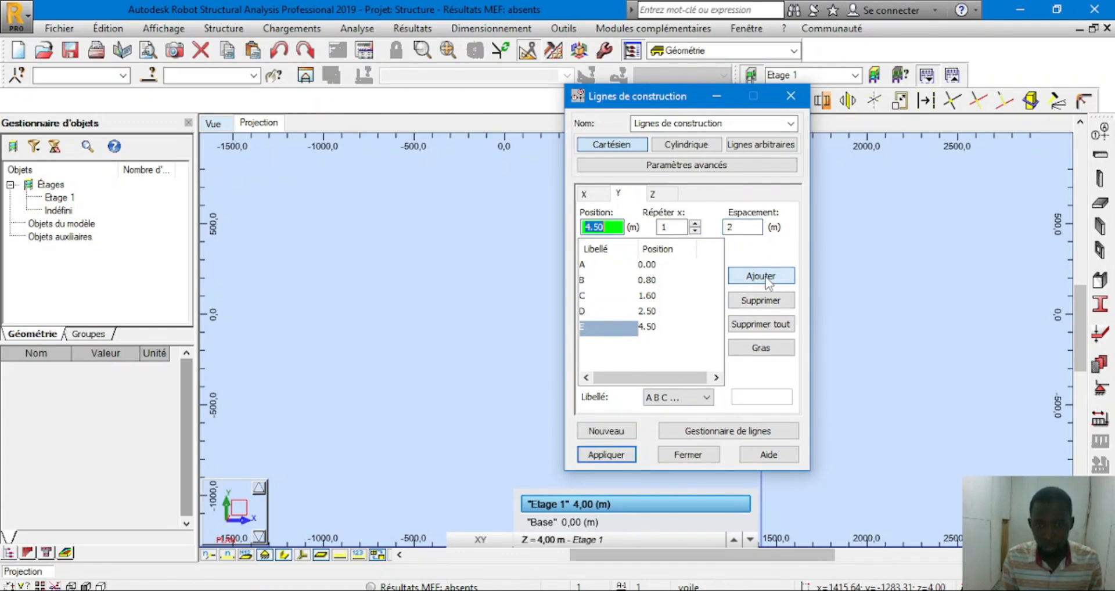
click(744, 228)
text(1)
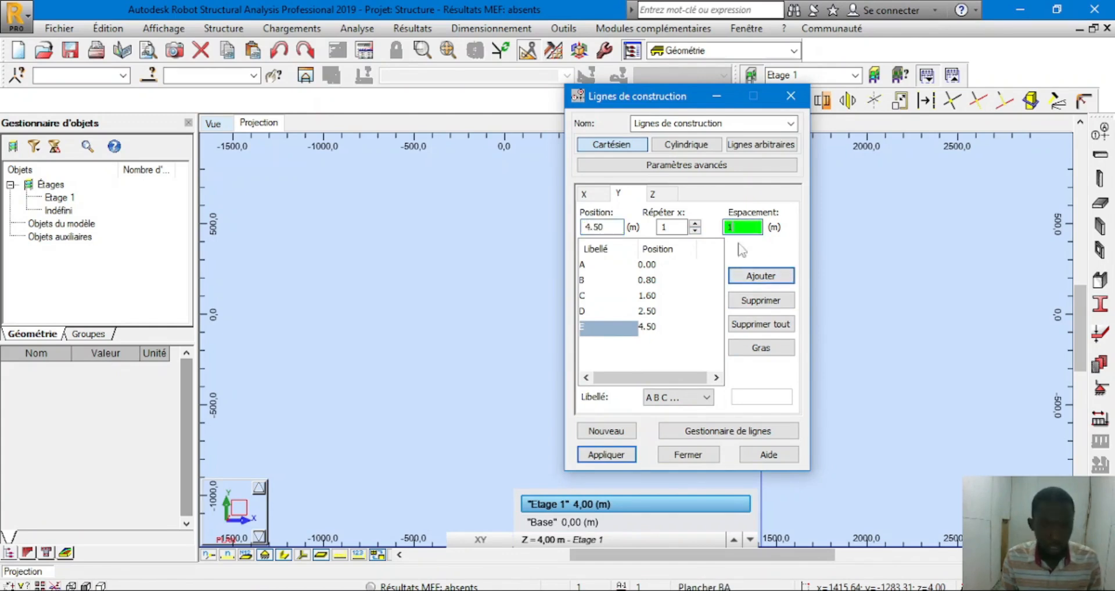
click(761, 276)
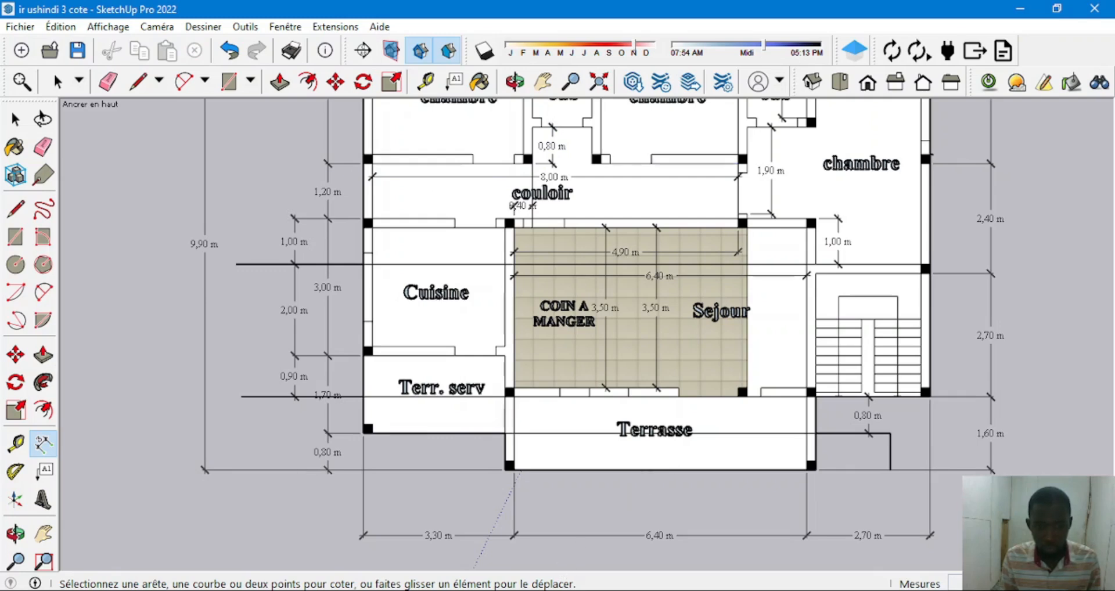
In Robot Structural Analysis, add one Y line at 1,20 m spacing
key(alt+Tab)
click(741, 227)
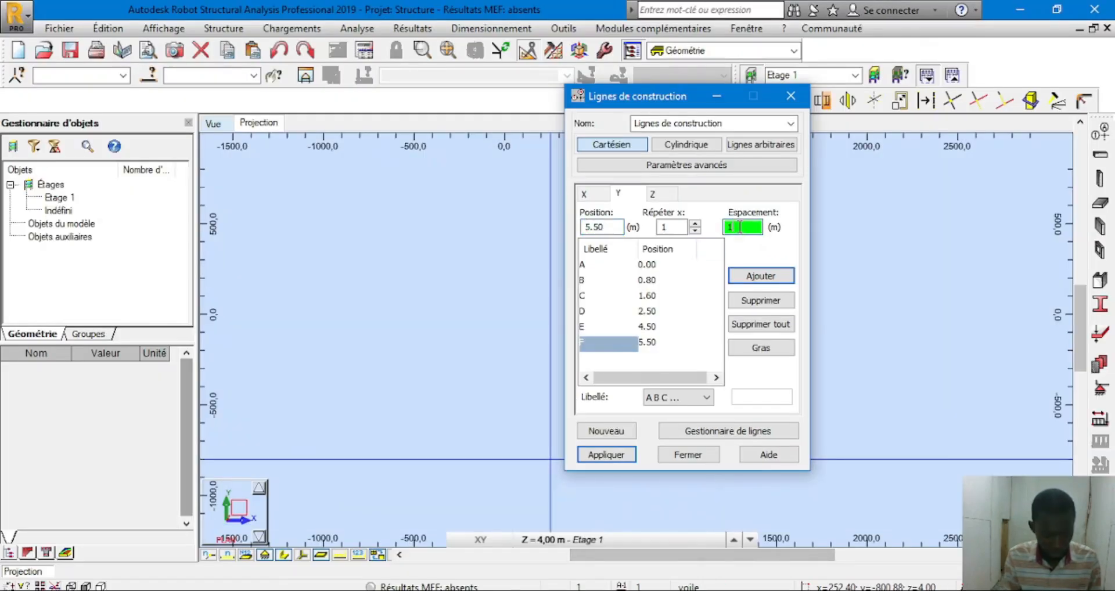
click(756, 282)
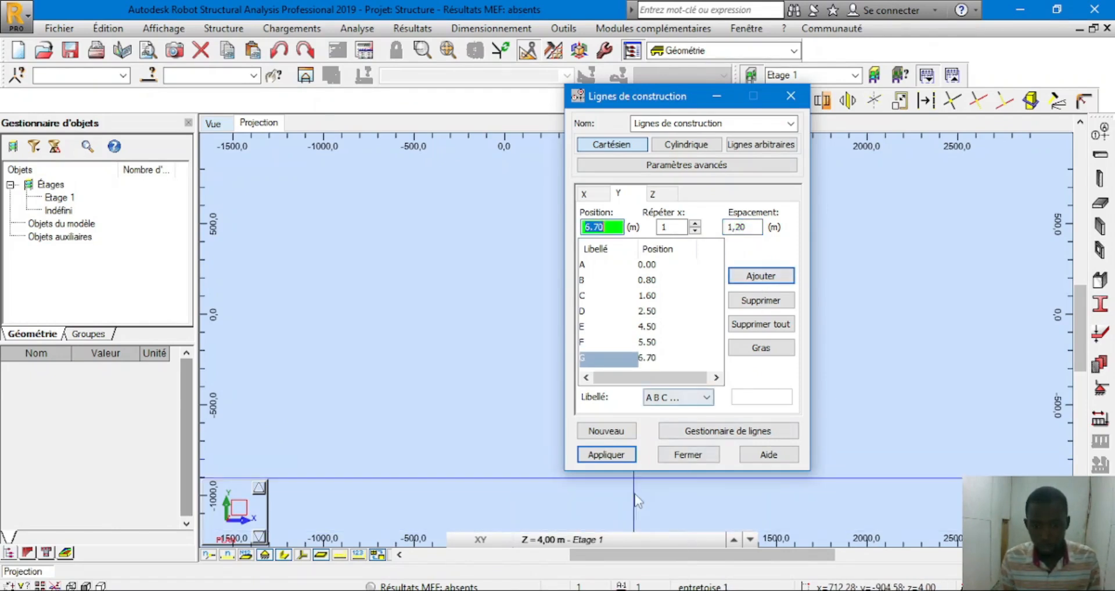
In SketchUp, measure the vertical distance between the lower wall edge of the middle sdb and the corridor's upper wall edge
click(584, 544)
scroll(599, 251, down, 1)
scroll(583, 196, up, 3)
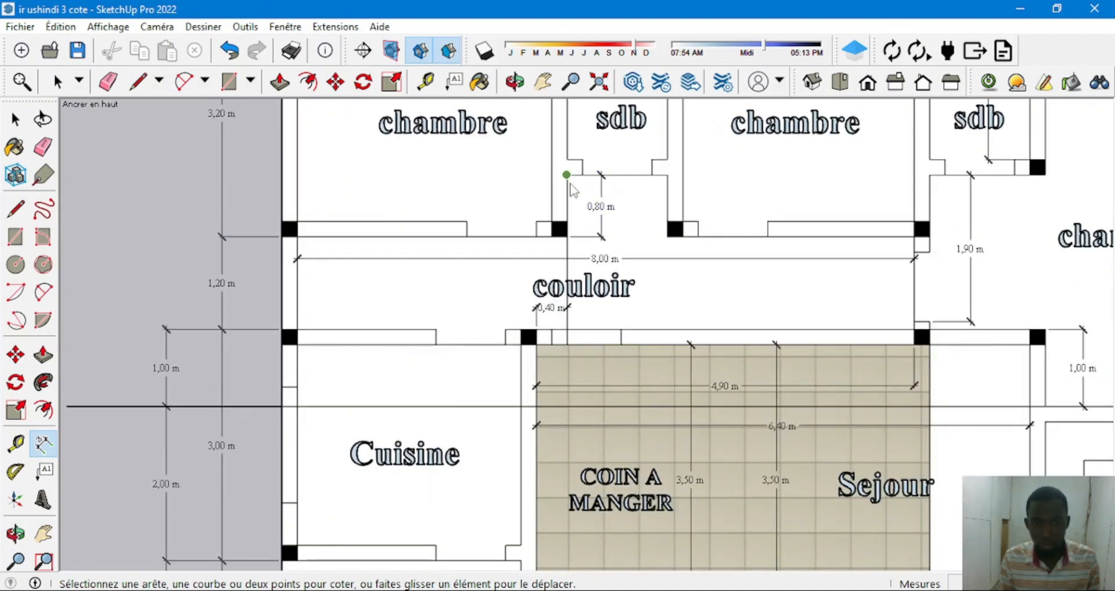
click(567, 175)
click(566, 236)
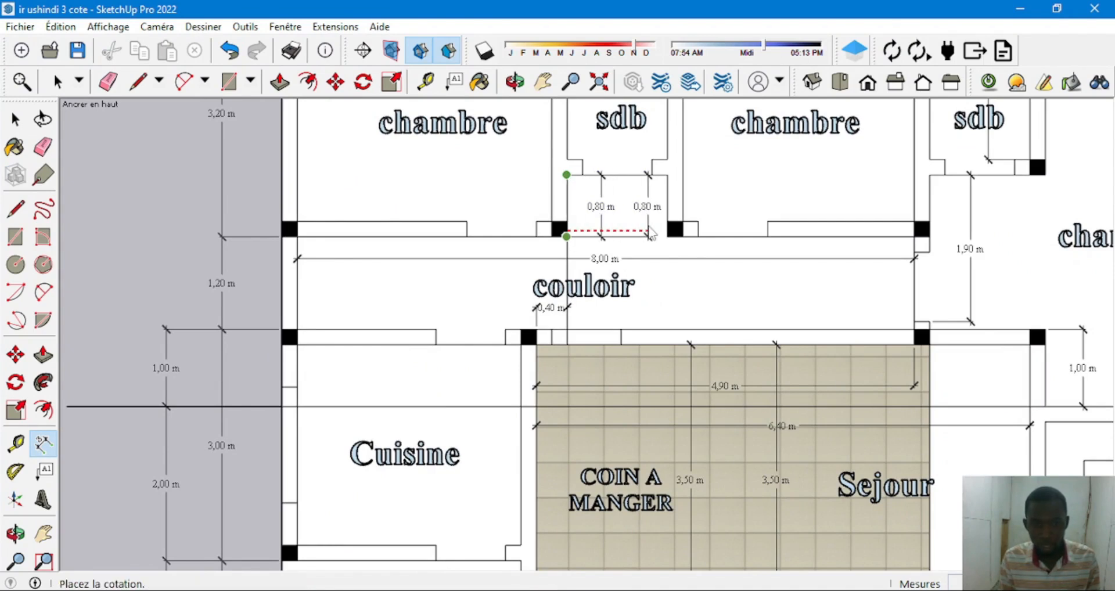
key(Escape)
scroll(549, 254, down, 2)
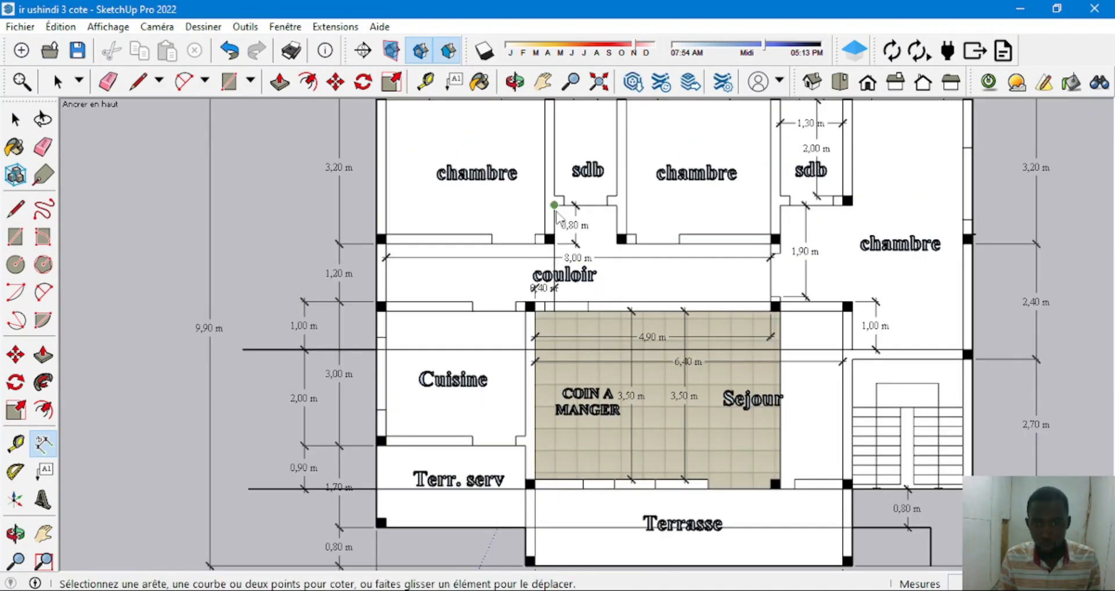
scroll(557, 218, down, 1)
click(554, 120)
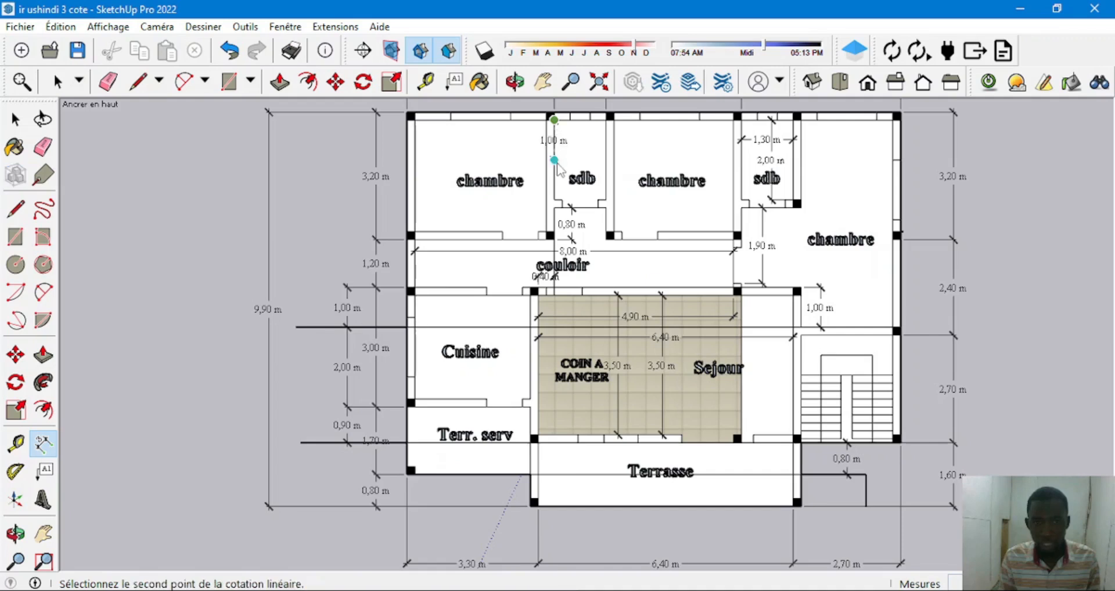
key(Escape)
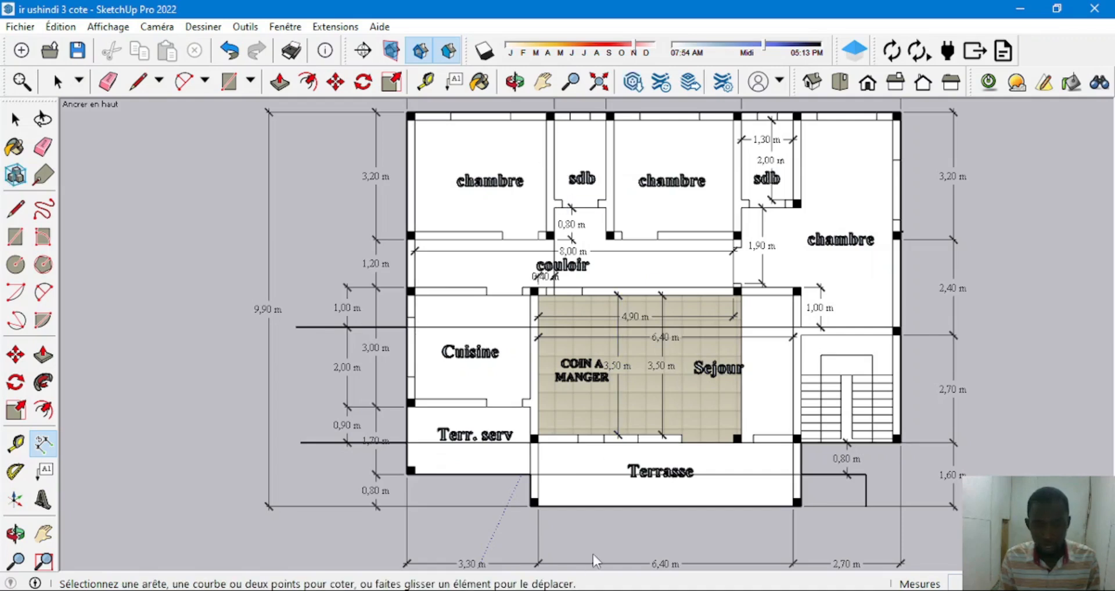
scroll(528, 206, up, 2)
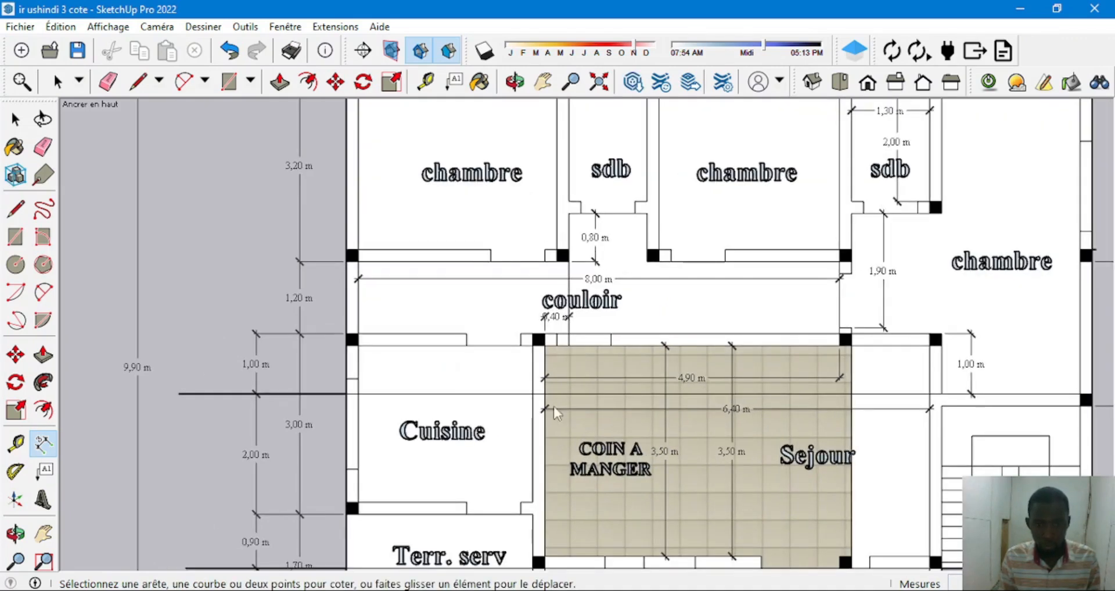
scroll(474, 281, down, 2)
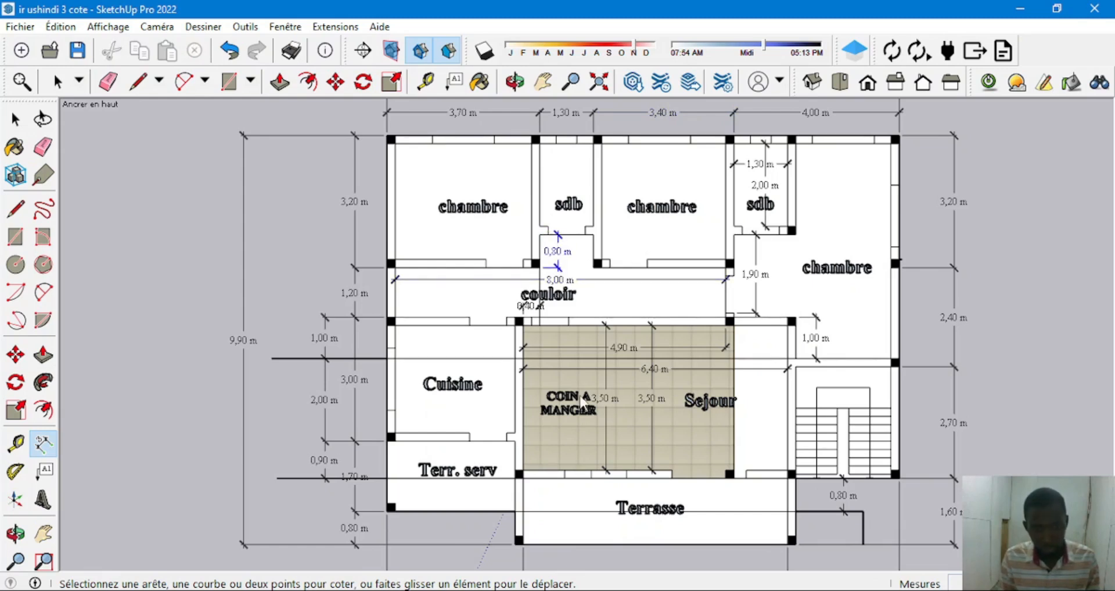
In Robot Structural Analysis, add one Y line at 0,80 m spacing
click(604, 590)
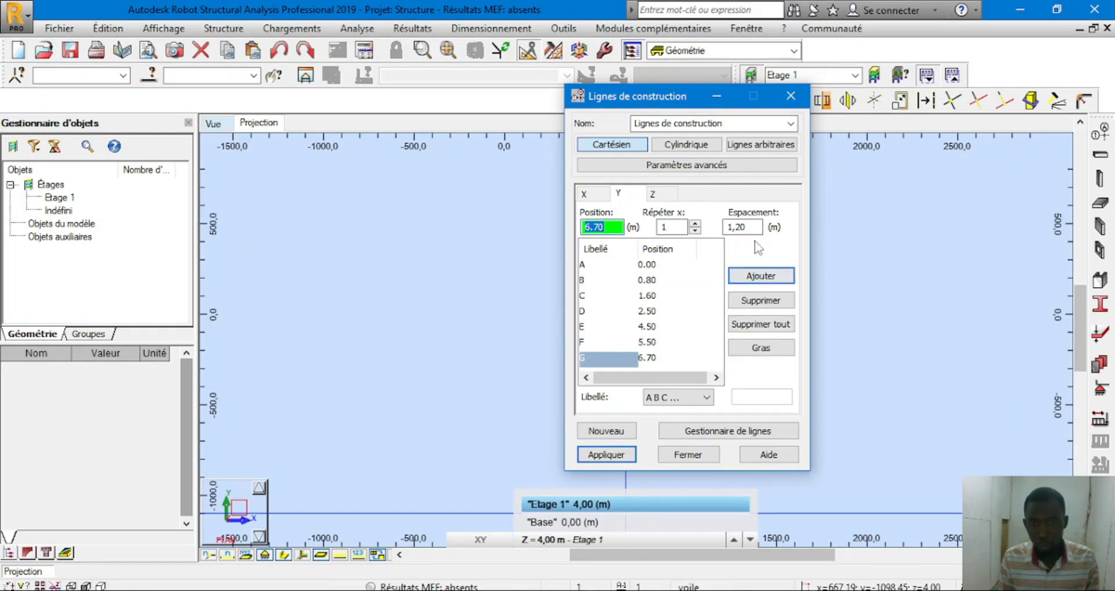
click(749, 227)
text(0,80)
click(768, 277)
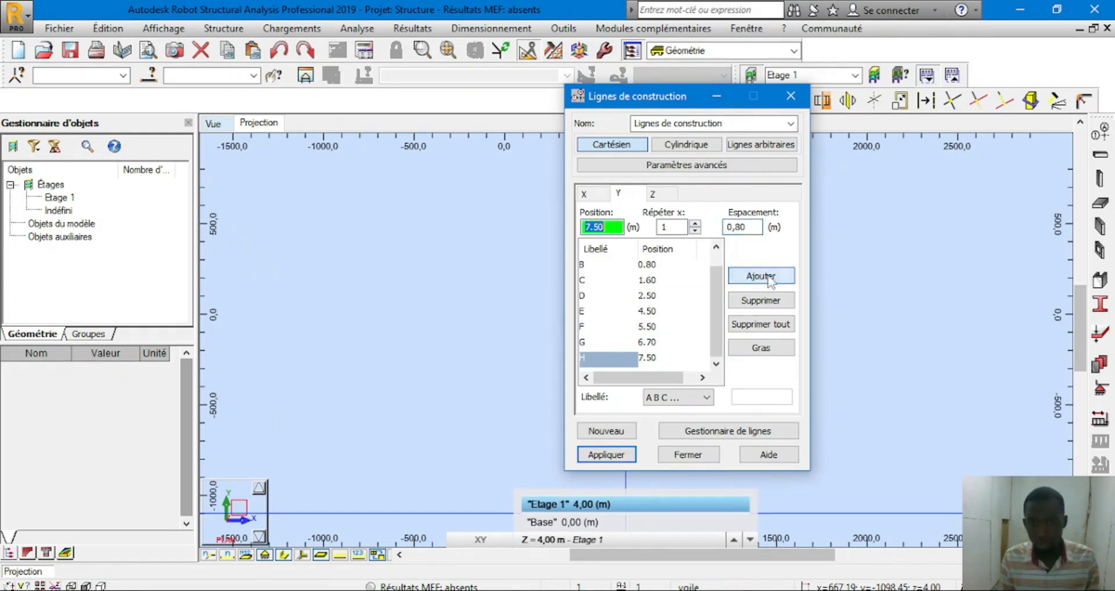
click(598, 590)
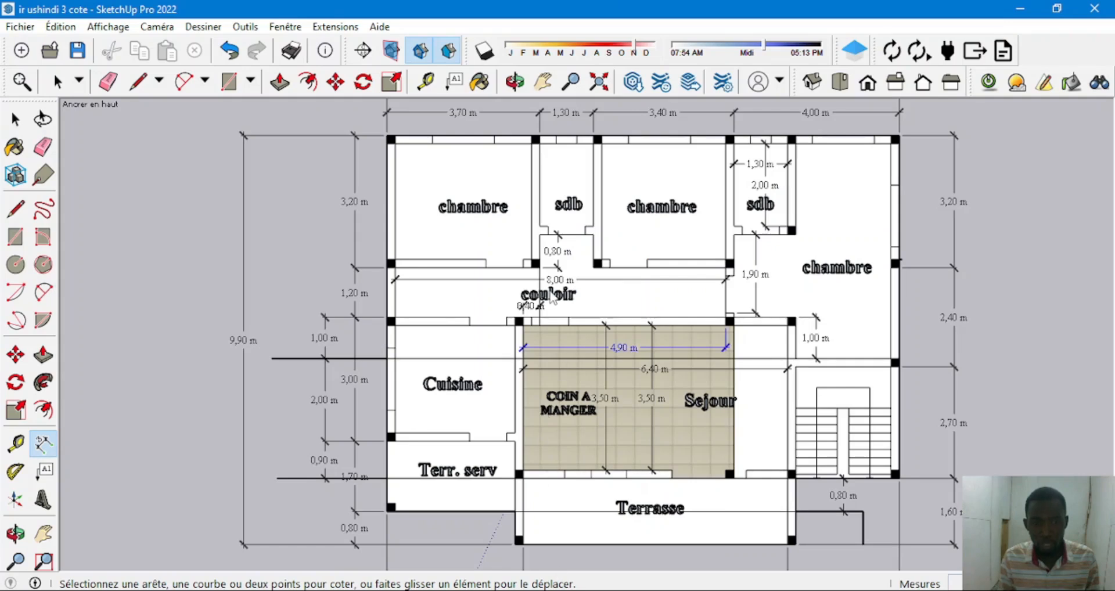
click(540, 235)
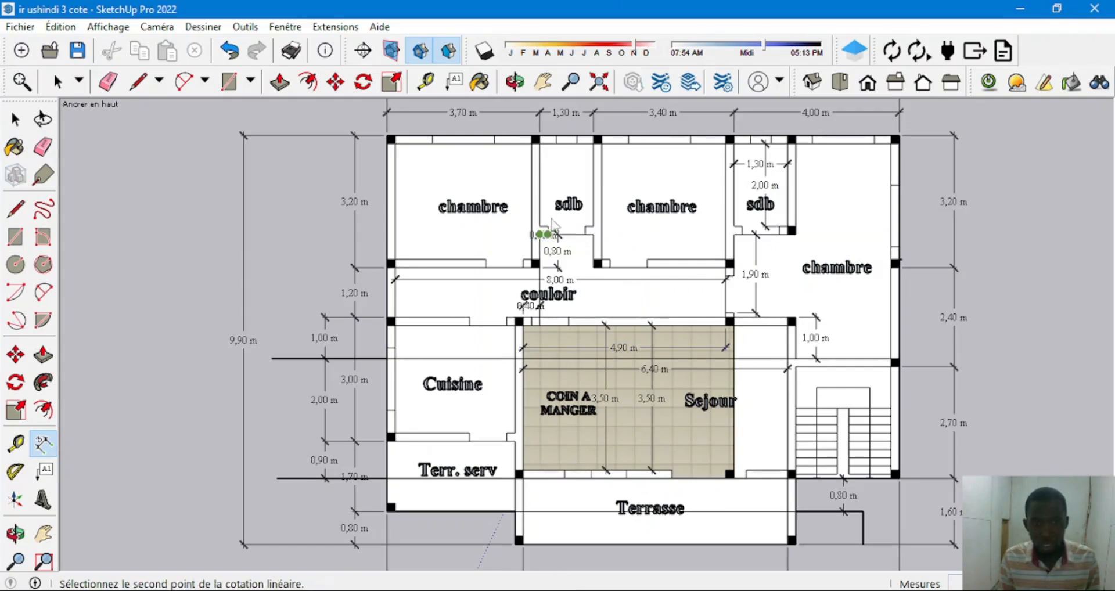
click(540, 144)
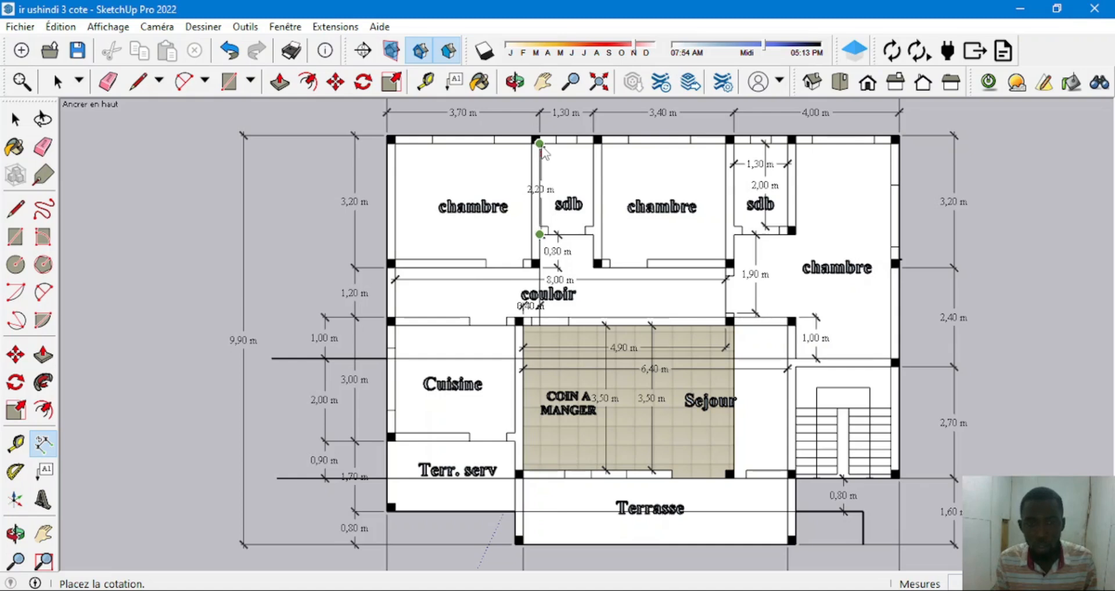
key(Escape)
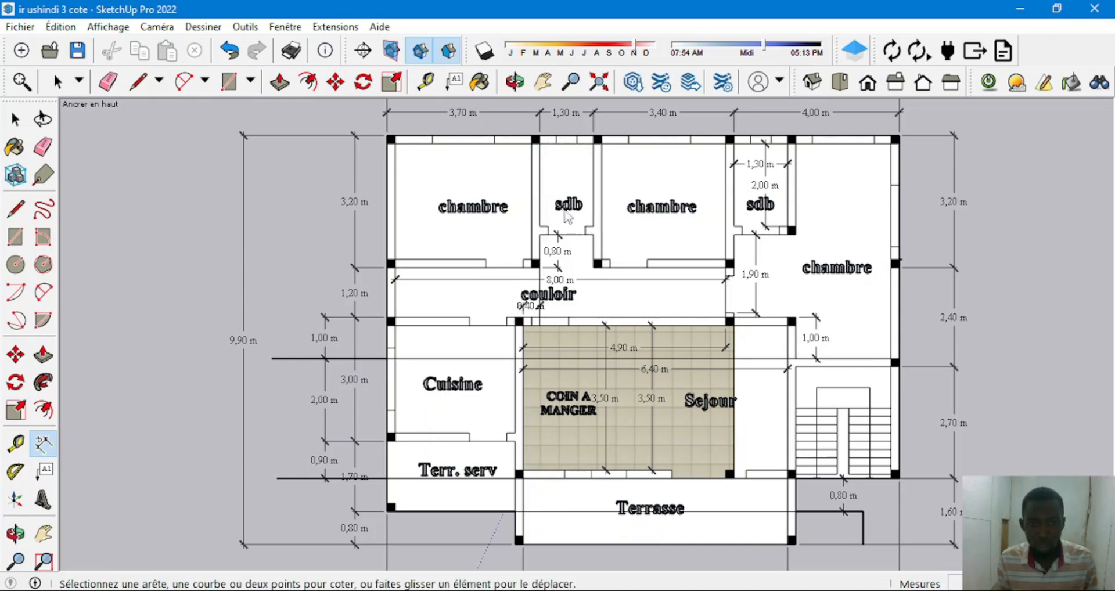
In SketchUp, dimension the vertical distance from the middle sdb's lower wall edge to the building's upper outer wall edge, placed inside the sdb
click(539, 234)
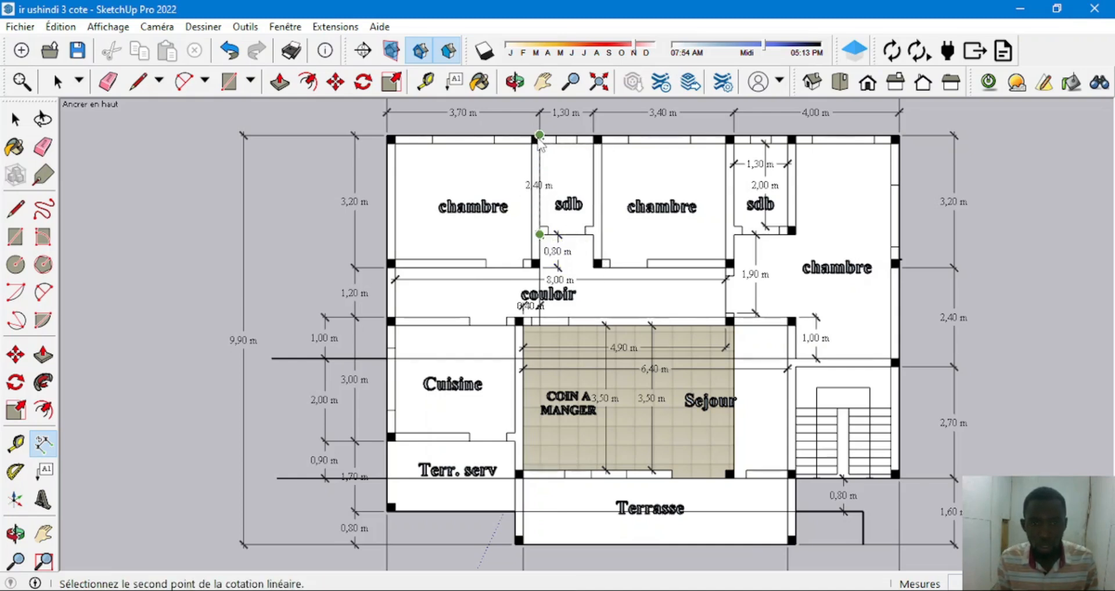
click(540, 135)
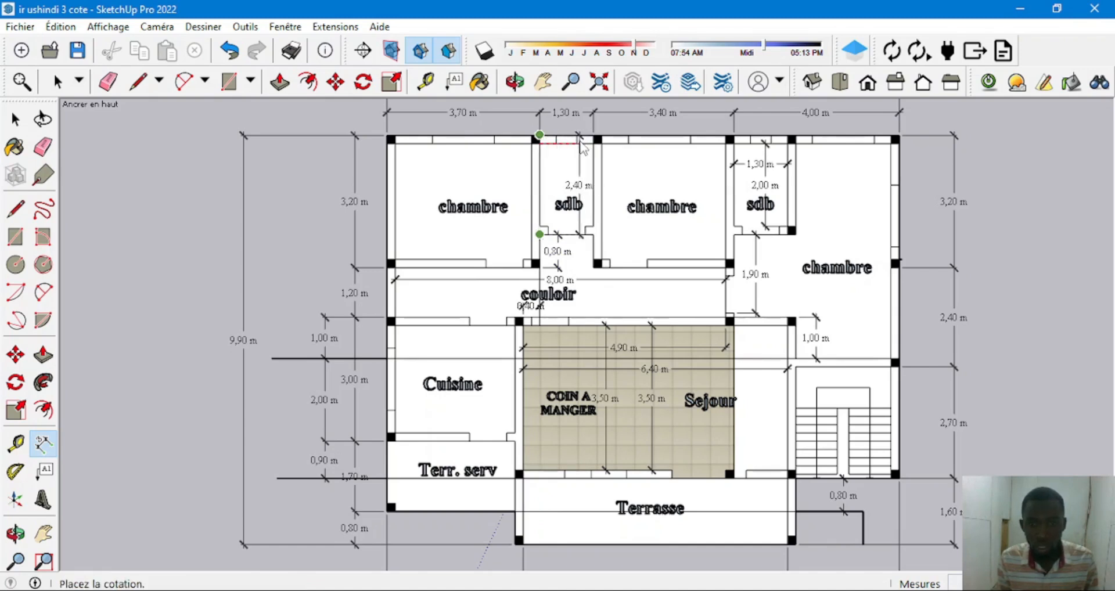
click(579, 154)
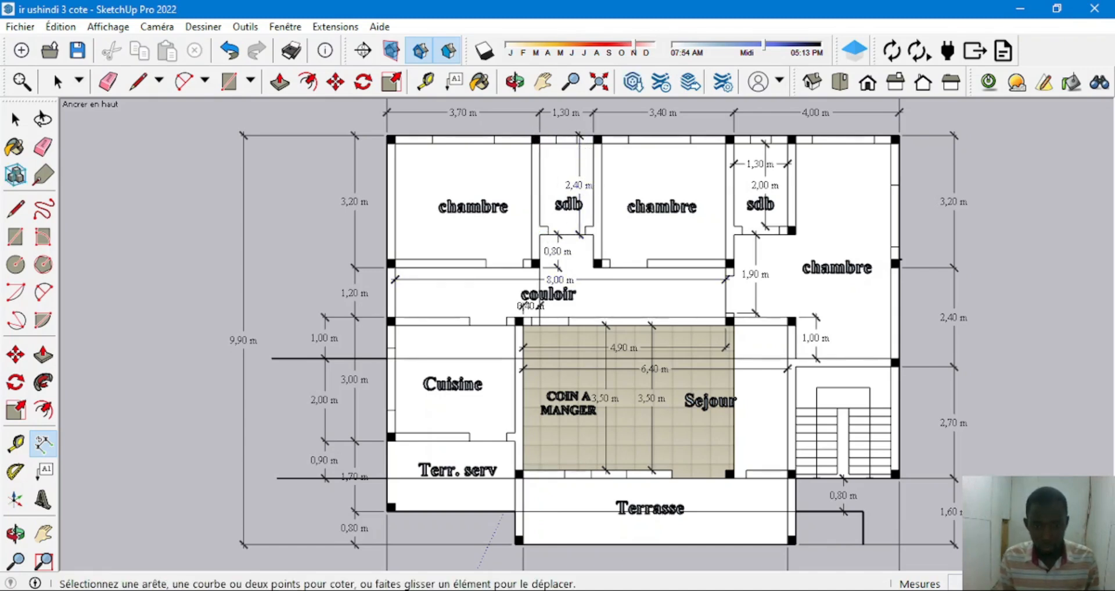
In Robot Structural Analysis, add one Y line at 2,40 m spacing and check it against the plan's overall height dimension in SketchUp
key(alt+Tab)
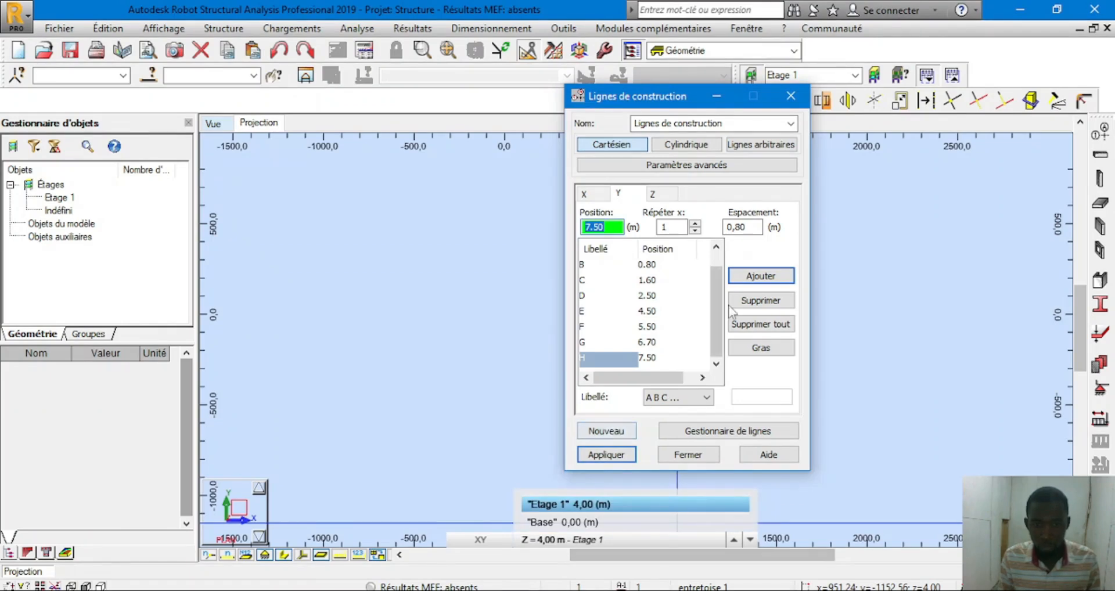
click(734, 227)
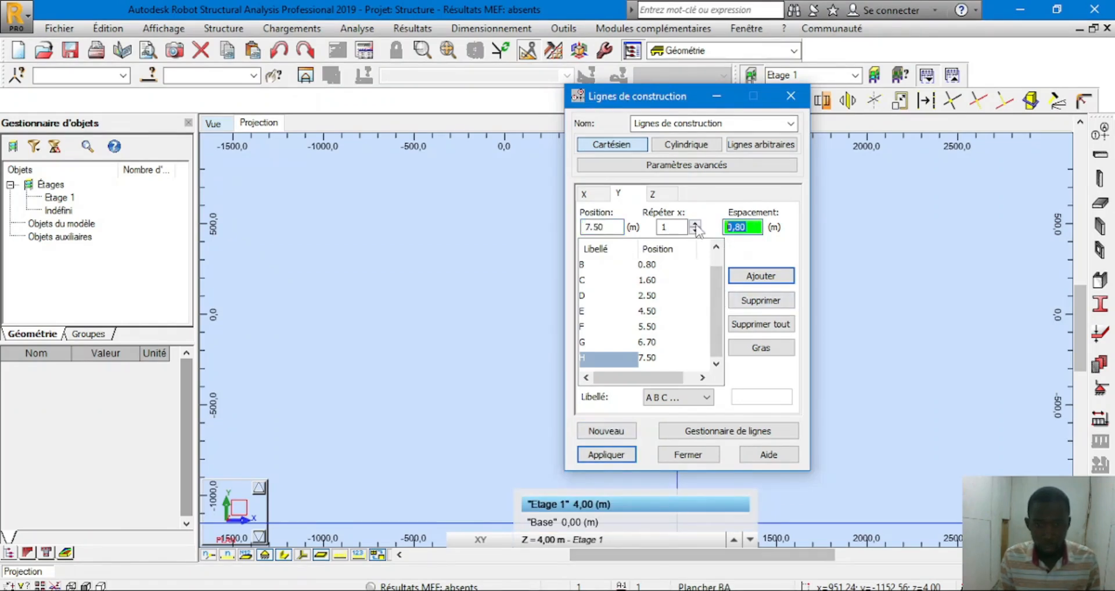
text(2,)
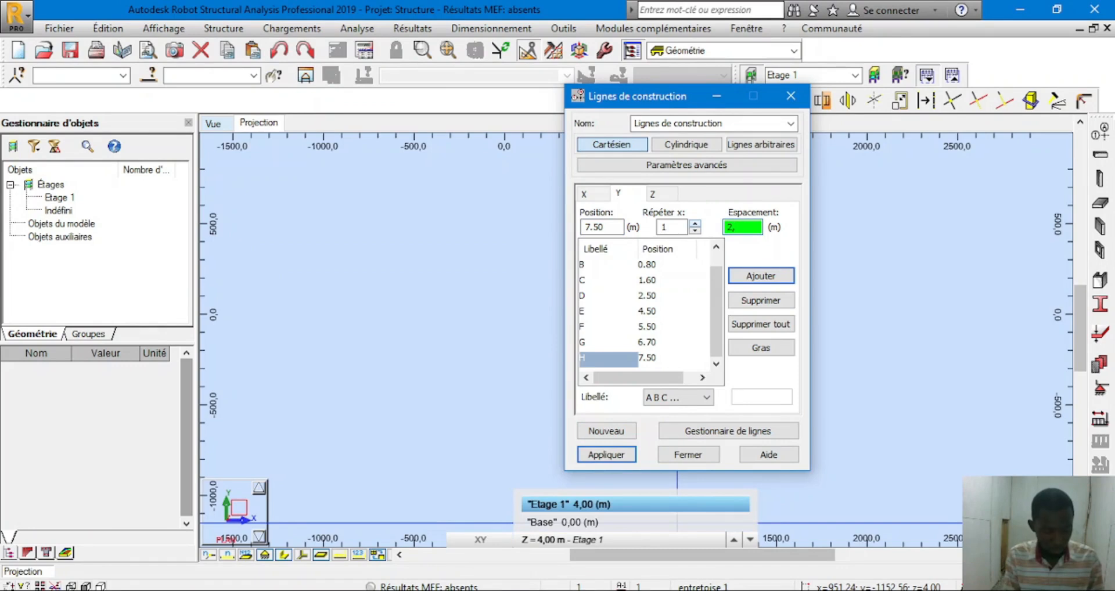
text(40)
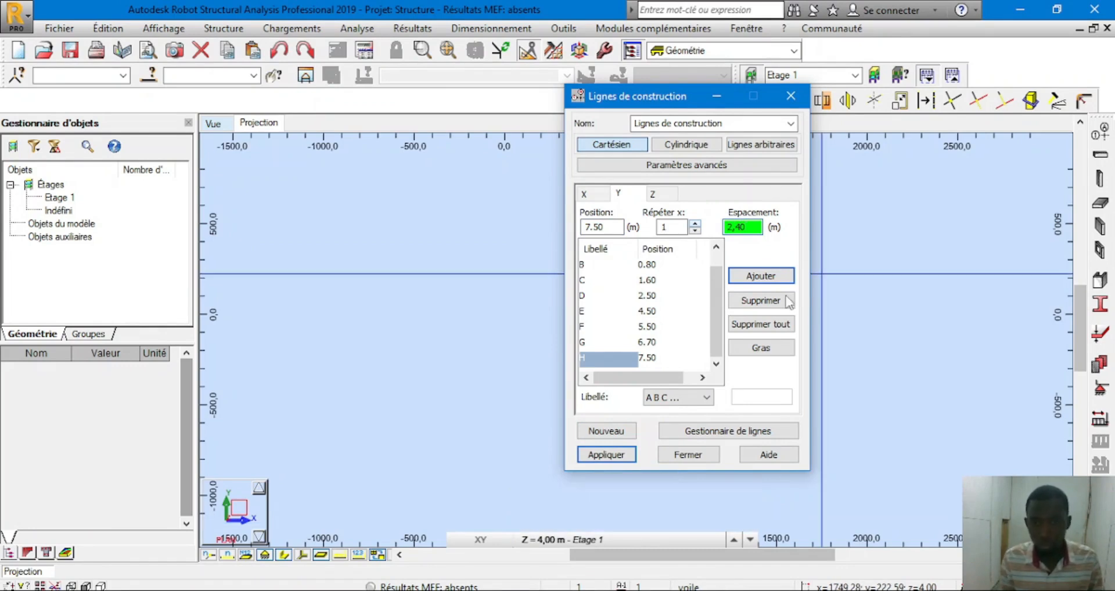
click(761, 276)
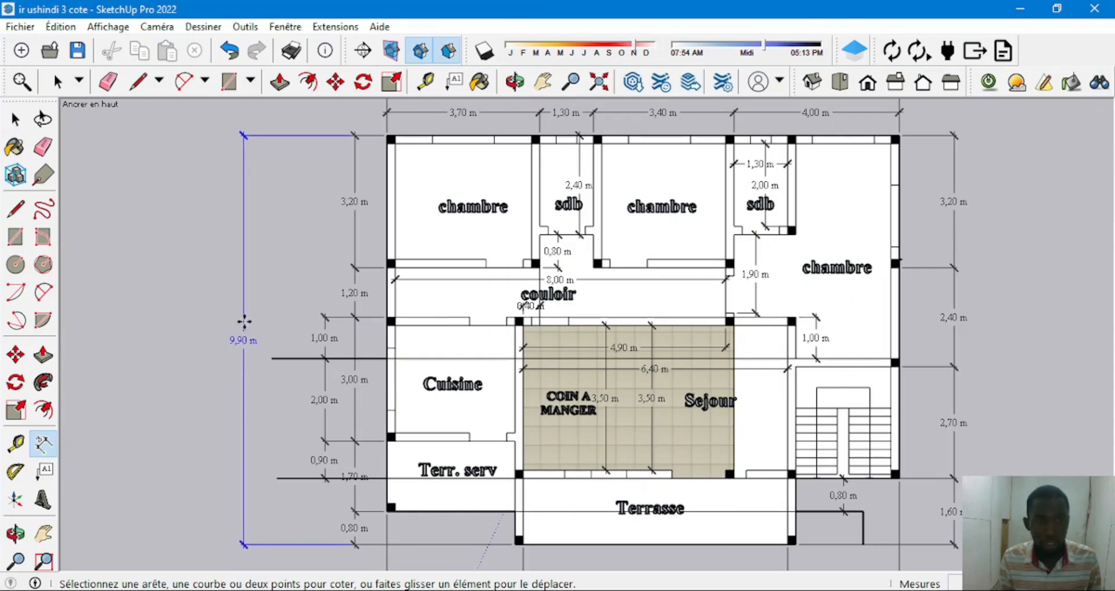
click(253, 359)
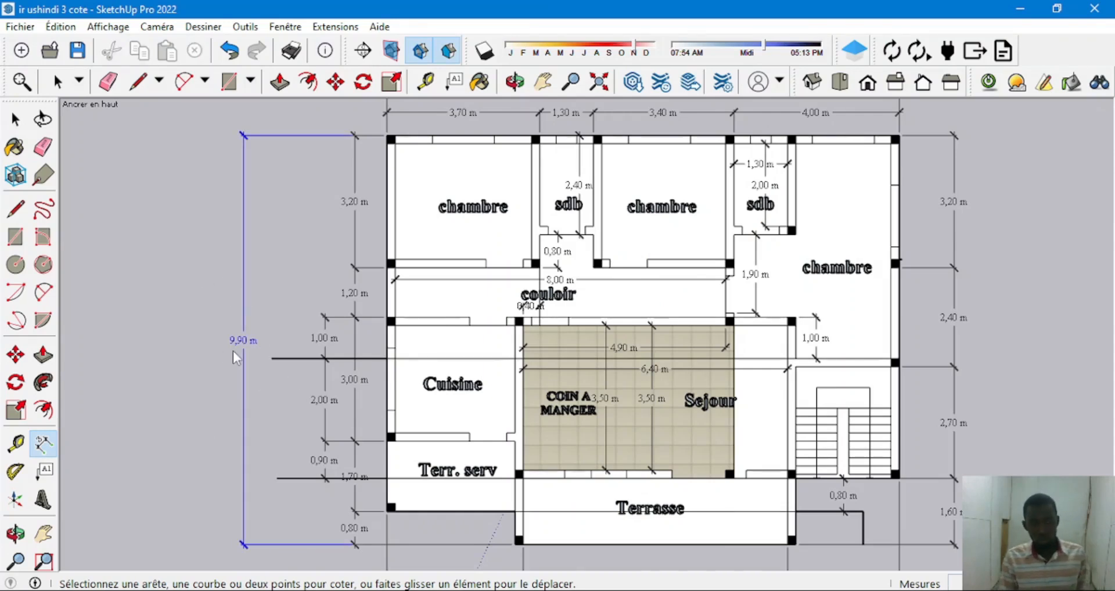
key(alt+Tab)
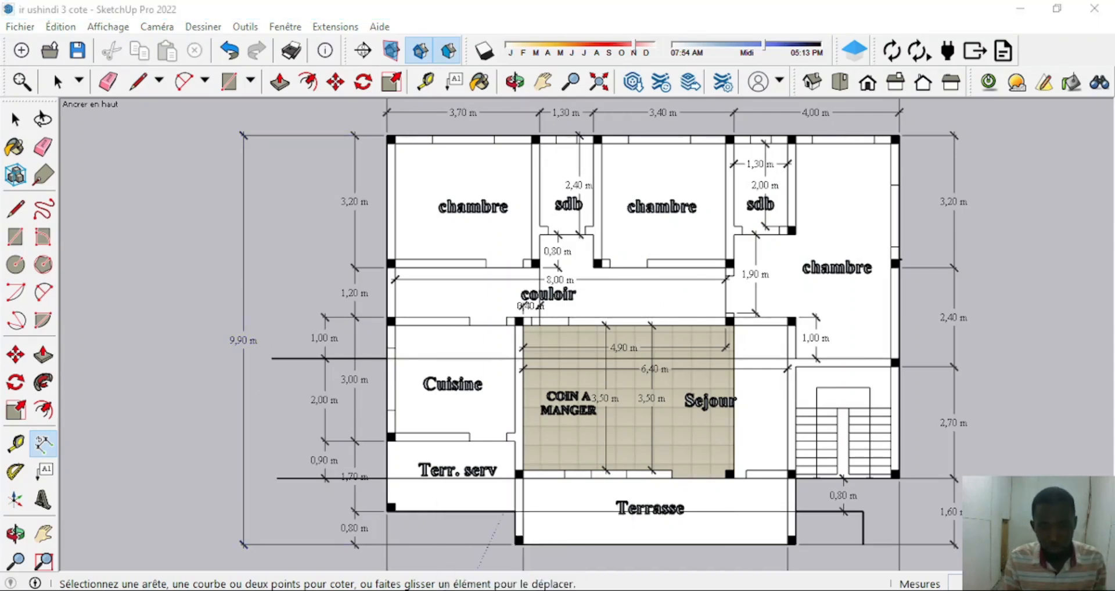
In Robot Structural Analysis, review the Y lines and delete all existing Z levels, including the Base and Etage 1 storey levels
click(653, 194)
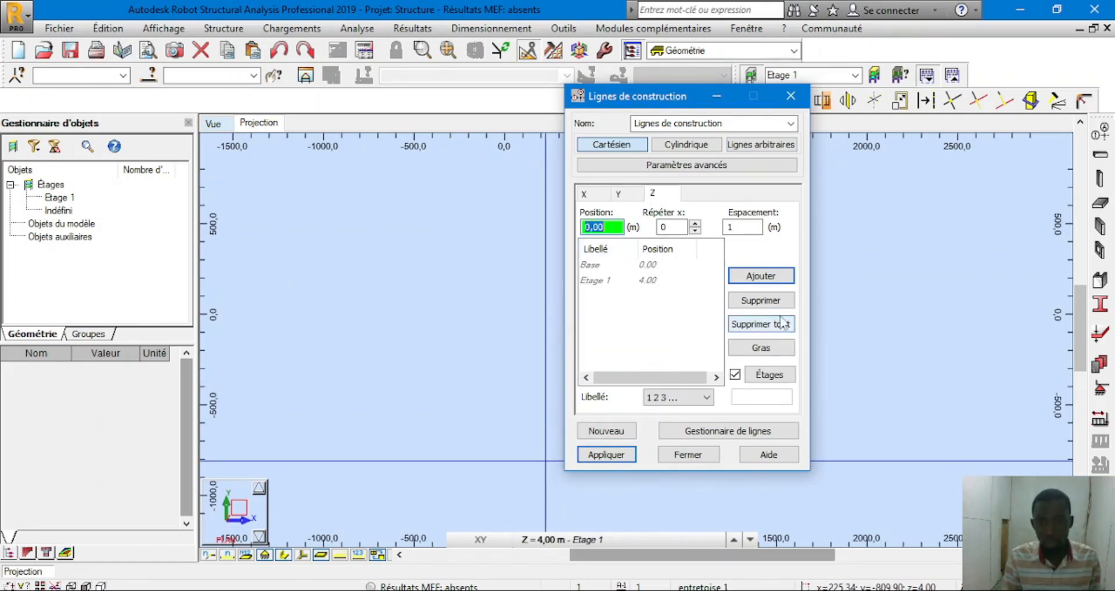
click(761, 324)
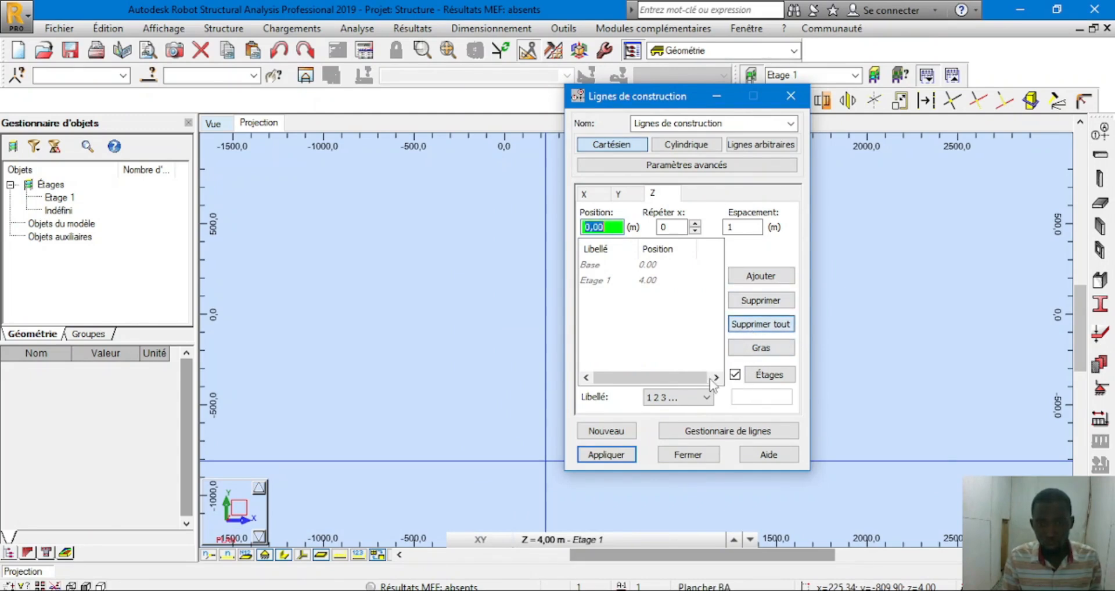
click(589, 196)
click(616, 195)
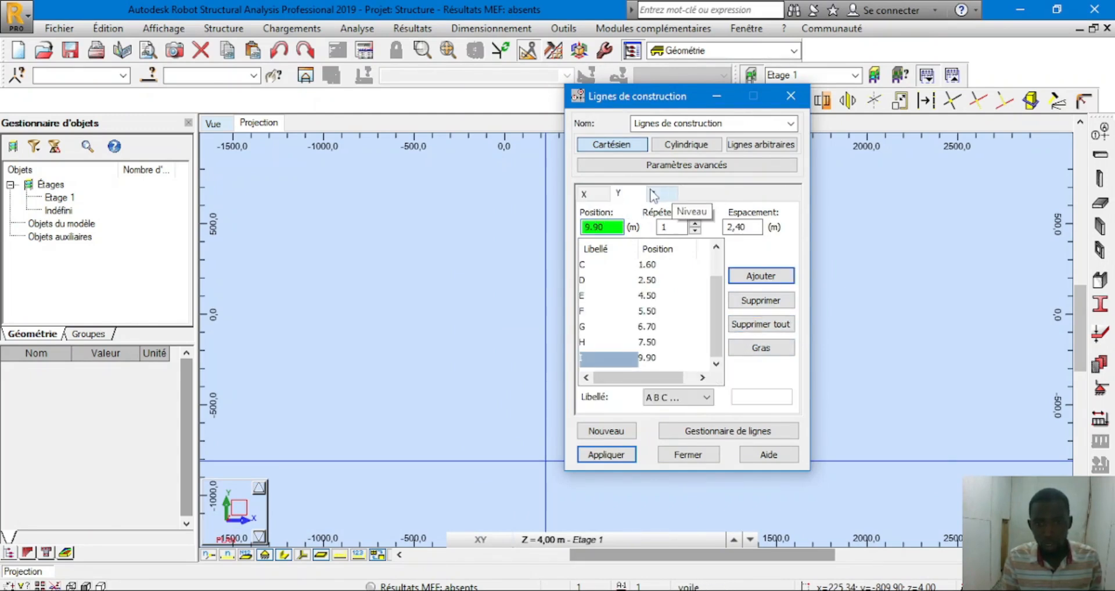
click(655, 194)
click(761, 325)
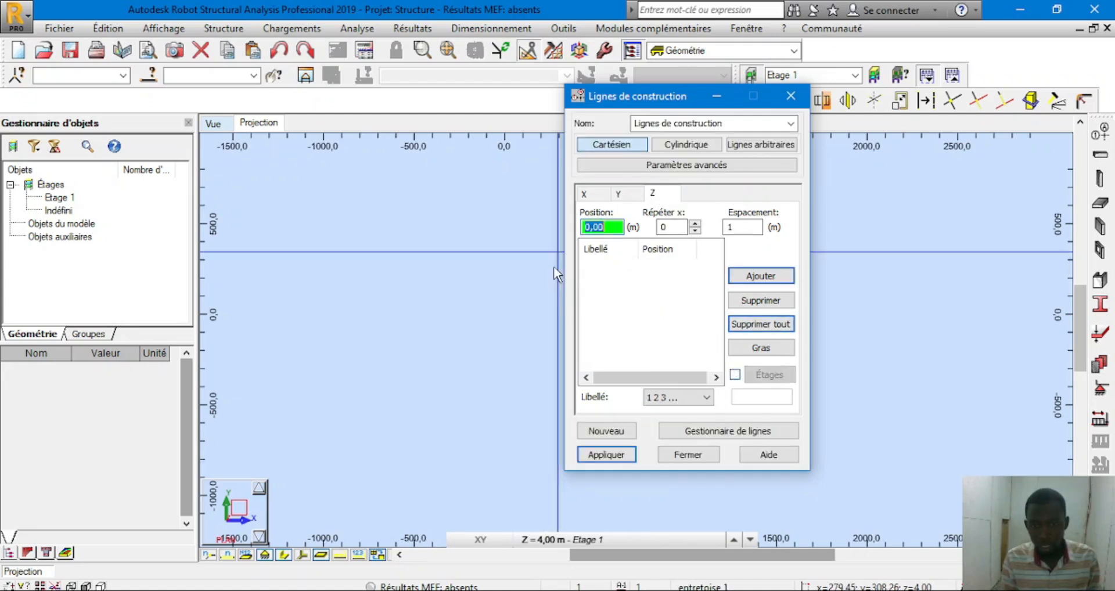
Add a Z level at 0.00 labelled by Valeur, plus one repeated level at 1 m spacing
click(761, 276)
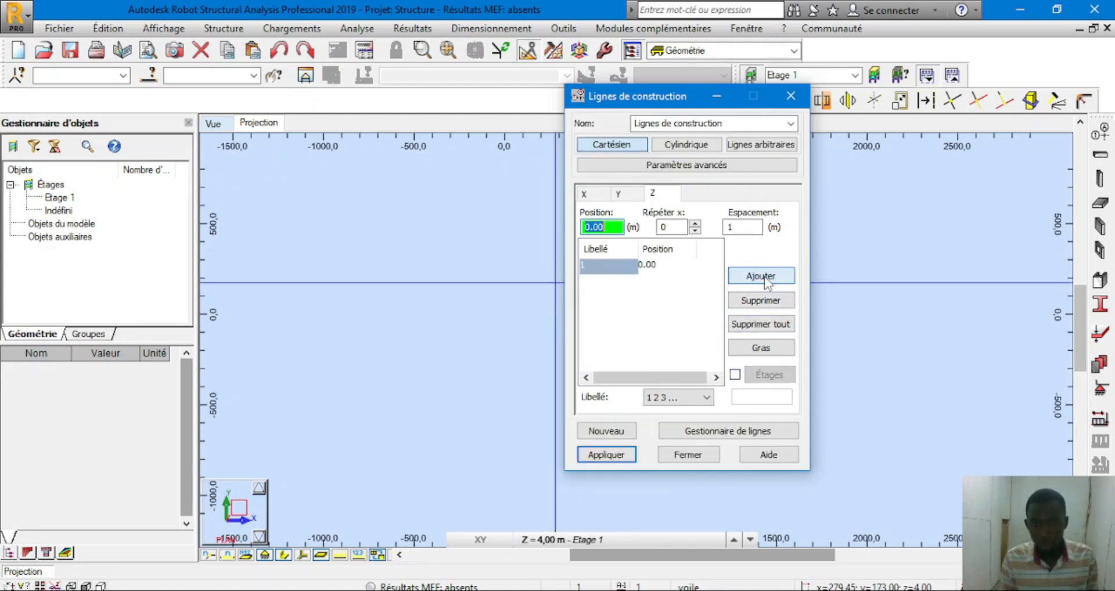
click(671, 397)
click(667, 435)
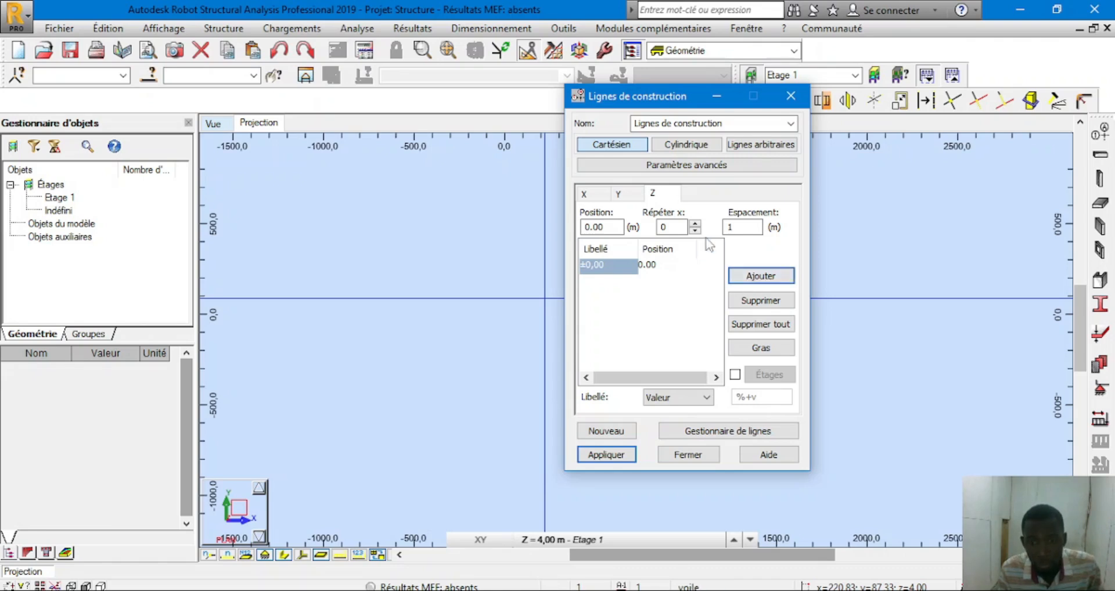
click(694, 225)
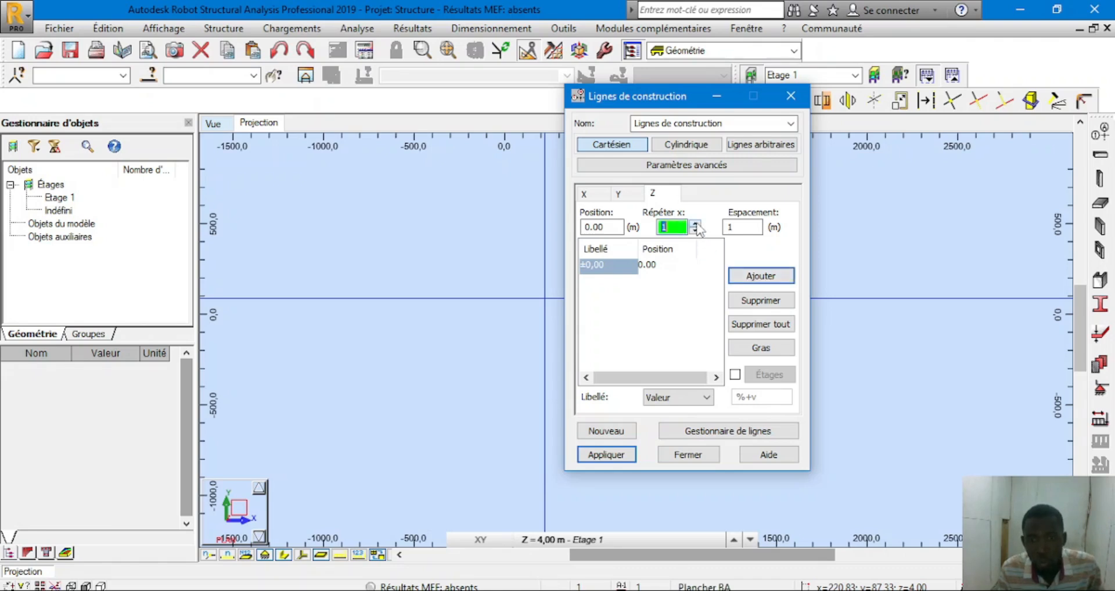
click(761, 276)
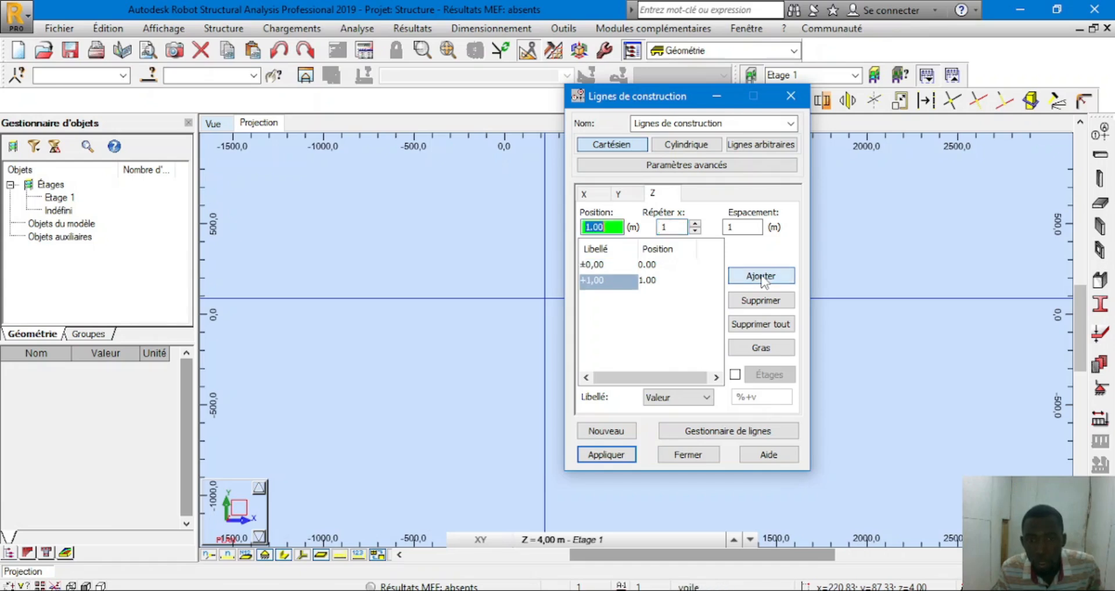
Rename the Z level at 1.00 m as "fondation", applying the name to the selected line only, and mark it bold
click(604, 281)
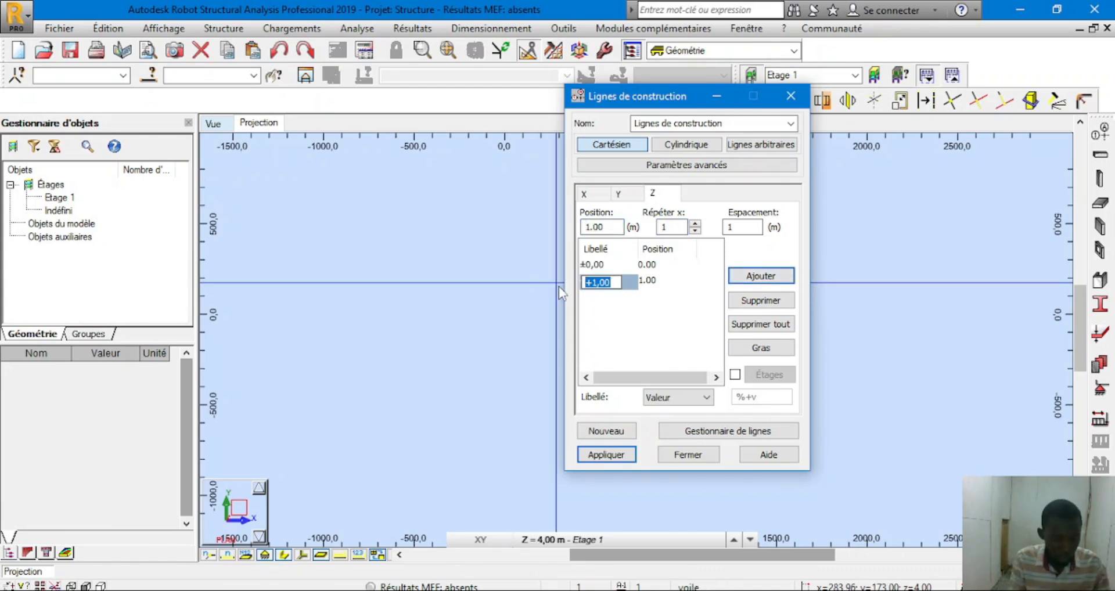
key(BackSpace)
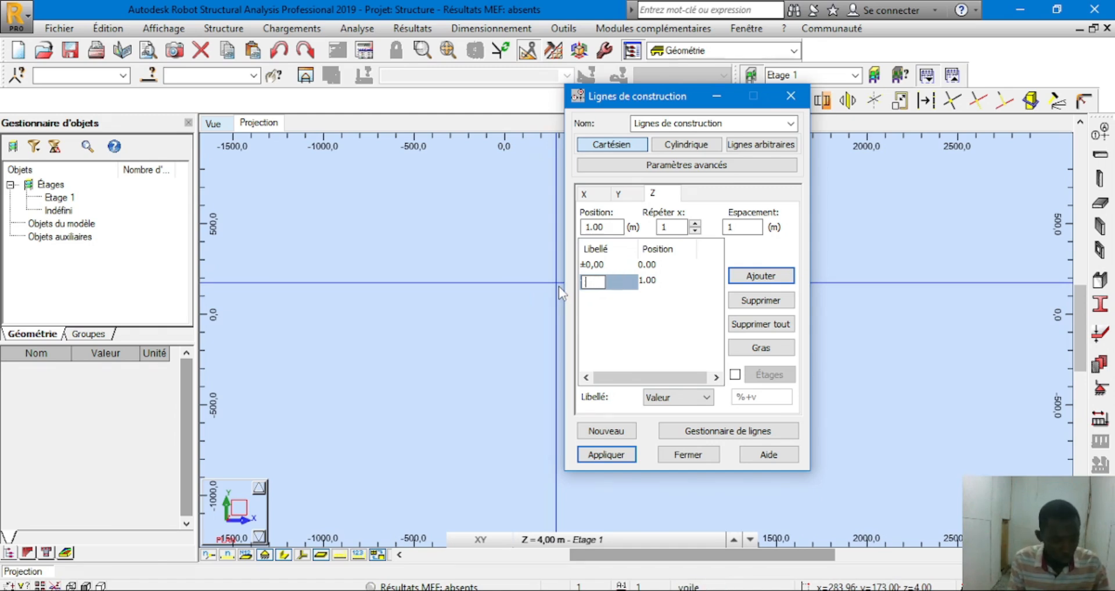
text(fon)
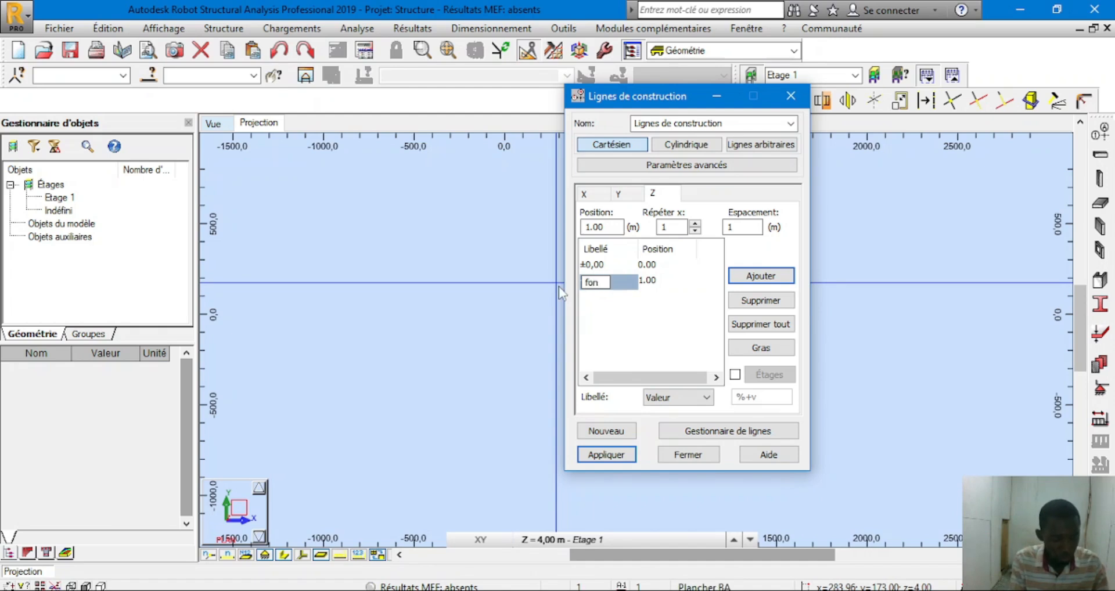
text(dation)
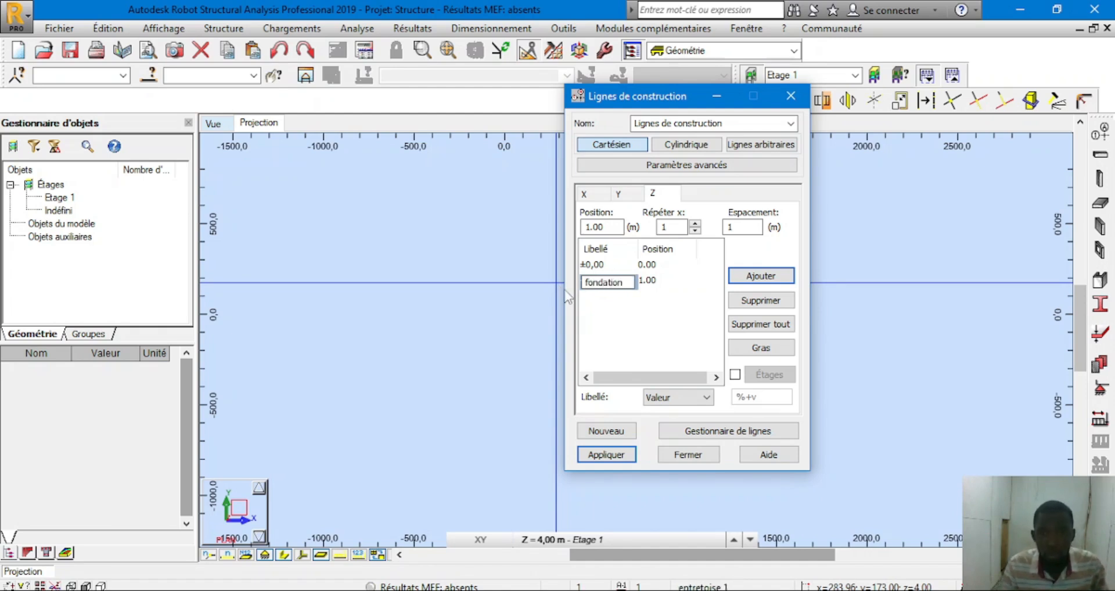
key(Return)
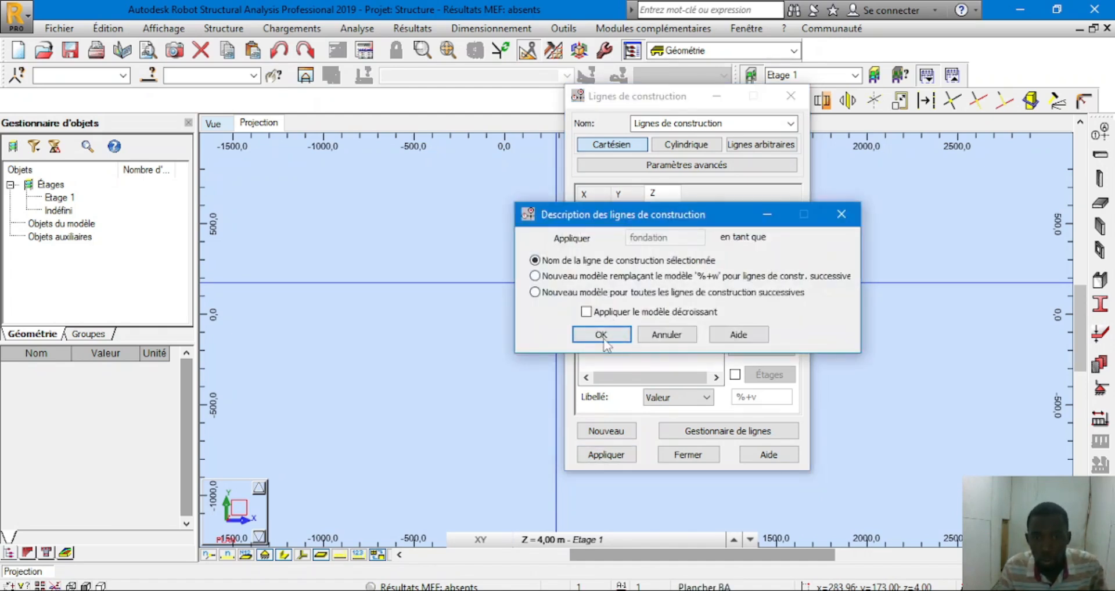
click(614, 343)
click(753, 349)
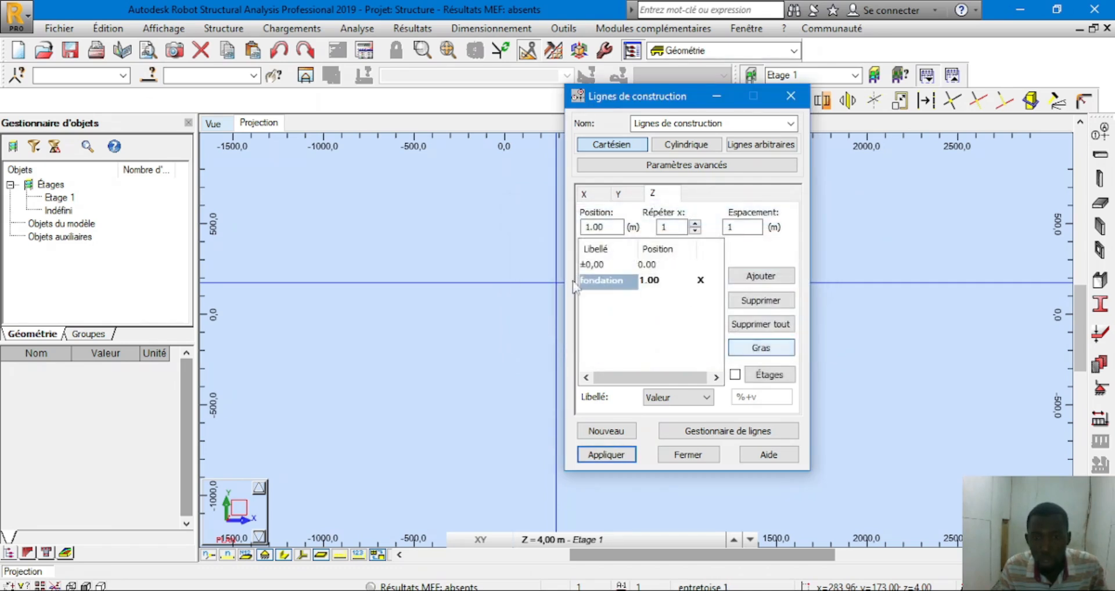
click(758, 349)
click(761, 349)
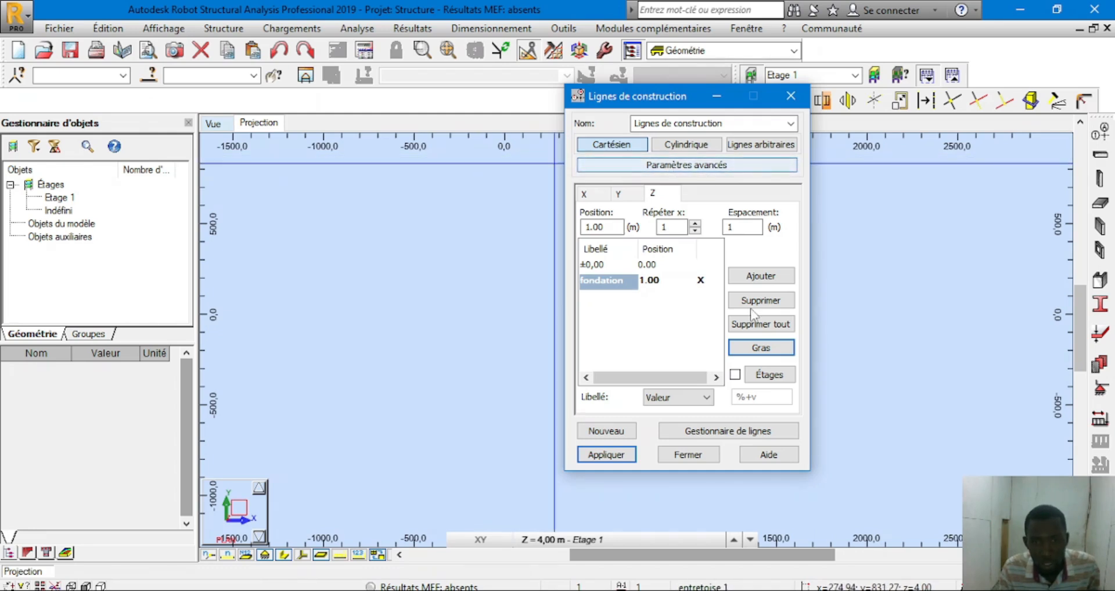
Add two repeated Z levels above the fondation level at 3,1 m spacing
click(695, 224)
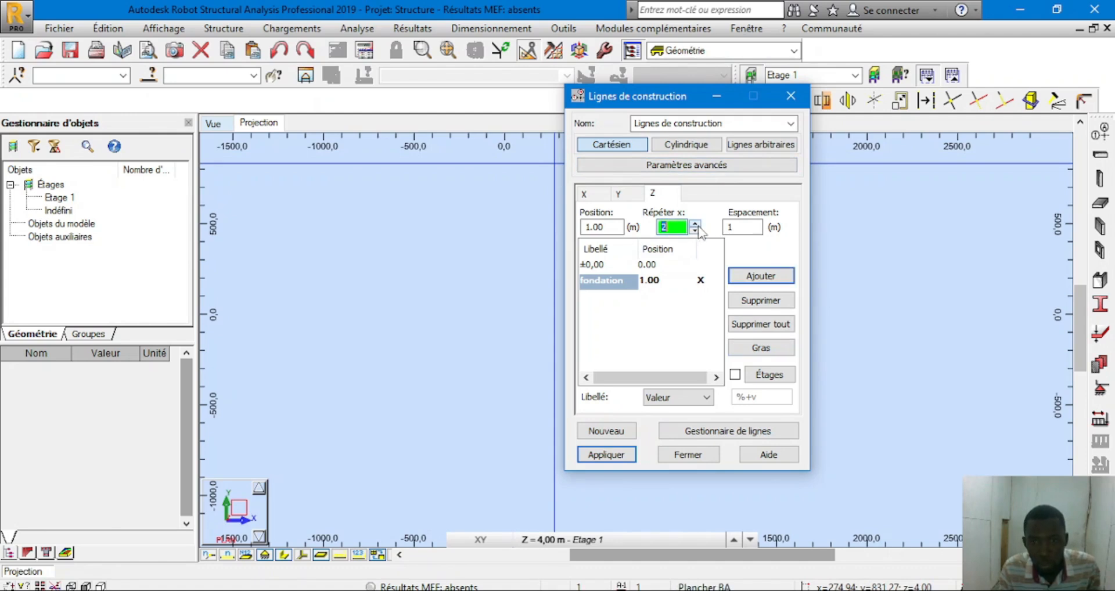
click(730, 227)
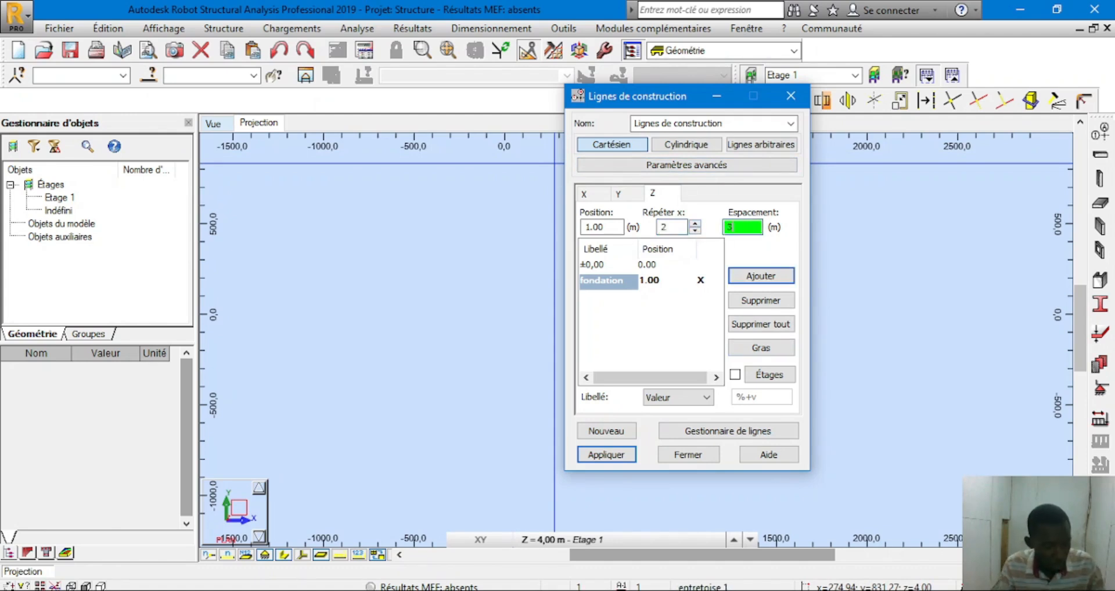
click(754, 280)
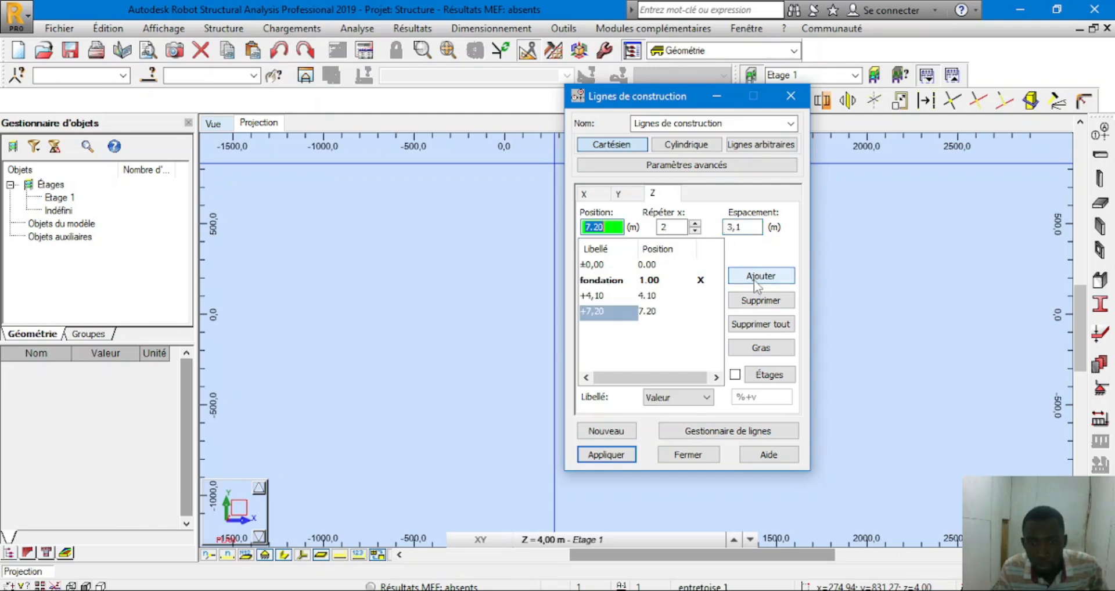
Rename the Z level at 4.10 m as "rdch", applying the name to the selected construction line only
click(598, 290)
click(598, 298)
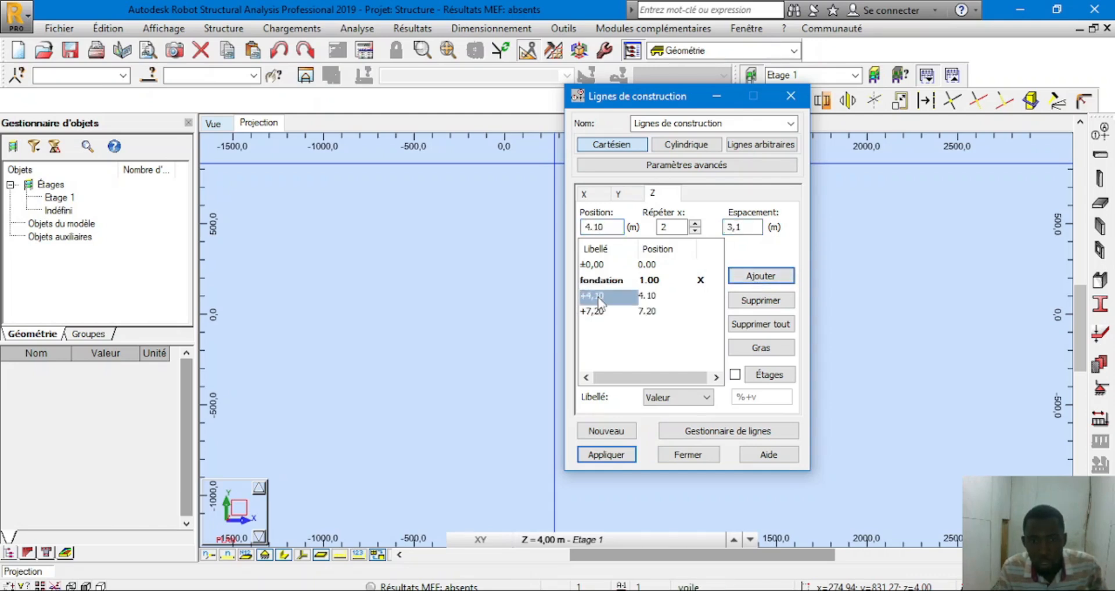
click(598, 298)
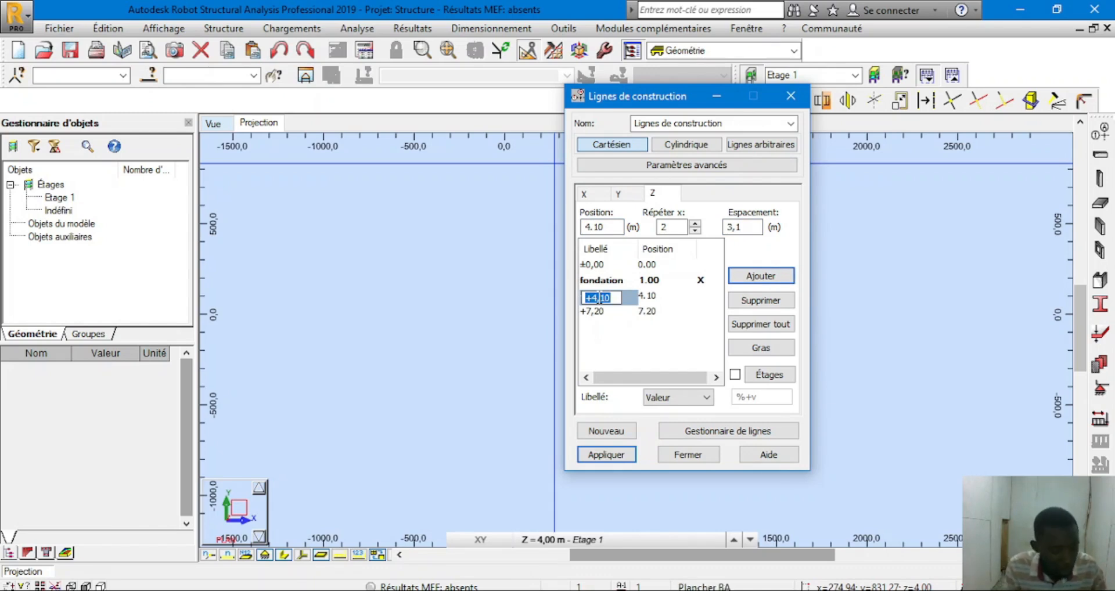
text(e)
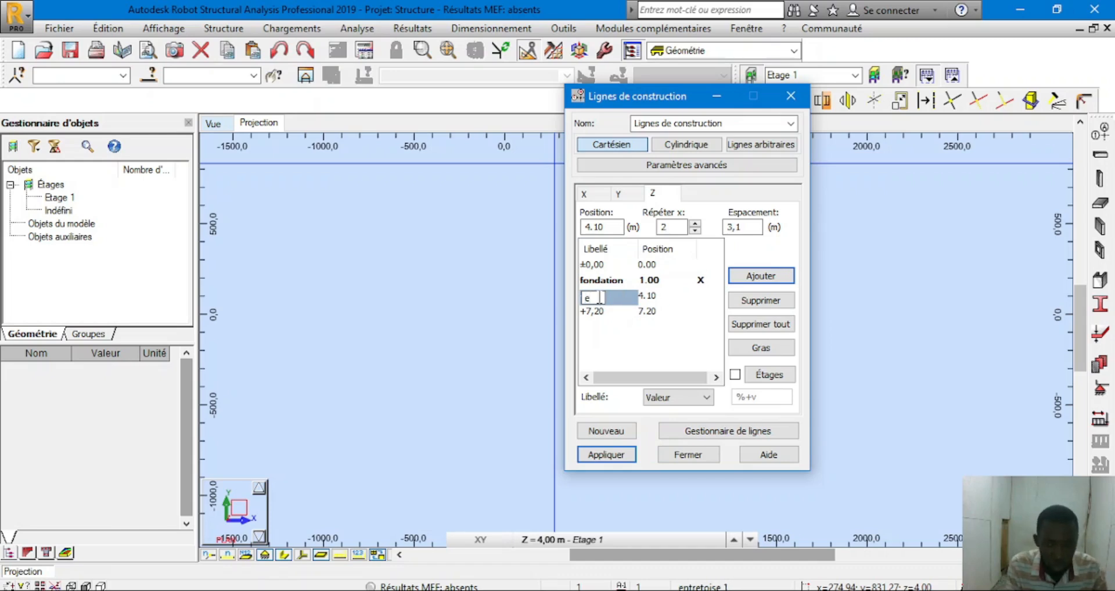
text(tage)
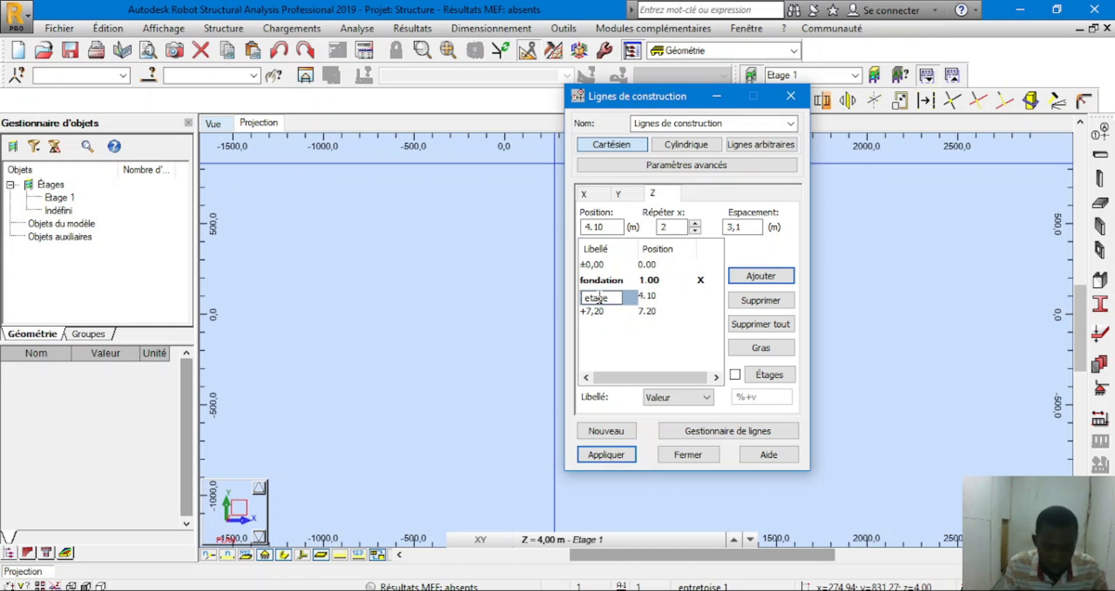
key(BackSpace)
key(BackSpace)
key(BackSpace)
text(rdc)
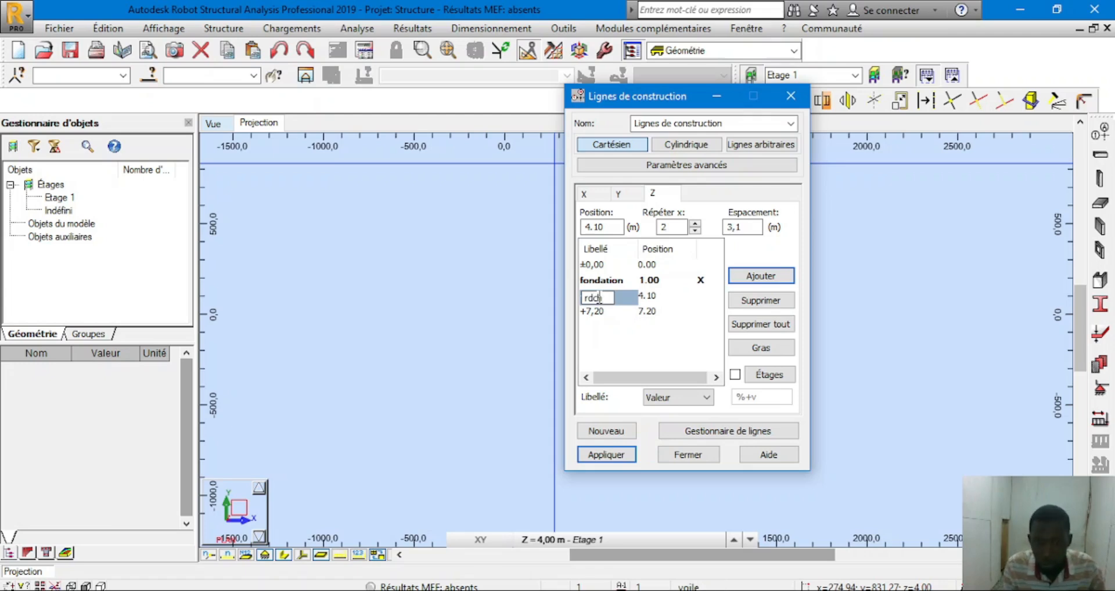
text(h)
key(Return)
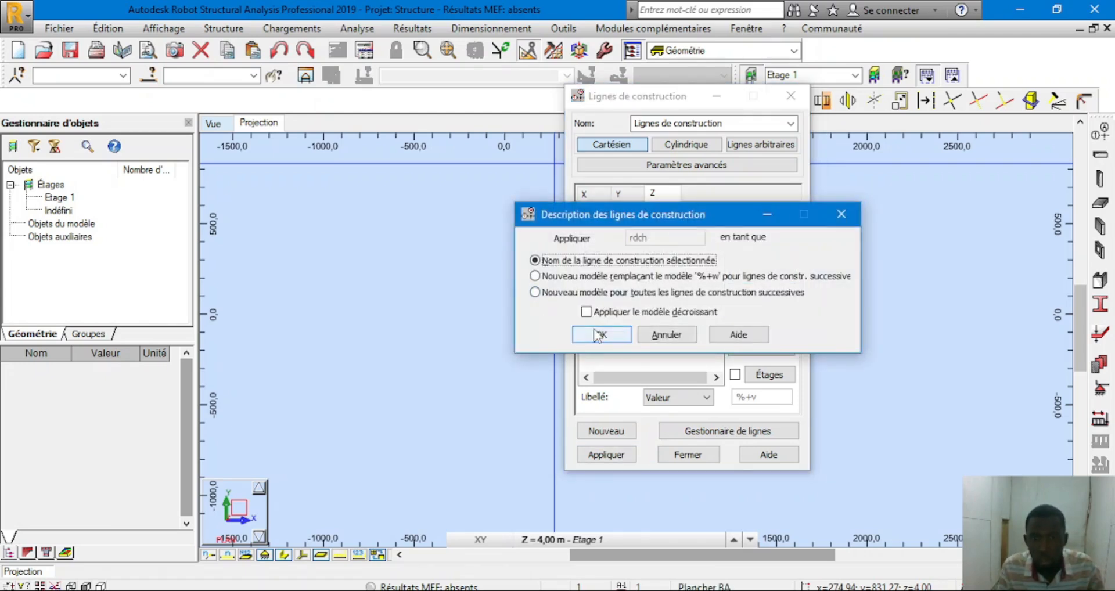
click(598, 335)
Rename the Z level at 7.20 m as "etage", applying the name to the selected construction line only
click(598, 312)
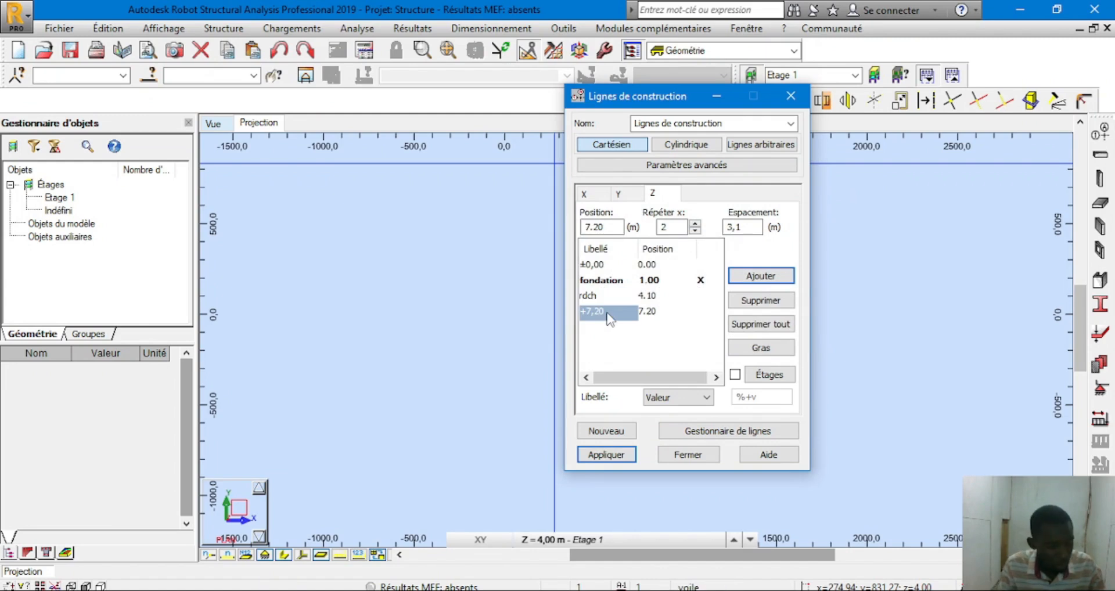
click(608, 314)
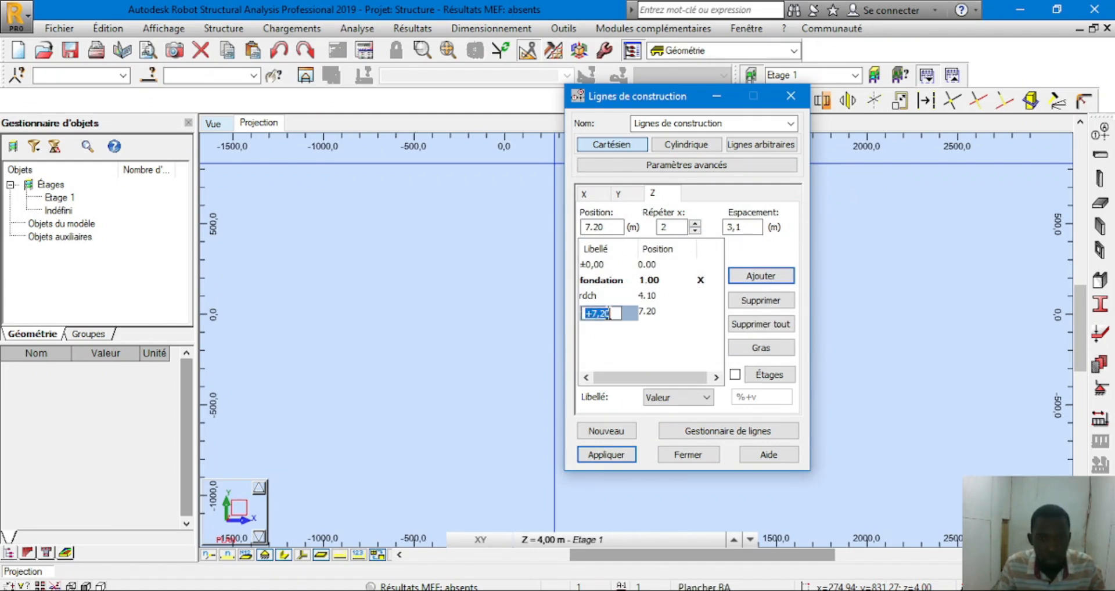
text(etage)
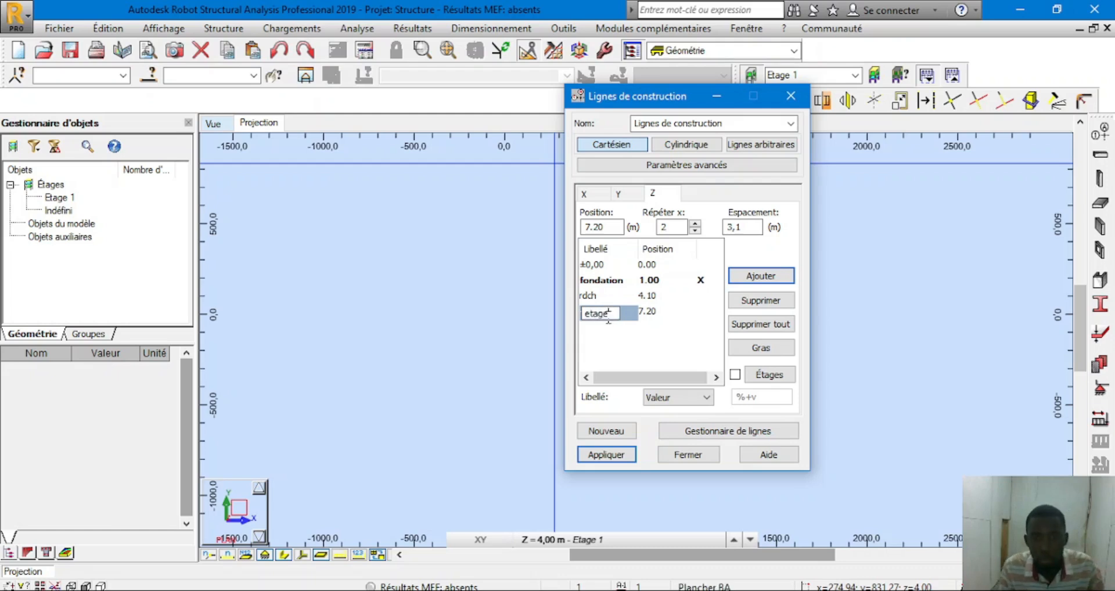
click(616, 337)
click(616, 337)
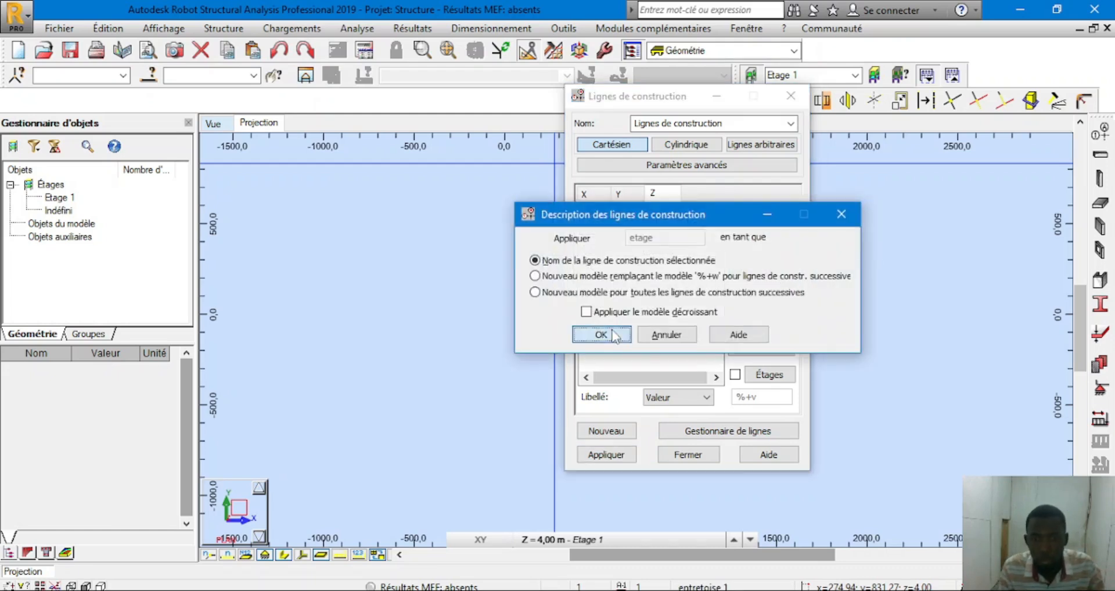
Mark the etage and rdch levels bold, keeping the fondation level bold as well
click(761, 347)
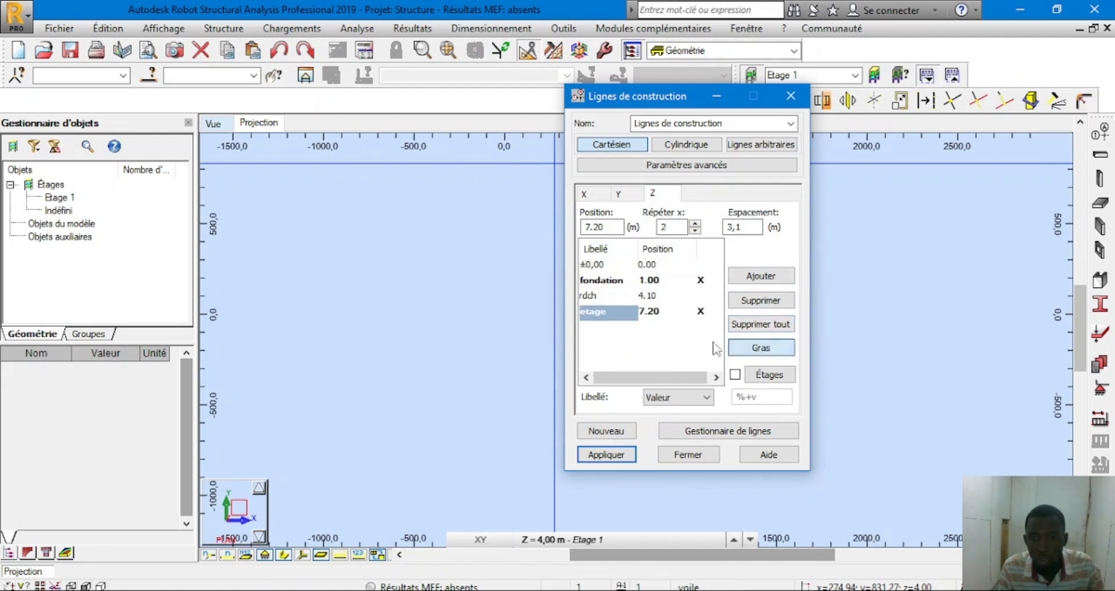
click(604, 296)
click(761, 347)
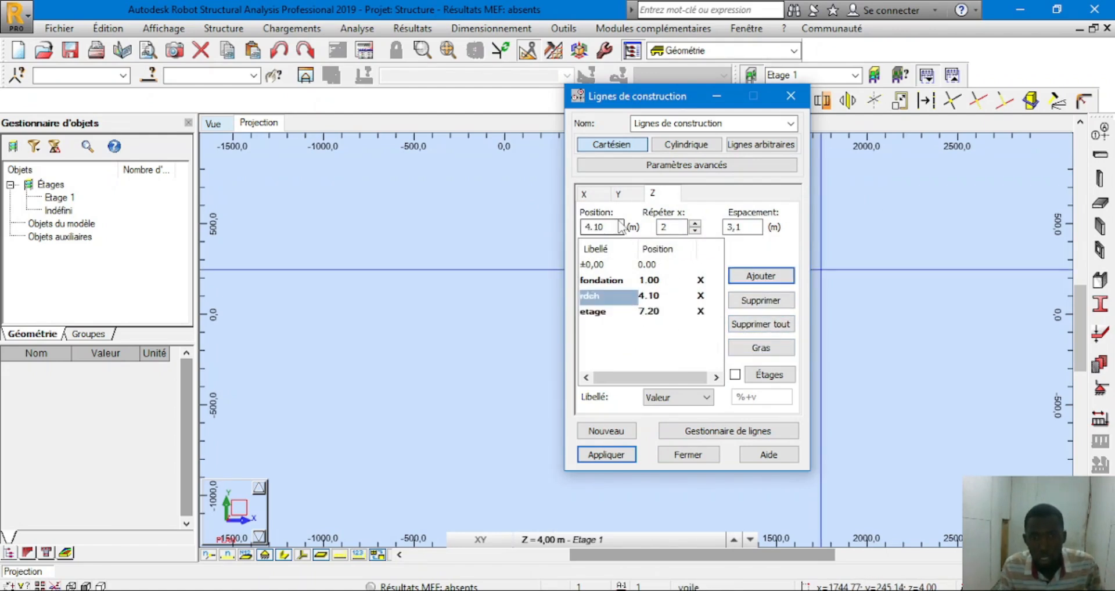
click(595, 196)
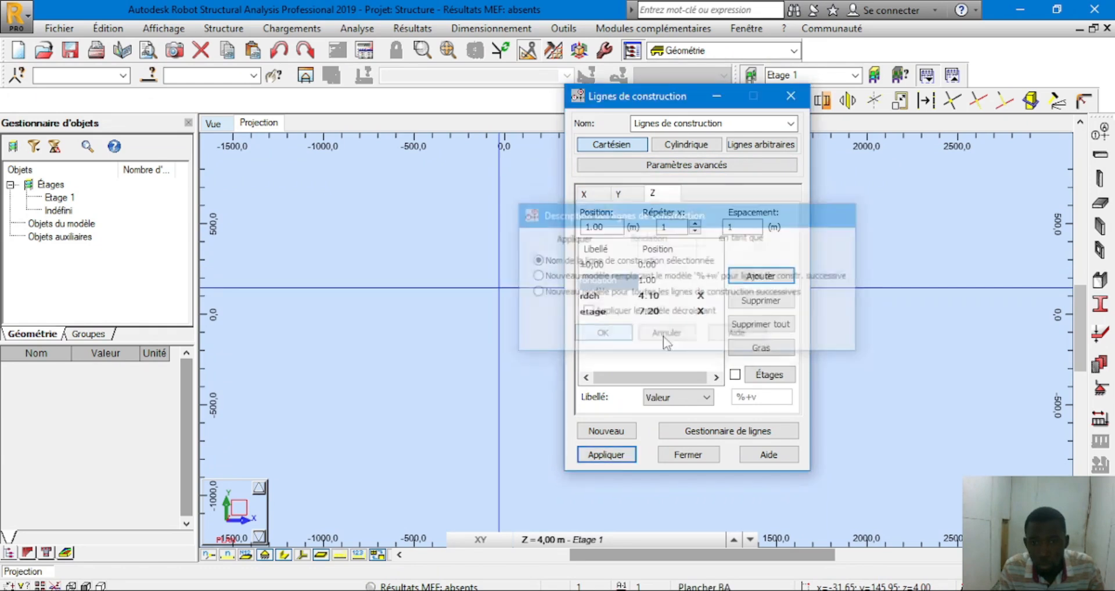
click(761, 347)
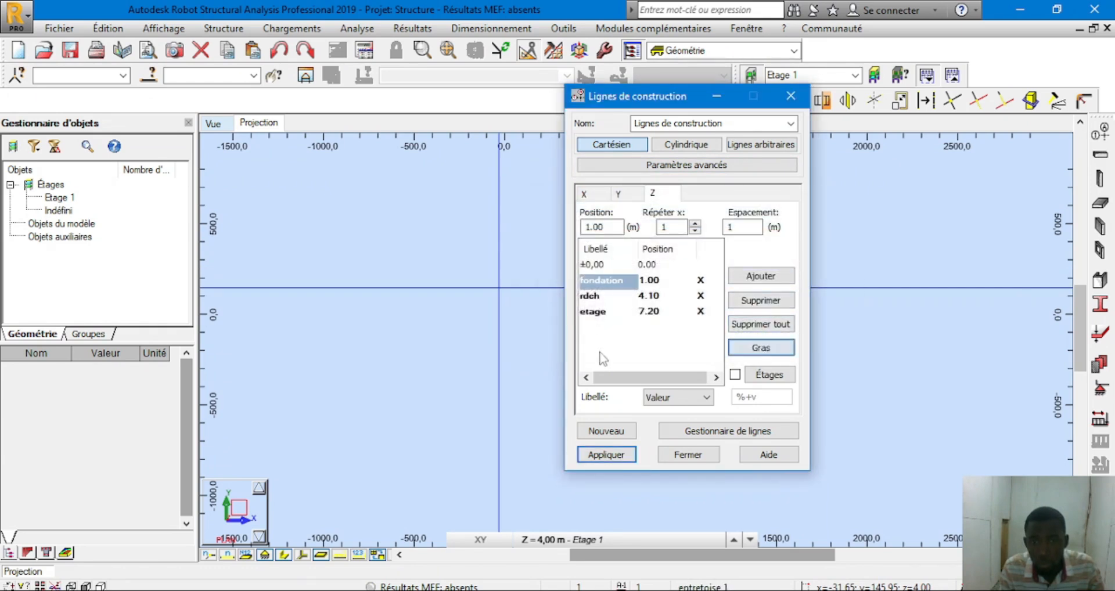
click(669, 333)
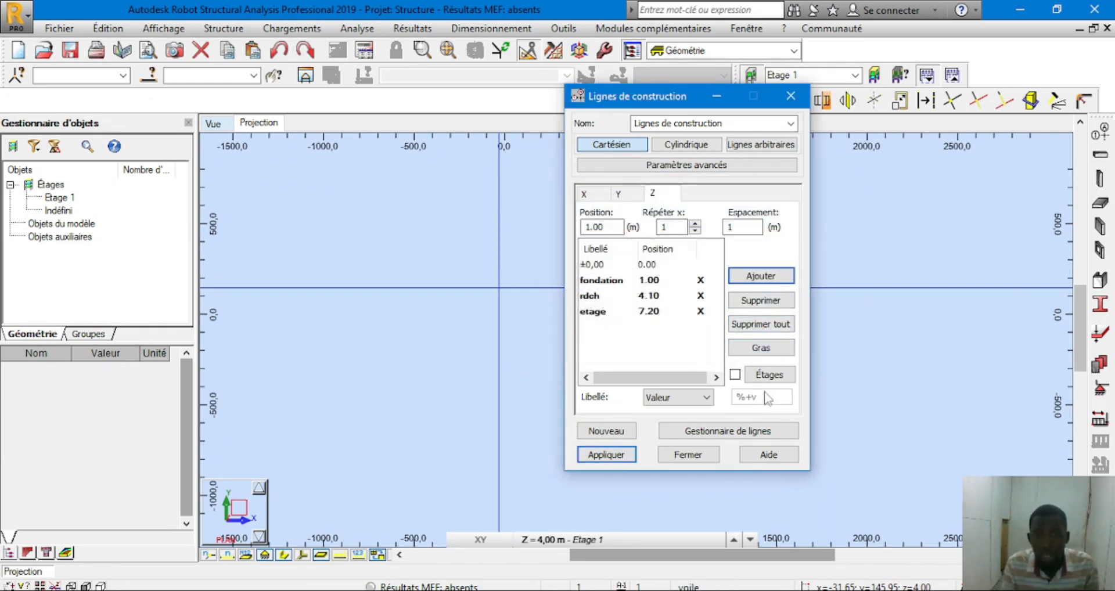
Apply the X, Y and Z construction lines to the model and close their definition dialog
click(607, 454)
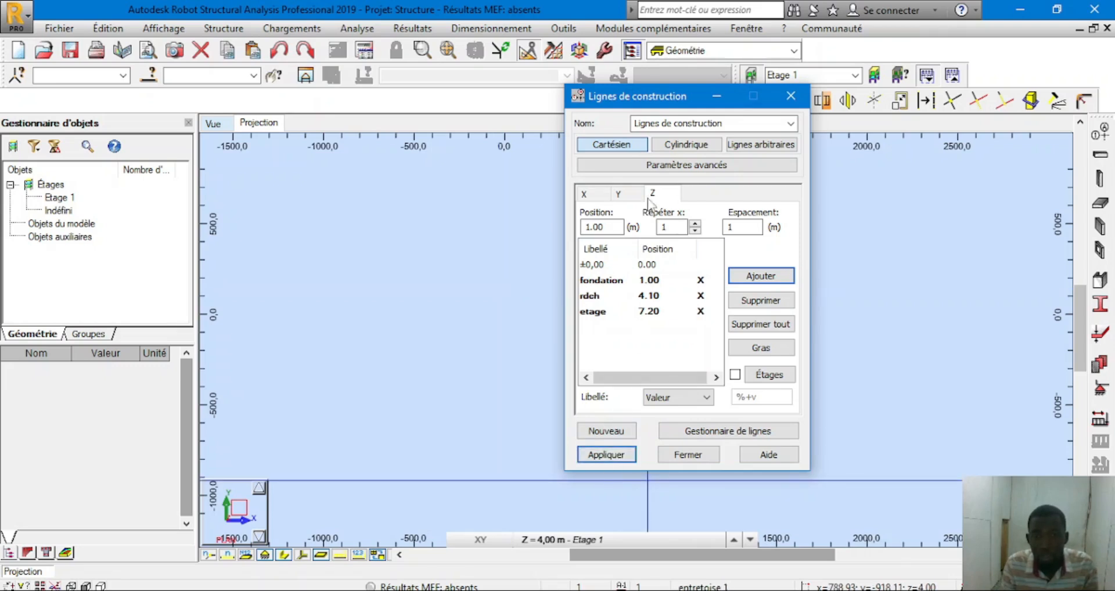
click(583, 193)
click(583, 193)
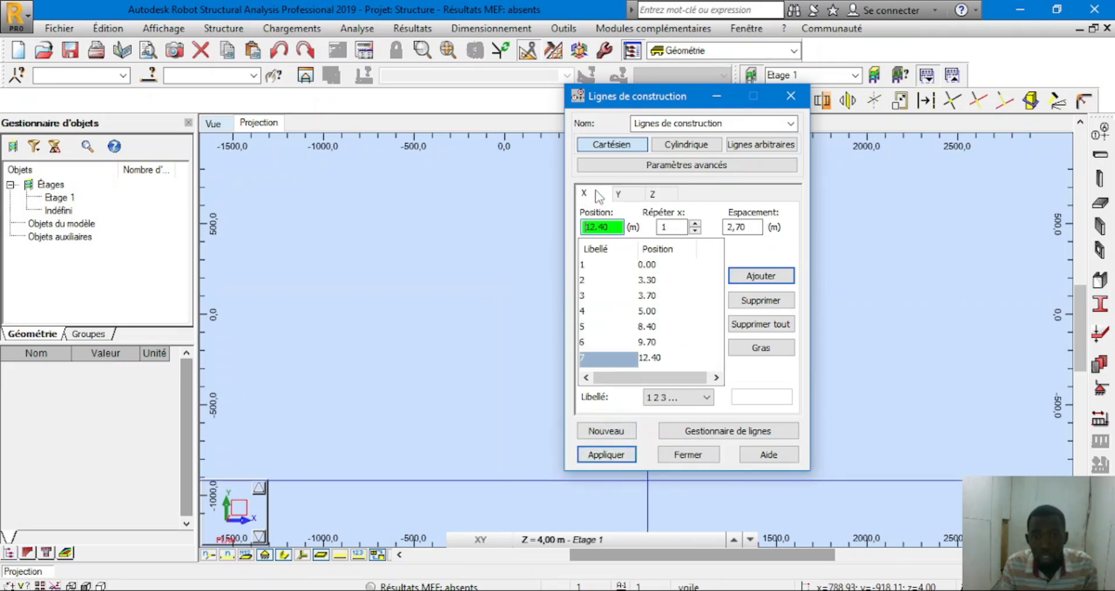
click(607, 455)
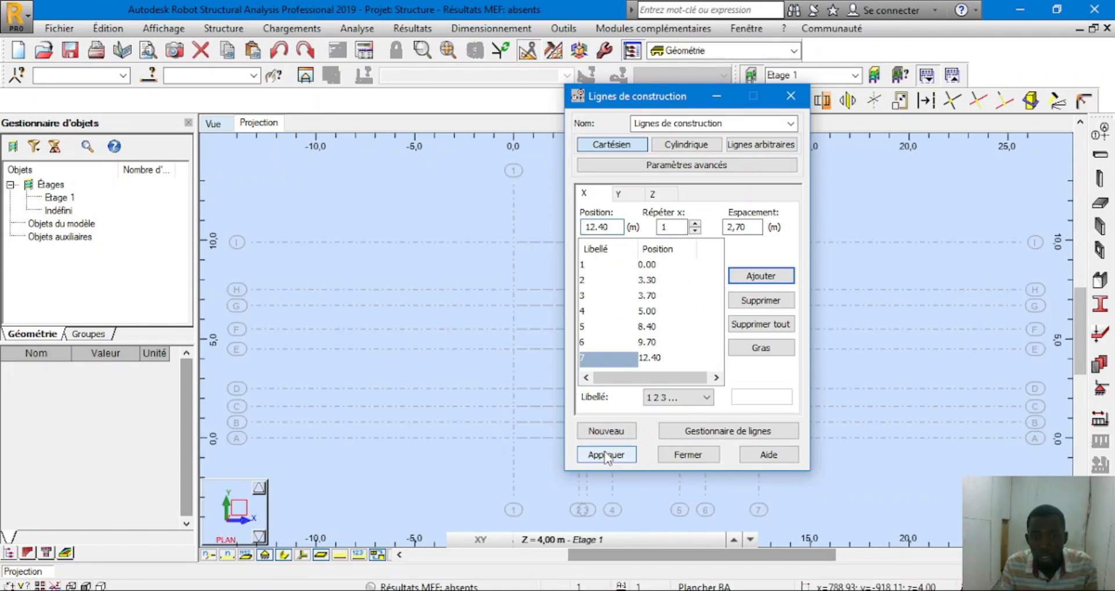
click(687, 455)
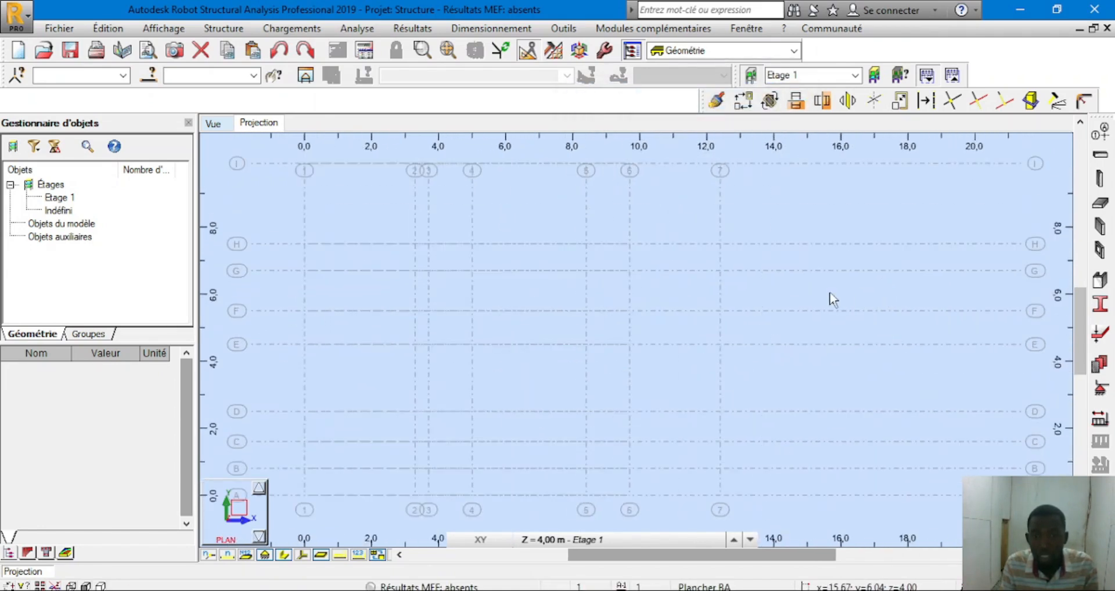
scroll(833, 290, down, 3)
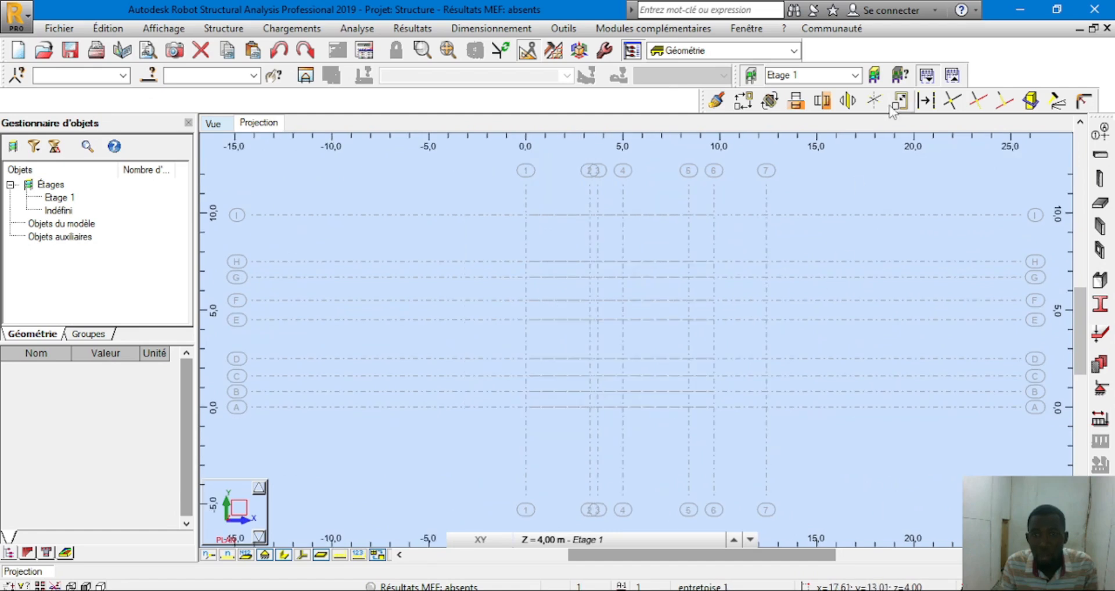
Open the storey definition, switch it to manual definition and delete all defined storeys
click(874, 79)
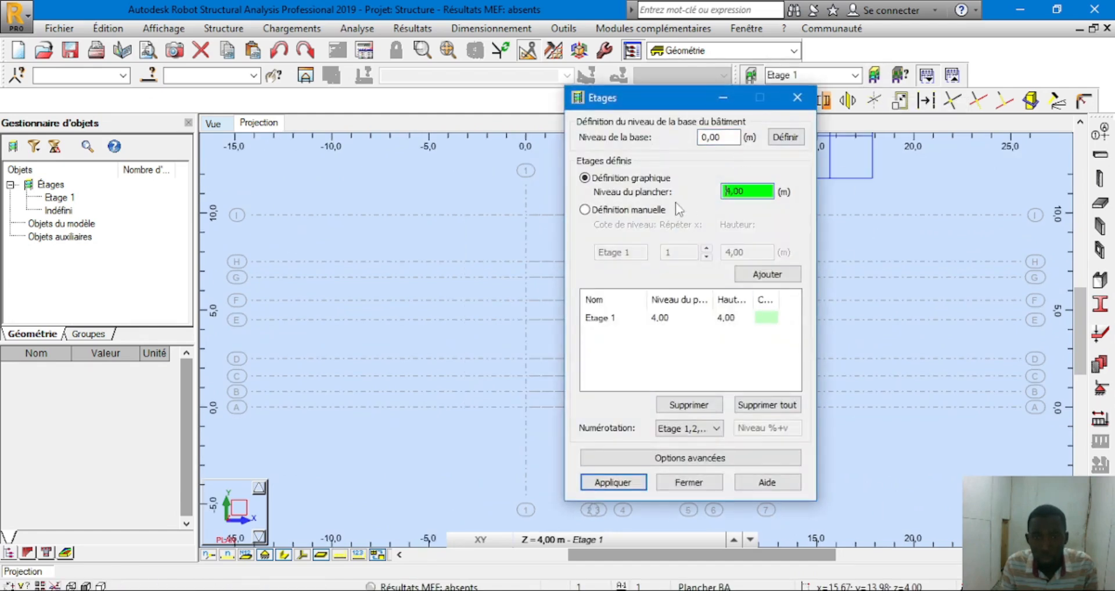
click(619, 211)
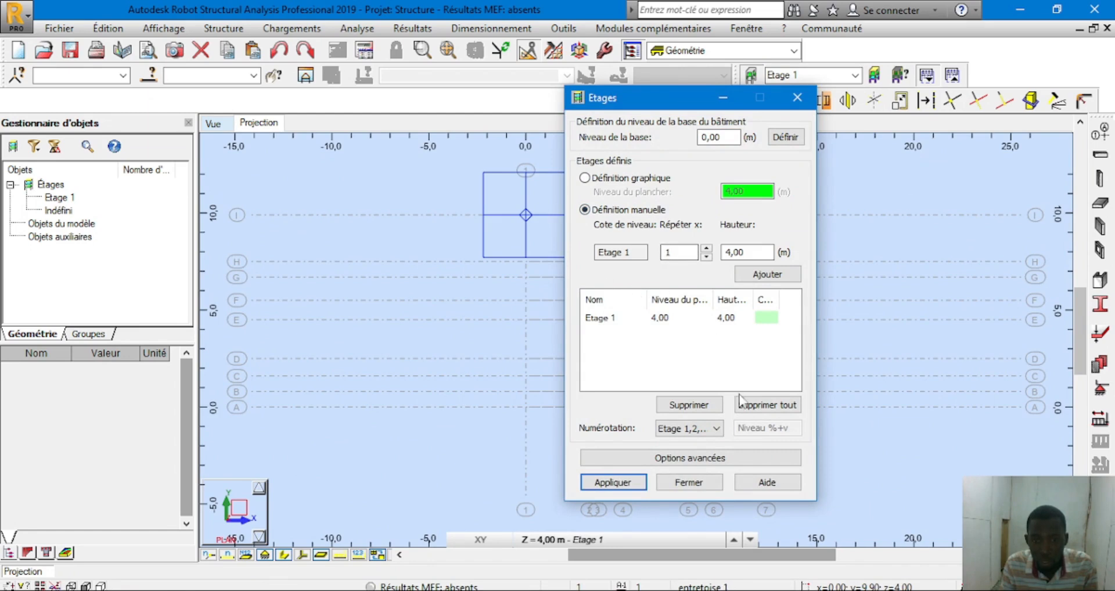
click(769, 407)
Add a first storey with a height of 1 m above the building base, moving the storey dialog off the grid
click(742, 253)
double_click(758, 253)
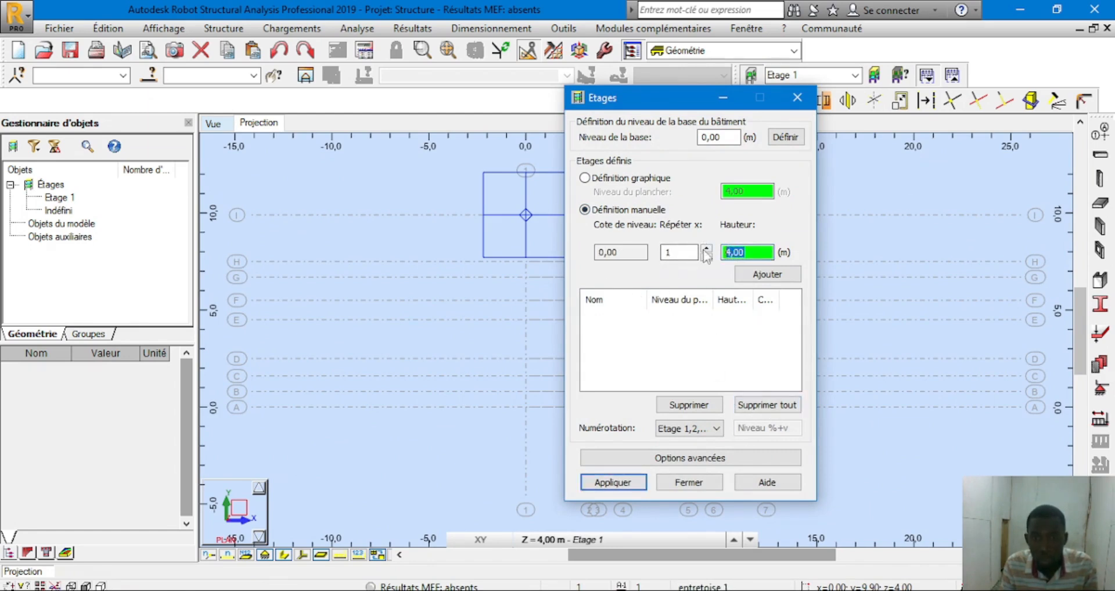
text(0)
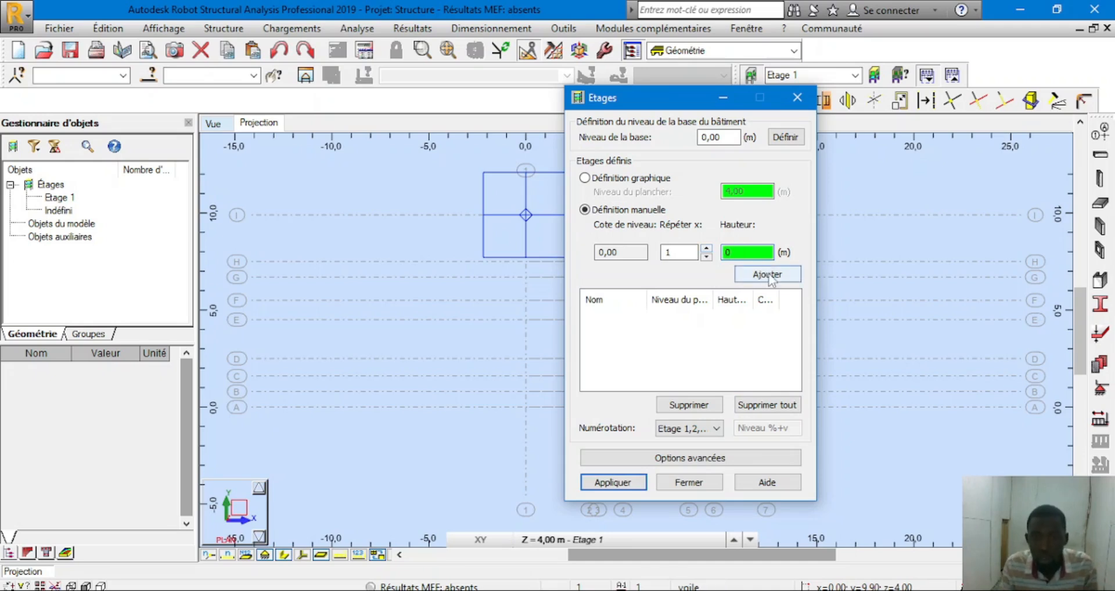
drag(658, 91, 841, 52)
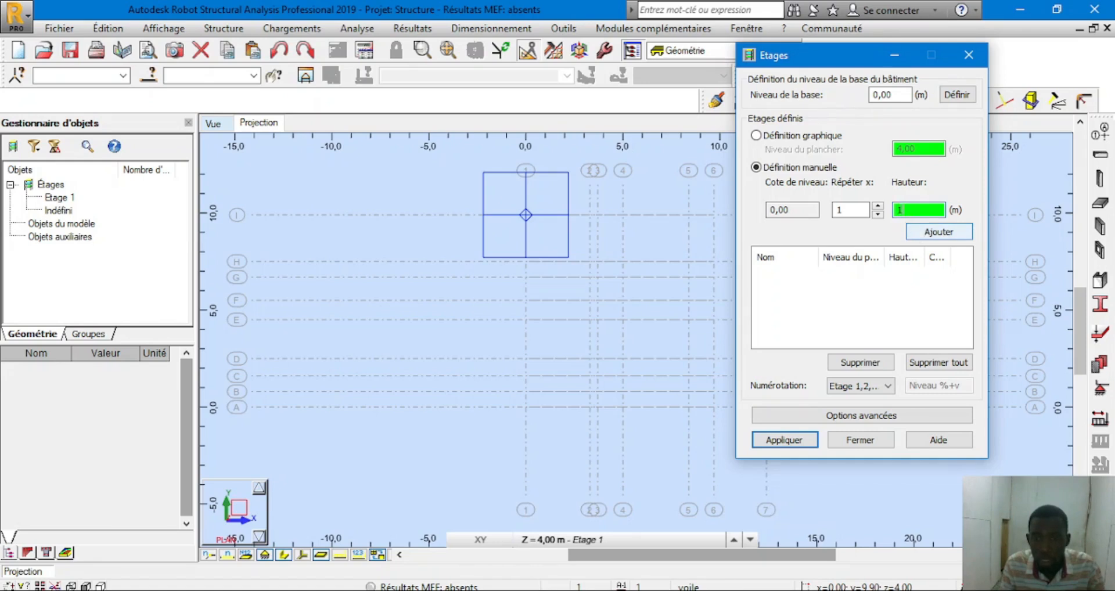
click(937, 235)
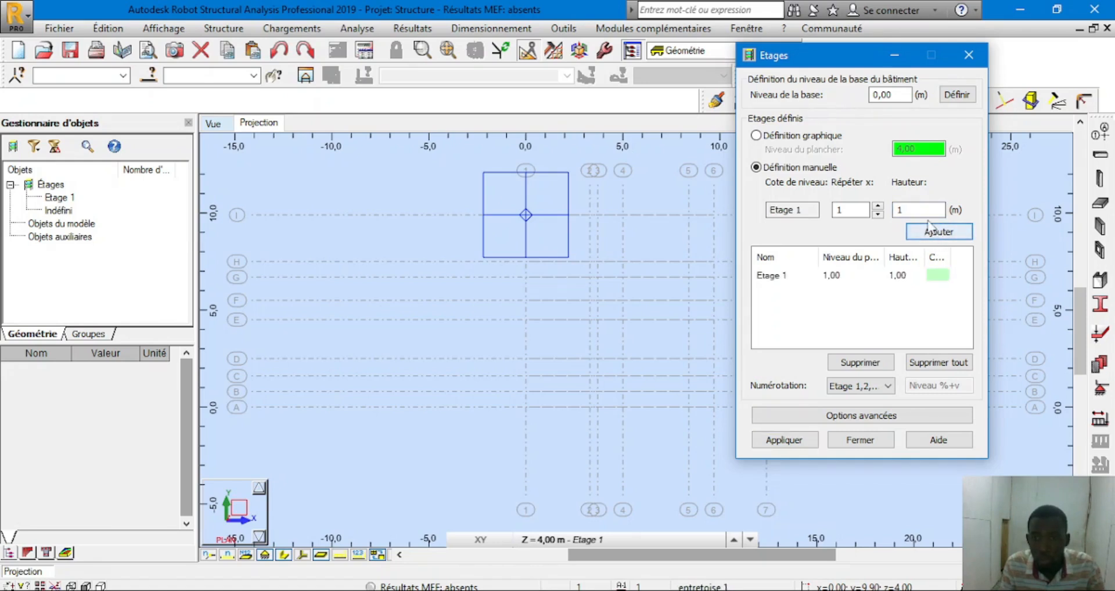
Add two more storeys above the first one, each 3.10 m high
click(921, 210)
click(878, 206)
text(3,10)
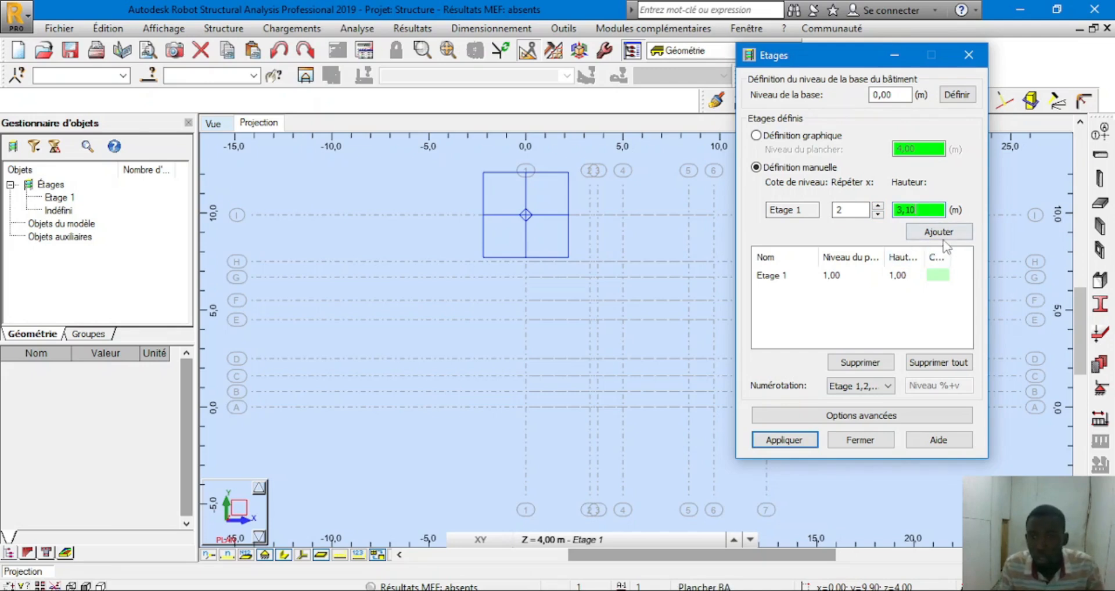
click(939, 231)
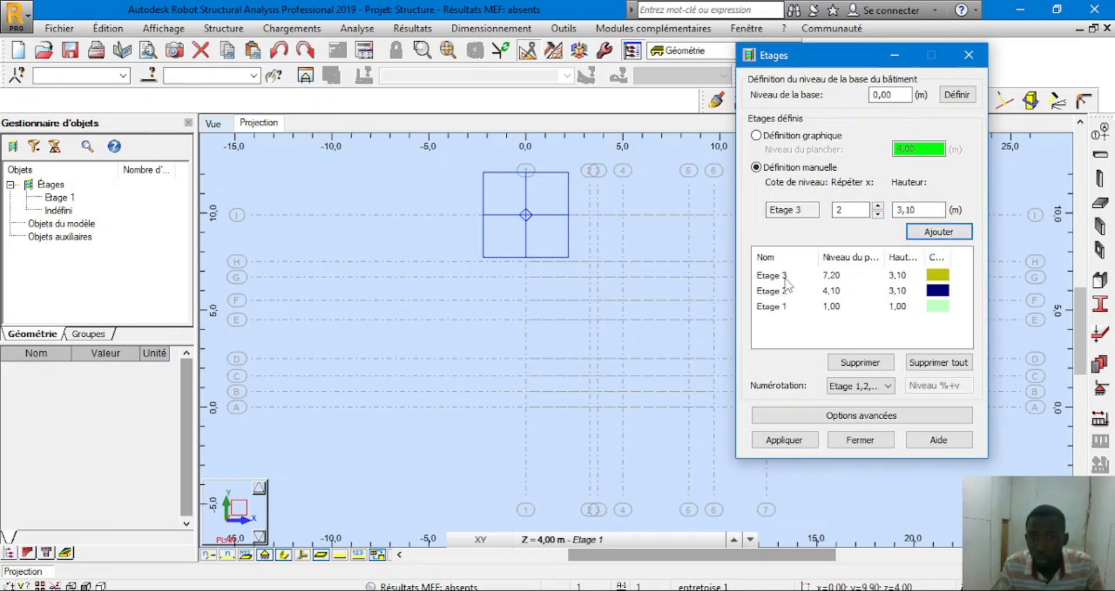
Rename the lowest storey, at 1.00 m, as "fondation", applying the name as a new template for the selected storey only
click(775, 308)
click(775, 307)
text(fondation)
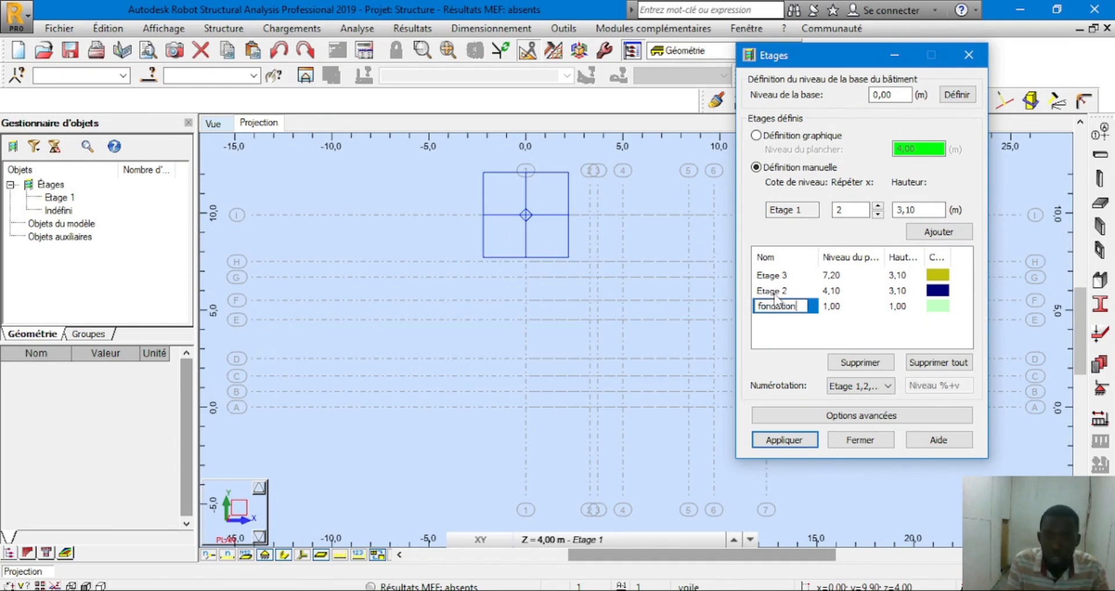
key(Return)
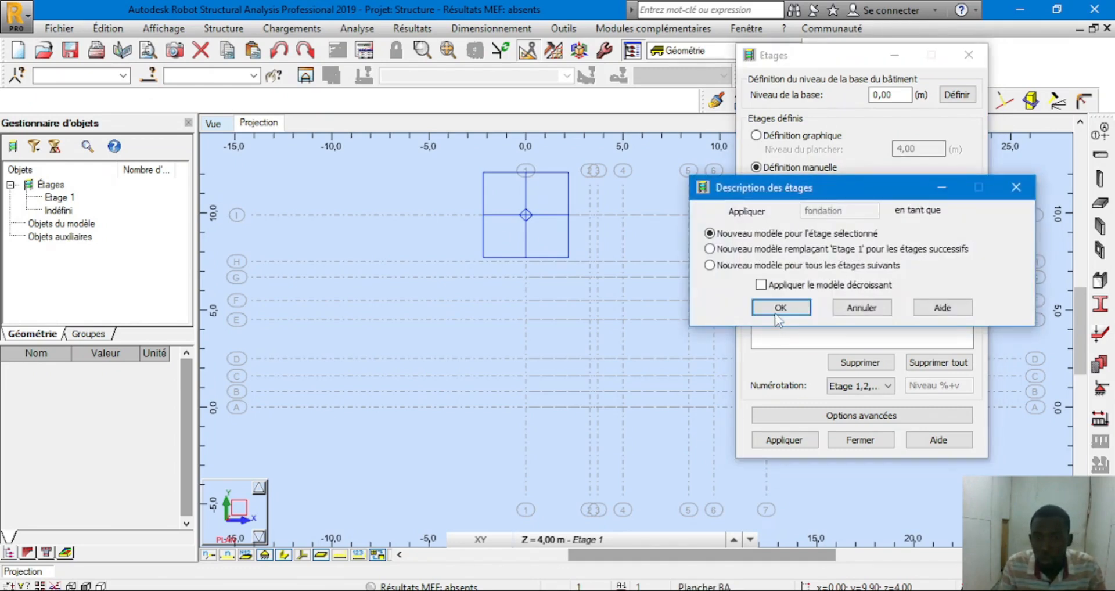
click(778, 309)
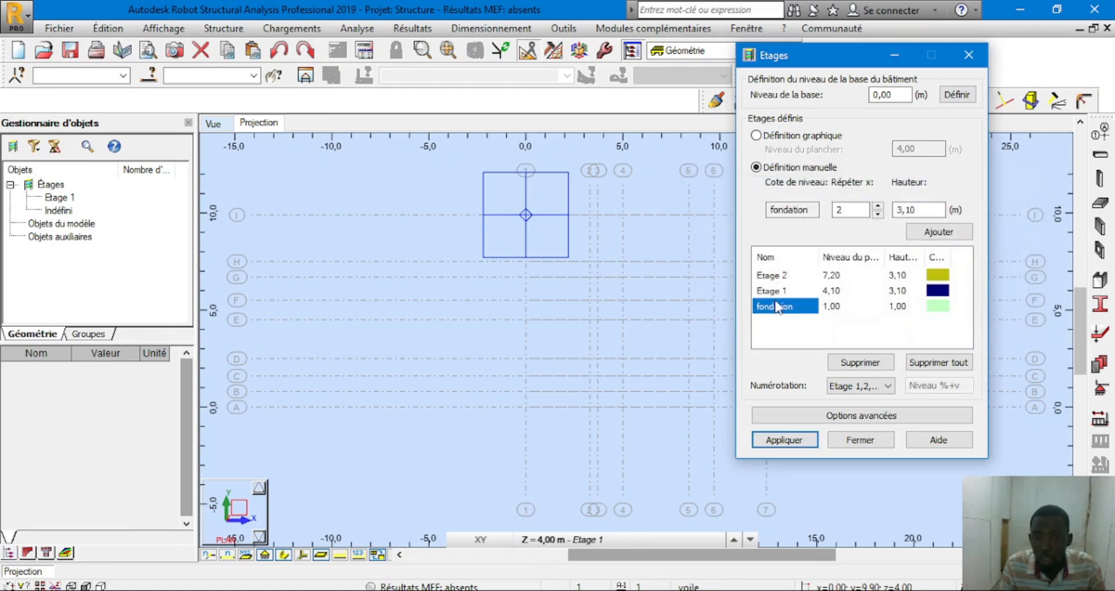
Rename the storey at 4.10 m as "rdch", applying the name to the selected storey only
click(778, 291)
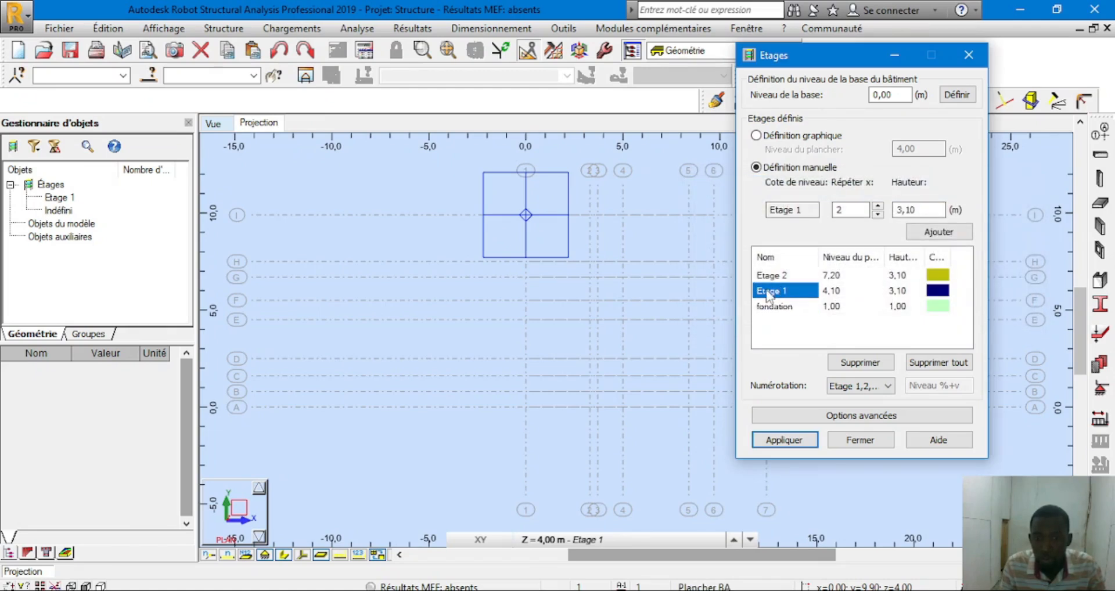
click(768, 293)
text(rdch)
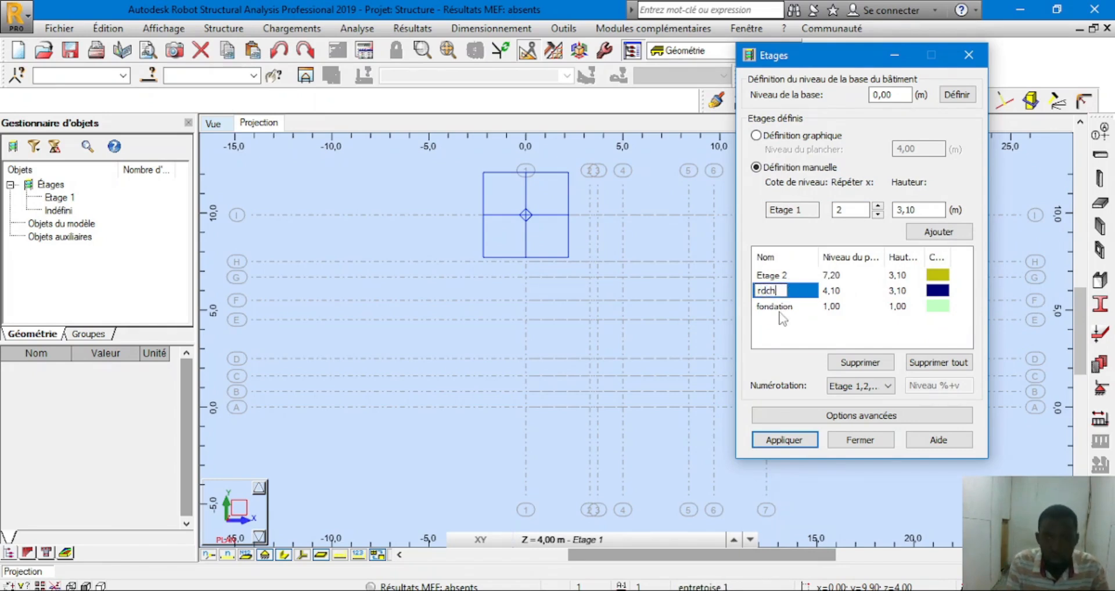
key(Return)
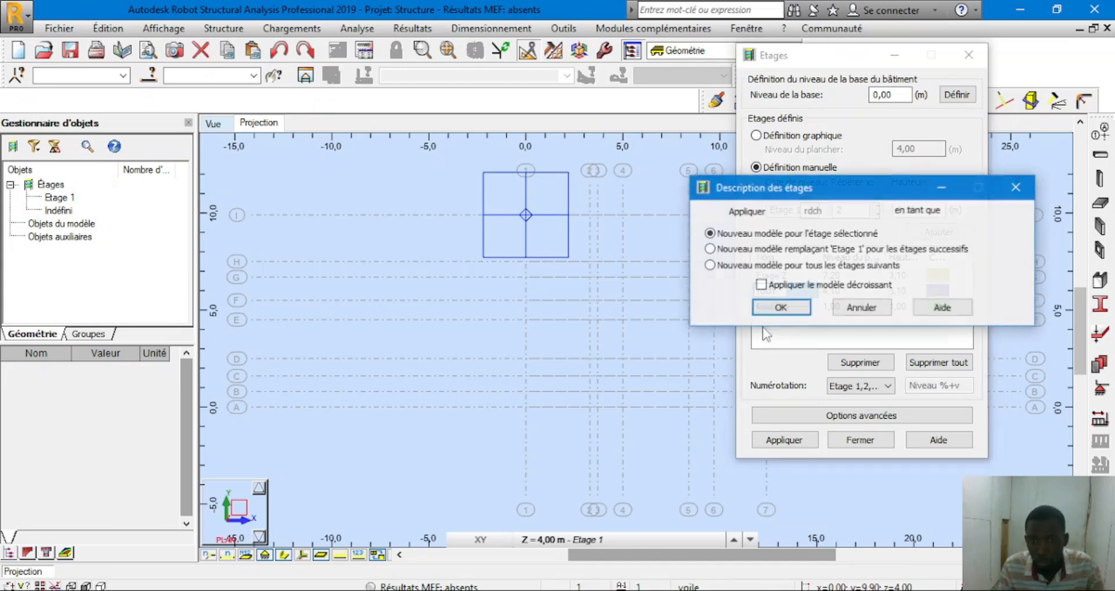
click(725, 308)
Apply the storey definitions to the model, leaving the top storey named Etage 1, and close the dialog
click(773, 278)
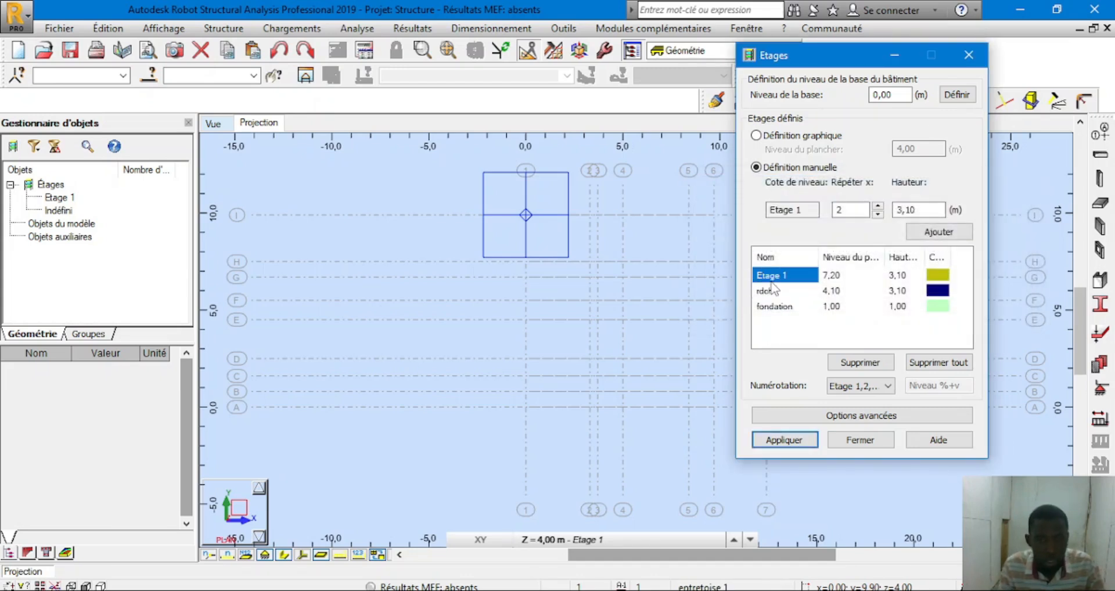
click(790, 337)
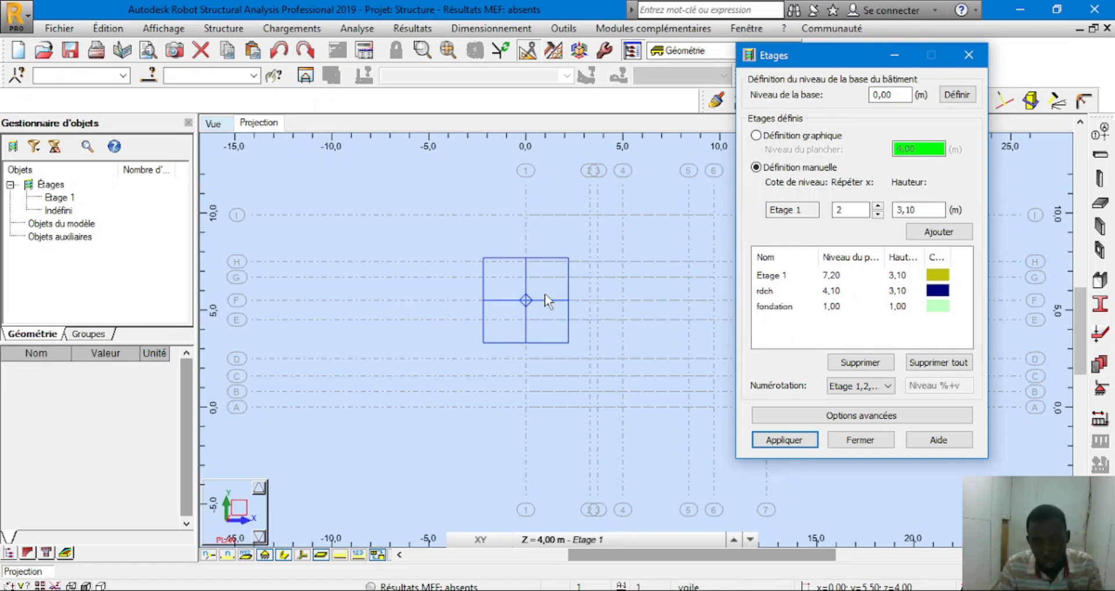
click(806, 441)
click(788, 444)
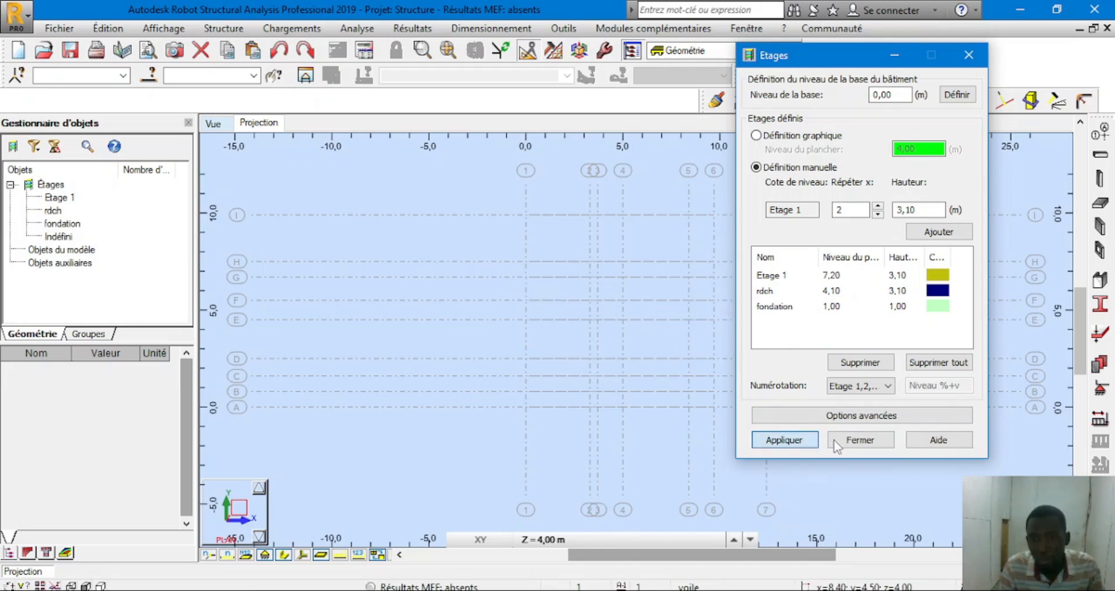
click(861, 440)
Show the 3D view and examine the construction-line grid with its fondation, rdch and etage levels
scroll(454, 323, down, 1)
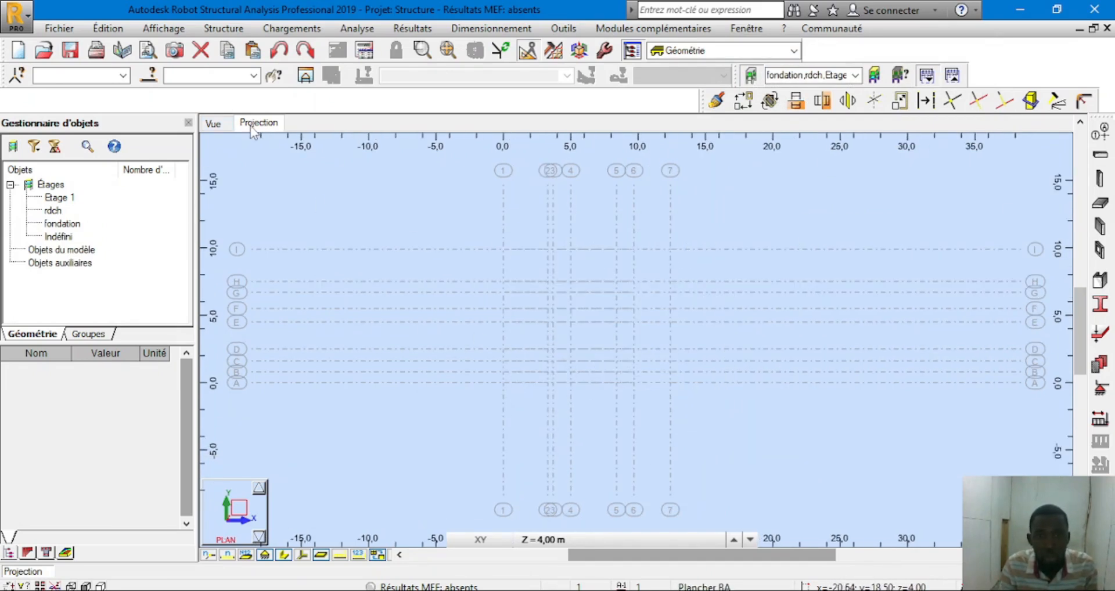
click(213, 123)
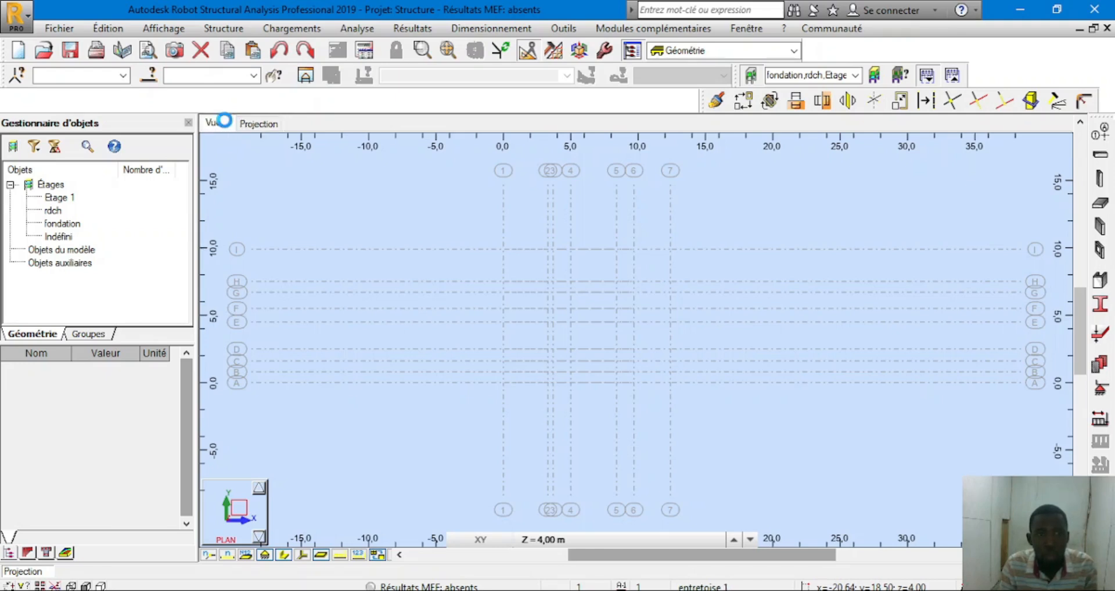
scroll(738, 388, up, 3)
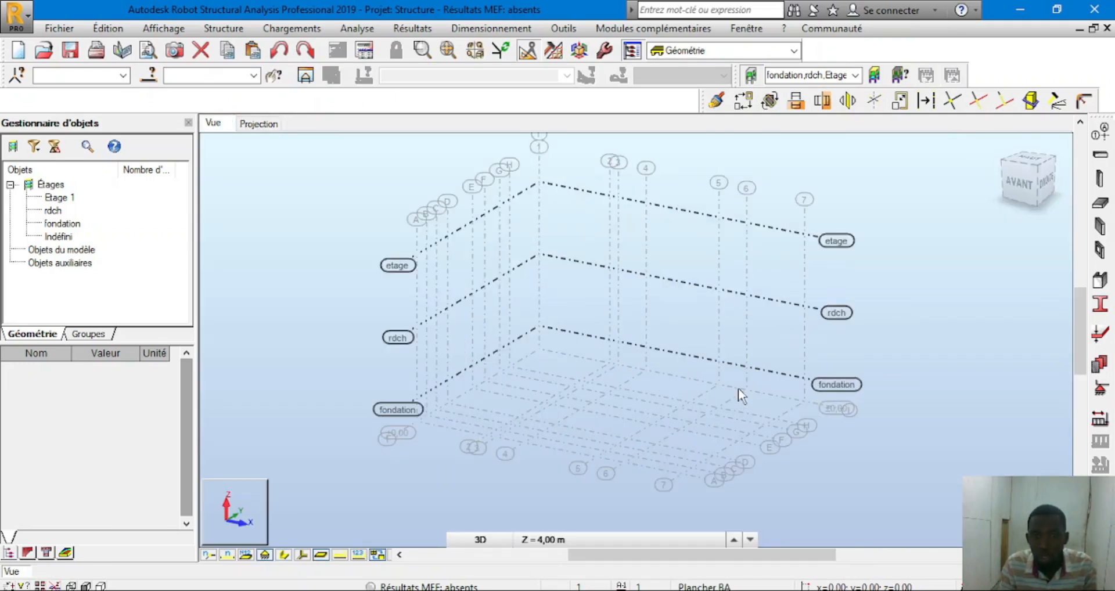
scroll(971, 256, down, 3)
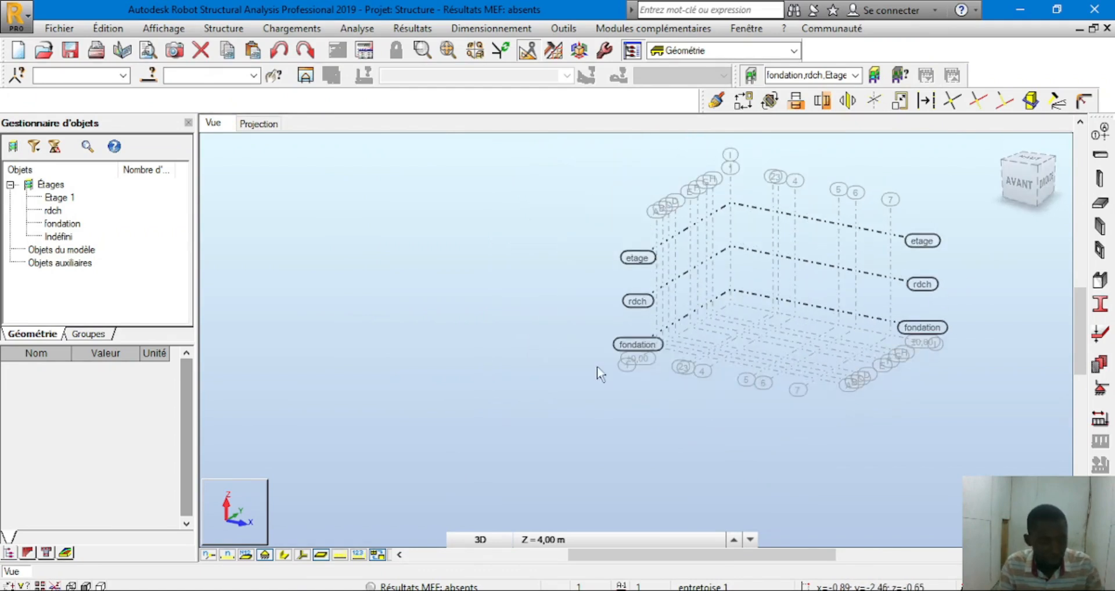
scroll(727, 337, up, 2)
scroll(727, 337, down, 2)
scroll(959, 331, up, 2)
scroll(891, 341, up, 3)
scroll(801, 346, down, 2)
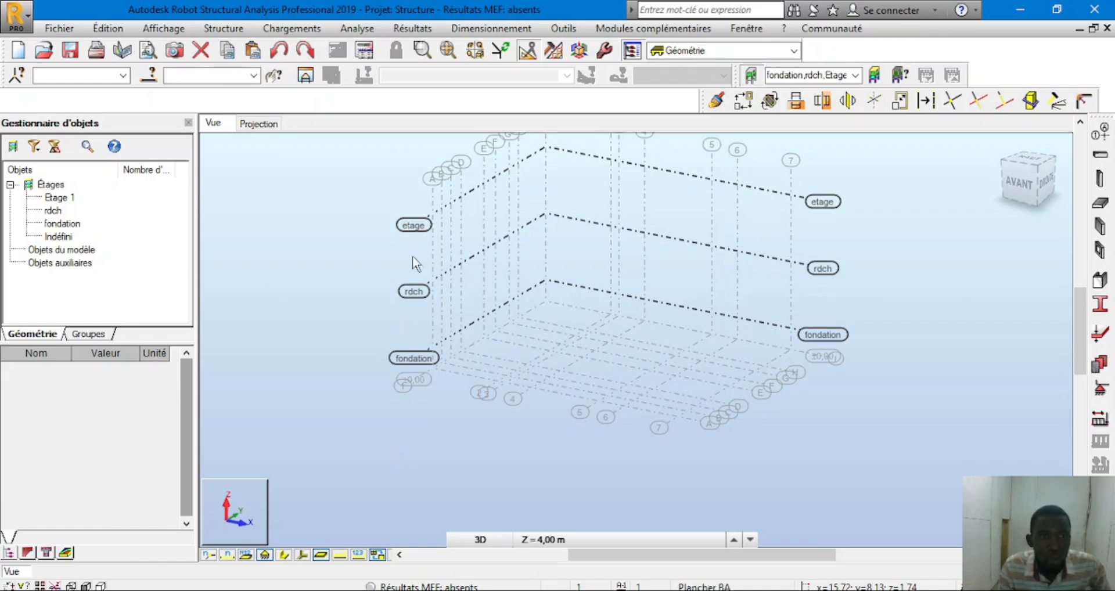
Pan the 3D view with the Panoramique command to bring the whole construction-line grid into sight
click(143, 29)
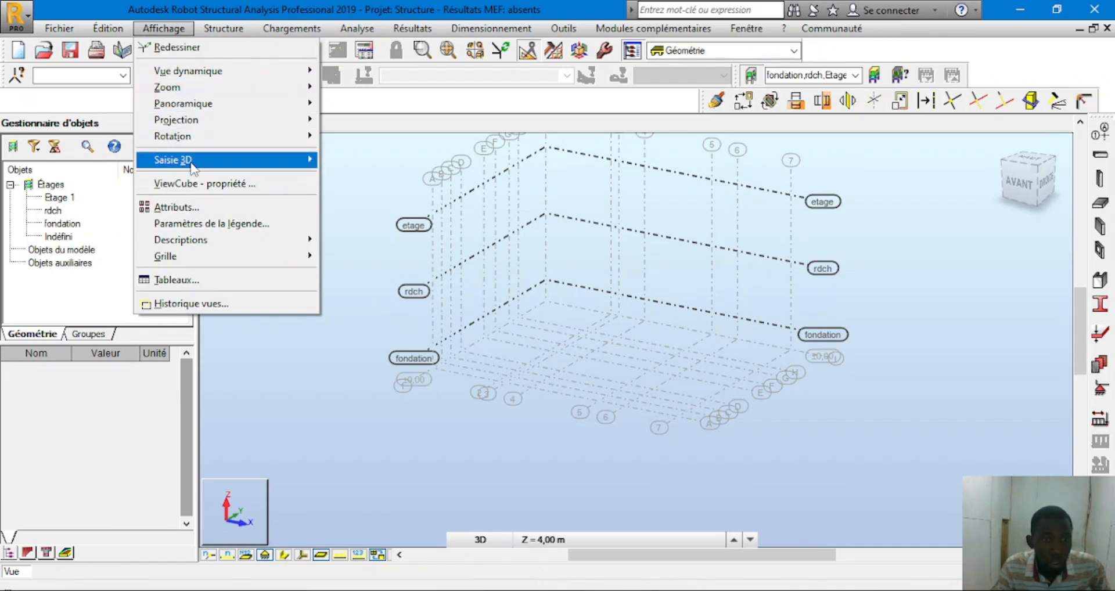
mouse_move(191, 166)
mouse_move(199, 145)
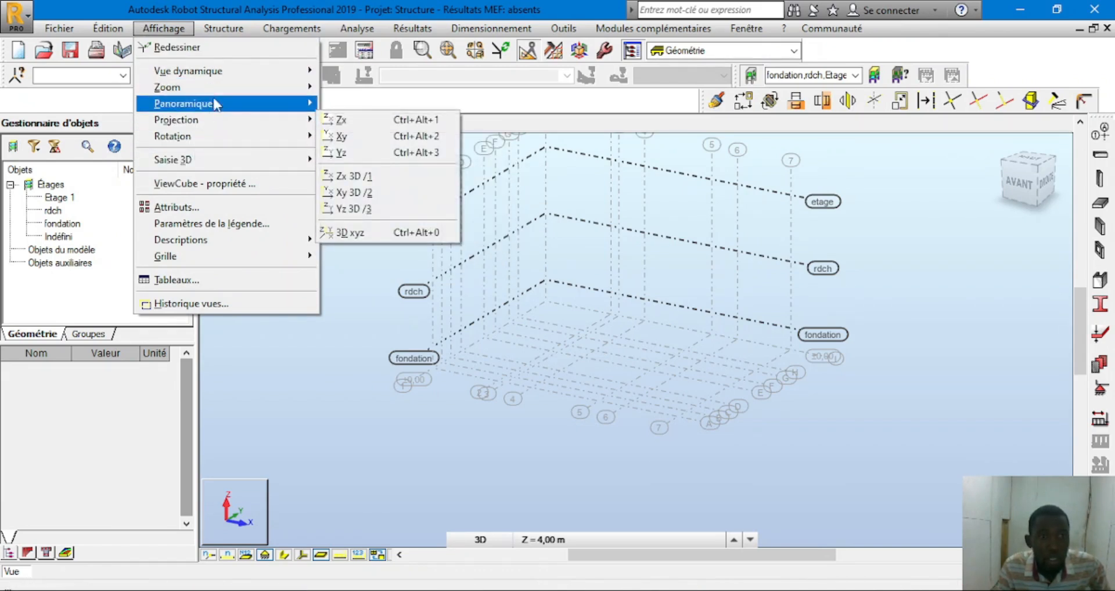
mouse_move(213, 87)
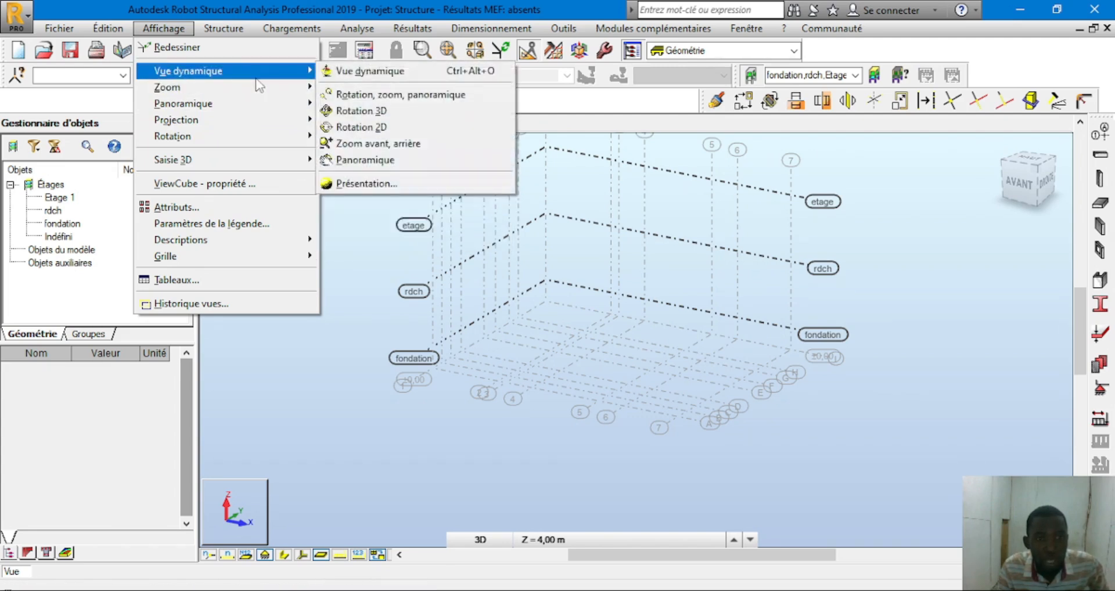
click(365, 160)
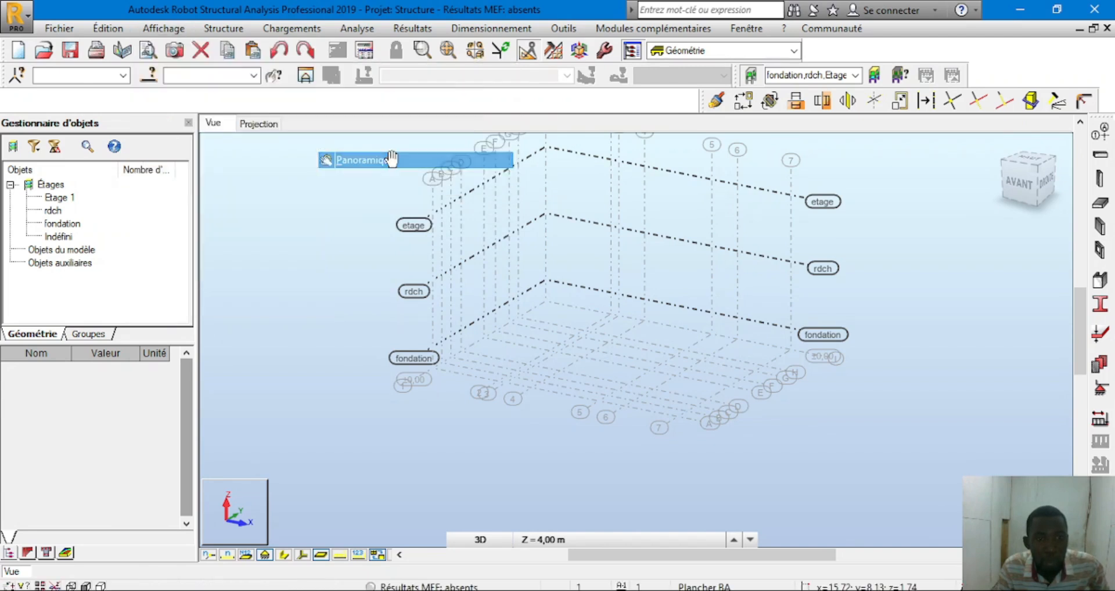
drag(427, 307, 375, 343)
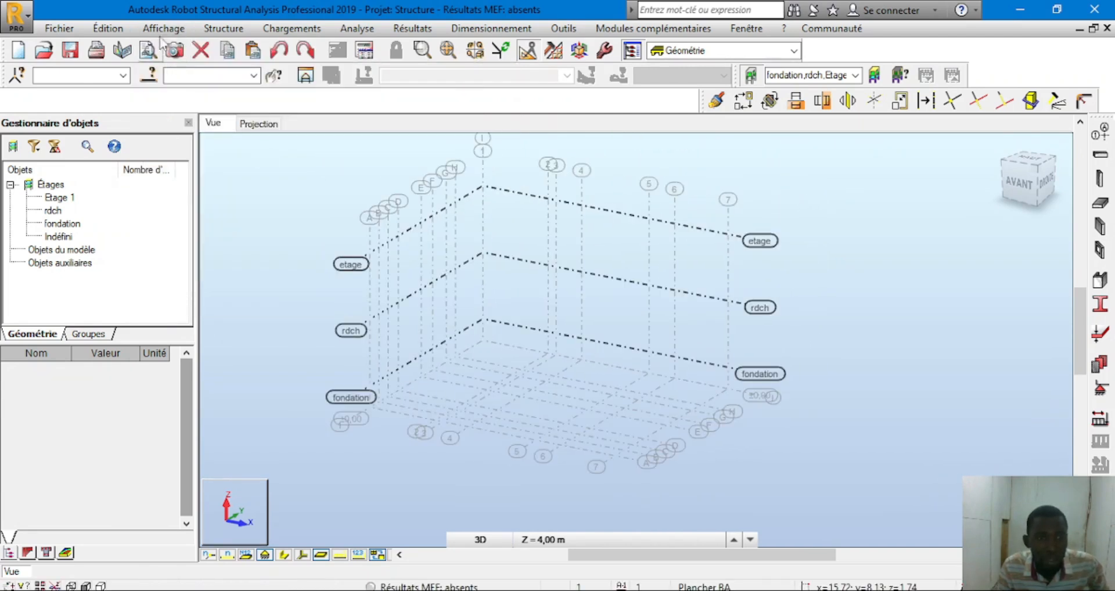
Rotate the 3D view with Rotation 3D and inspect the level lines up close and from the front
right_click(484, 360)
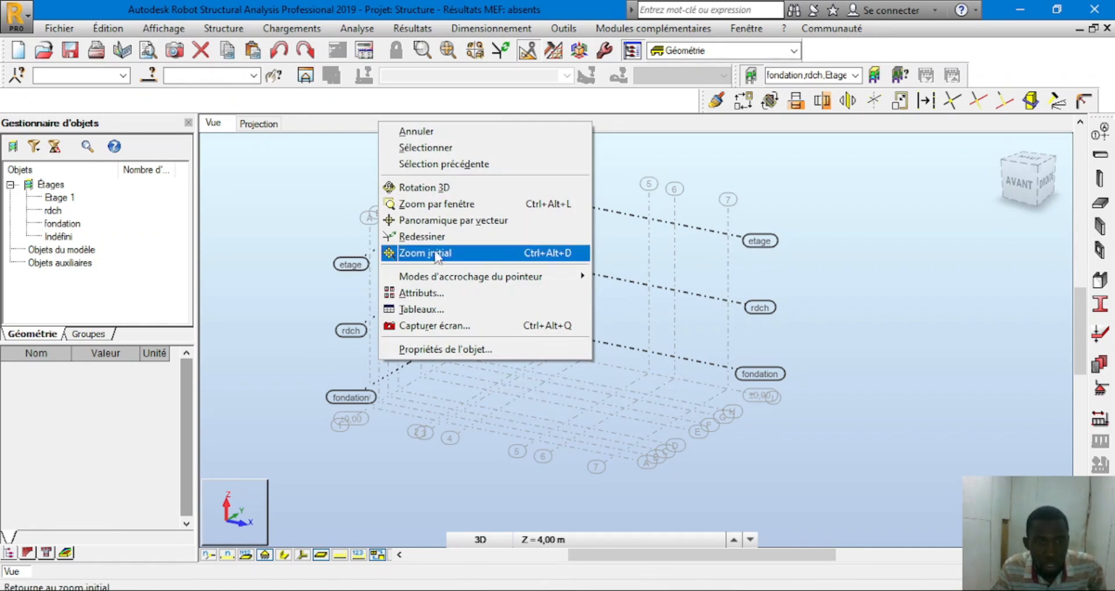
click(427, 187)
drag(461, 313, 568, 341)
scroll(568, 340, up, 3)
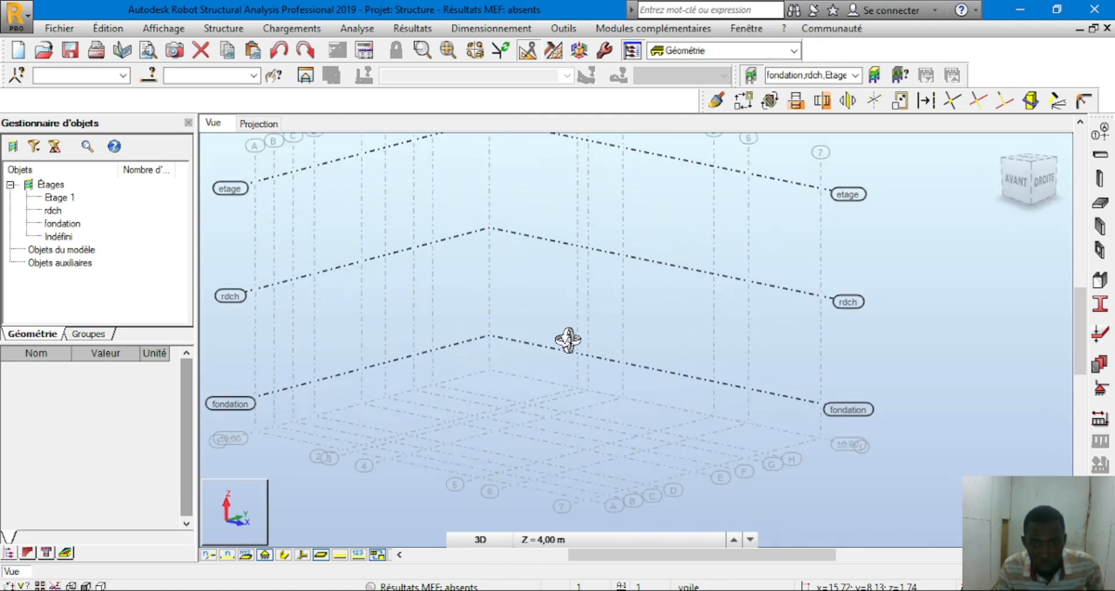
scroll(836, 430, up, 3)
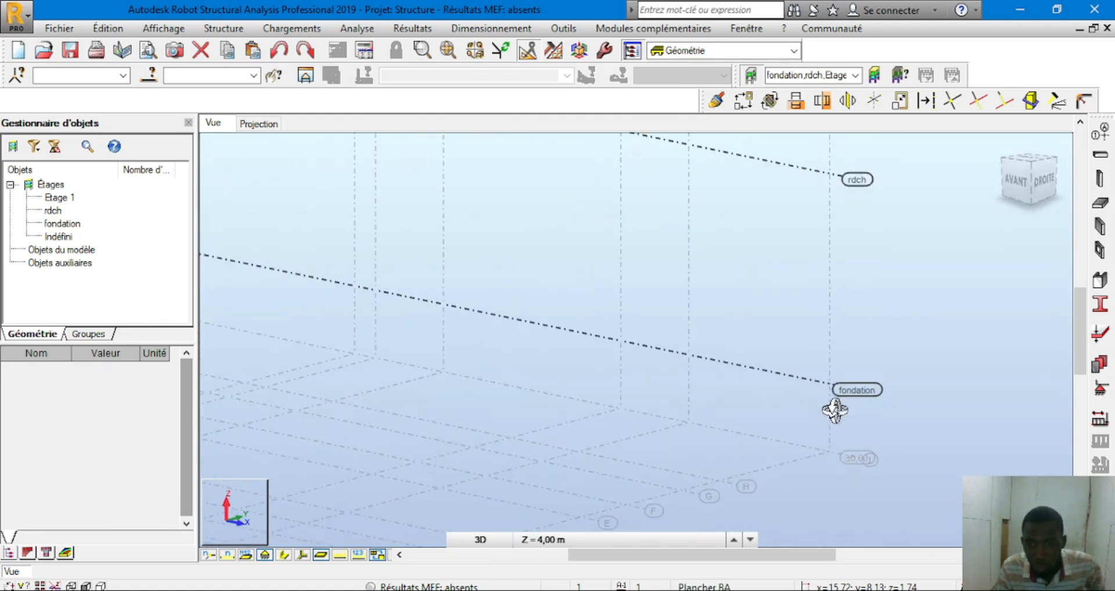
scroll(835, 437, down, 2)
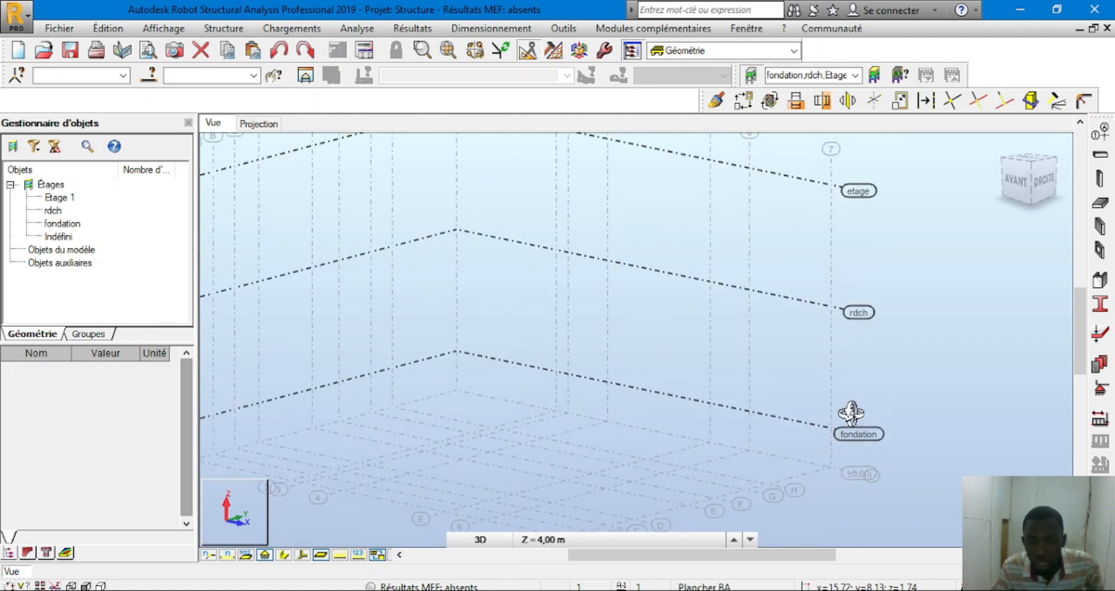
scroll(830, 314, down, 3)
shift+middle_drag(852, 348, 747, 355)
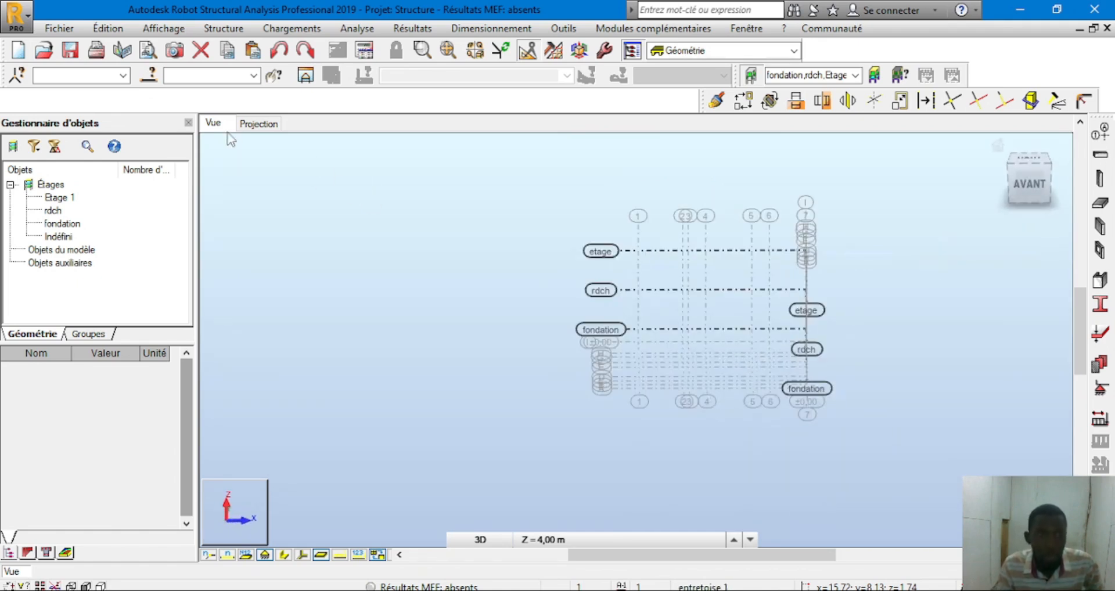
Return to the plan projection and examine the grid of axes 1 to 7 and A to I
click(255, 124)
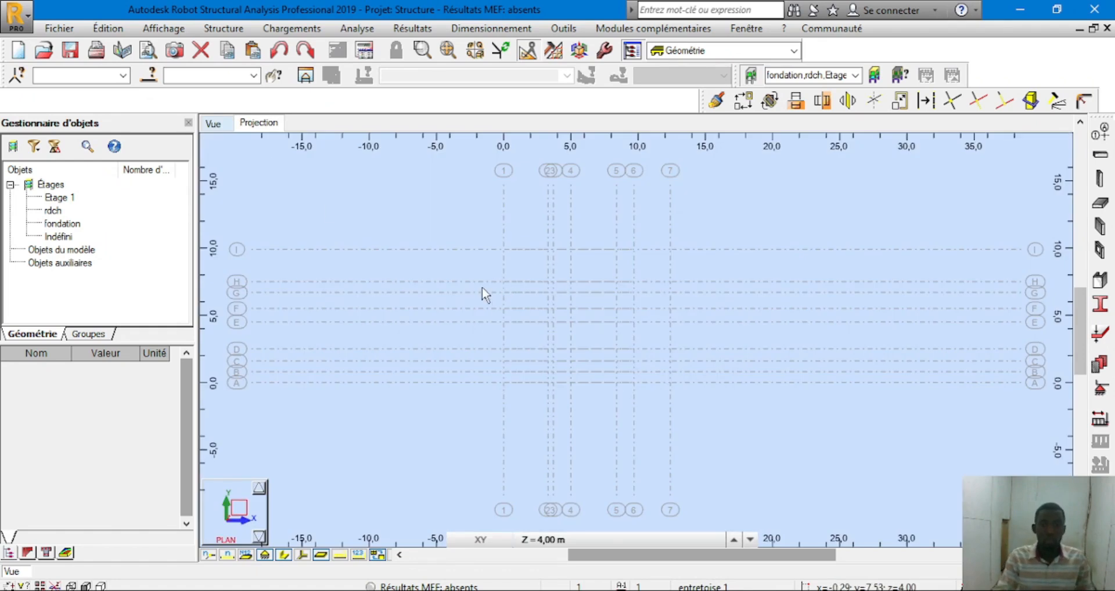
scroll(368, 440, up, 8)
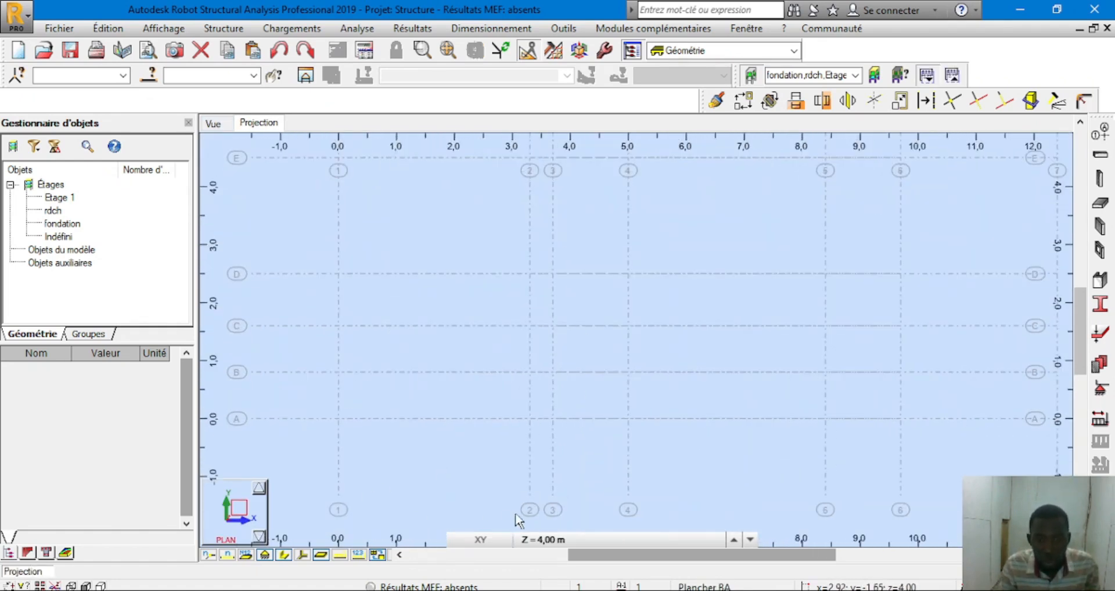
scroll(720, 507, down, 1)
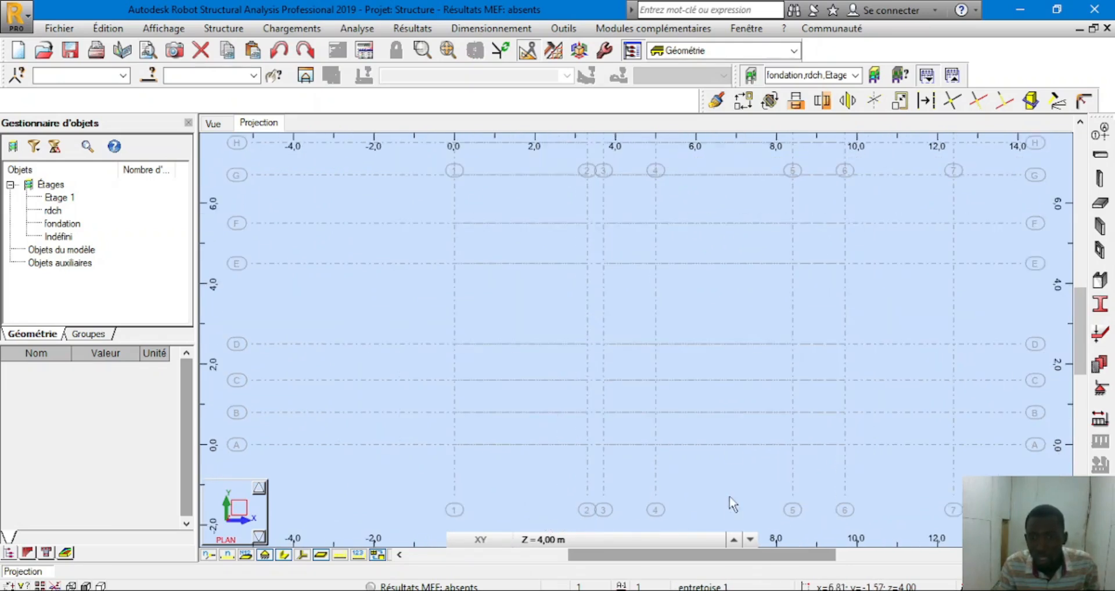
scroll(697, 247, down, 1)
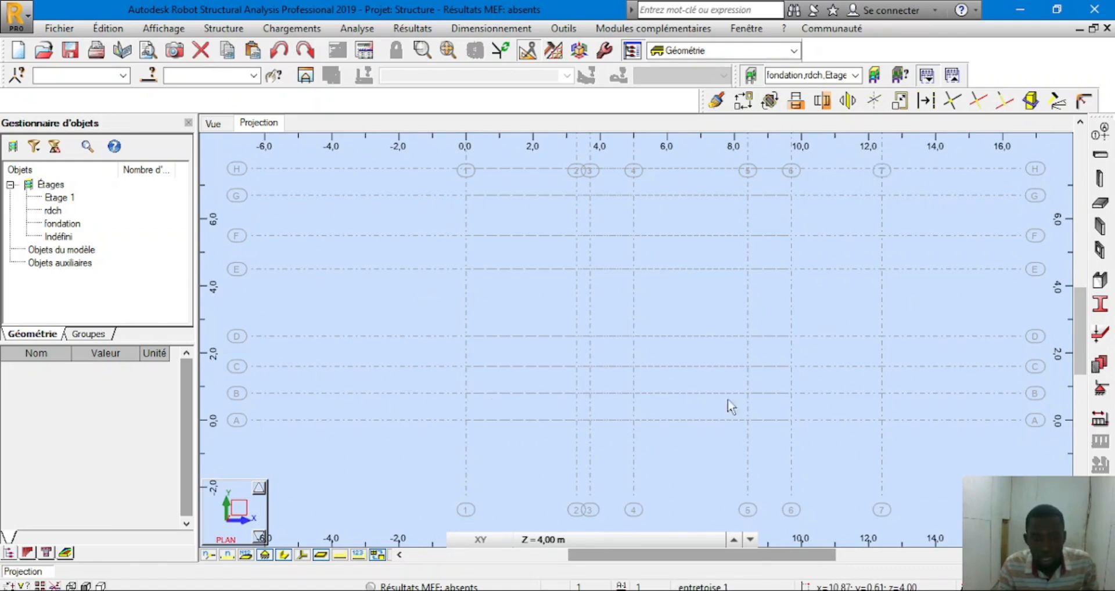
scroll(636, 443, down, 5)
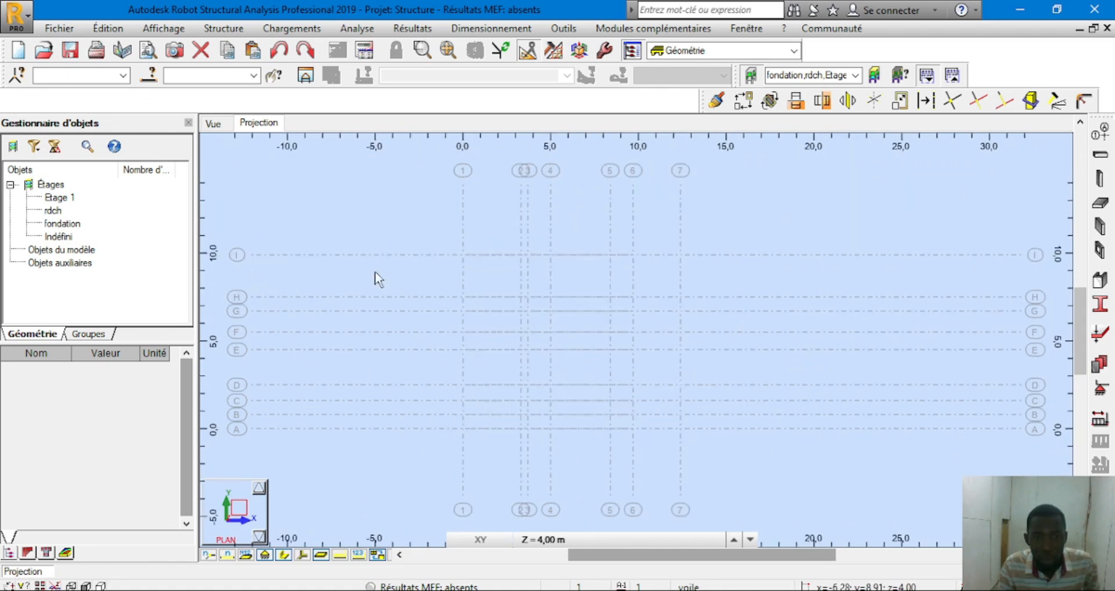
scroll(406, 261, up, 5)
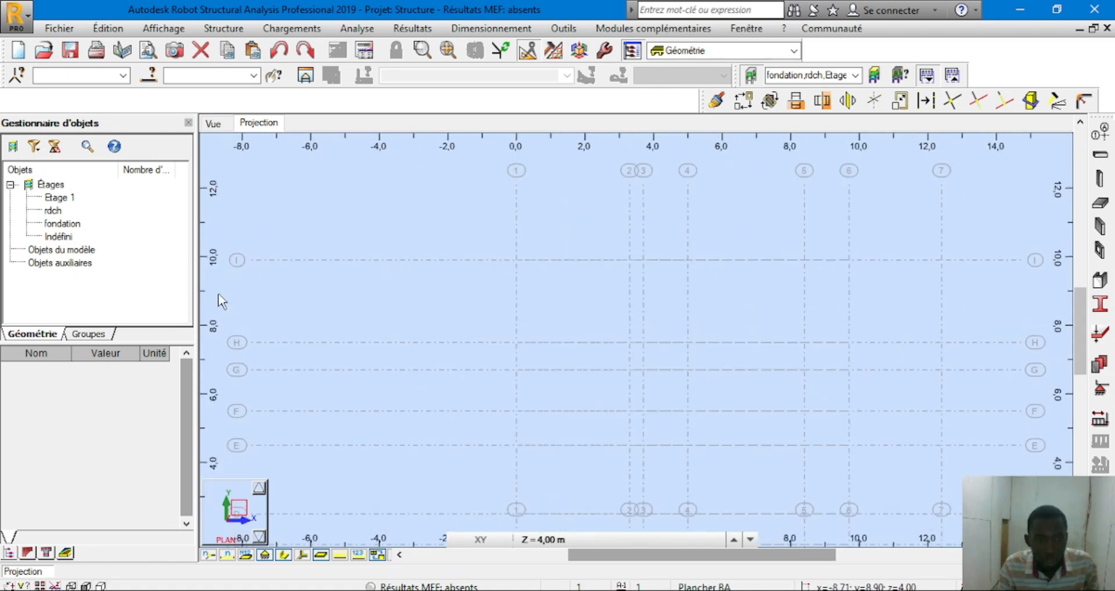
scroll(233, 260, up, 5)
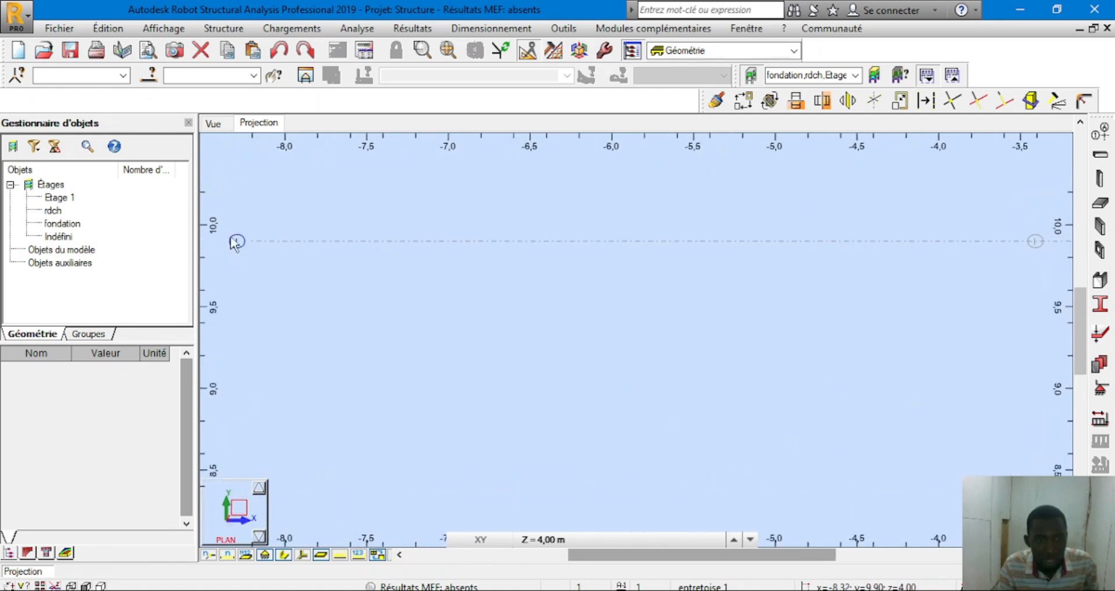
scroll(222, 238, up, 3)
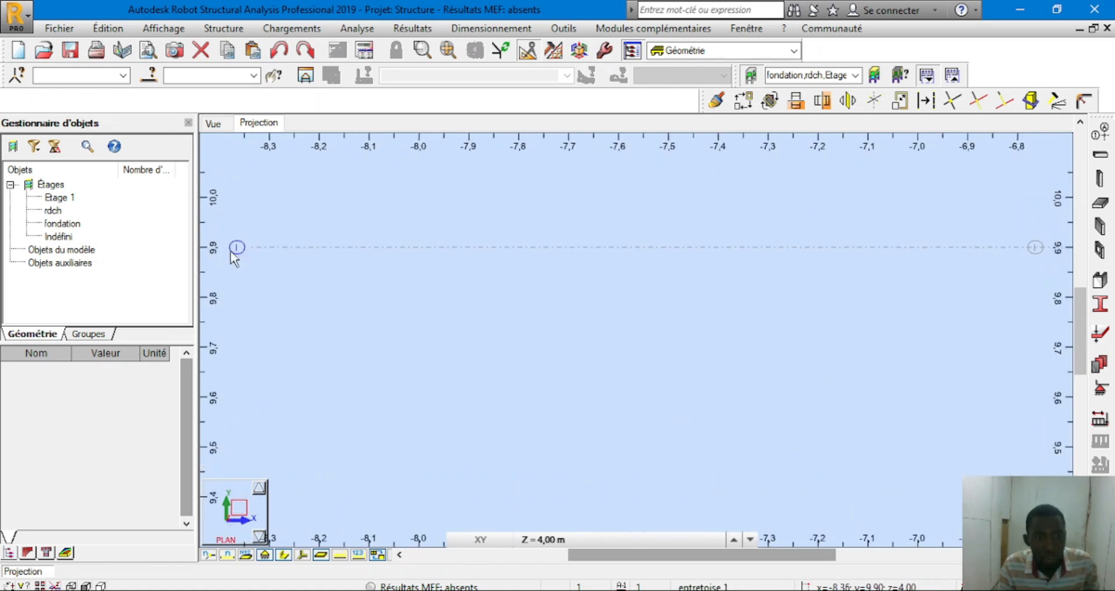
scroll(306, 316, down, 8)
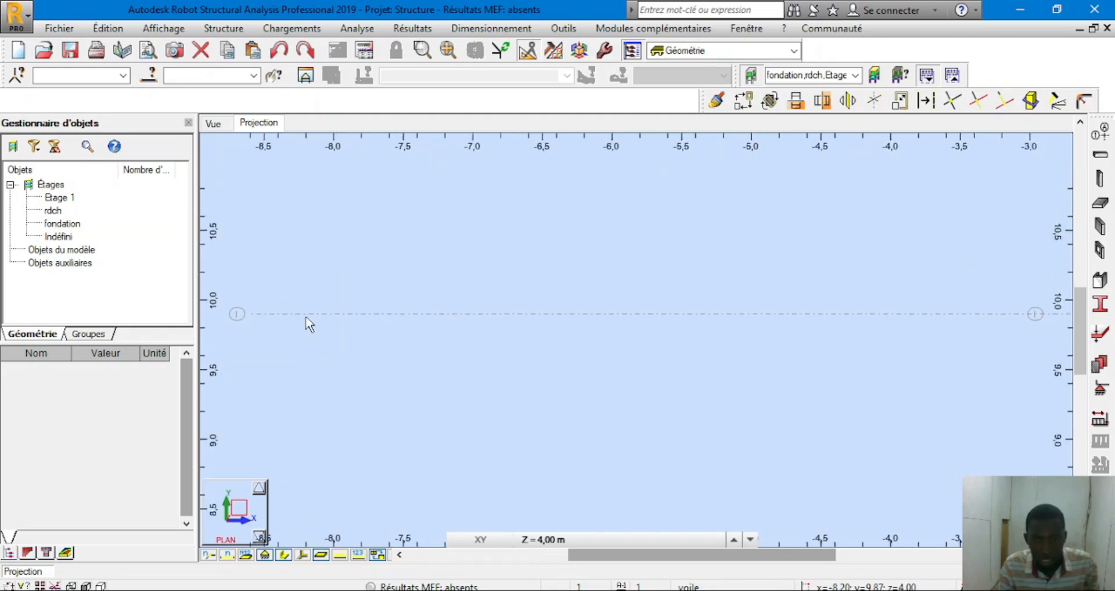
scroll(306, 316, down, 4)
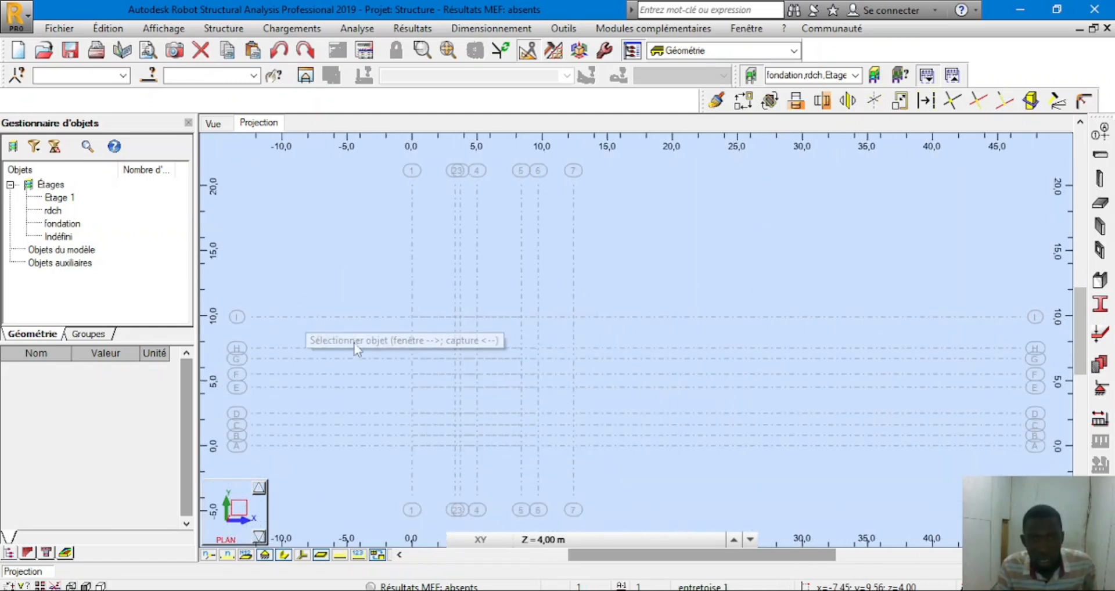
scroll(500, 332, up, 2)
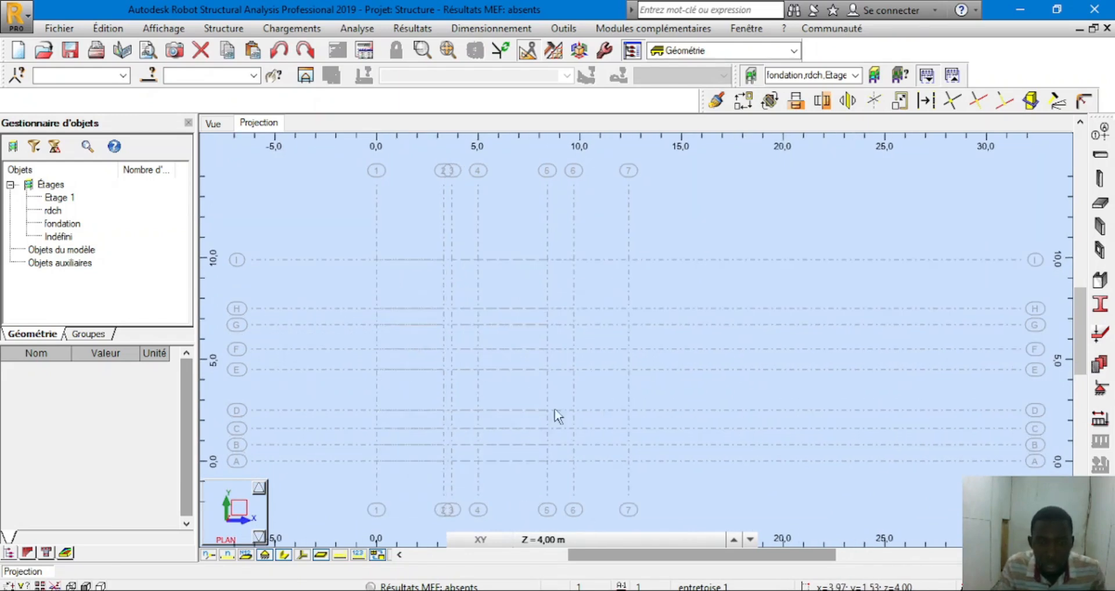
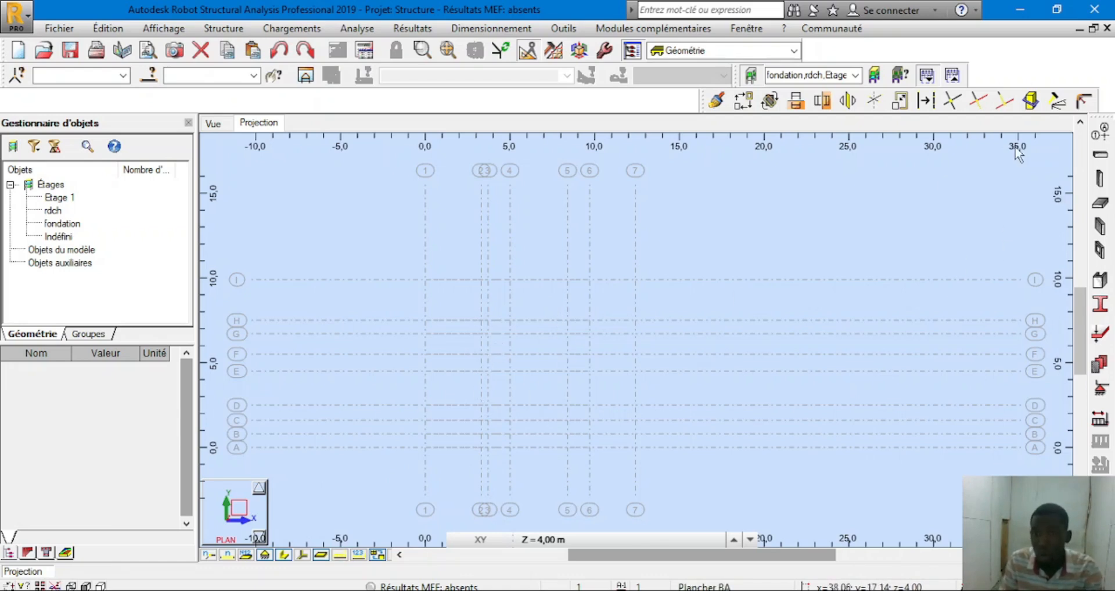
click(1100, 155)
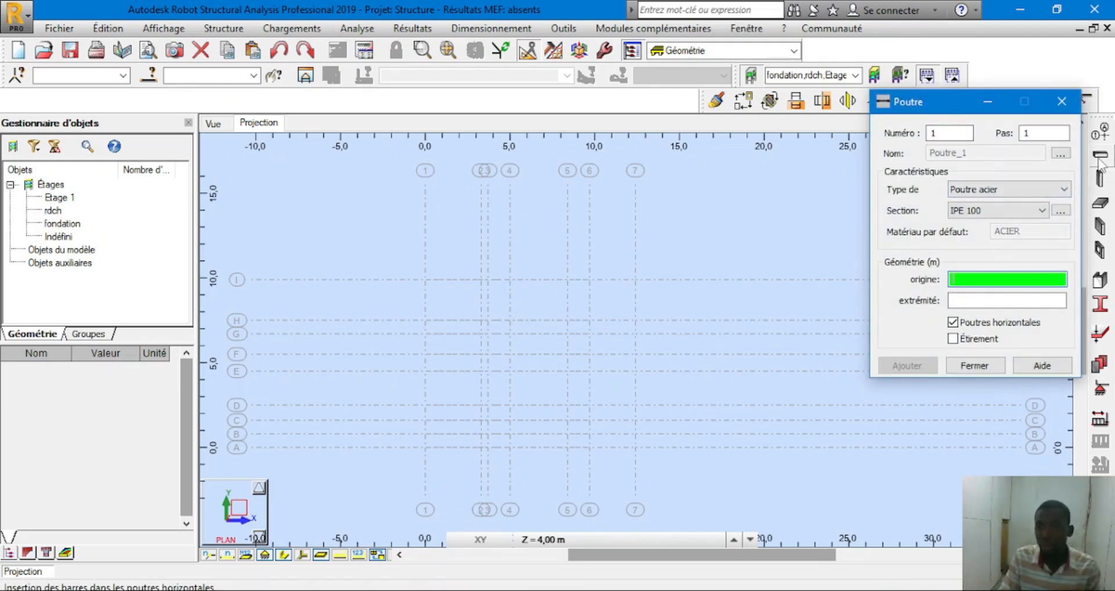
drag(923, 112, 644, 122)
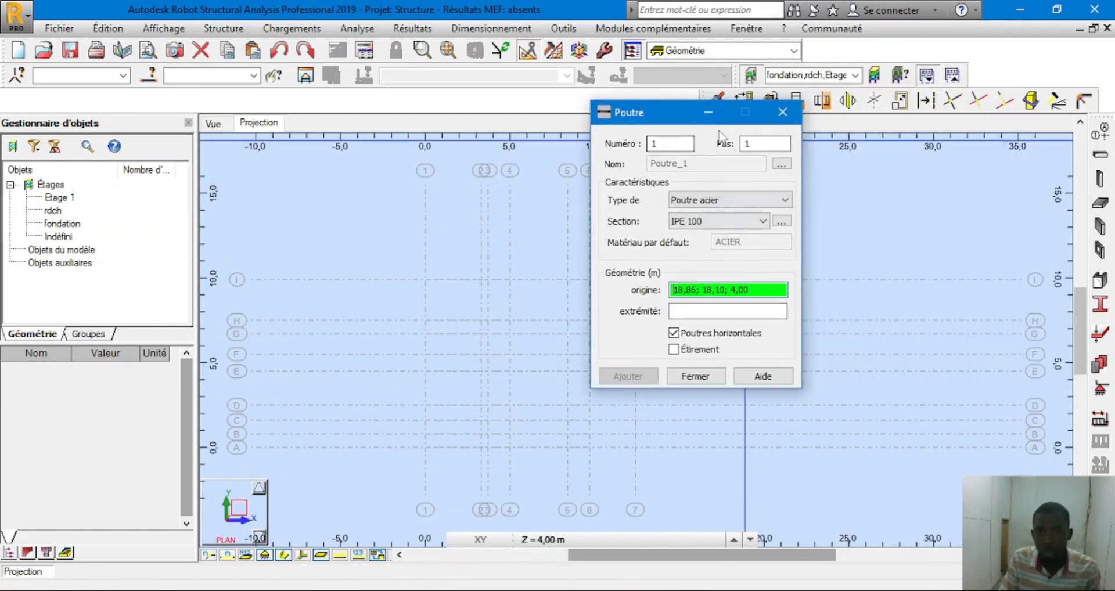
click(224, 27)
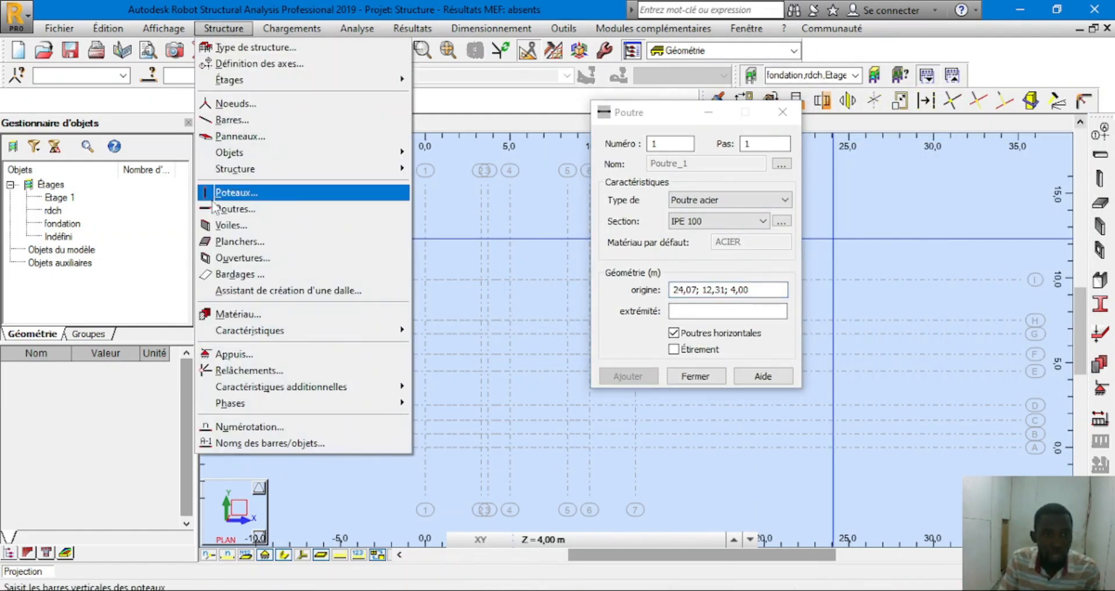
click(231, 208)
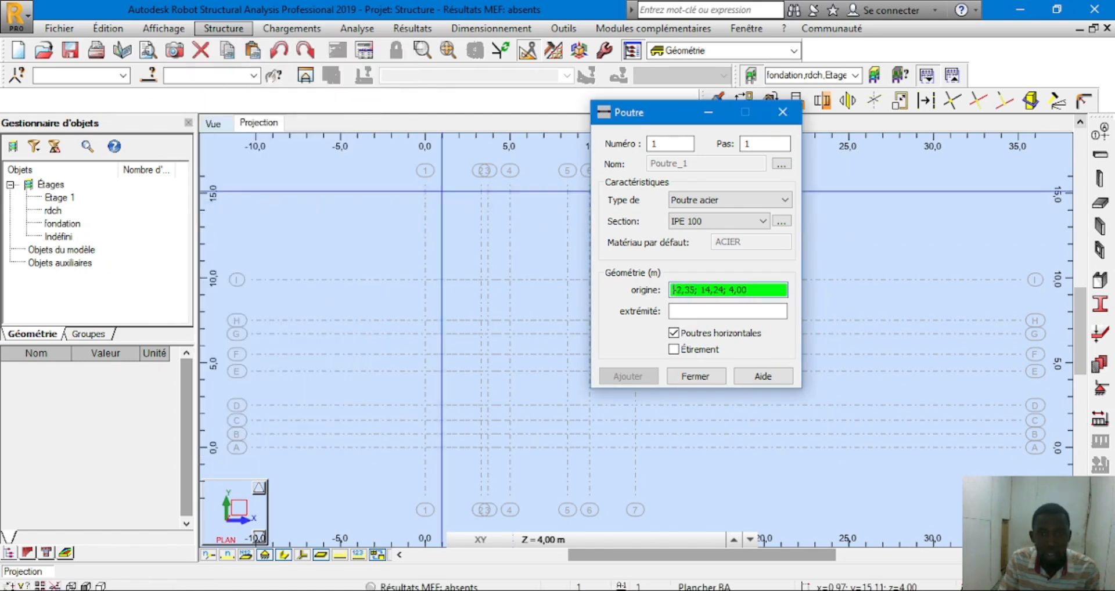
click(782, 113)
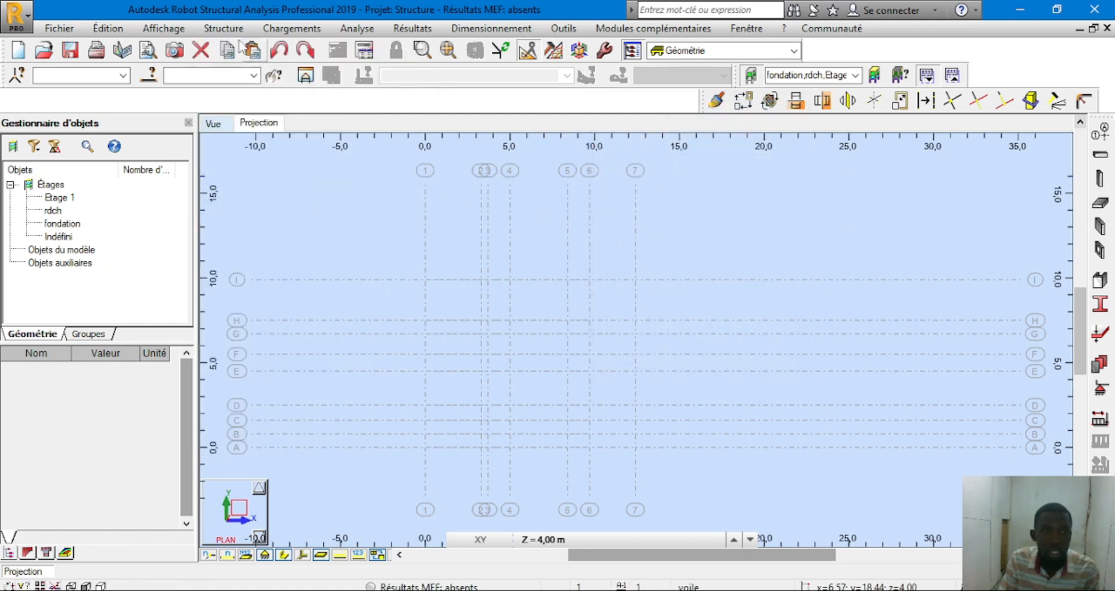
click(224, 28)
click(233, 207)
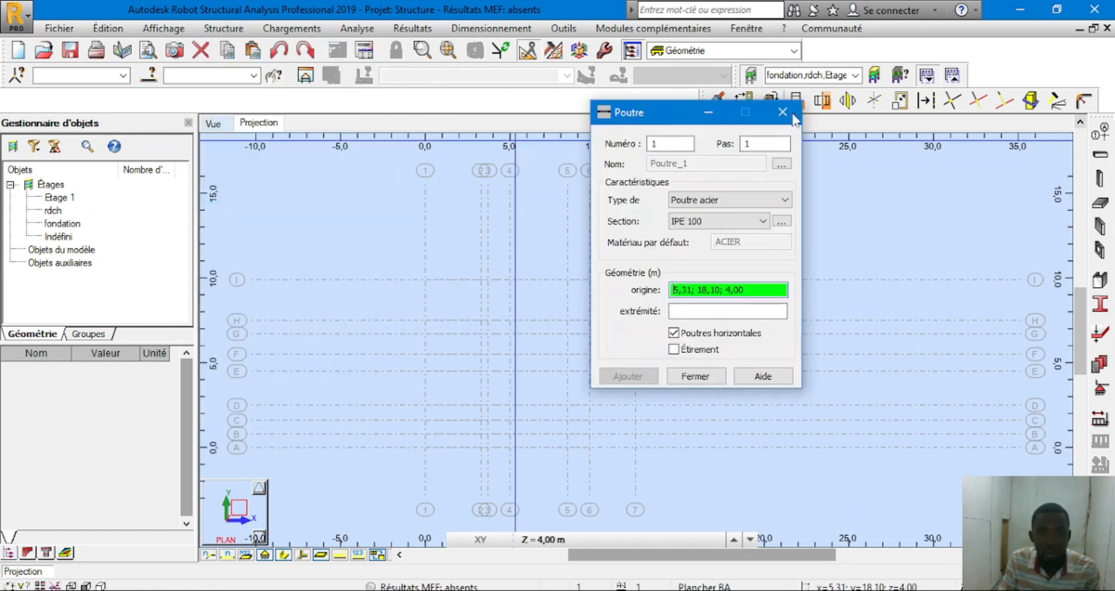
click(798, 116)
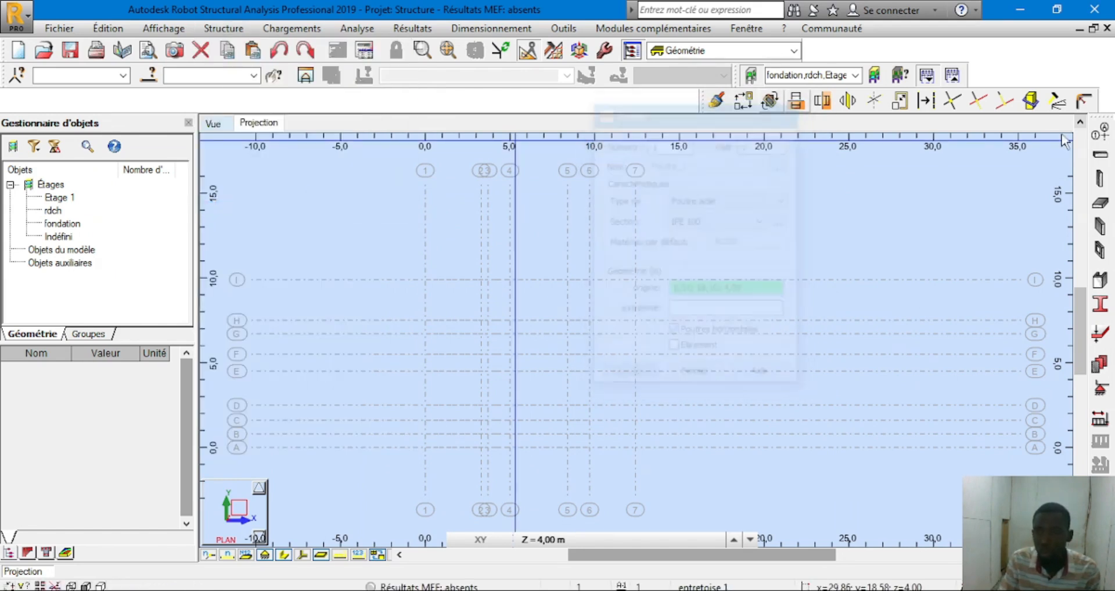
Start a new beam definition and set its type to the reinforced-concrete Poutre BA
click(1100, 155)
click(816, 231)
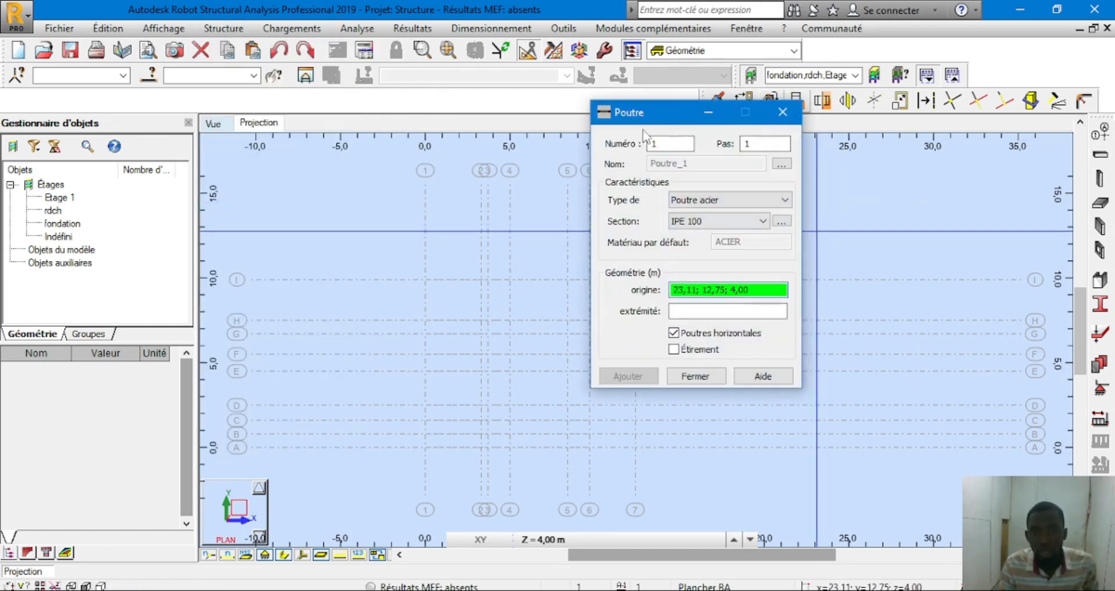
click(705, 202)
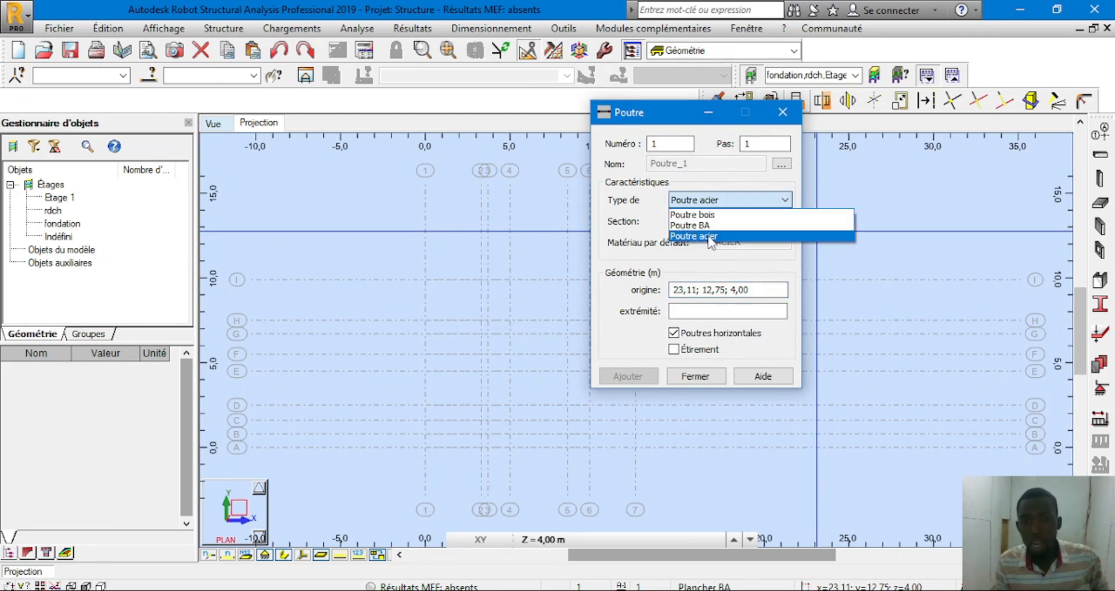
click(698, 226)
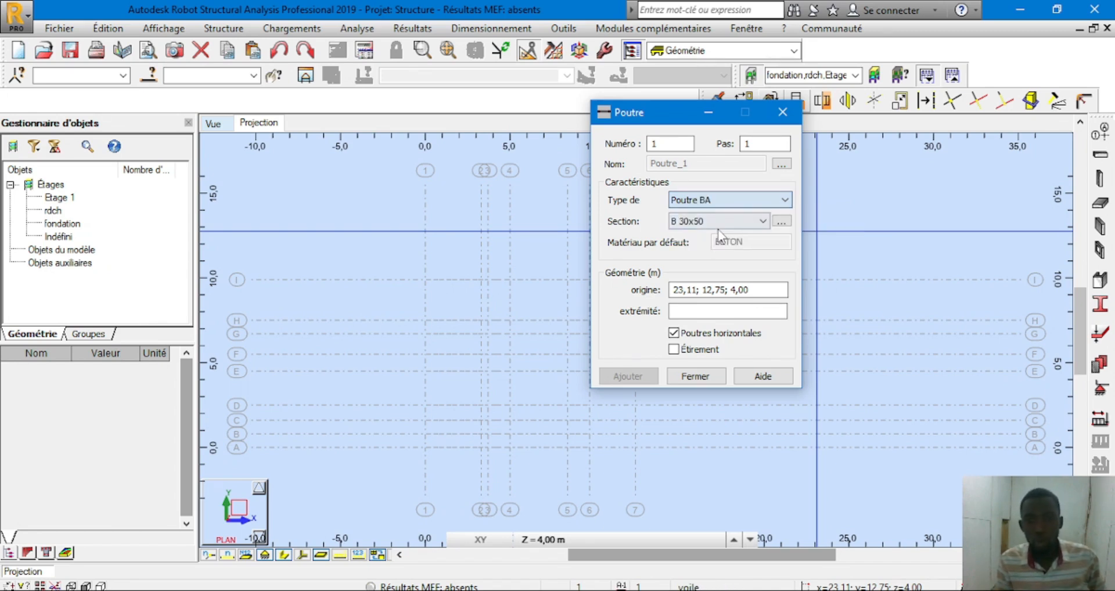
Start a new section for the beam with profile type Poutre BA and material BETON25
click(764, 222)
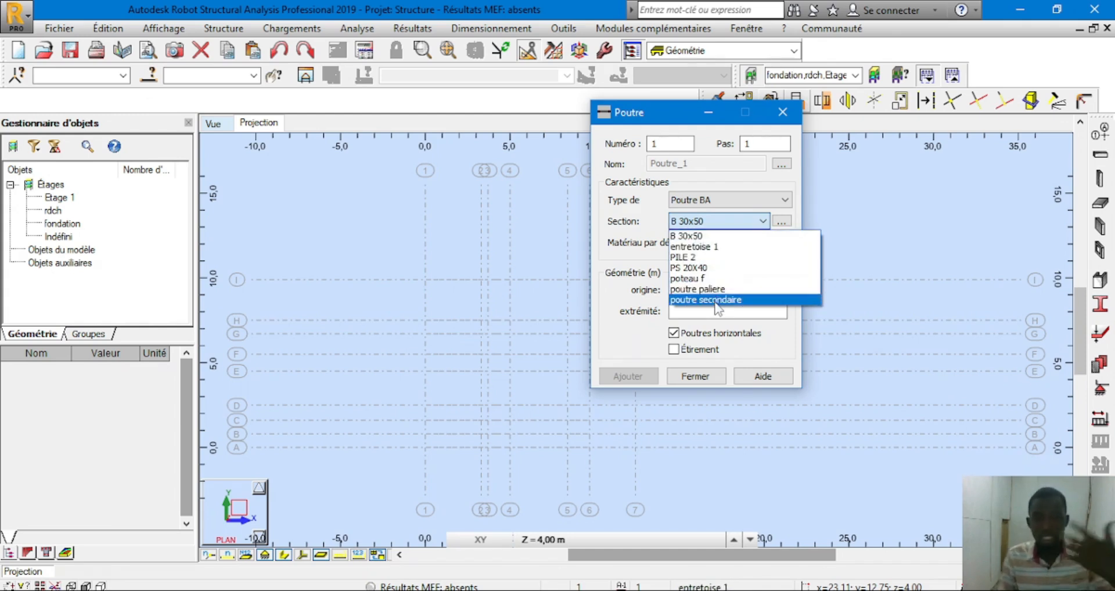
click(782, 224)
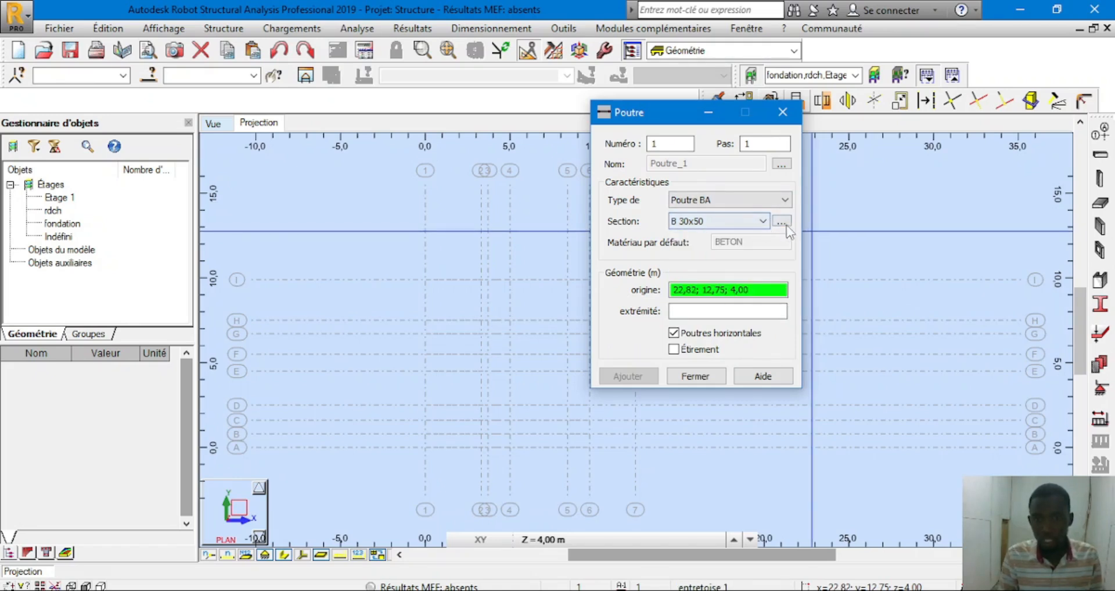
click(788, 226)
click(782, 222)
drag(811, 192, 468, 228)
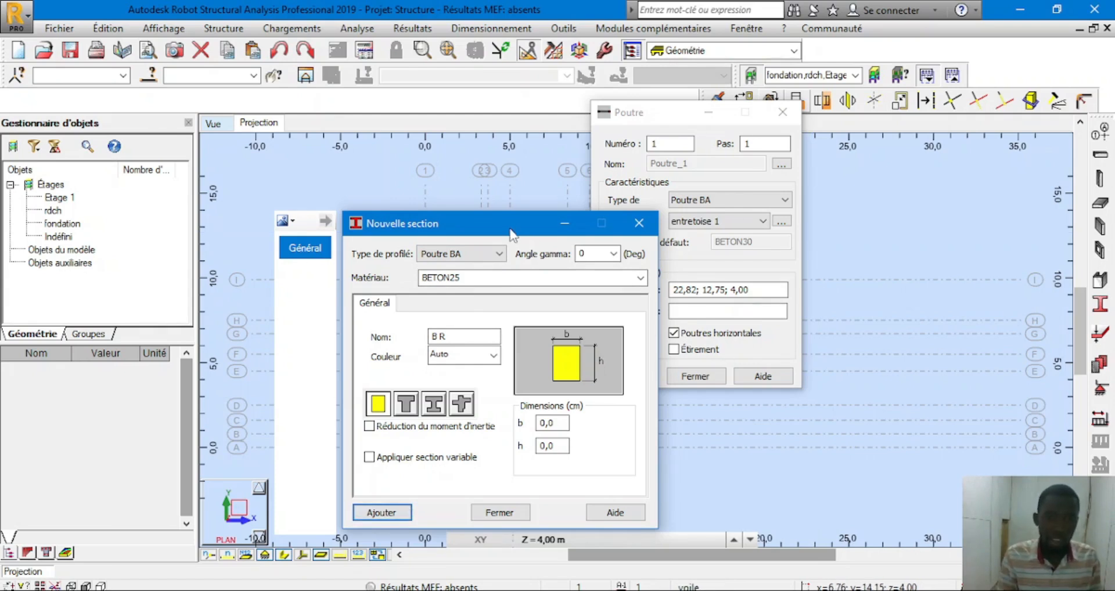
drag(512, 234, 505, 155)
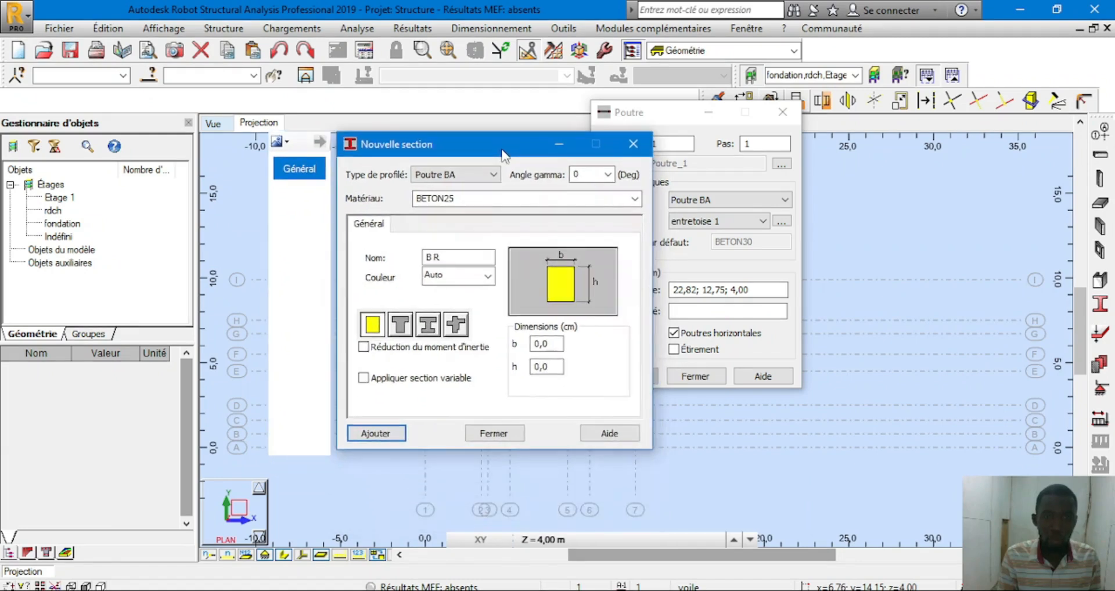
click(456, 175)
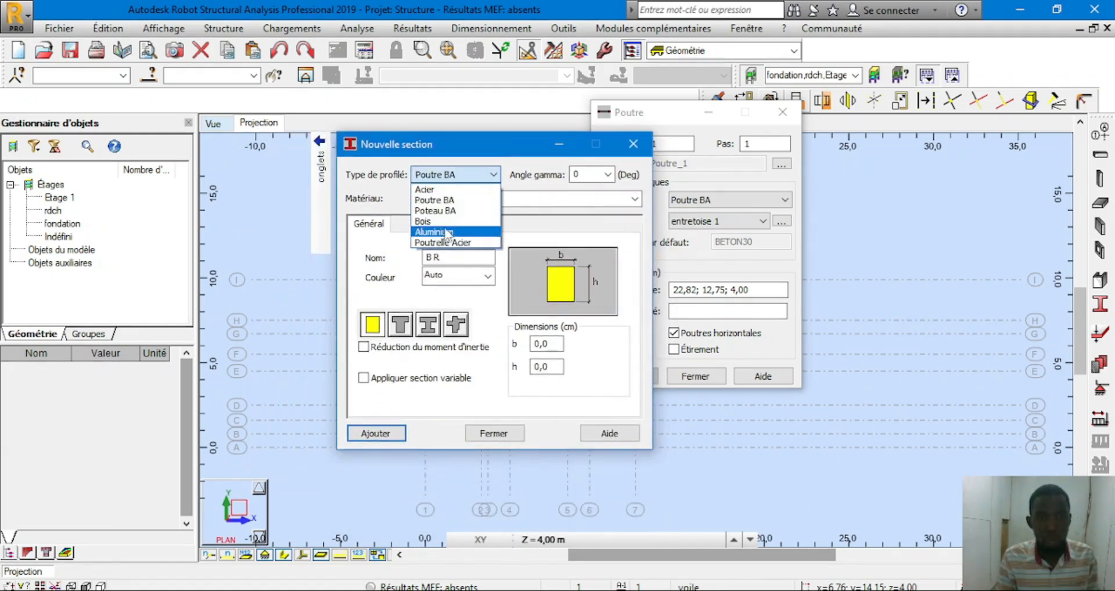
click(439, 200)
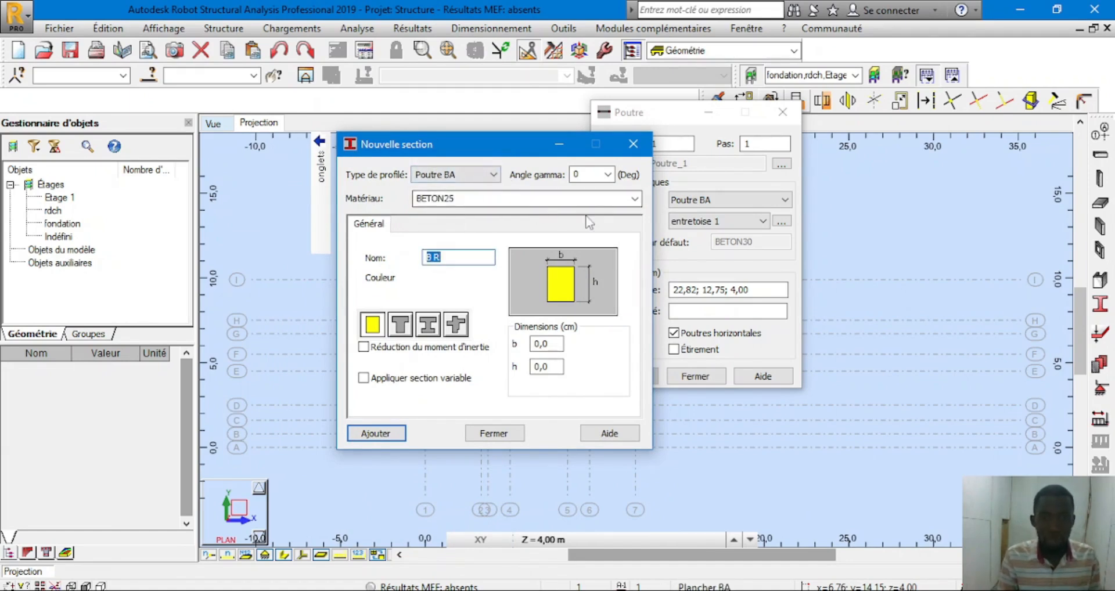
click(635, 199)
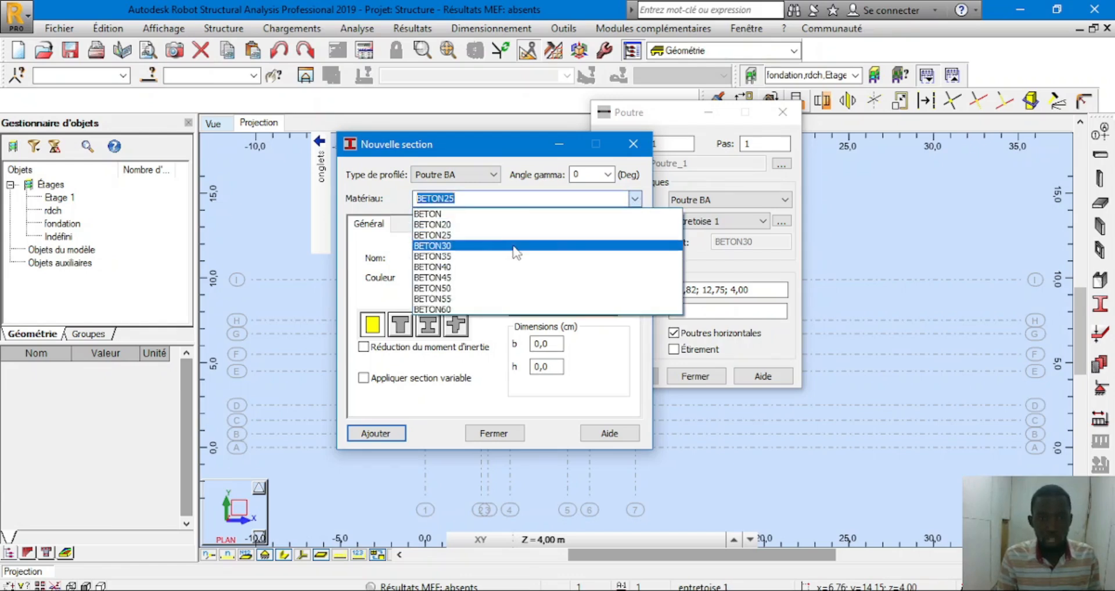
click(465, 235)
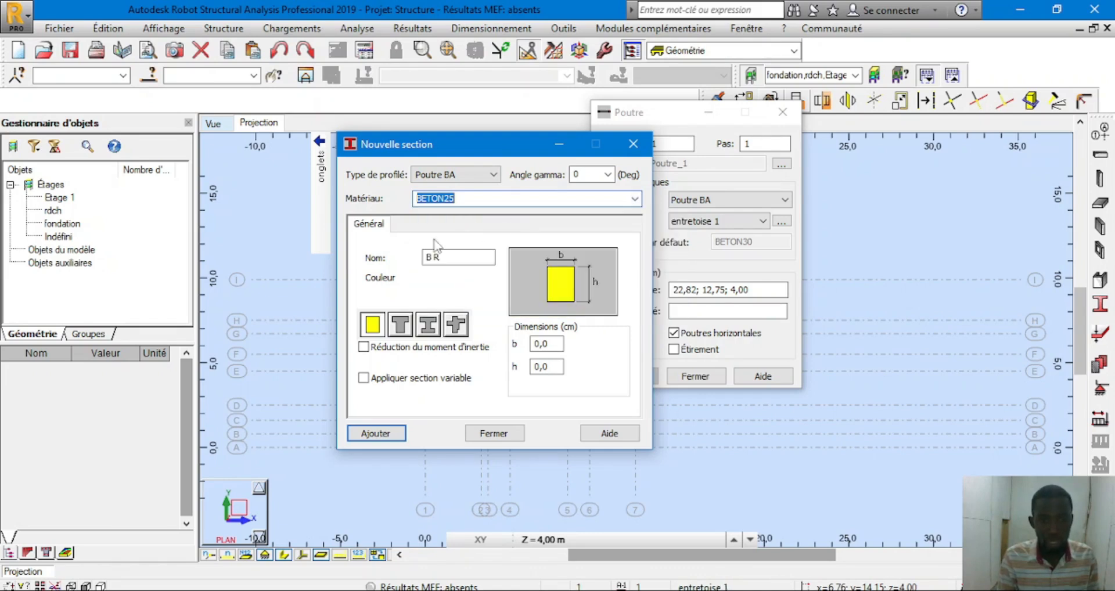
Name the new section poutre principale and give it a violet colour
click(454, 261)
drag(454, 260, 420, 259)
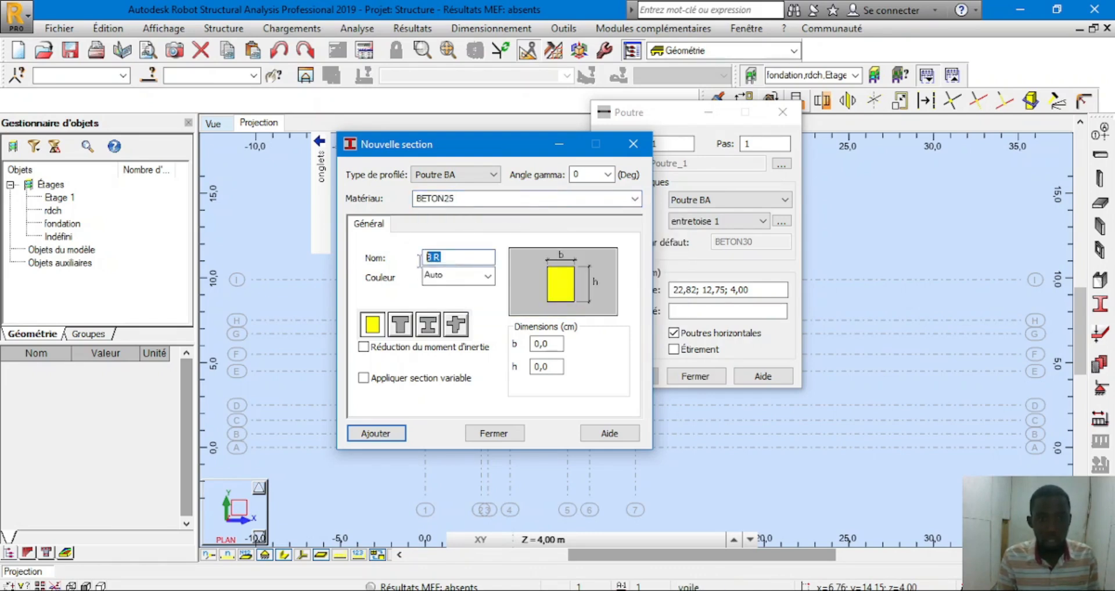
text(poutre)
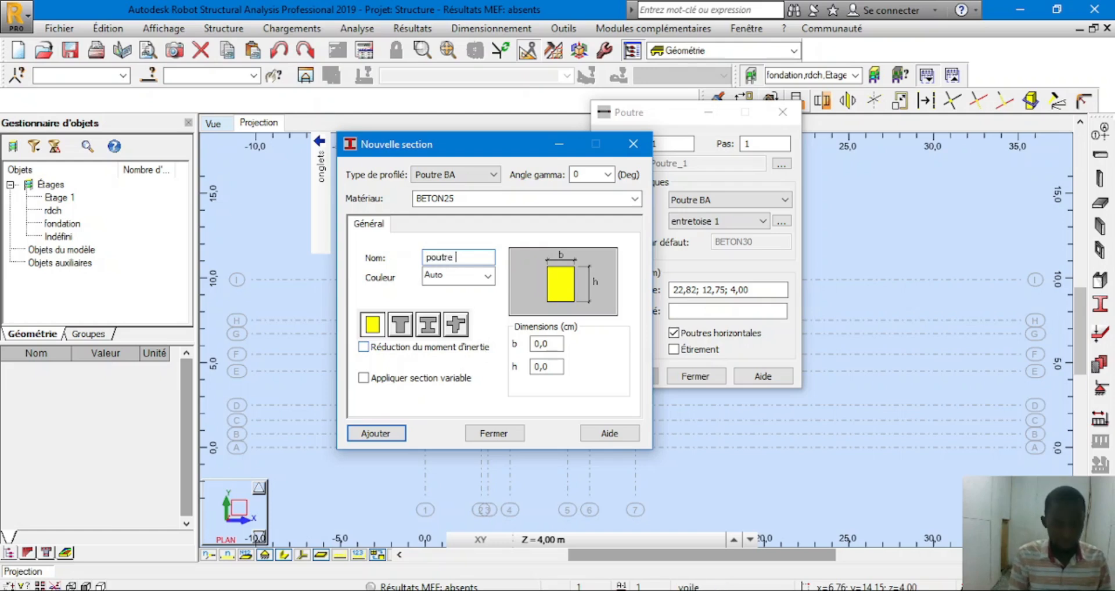
text( principale)
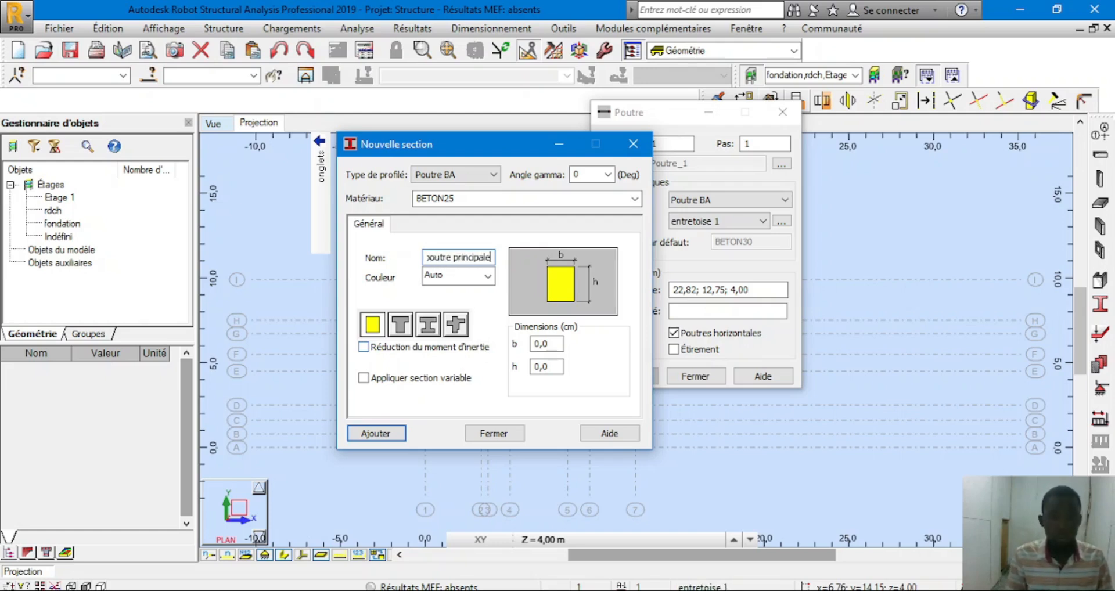
click(476, 273)
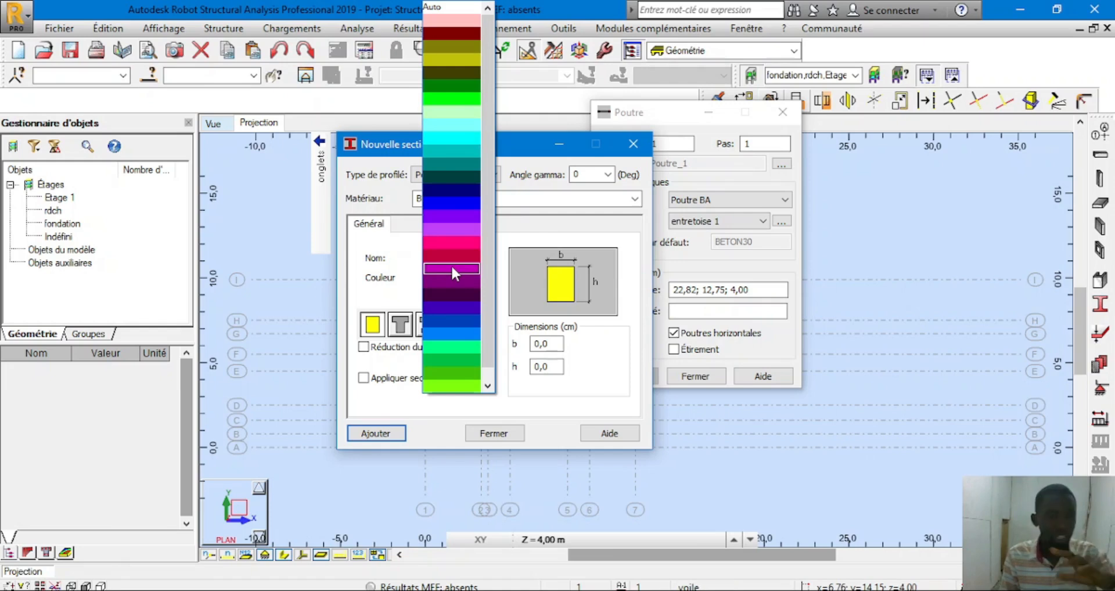
click(447, 216)
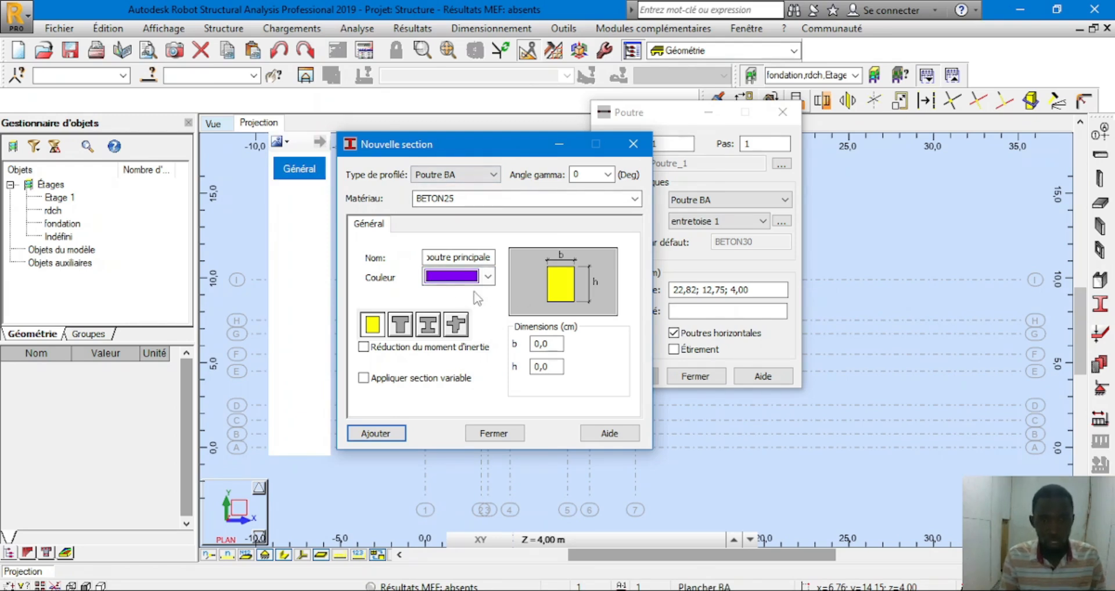
Consult the beam dimensions in the Word predimensioning document, and set the poutre principale section's width b to 20 cm in Robot
drag(455, 137, 641, 195)
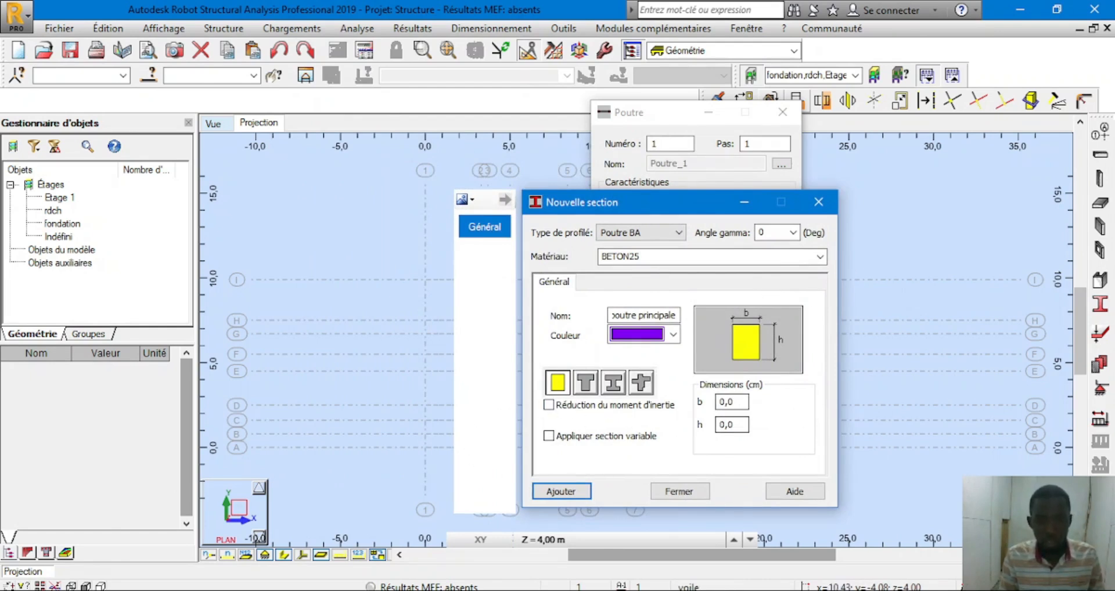
click(323, 590)
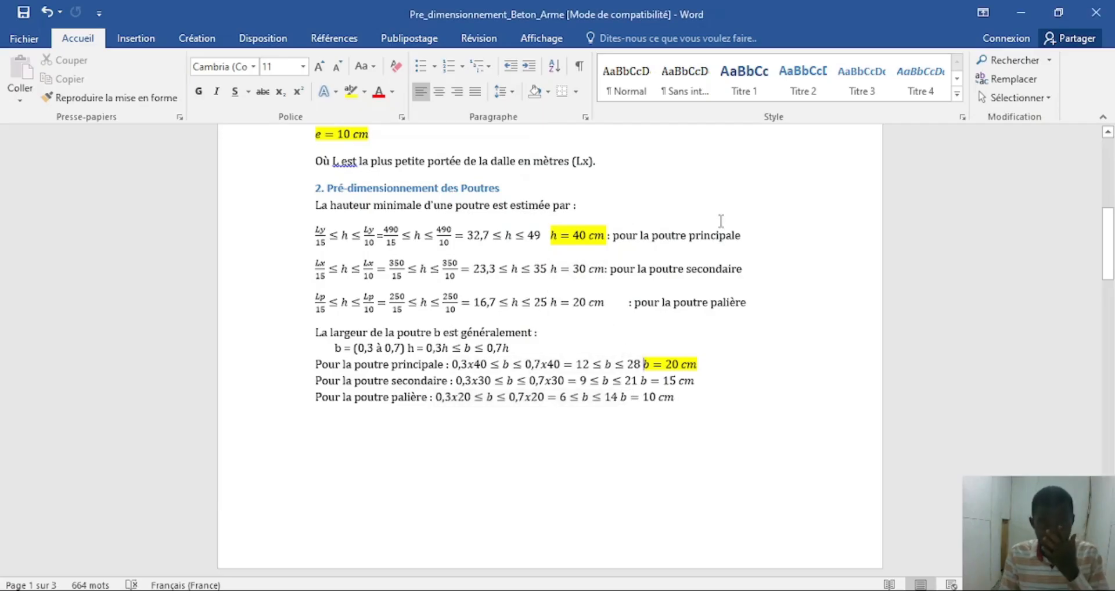
scroll(706, 247, down, 2)
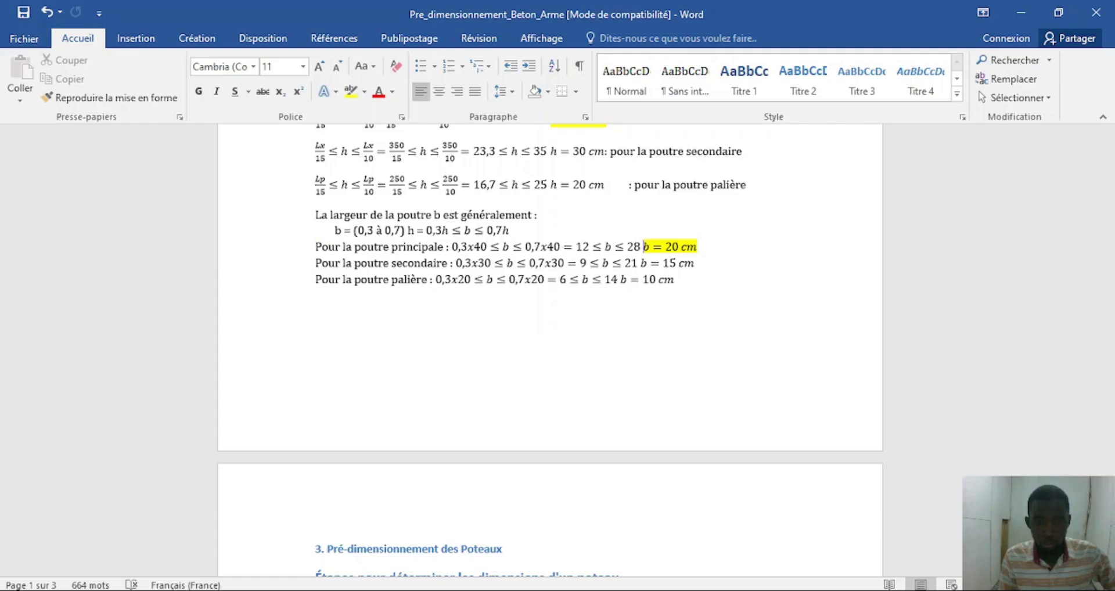
key(alt+Tab)
double_click(727, 401)
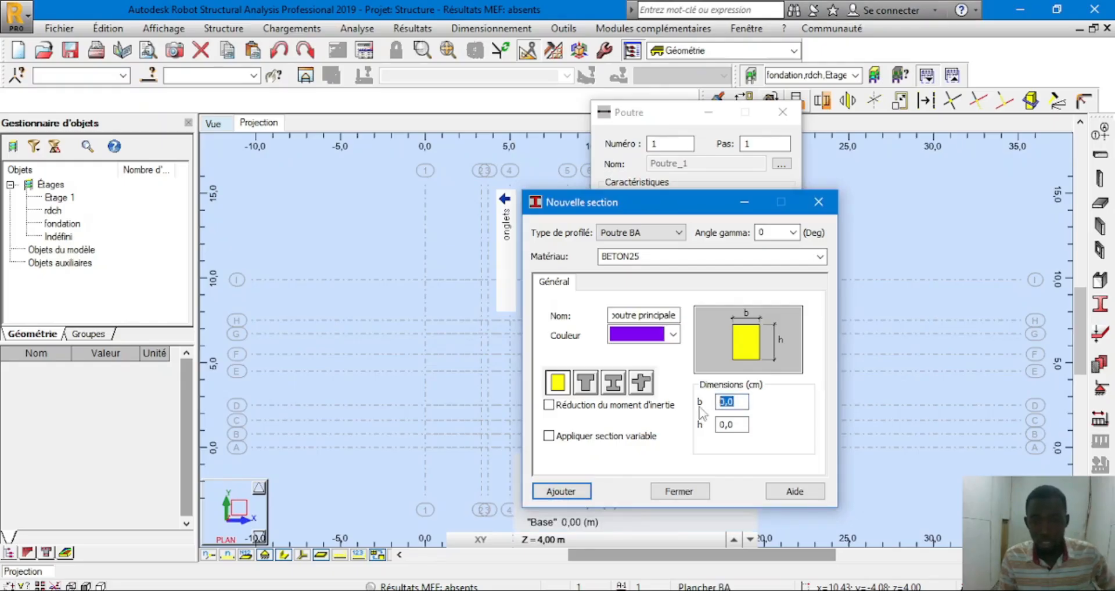
text(20)
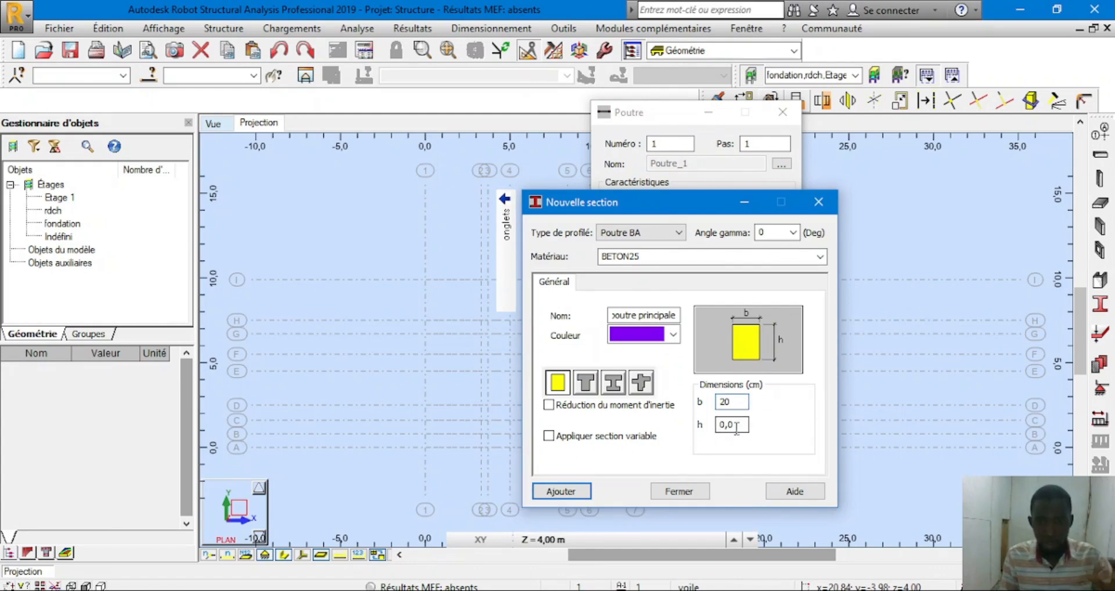
Check the units used for section dimensions in the job preferences, leaving them without changes
click(563, 28)
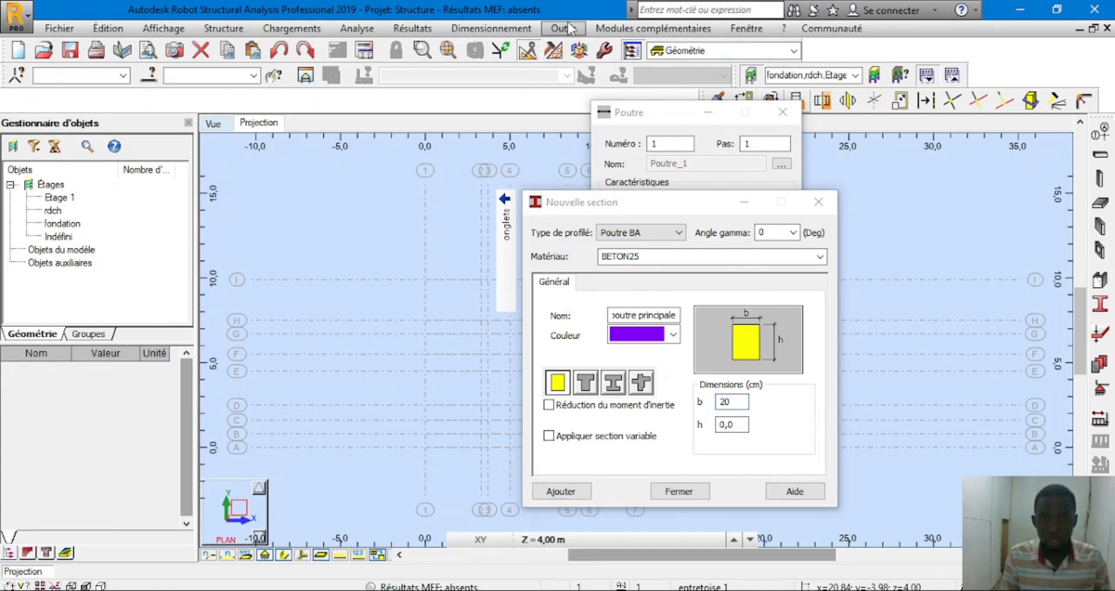
click(649, 302)
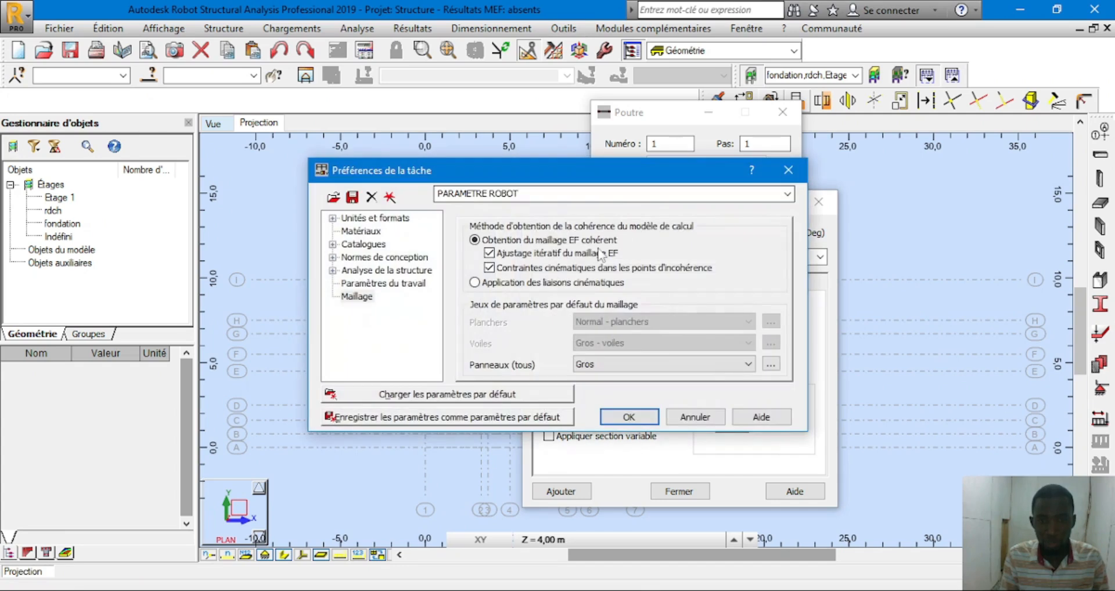
click(333, 218)
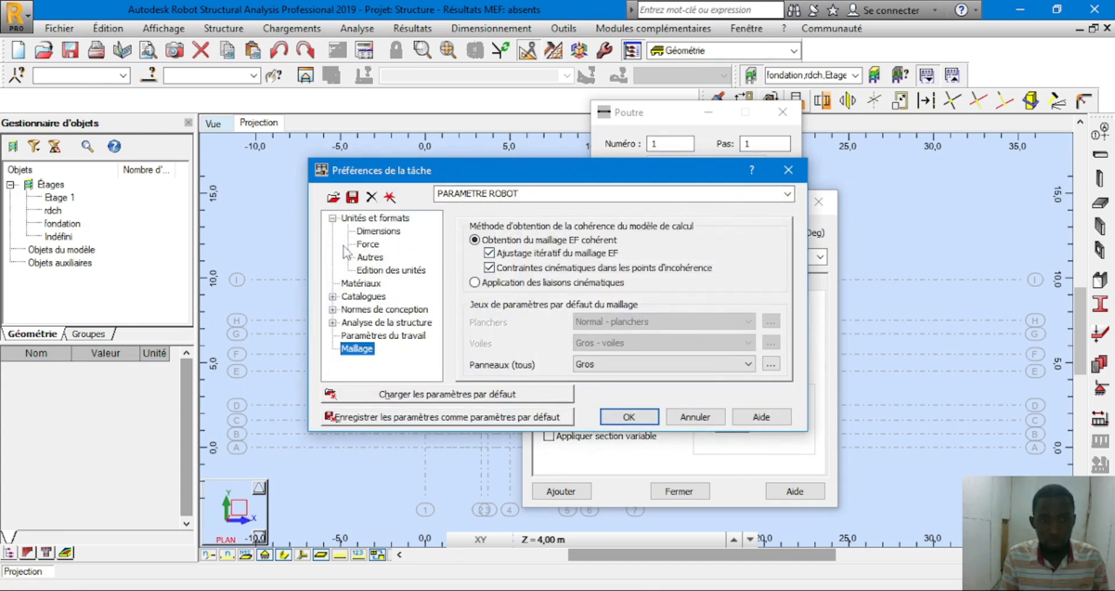
click(360, 231)
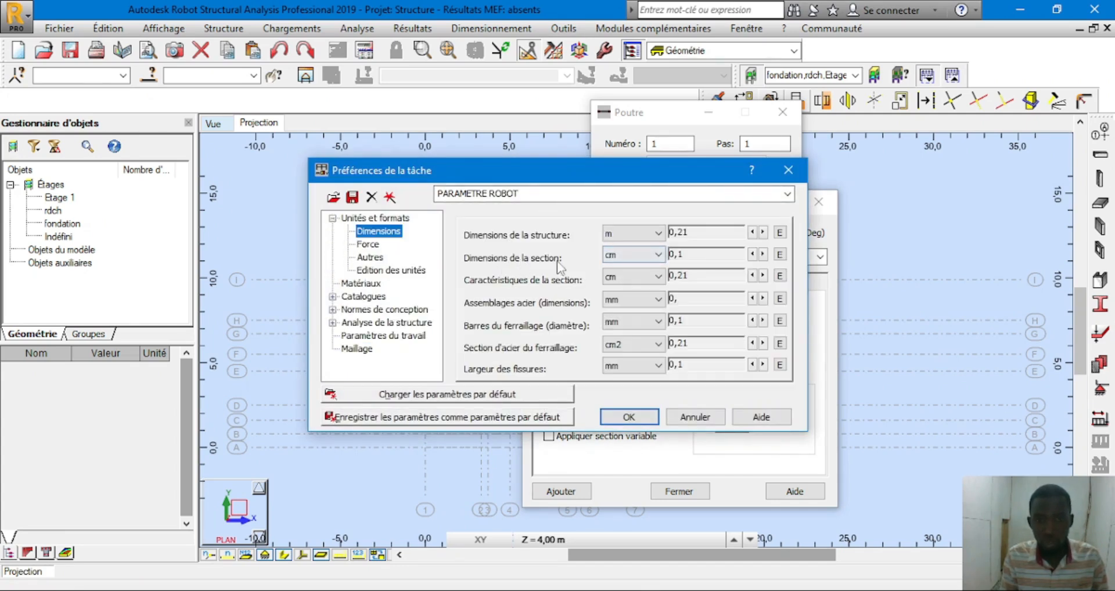
click(788, 169)
Set the section height h to 40 cm and add the poutre principale section
click(736, 424)
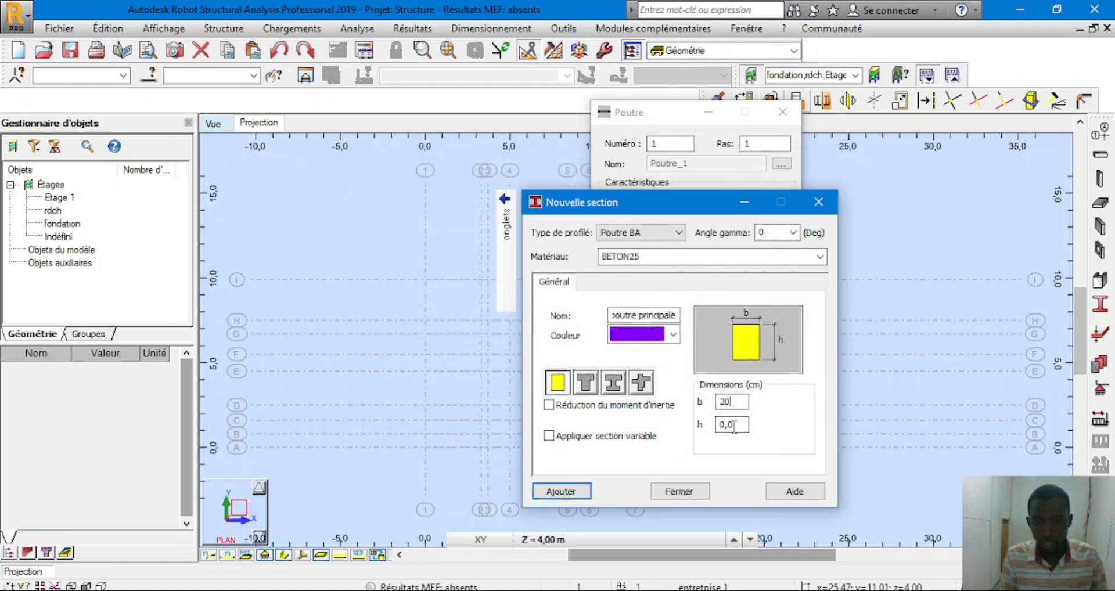
double_click(737, 424)
text(4)
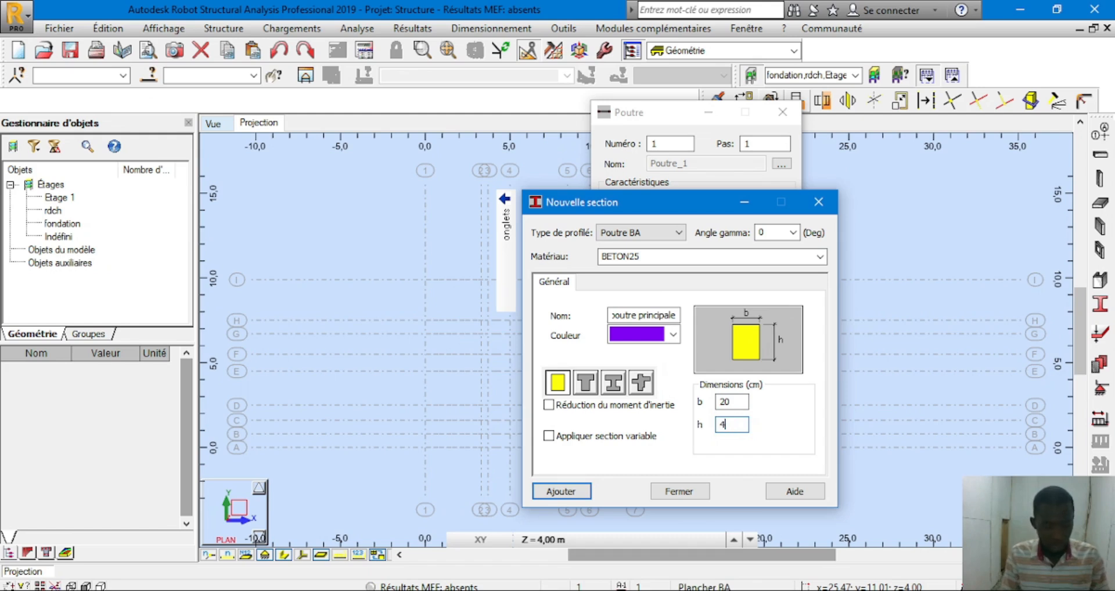
text(0)
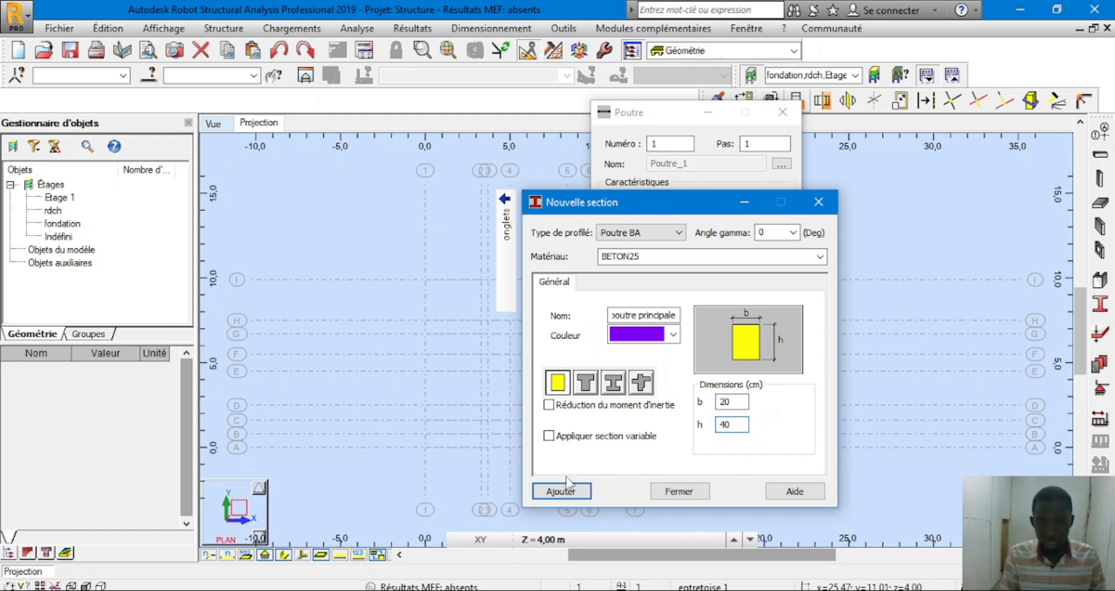
click(561, 492)
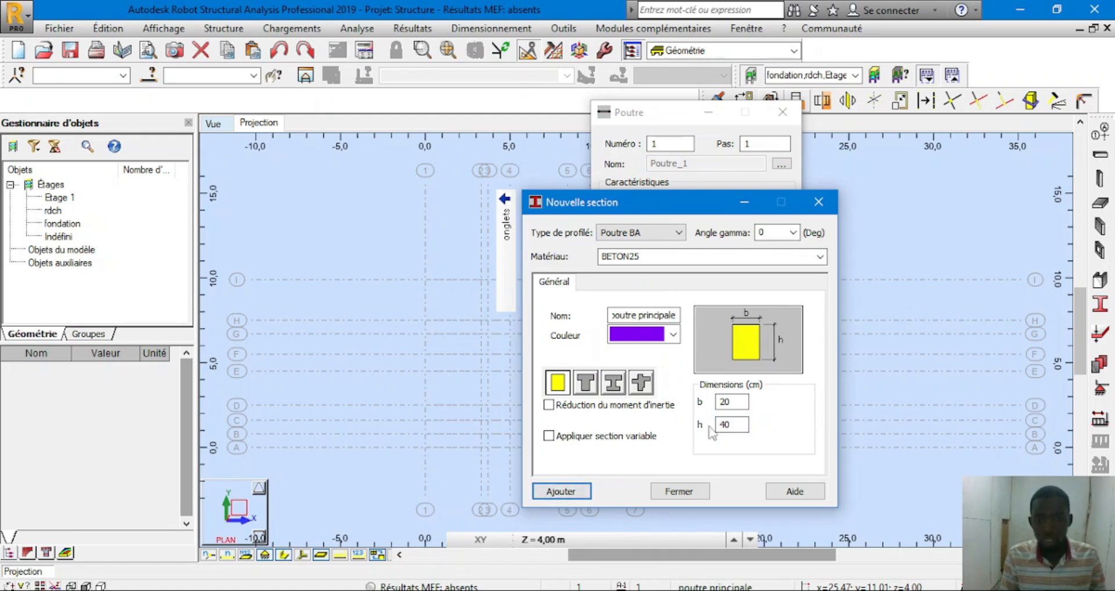
Rename the section definition as poutre secondaire and give it a pink colour
drag(654, 212, 495, 244)
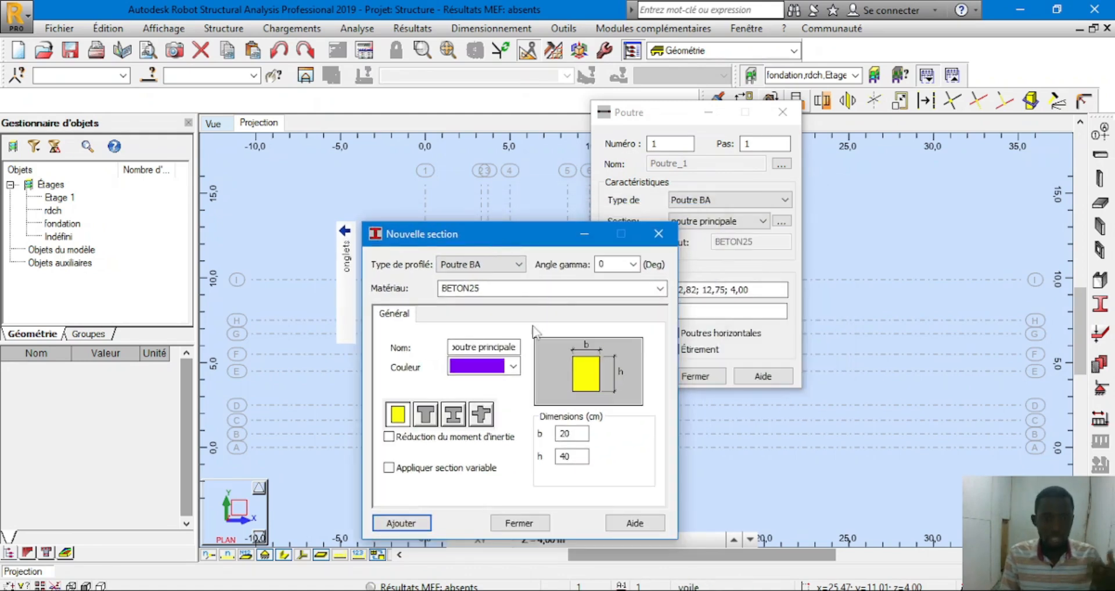
drag(519, 348, 486, 348)
text(s)
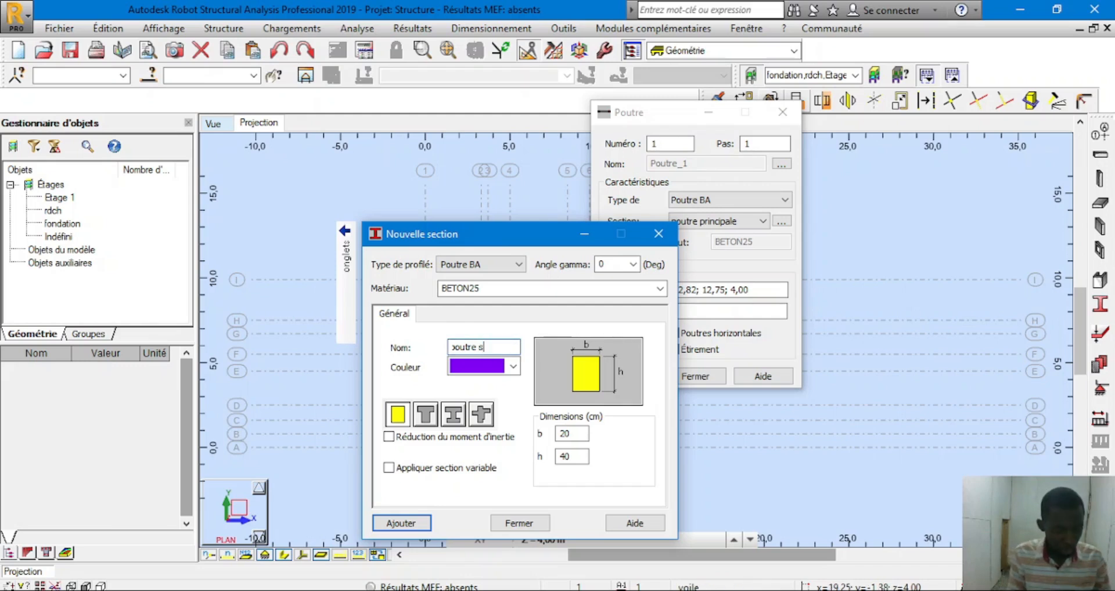
text(econdaire)
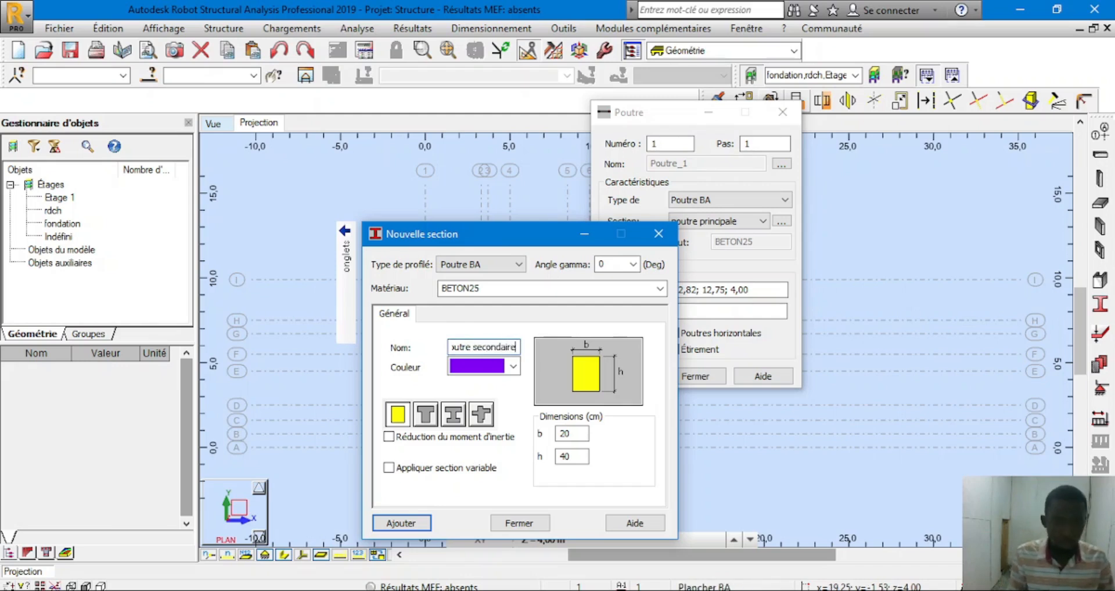
click(521, 366)
click(491, 228)
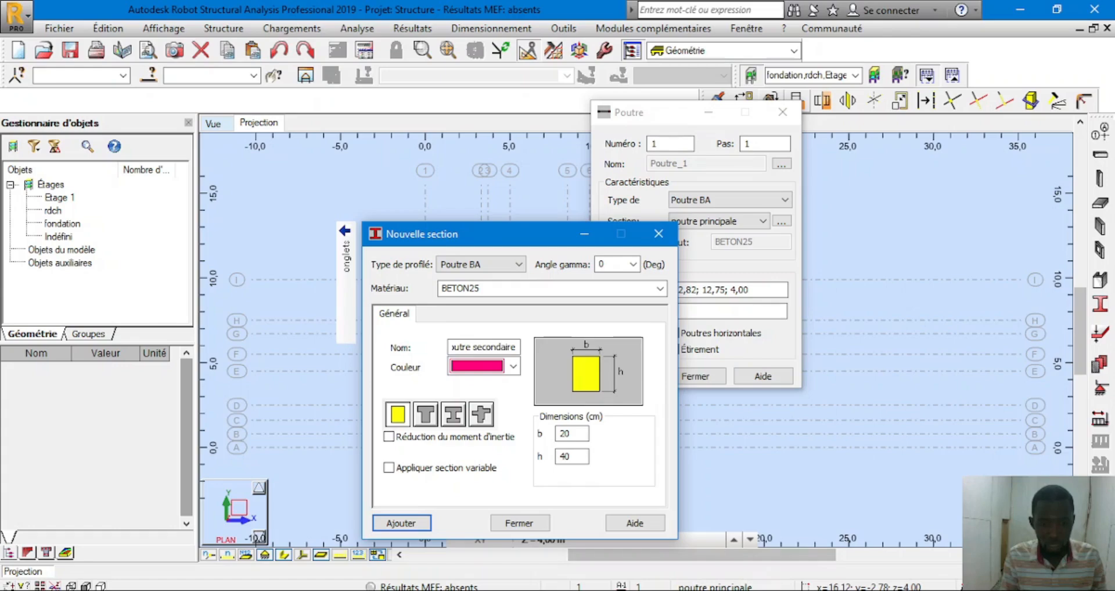
In the Word predimensioning document, highlight the secondary beam's b = 15 cm and h = 30 cm in yellow
key(alt+Tab)
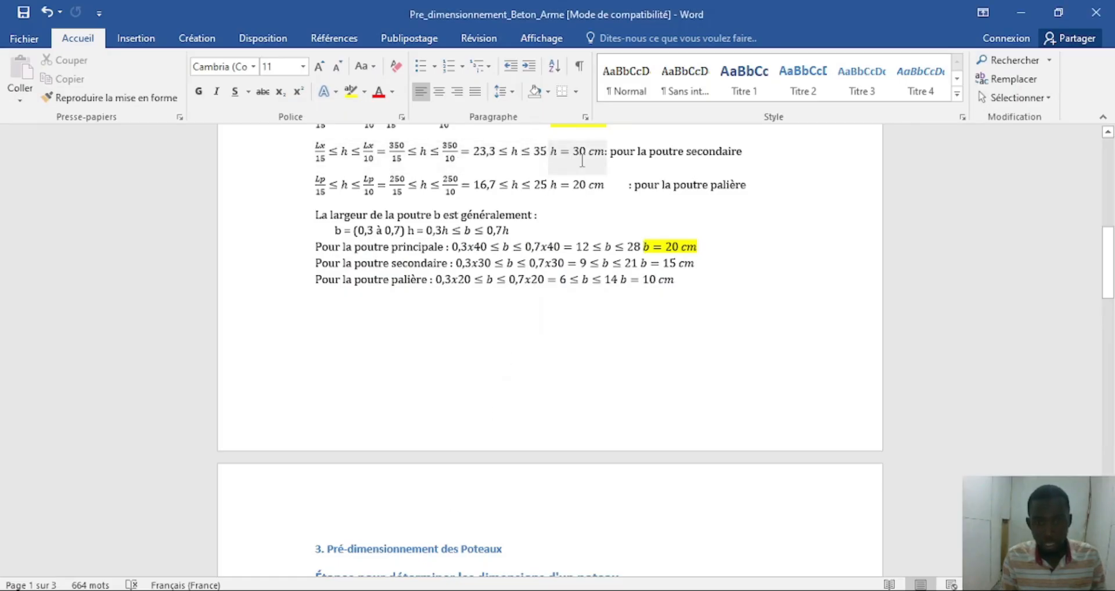
drag(639, 265, 699, 269)
click(351, 91)
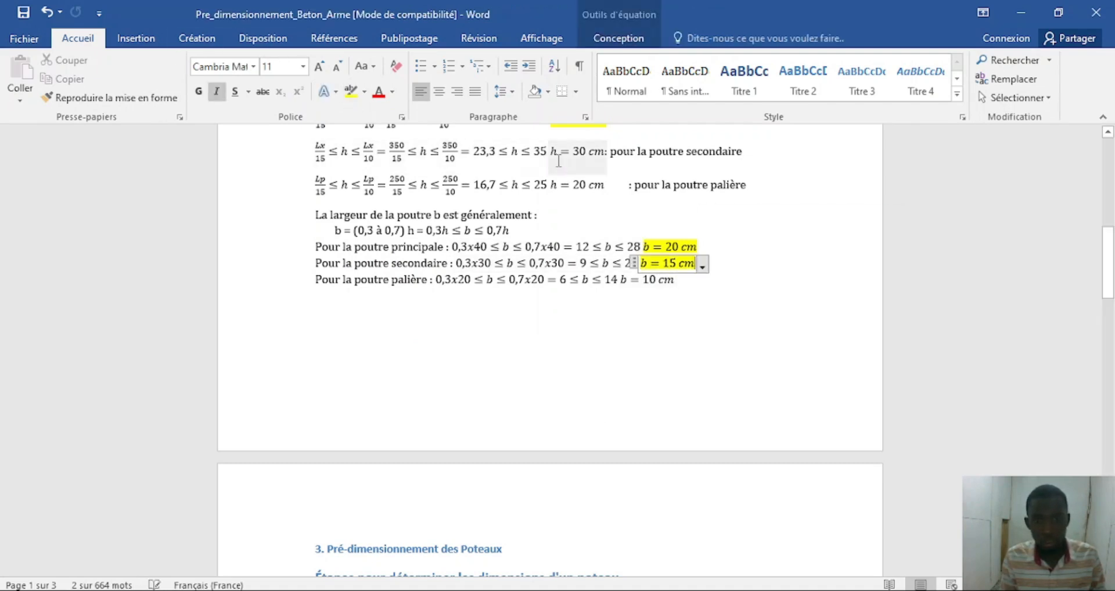
drag(550, 154, 601, 157)
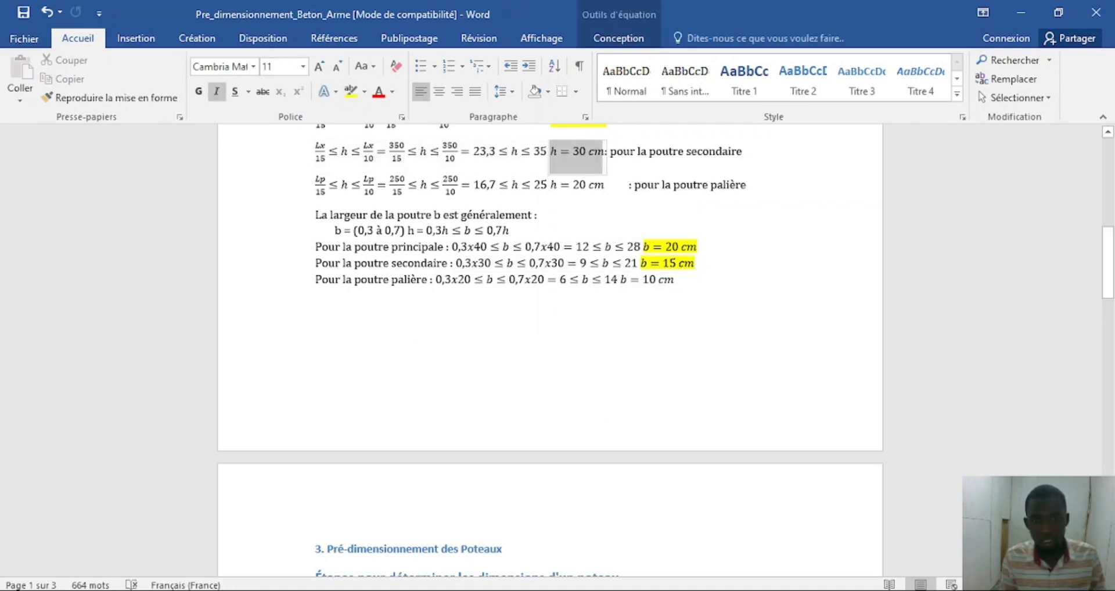
click(351, 92)
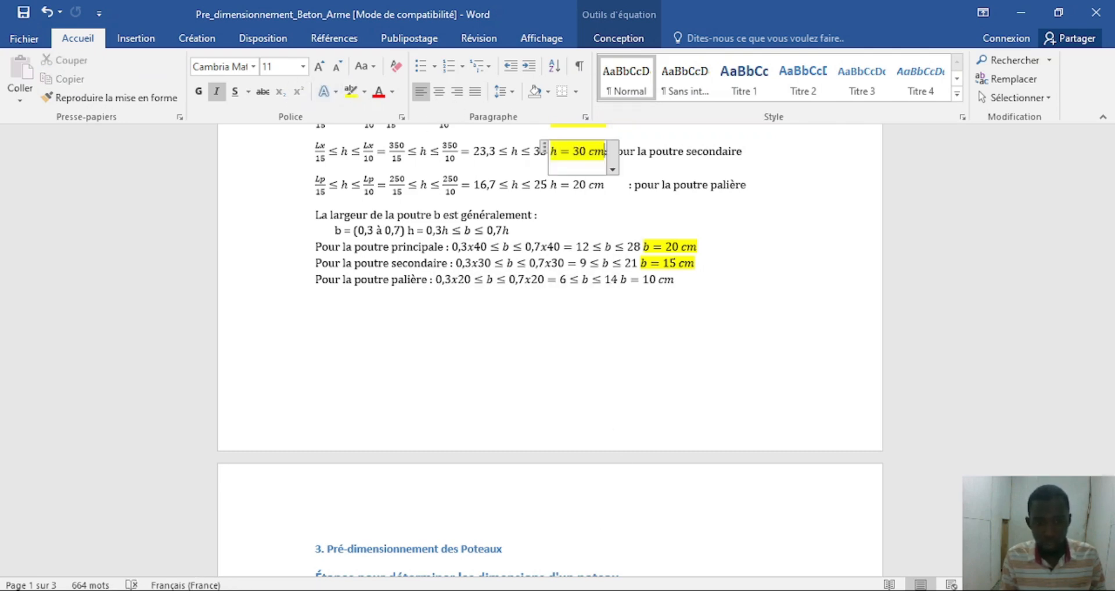
Back in Robot, set b to 15 cm and h to 30 cm, and add the poutre secondaire section, overwriting the existing profile
click(574, 590)
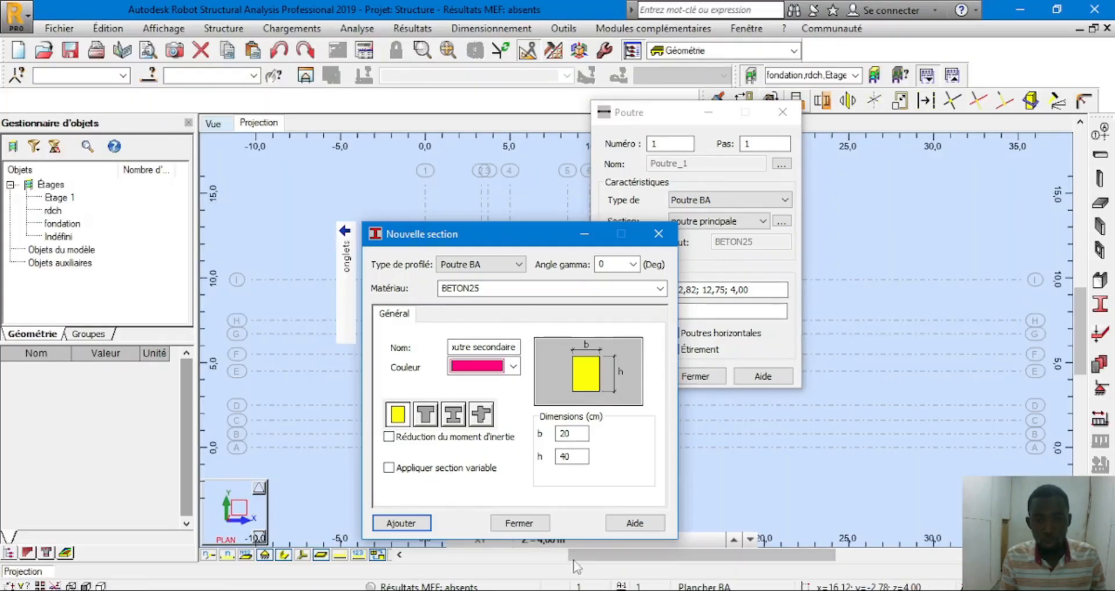
drag(575, 434, 541, 439)
text(1)
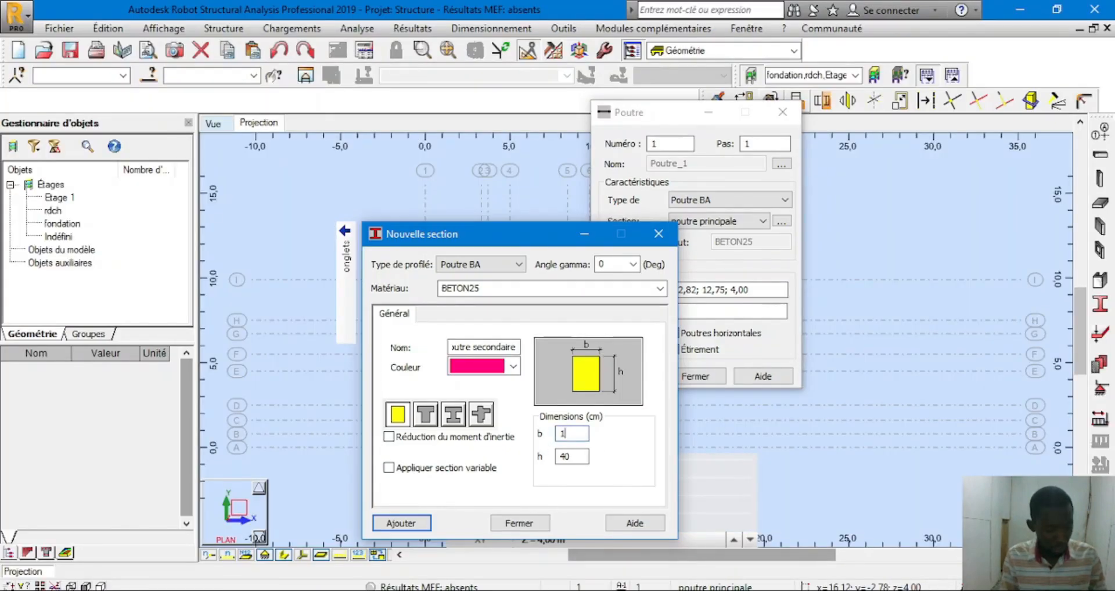
text(5)
key(Tab)
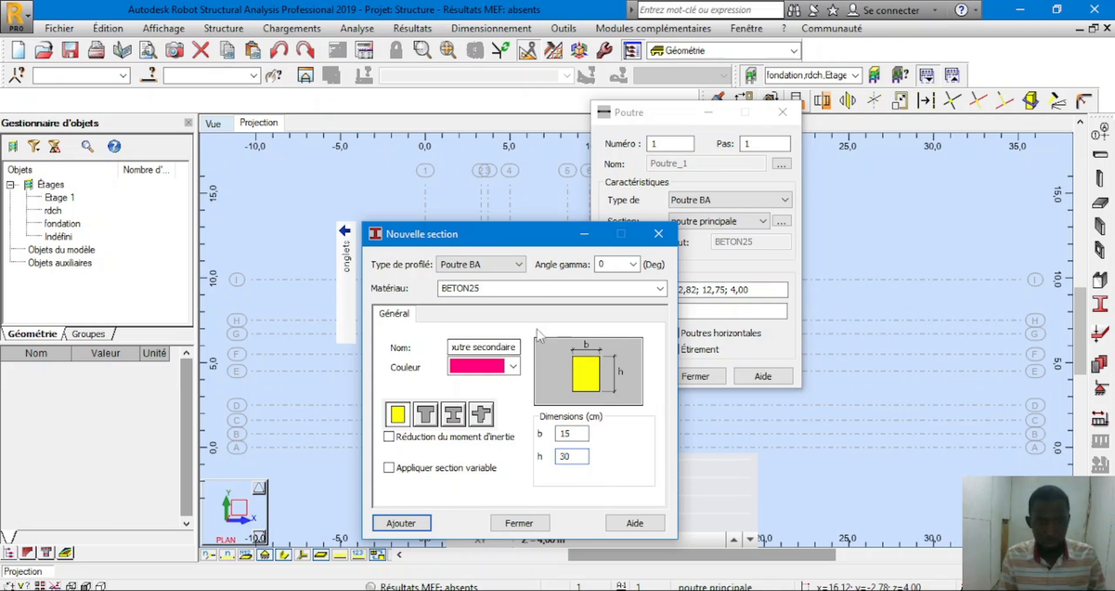
click(418, 524)
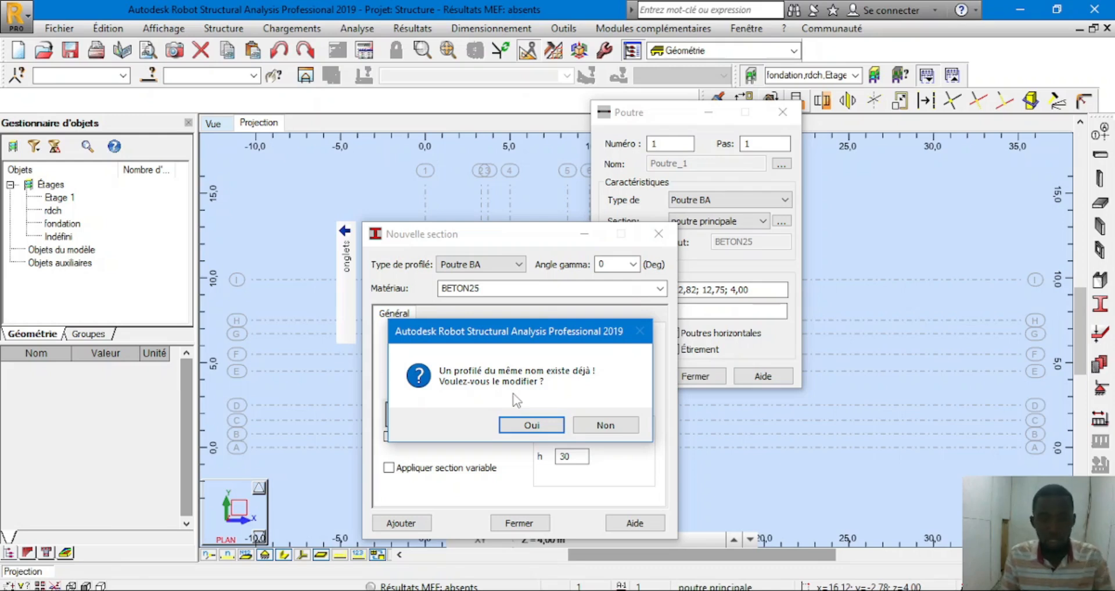
click(522, 424)
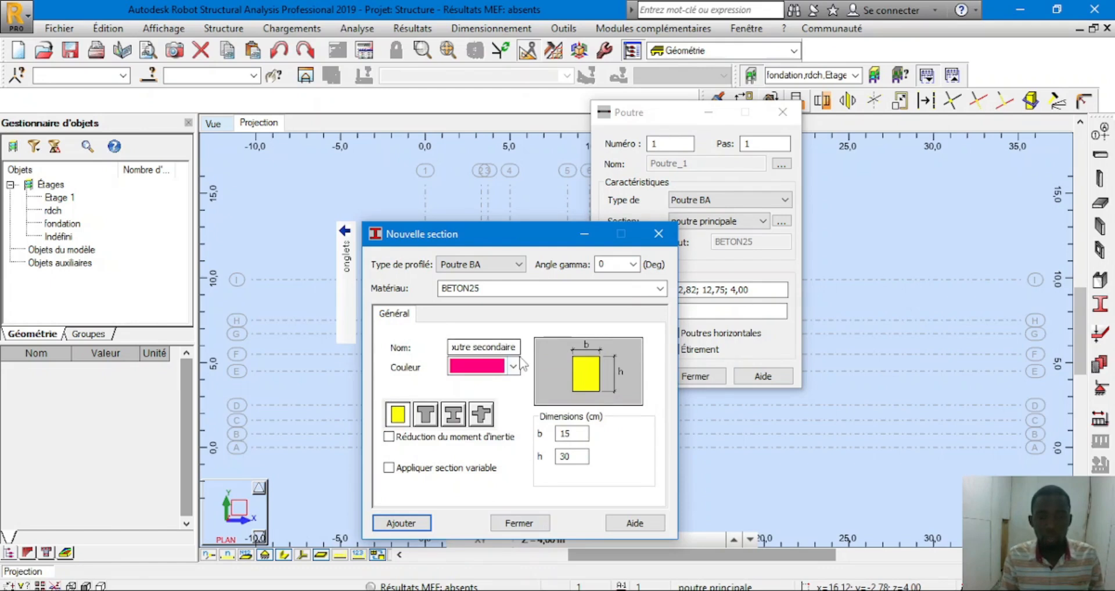
Rename the section definition as poutre paliere and give it a dark blue-violet colour
drag(518, 347, 477, 344)
text(pali)
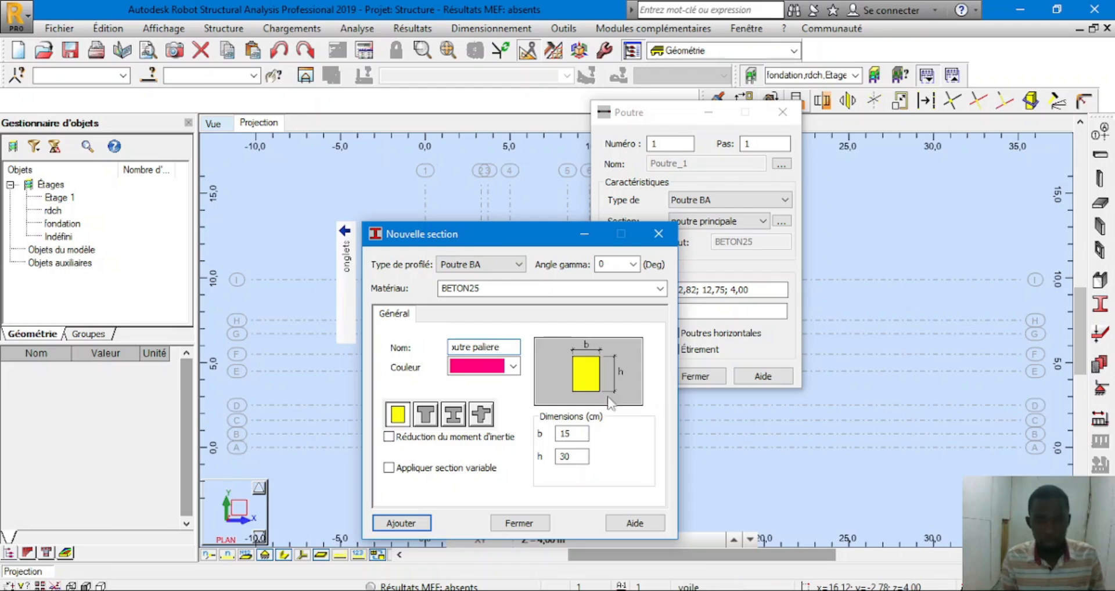
click(502, 366)
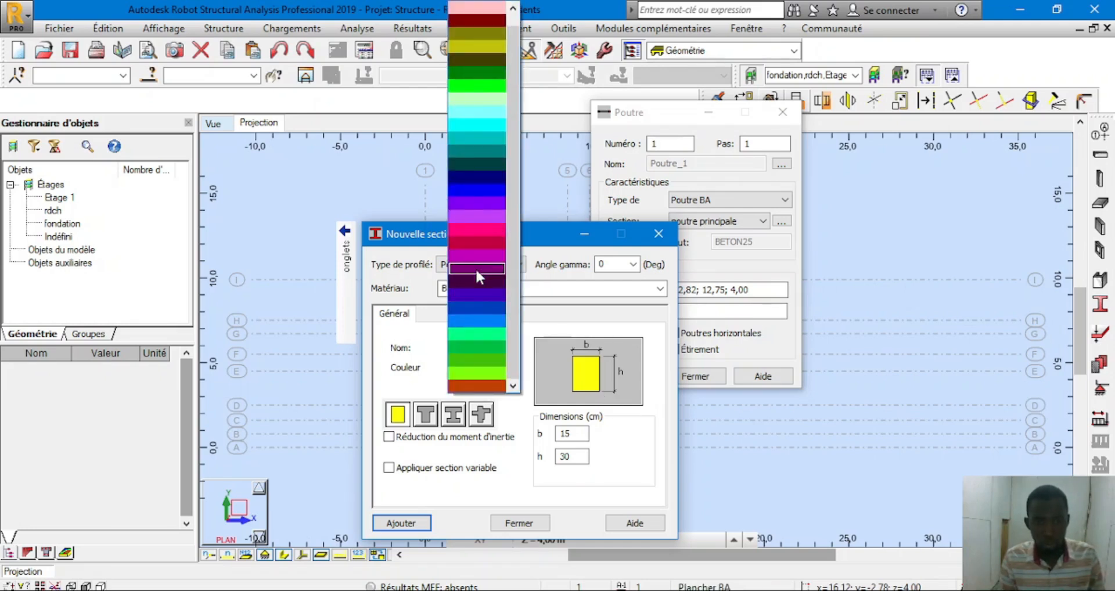
click(480, 295)
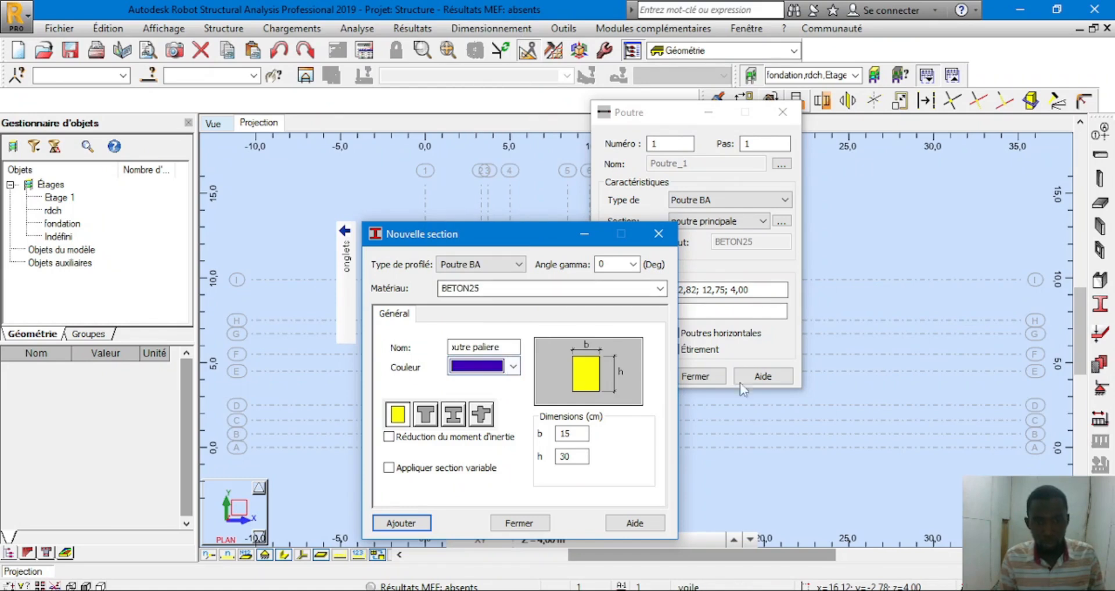
In the Word predimensioning document, highlight the landing beam's h = 20 cm and b = 10 cm in yellow
key(alt+Tab)
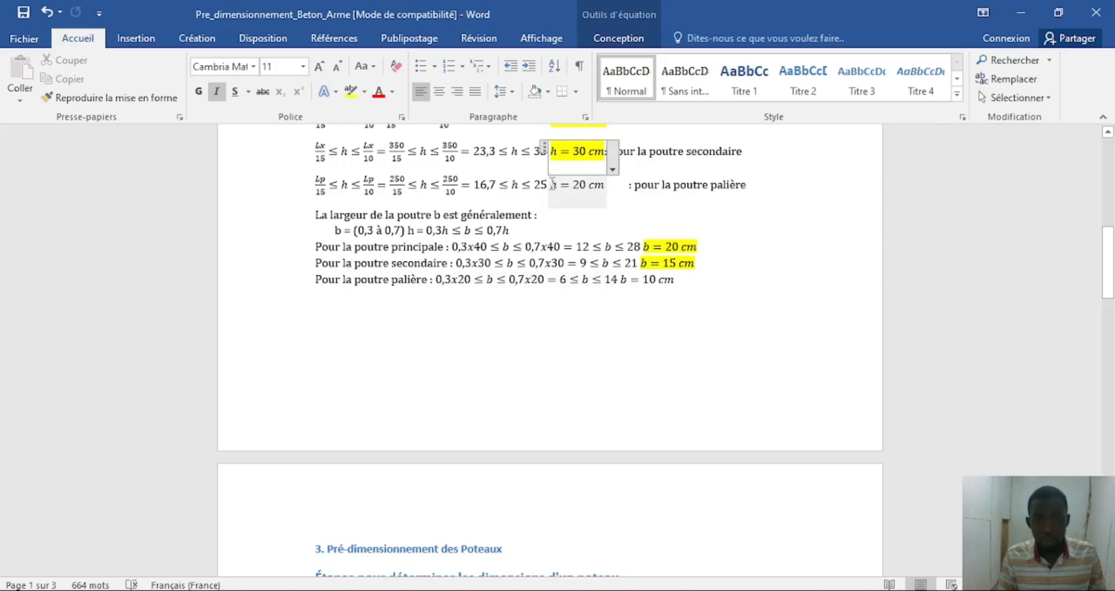
drag(552, 184, 605, 184)
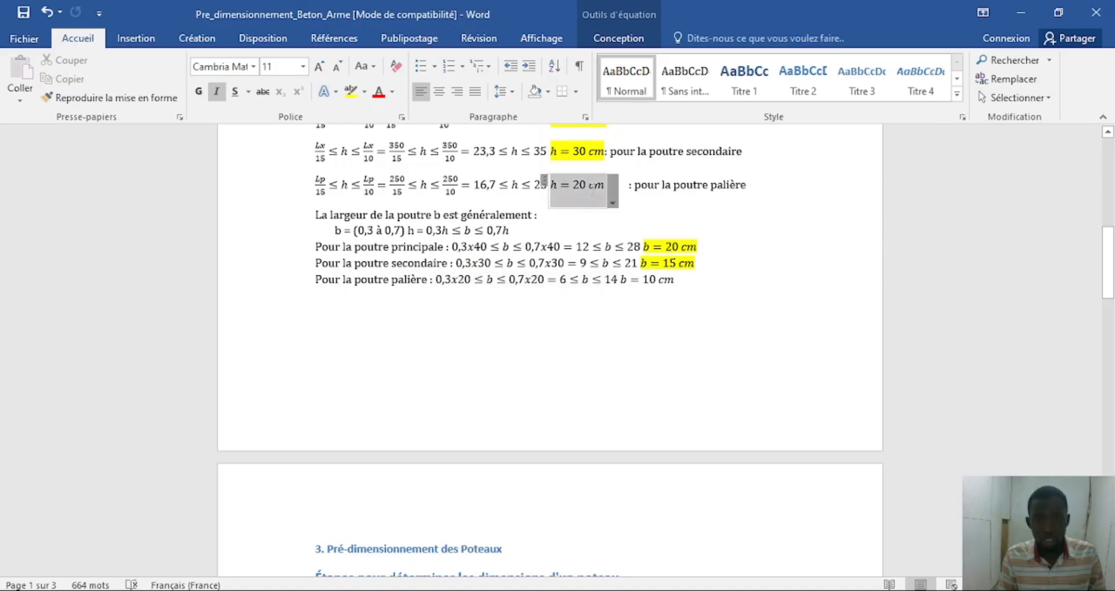
click(352, 92)
drag(622, 280, 673, 280)
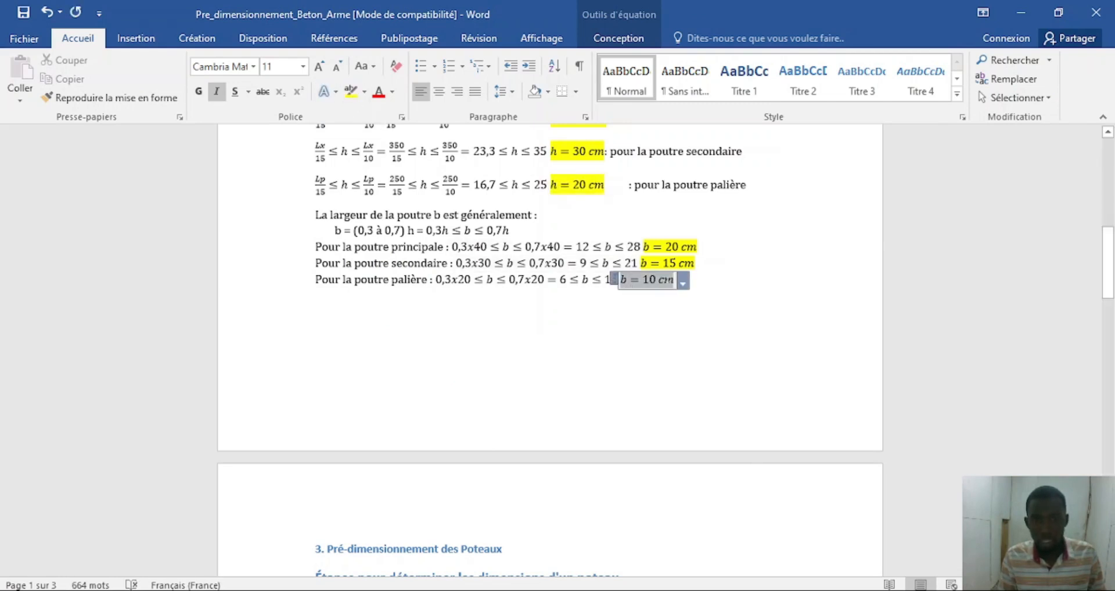
click(352, 92)
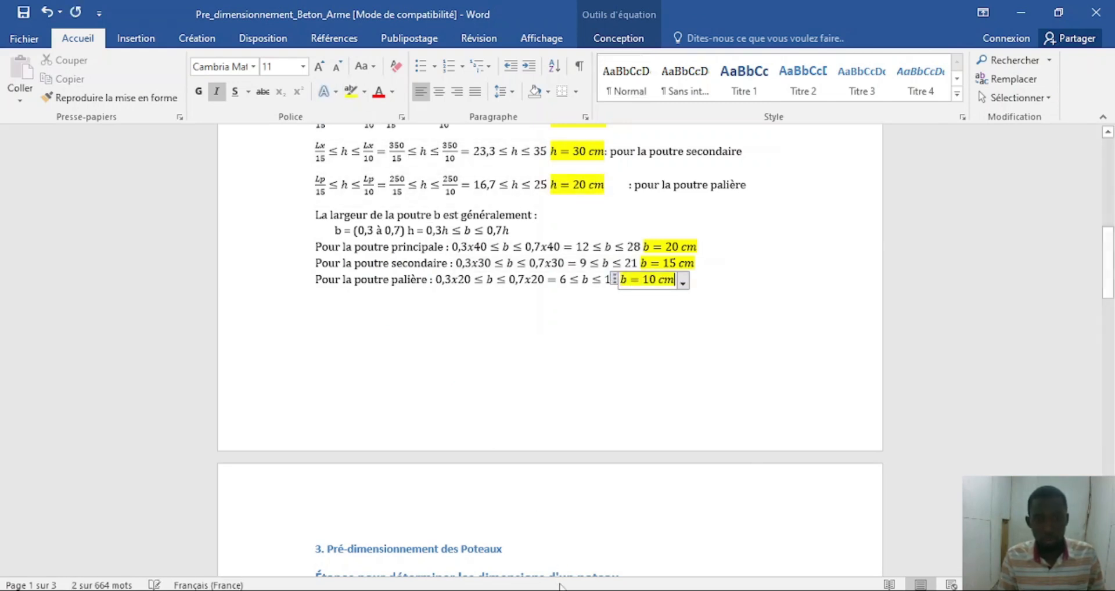
Back in Robot, set b to 10 cm and h to 20 cm, add the poutre paliere section overwriting the existing profile, and close the beam definition
key(alt+Tab)
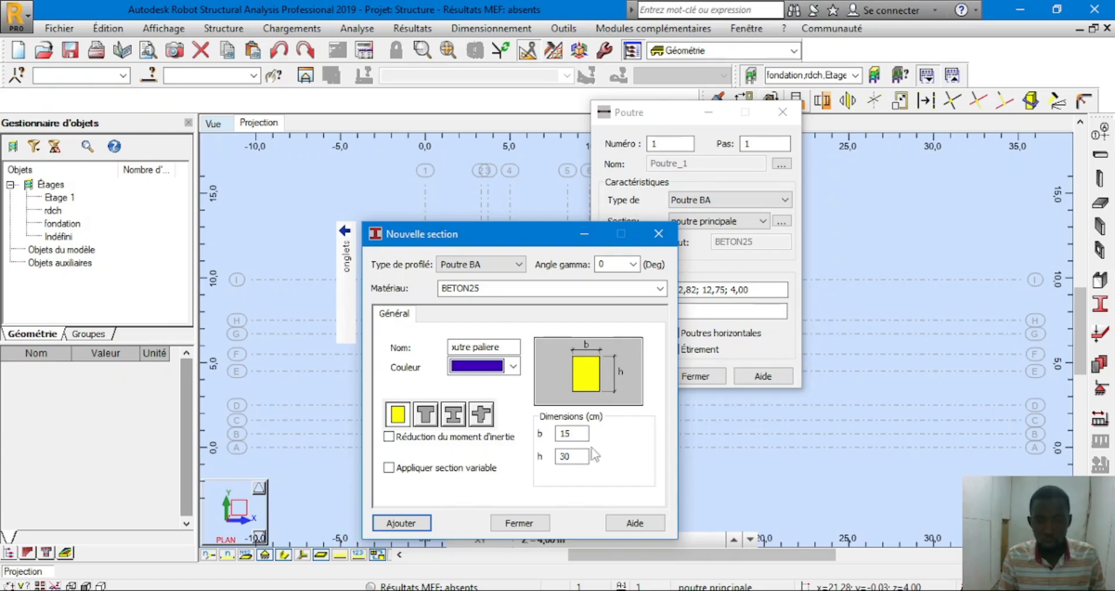
drag(574, 433, 541, 432)
text(10)
drag(580, 459, 558, 457)
click(400, 523)
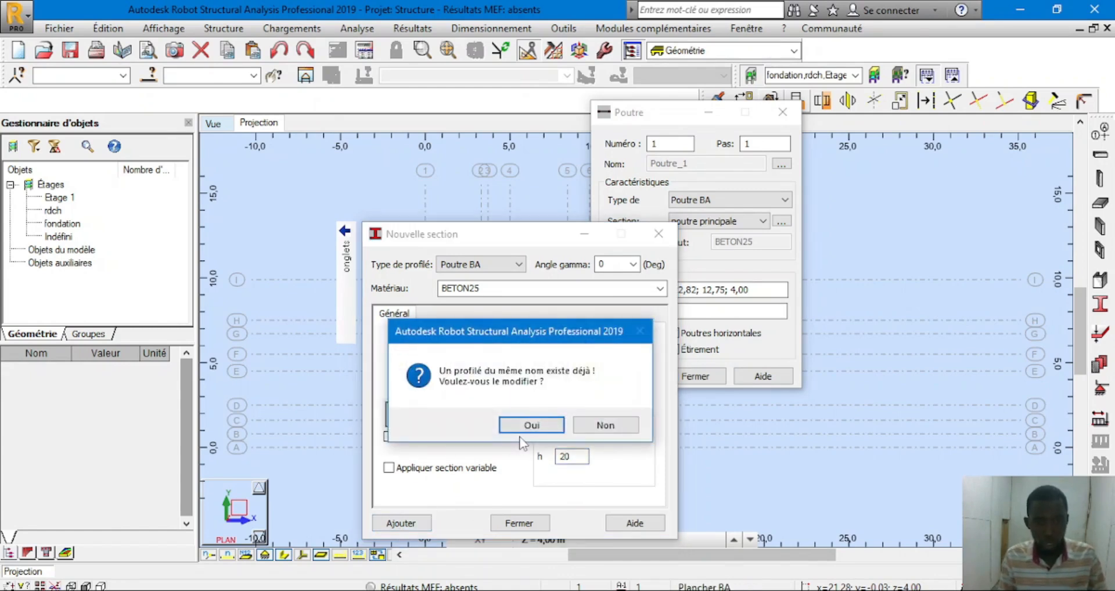
click(532, 426)
click(532, 524)
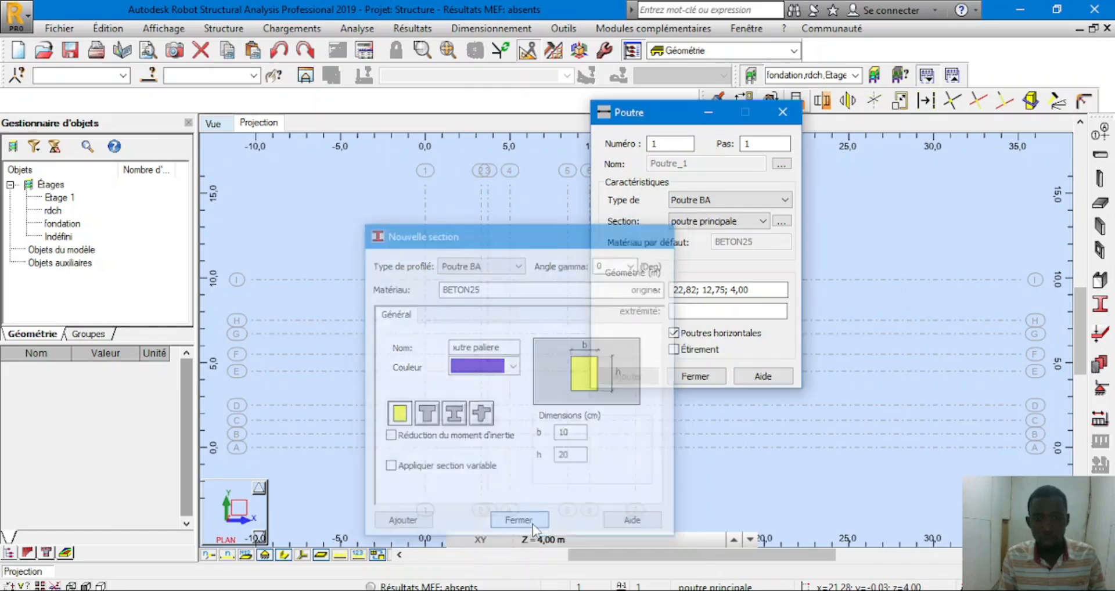
click(763, 222)
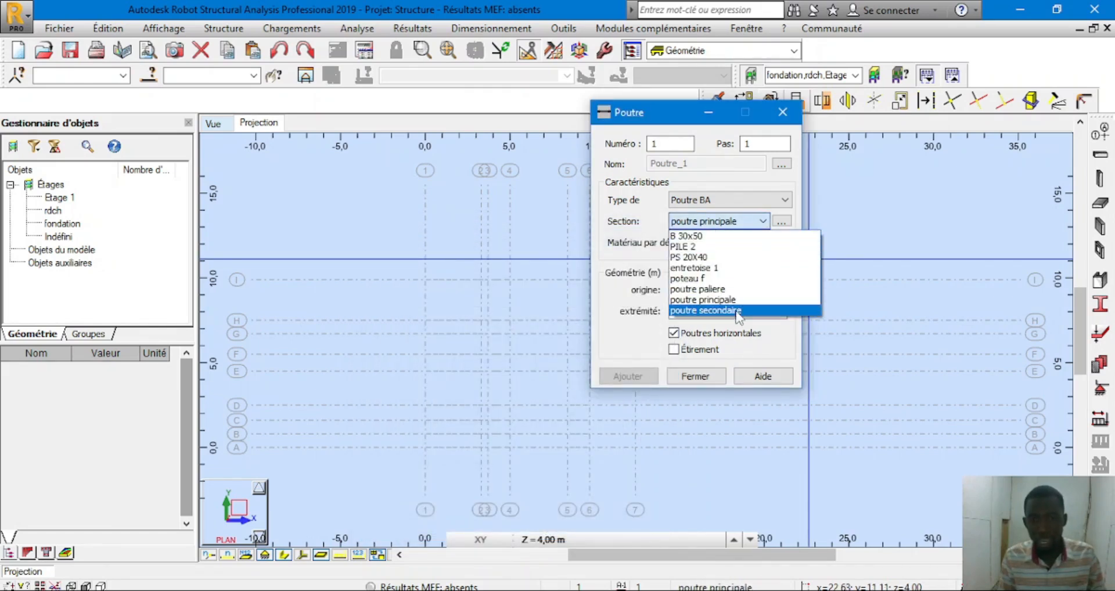
click(784, 220)
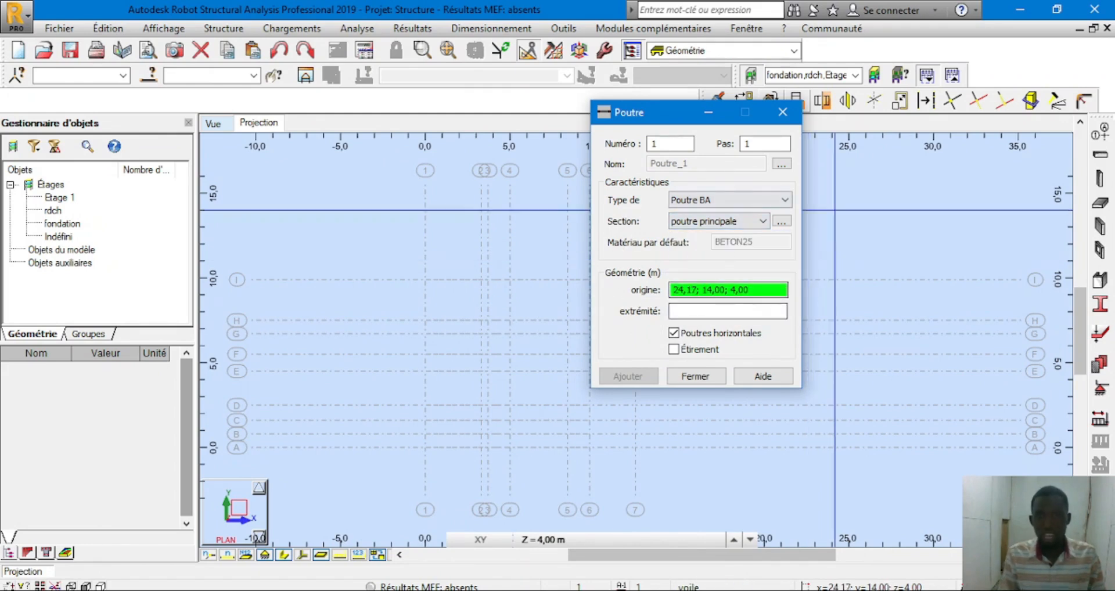
click(710, 375)
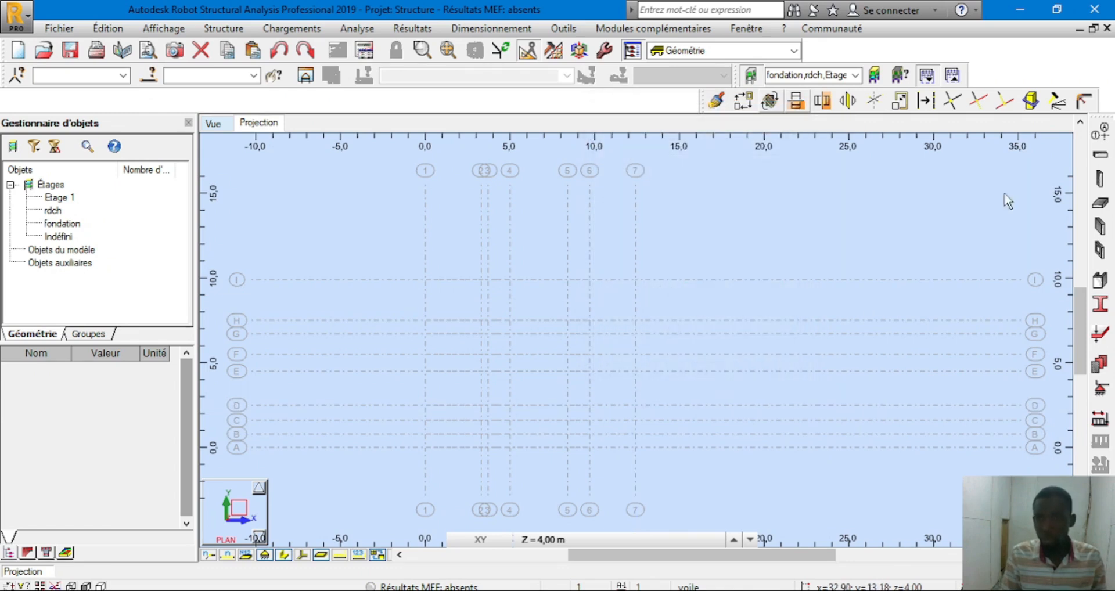
Start a column definition of type Poteau BA and open a new section definition for it
click(1099, 181)
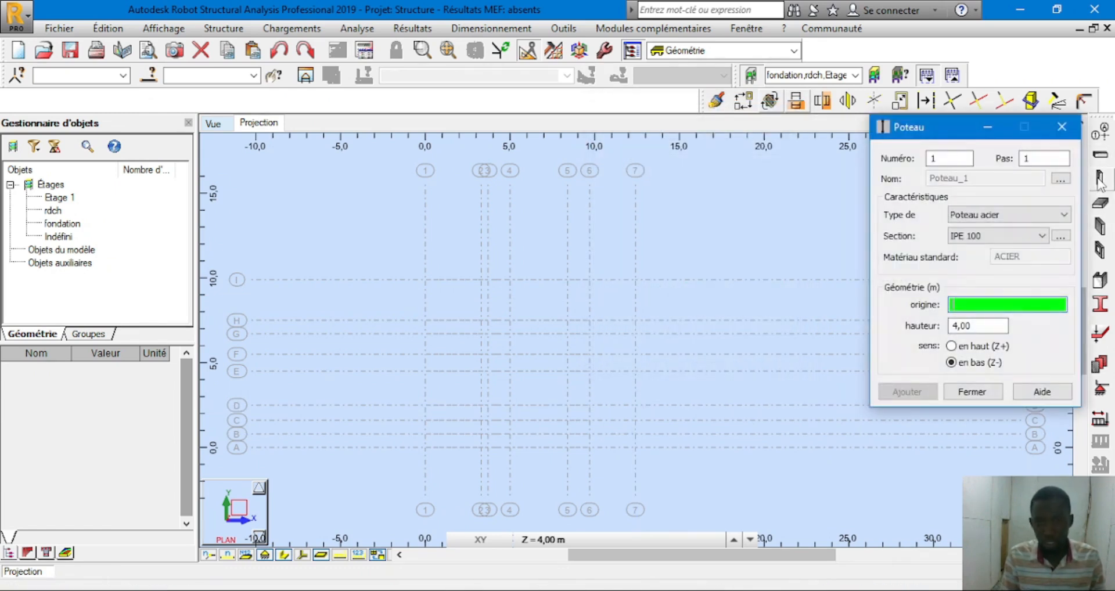
click(1000, 223)
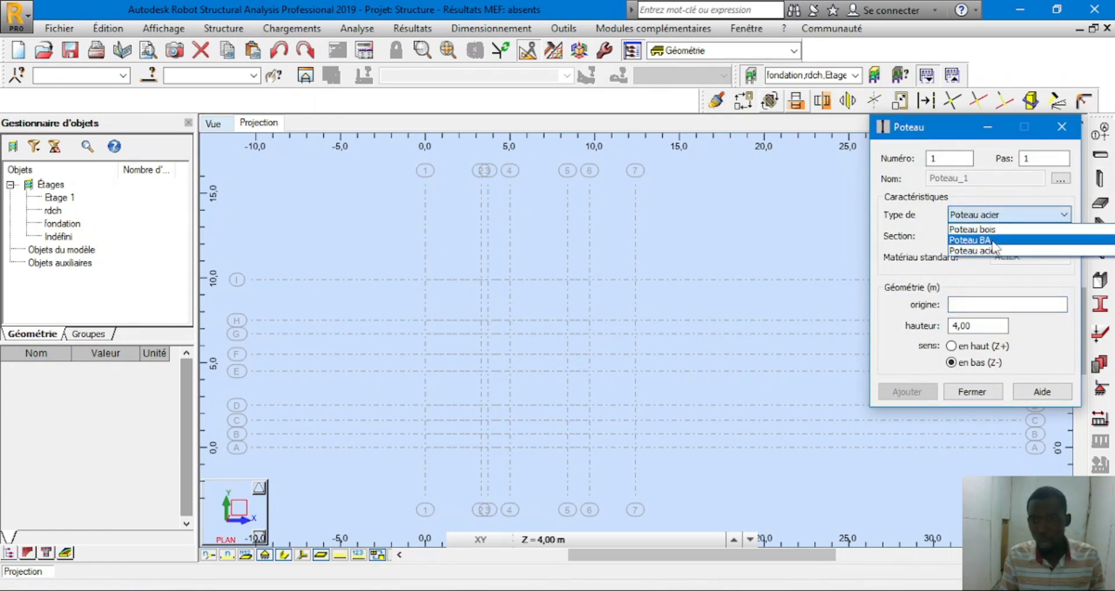
click(995, 236)
click(996, 237)
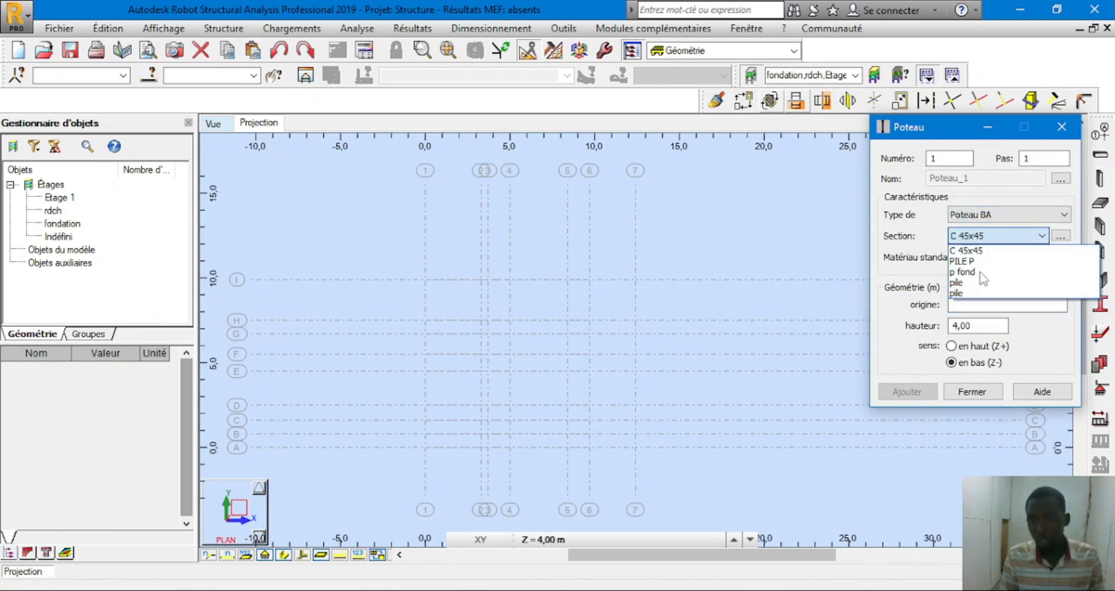
click(1069, 237)
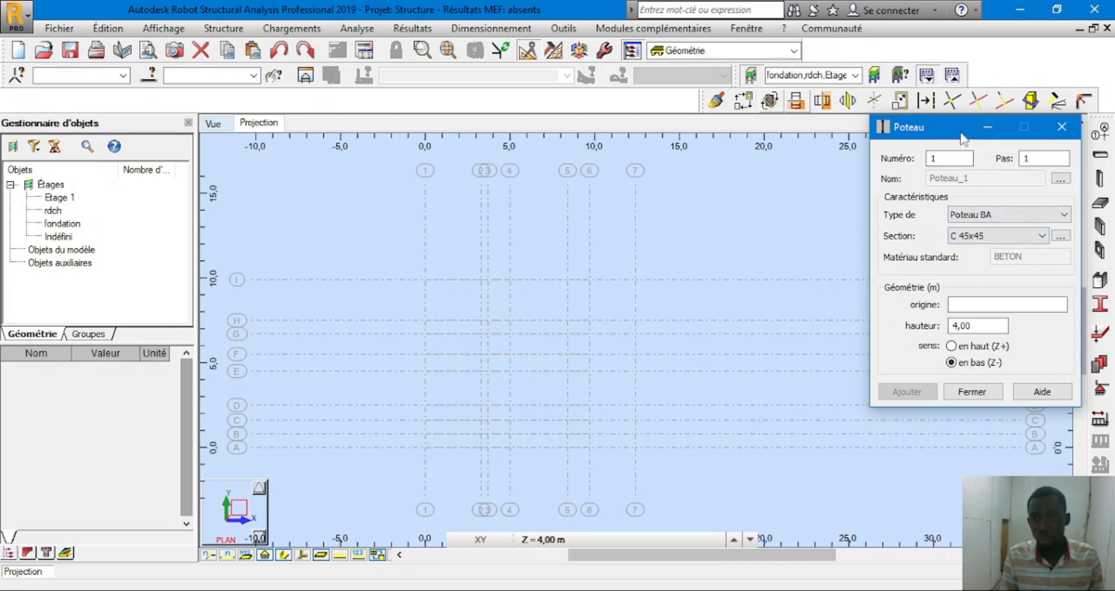
drag(961, 133, 887, 134)
click(987, 236)
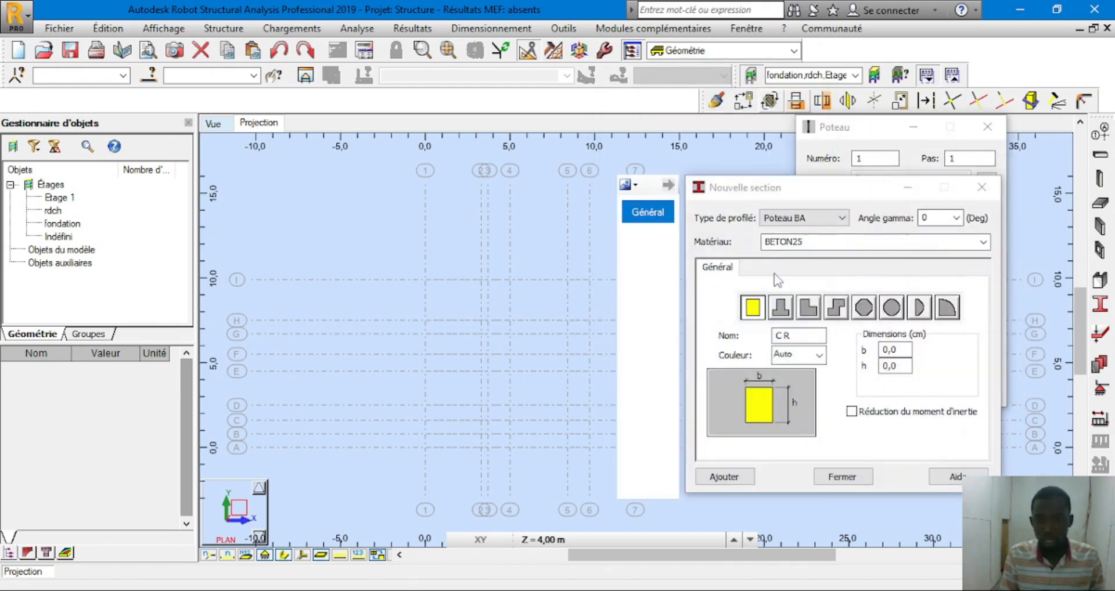
Consult the column dimensions in the Excel load sheet; back in Robot, name the new section poteau 20x20 and colour it light pink
drag(764, 196, 439, 195)
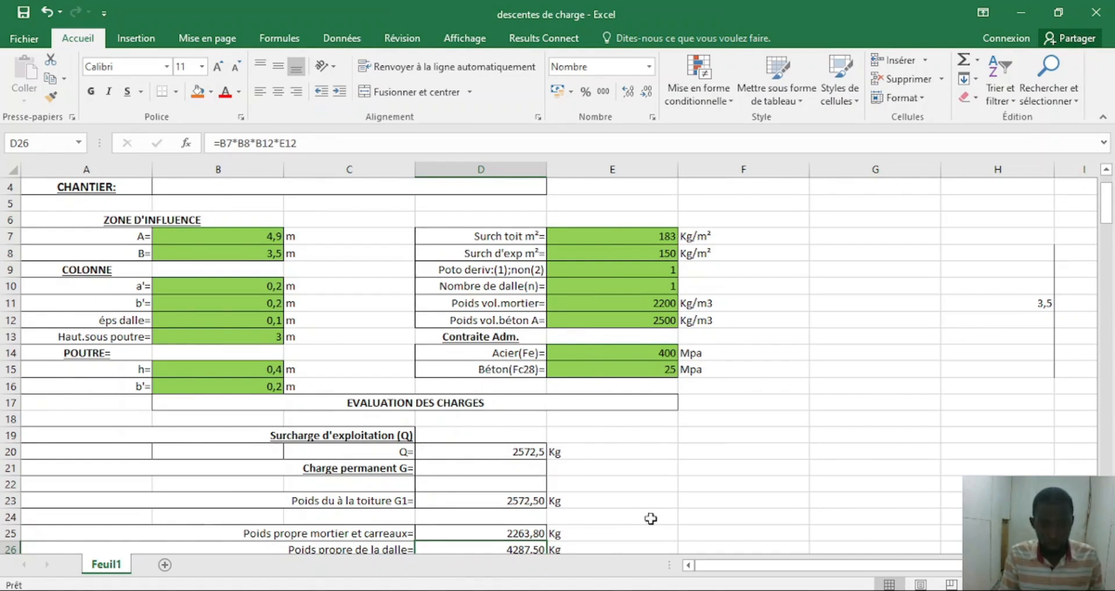
click(639, 590)
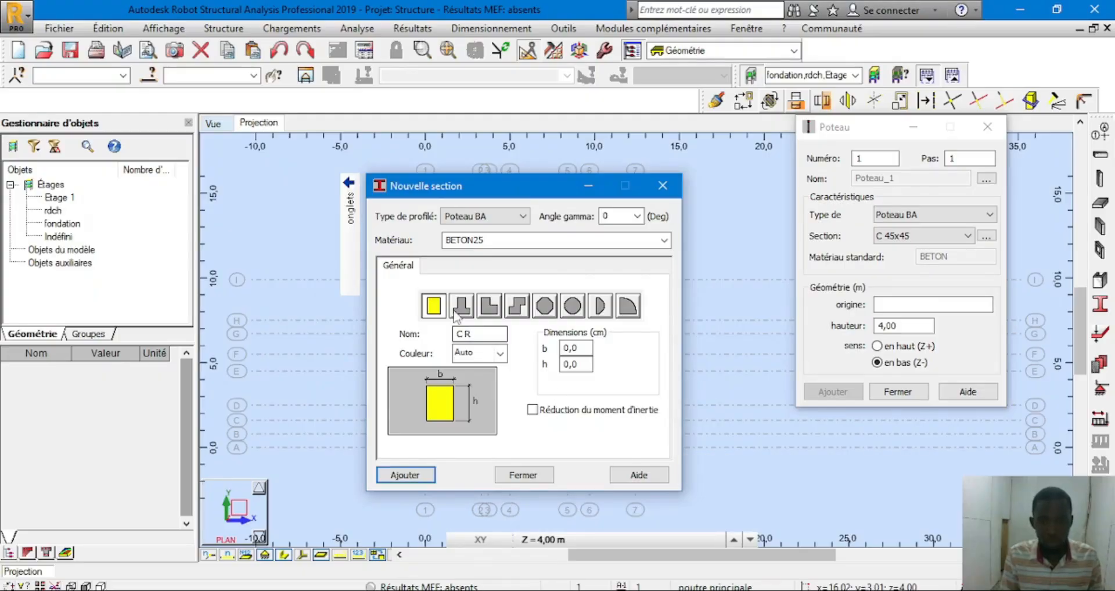
drag(499, 198, 690, 259)
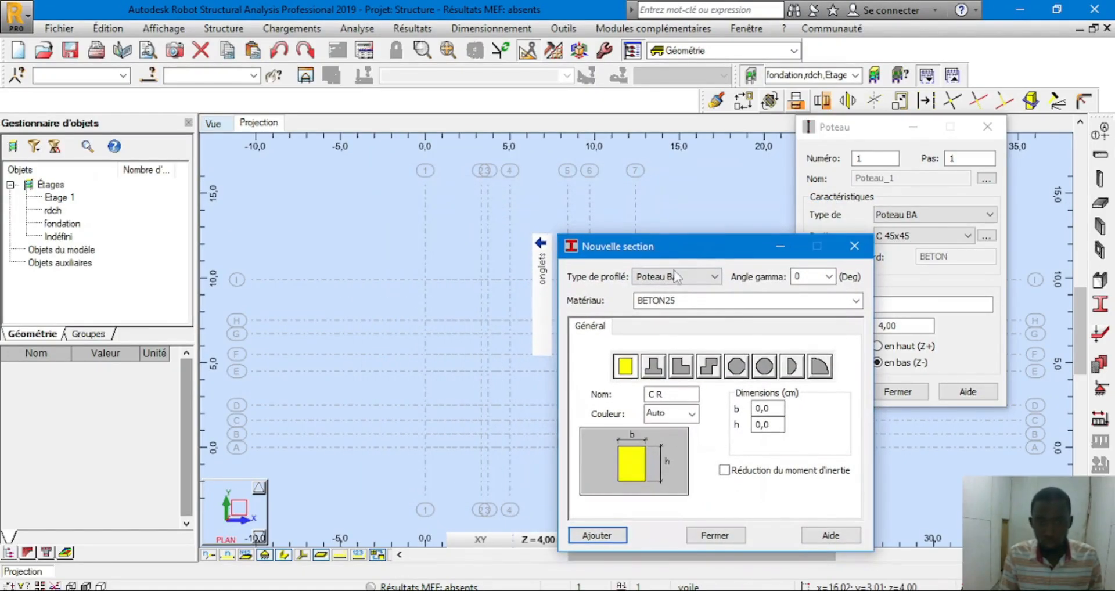
drag(664, 395, 654, 397)
text(pote)
text(au )
text(20x20)
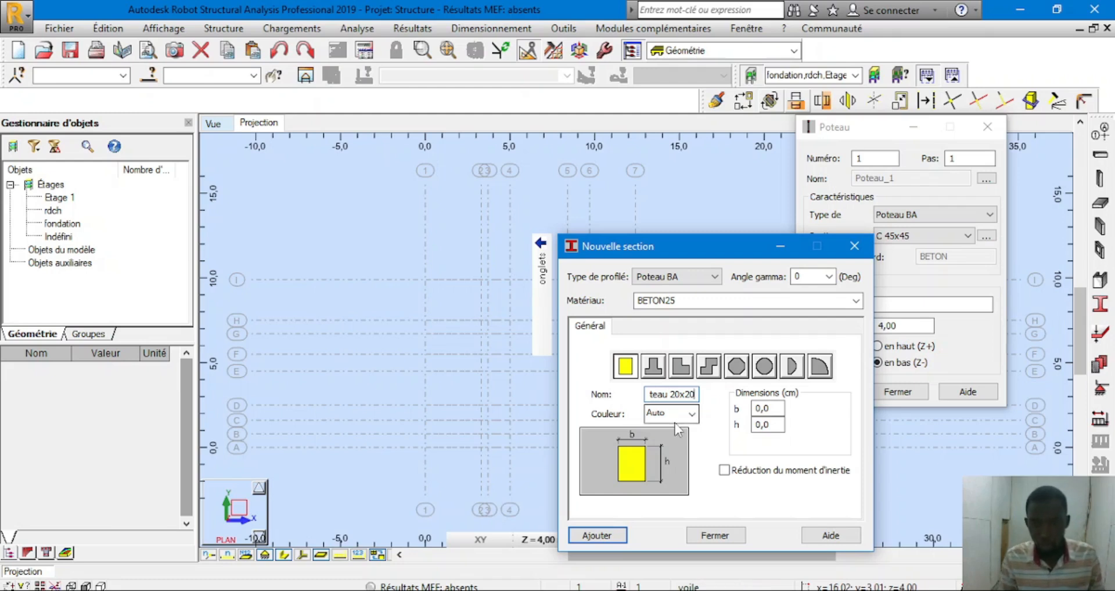
click(675, 420)
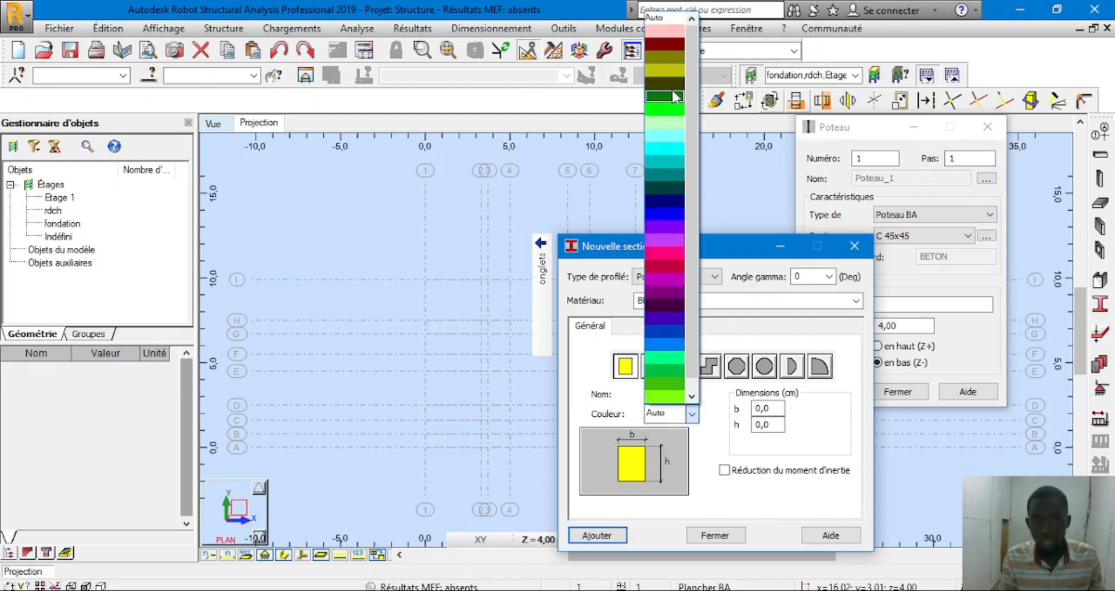
click(667, 30)
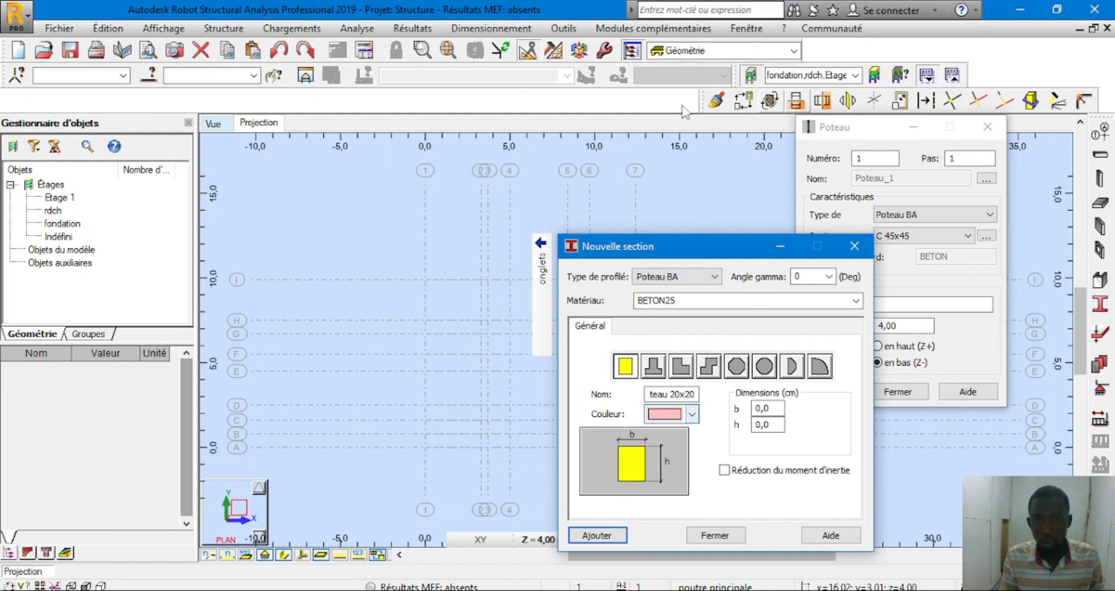
Set b and h to 20 cm, add the poteau 20x20 section, and close the column definition
click(775, 408)
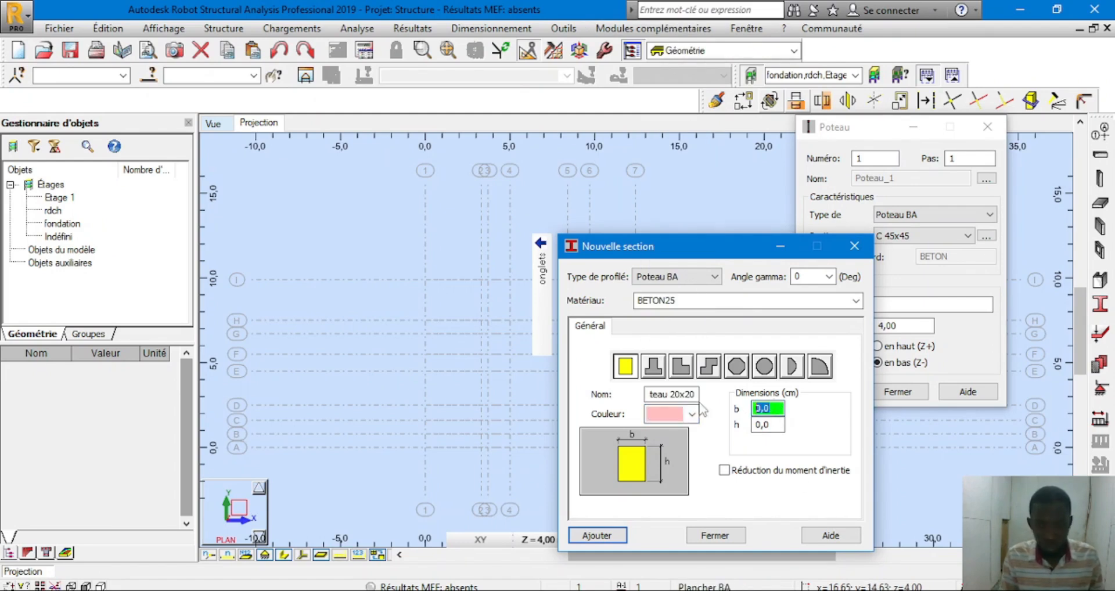
text(20)
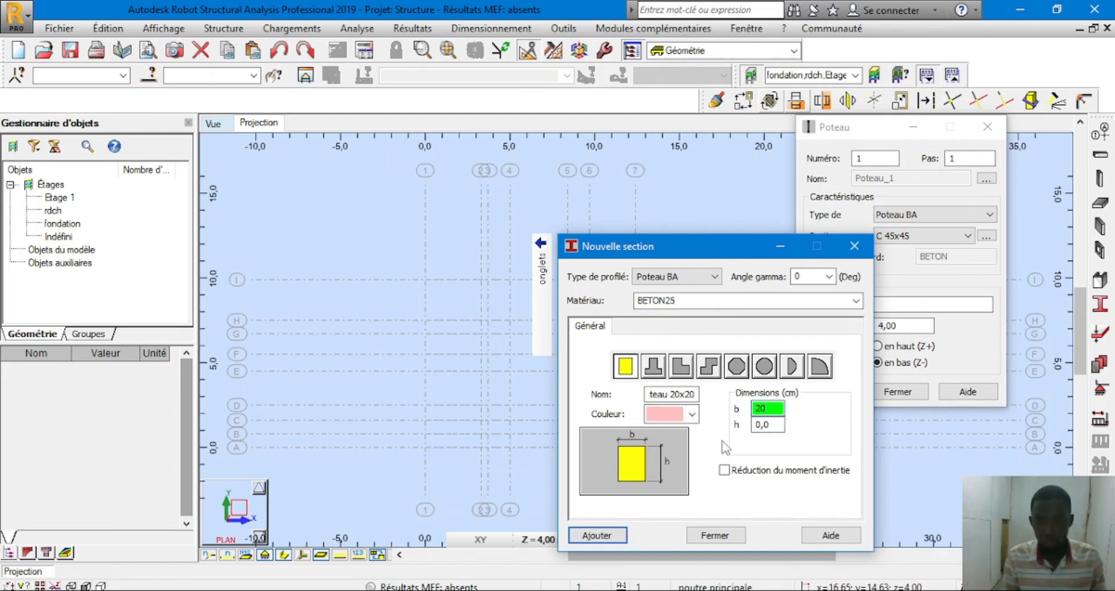
key(Tab)
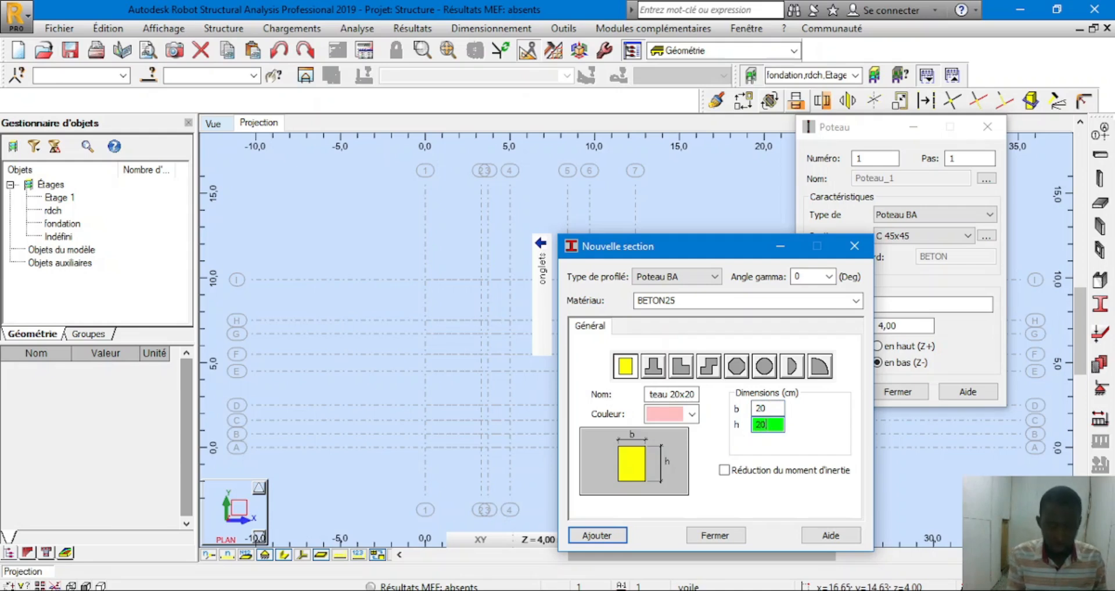
click(599, 535)
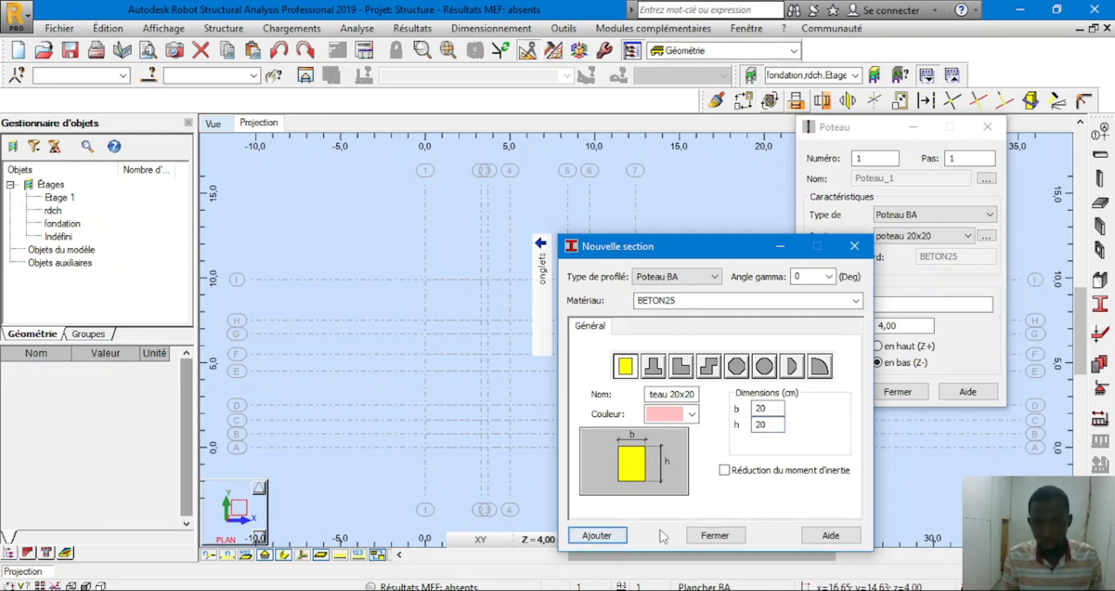
click(699, 536)
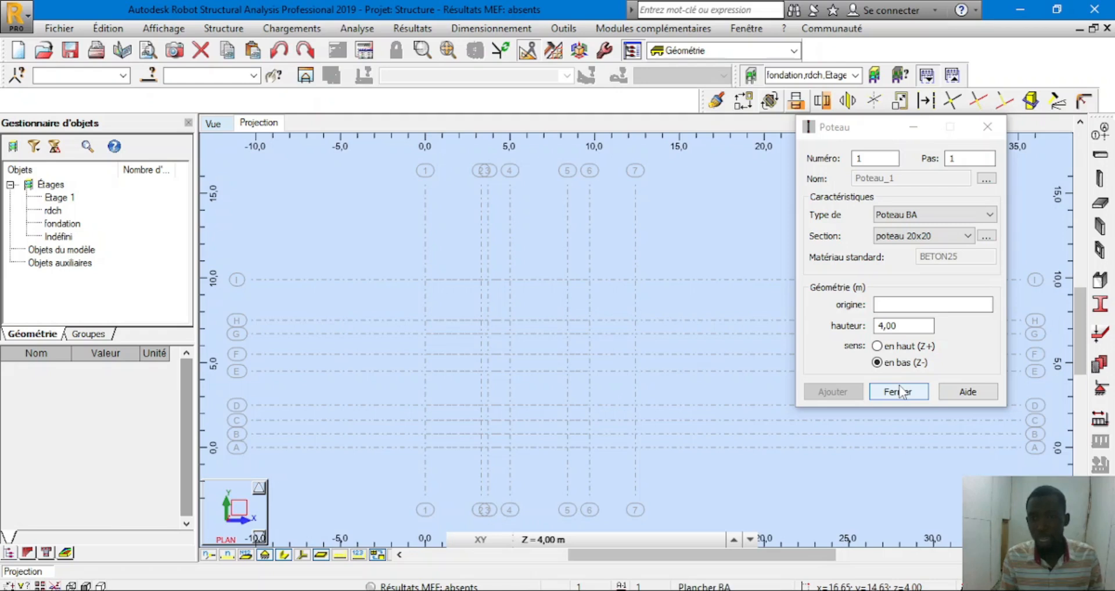
click(901, 392)
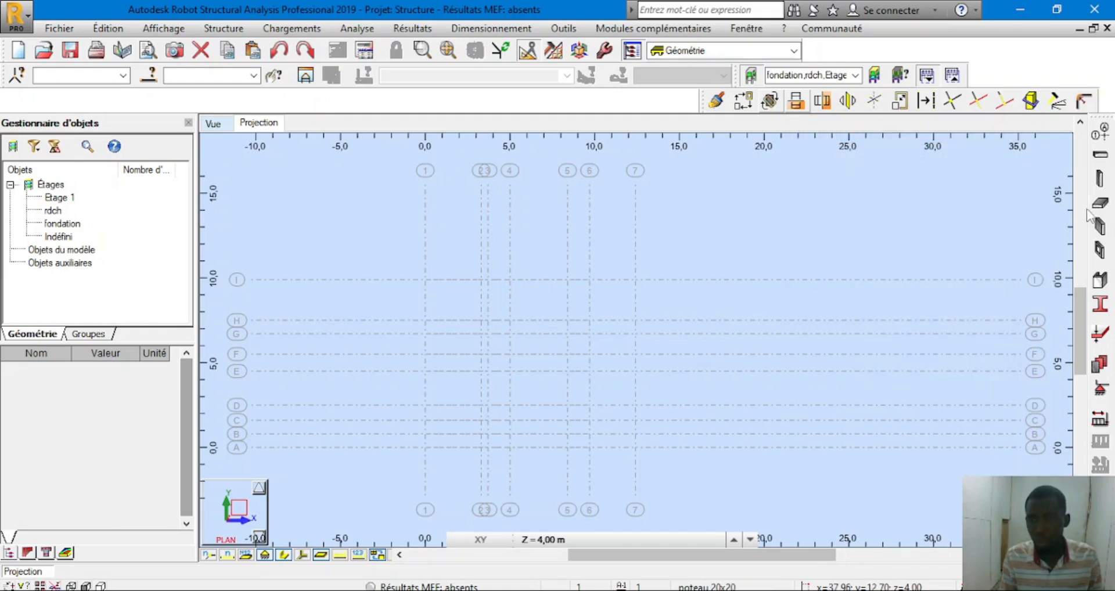
Open the floor (Plancher) definition and examine its available thickness options
click(1098, 204)
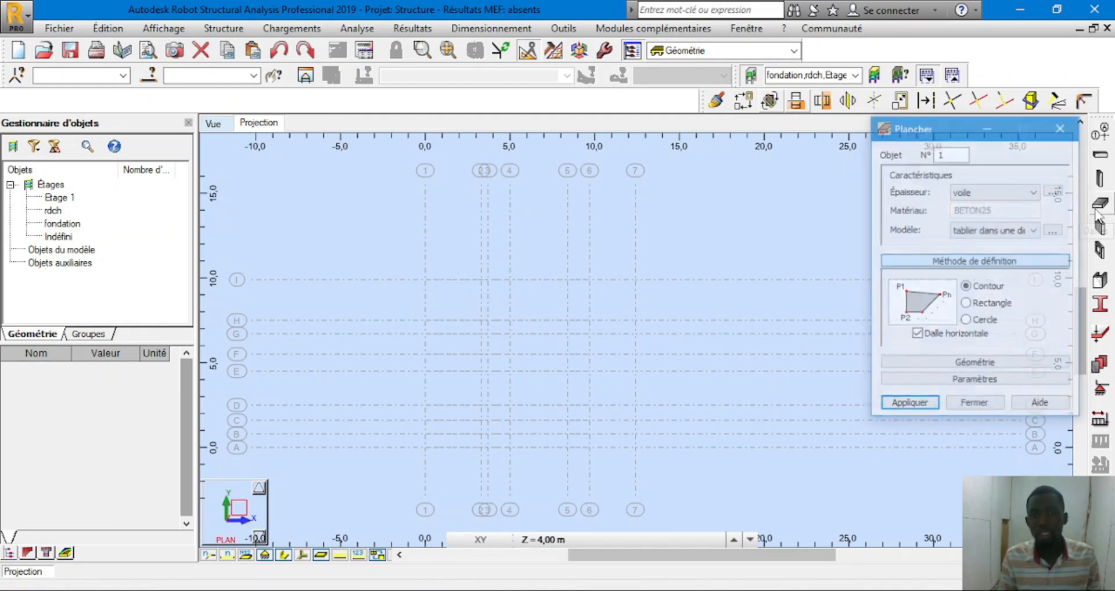
drag(927, 127, 539, 134)
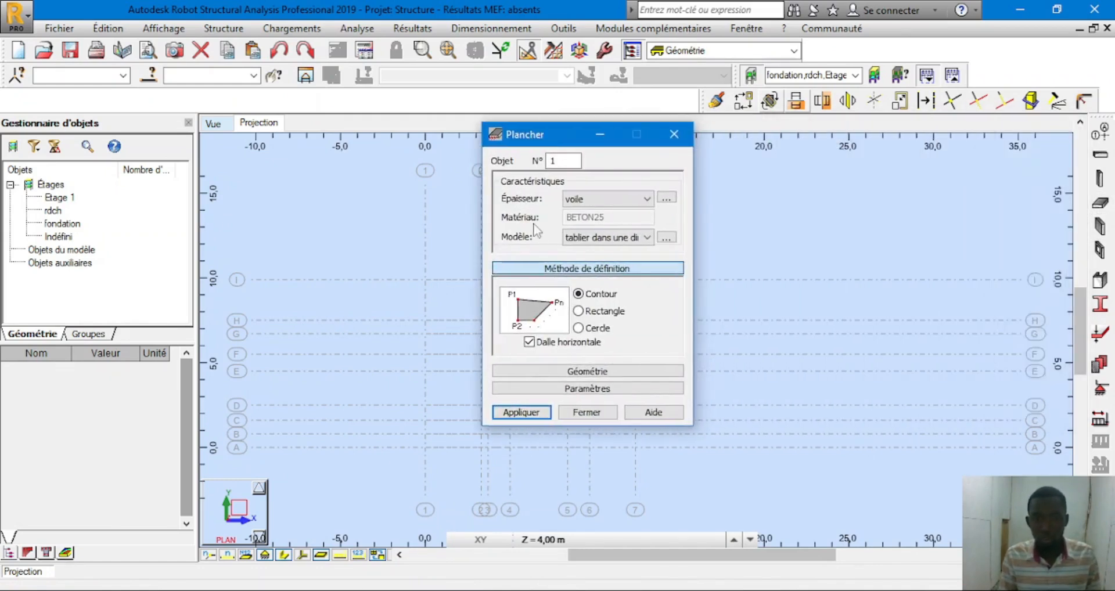
click(616, 205)
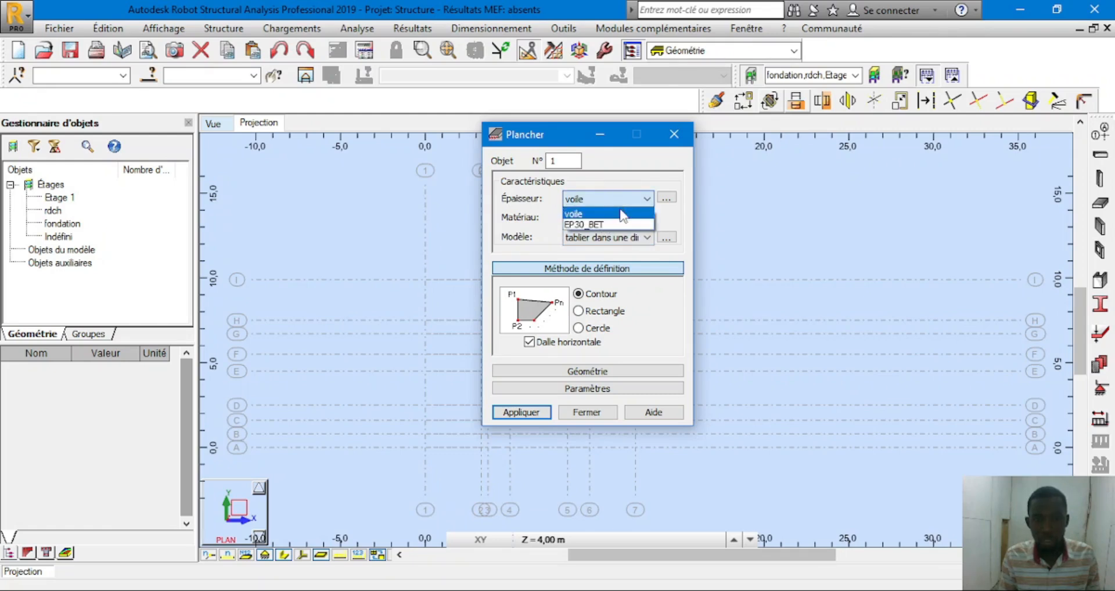
click(636, 202)
click(636, 202)
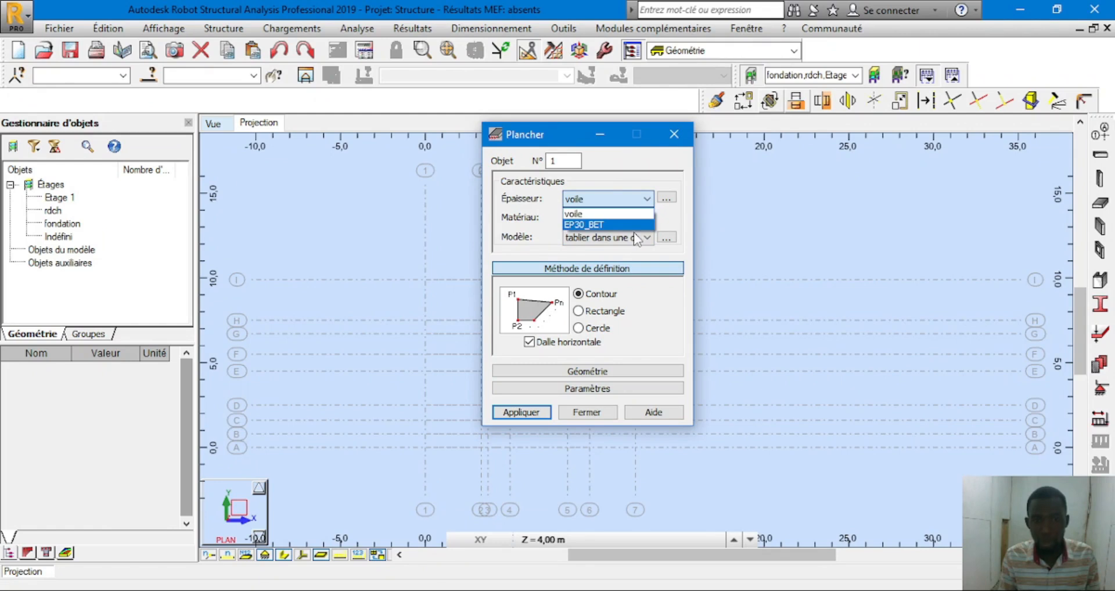
click(627, 239)
Set the floor's model to tablier dans une direction and its definition method to Rectangle
click(625, 239)
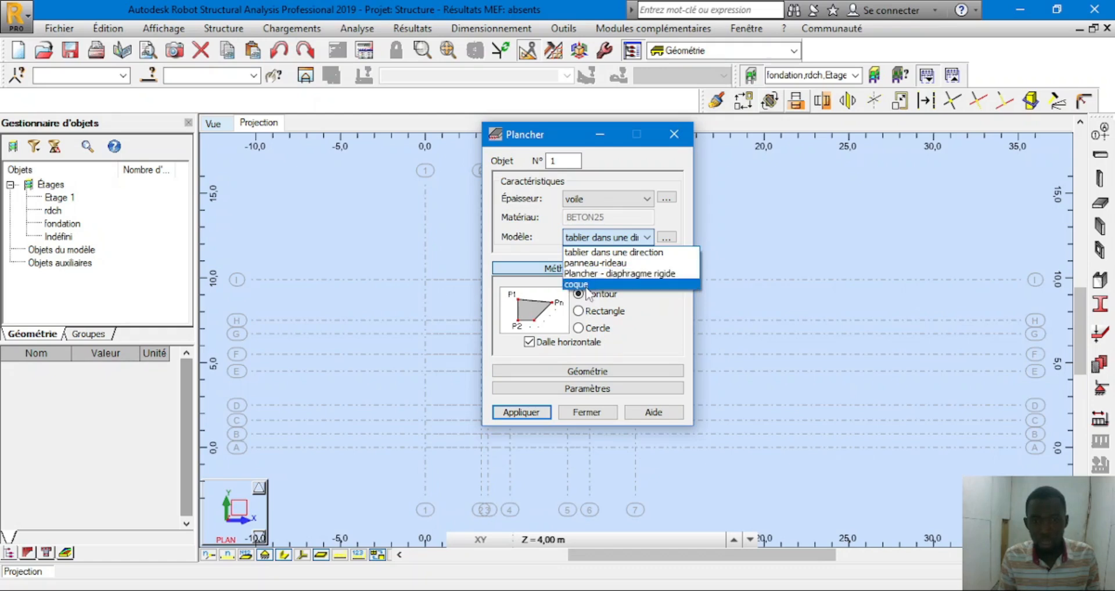
click(623, 256)
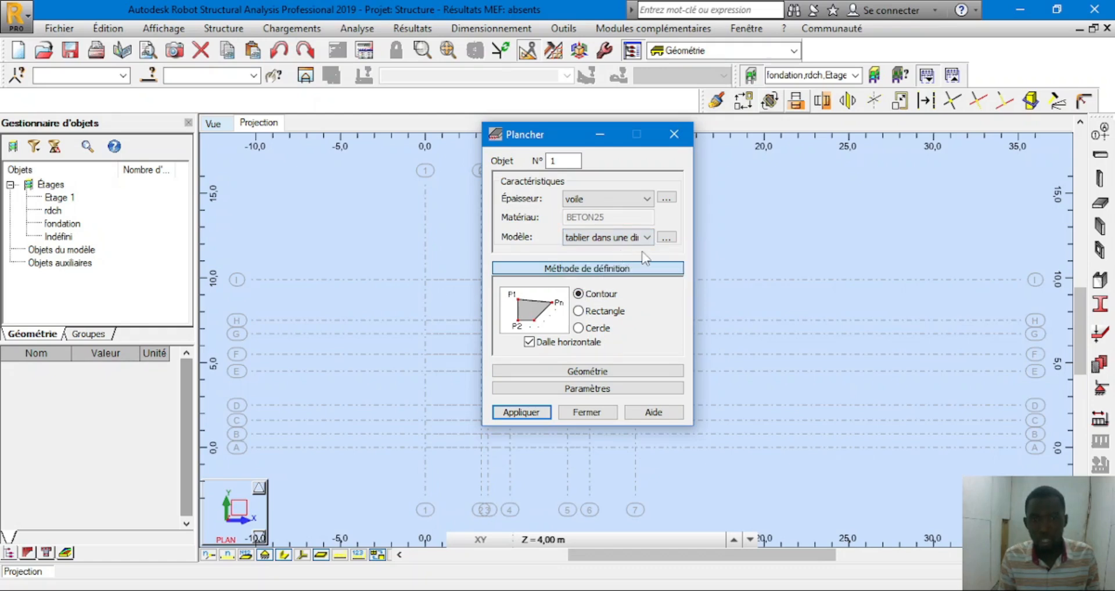
click(603, 238)
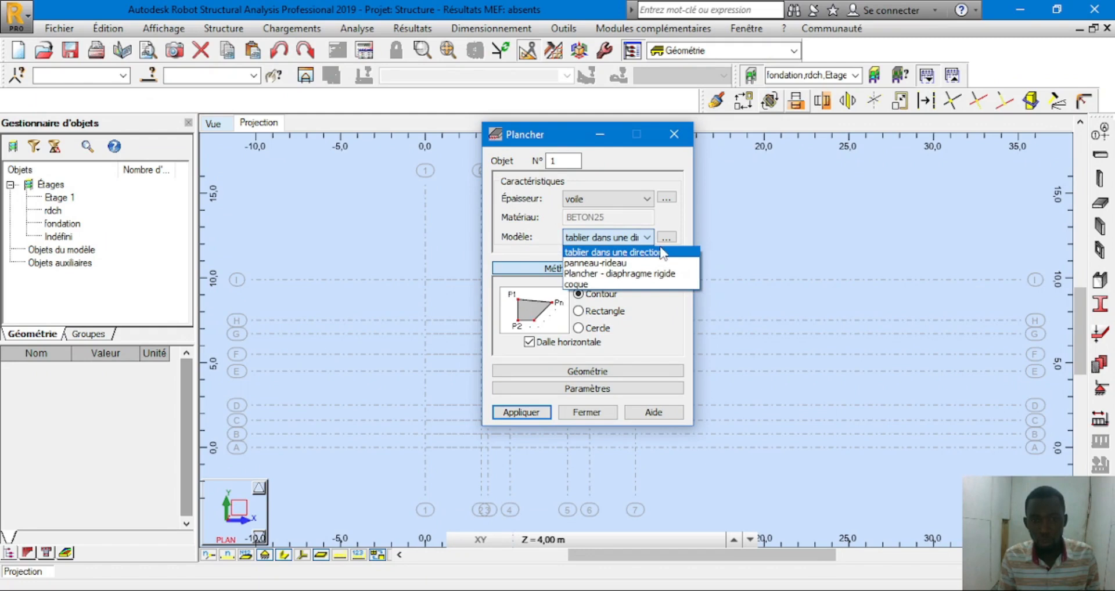
click(644, 238)
click(616, 240)
click(617, 248)
click(595, 313)
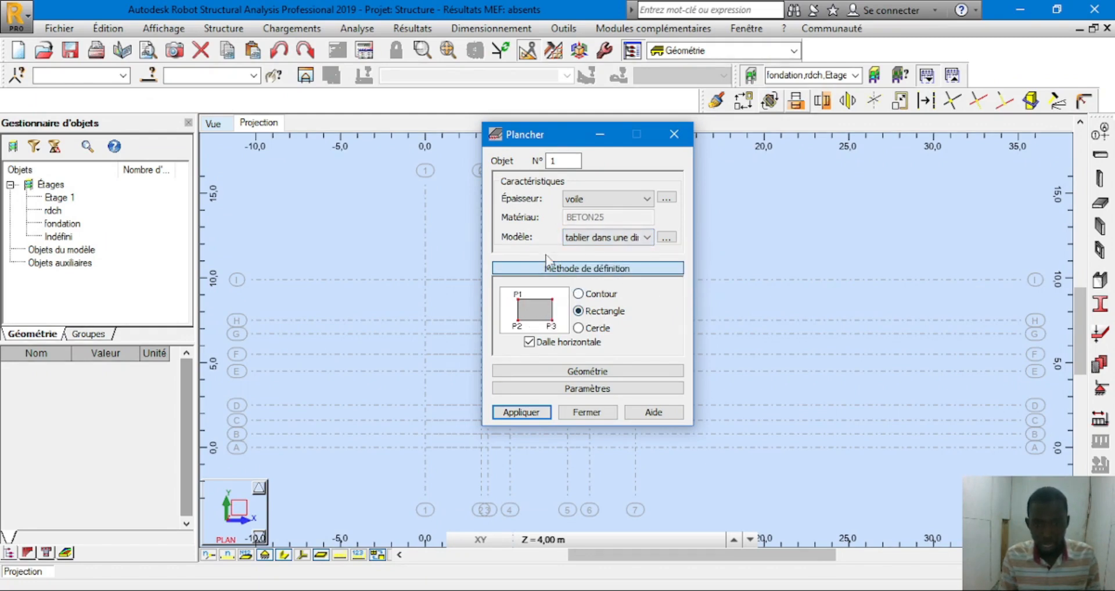
Check the floor model's calculation settings, and open a new floor thickness definition, reviewing the variable types but keeping it uniforme
click(668, 238)
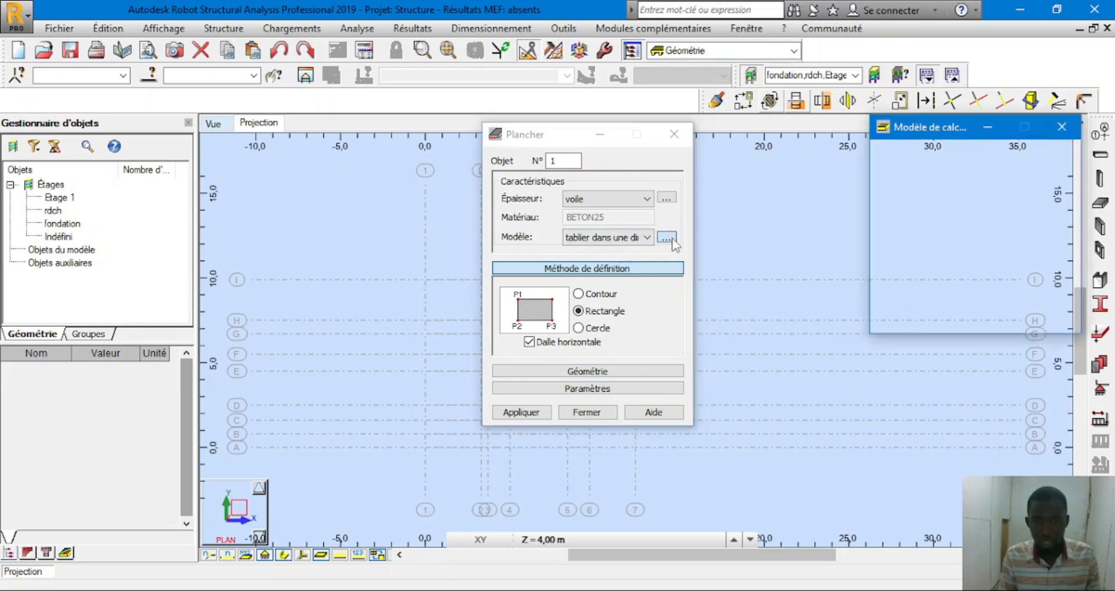
click(1090, 219)
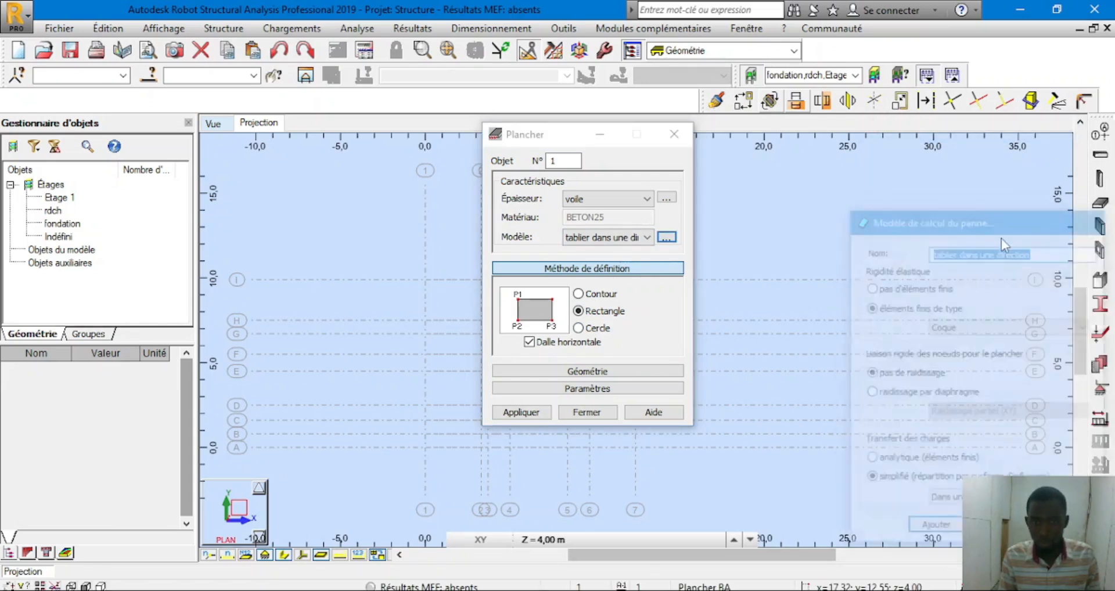
click(667, 200)
drag(919, 158, 424, 188)
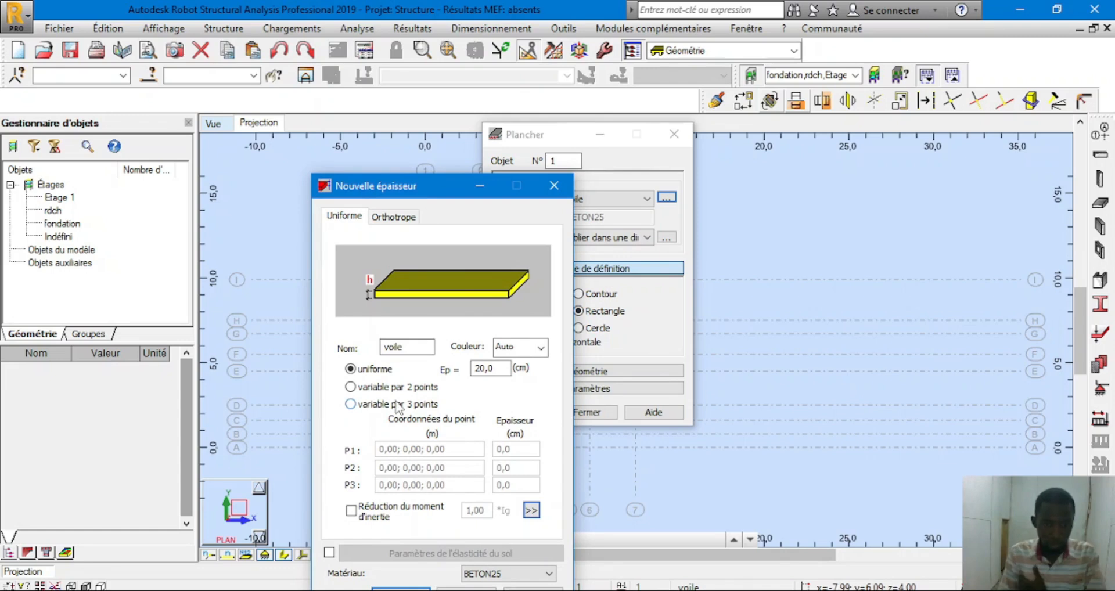
click(351, 388)
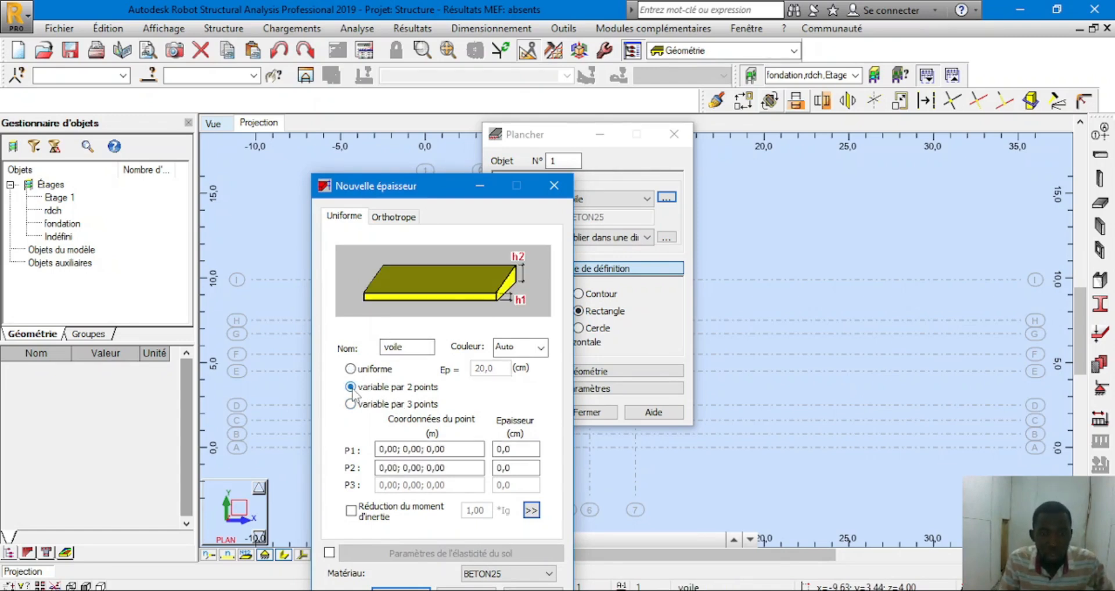
click(351, 405)
click(349, 370)
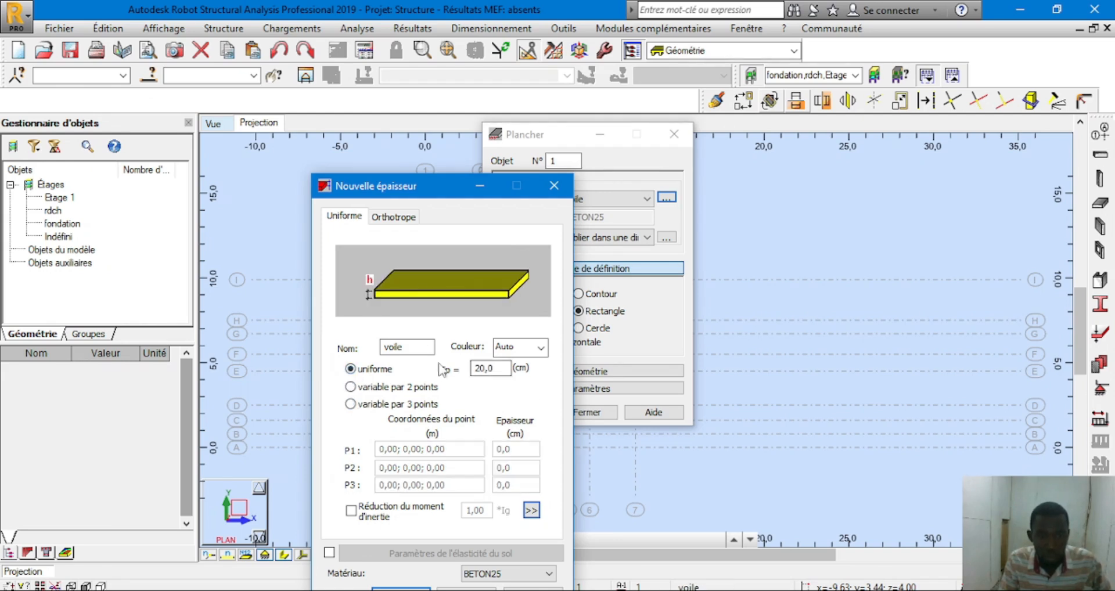
Name the new thickness dalle 10 cm, colour it crimson red, and set its uniform thickness to 10 cm
double_click(394, 347)
text(dalle 10)
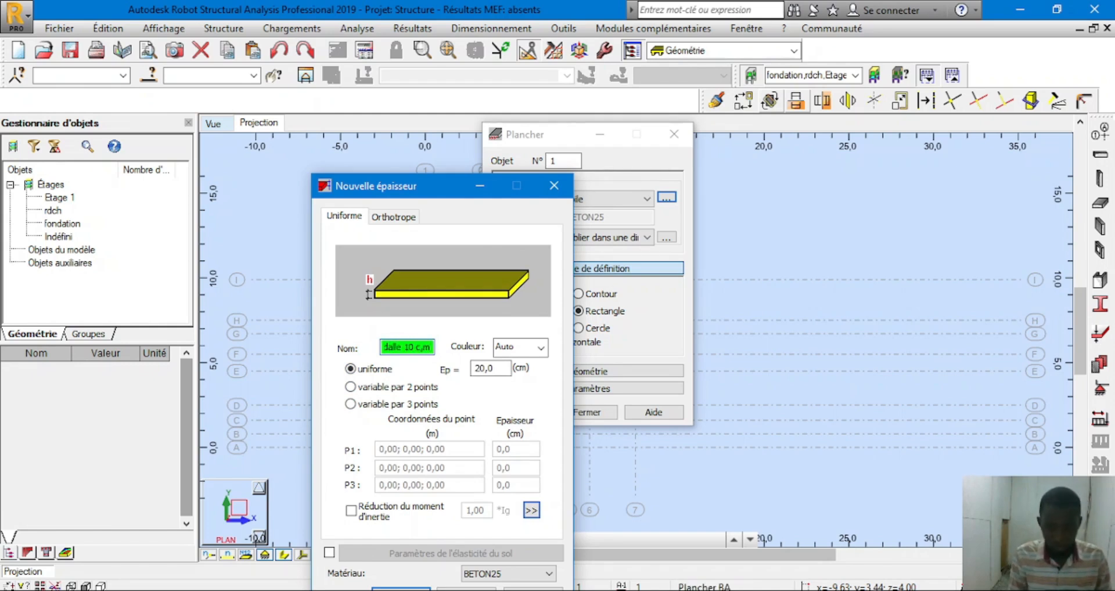
text( cm)
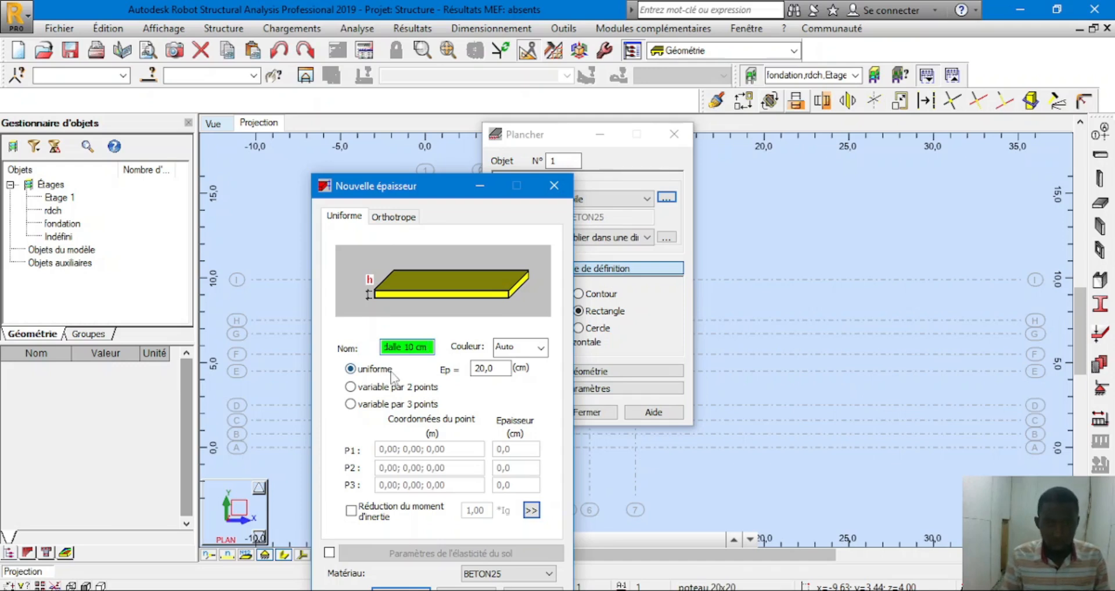
click(514, 350)
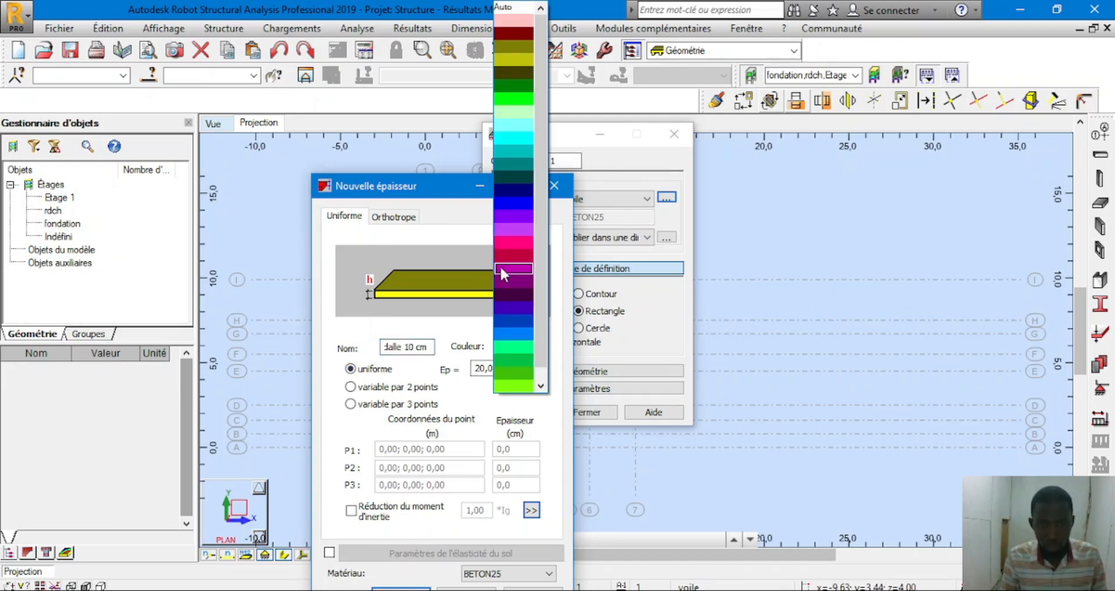
click(507, 251)
key(Tab)
text(1)
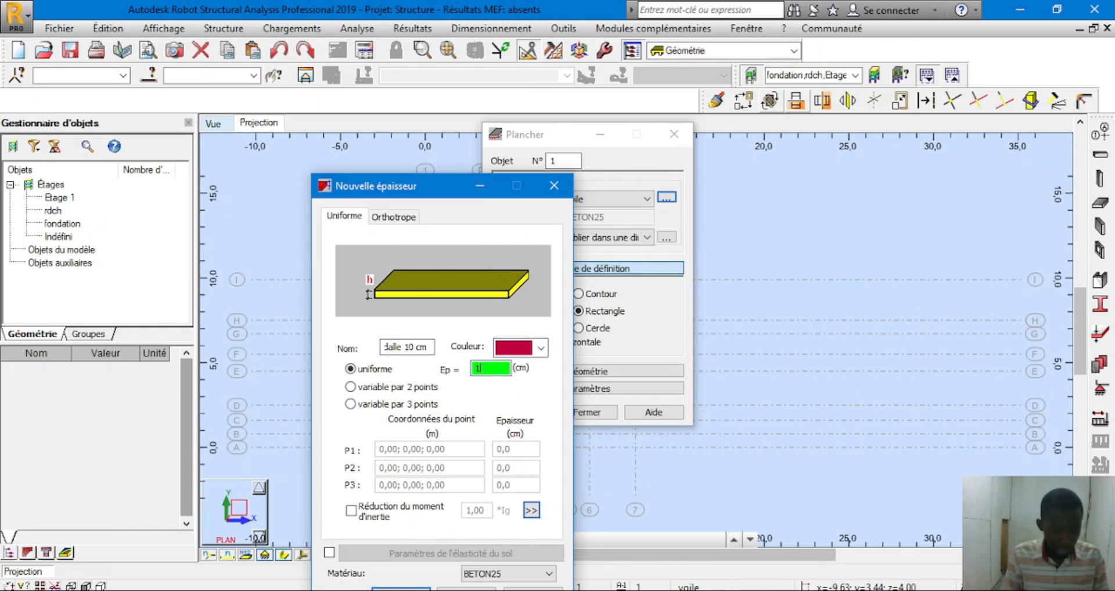
Keep BETON25 as the material, add the dalle 10 cm thickness, and close the thickness and floor definitions
drag(442, 186, 473, 99)
click(543, 492)
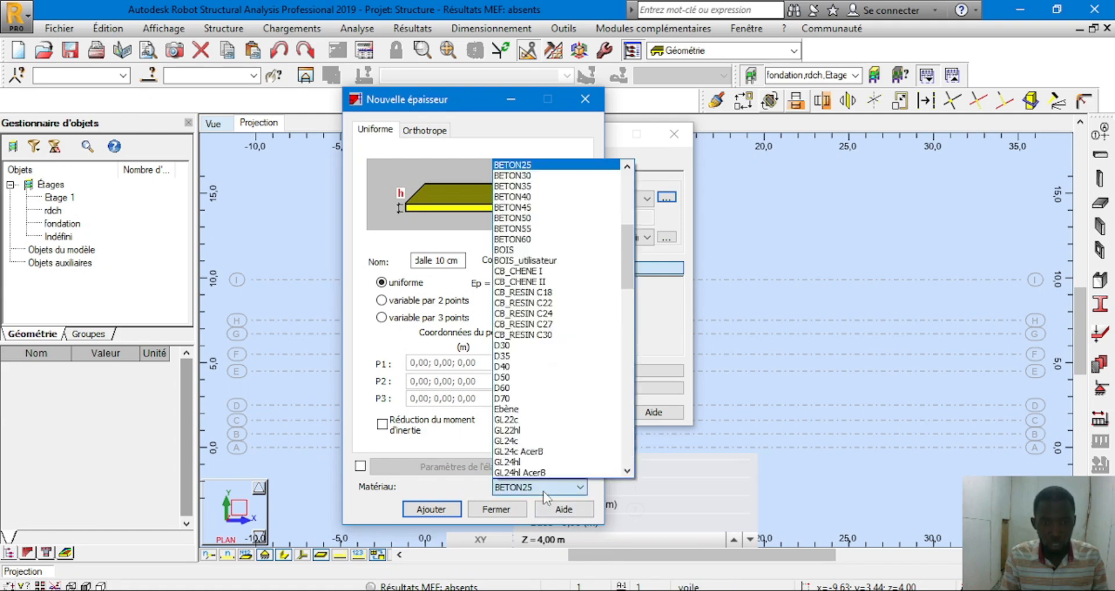
click(454, 448)
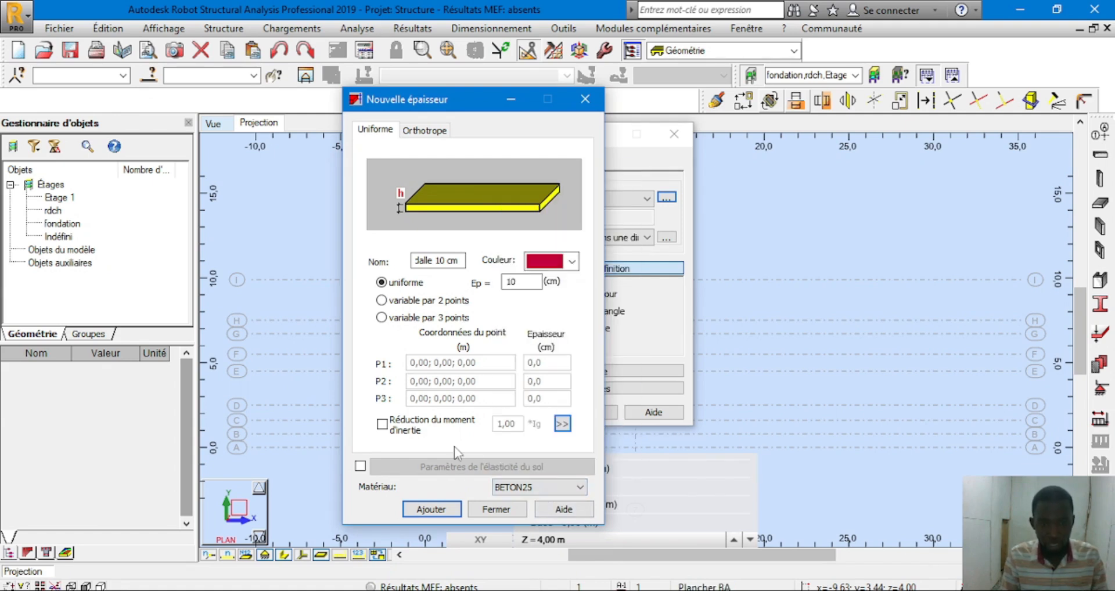
click(430, 510)
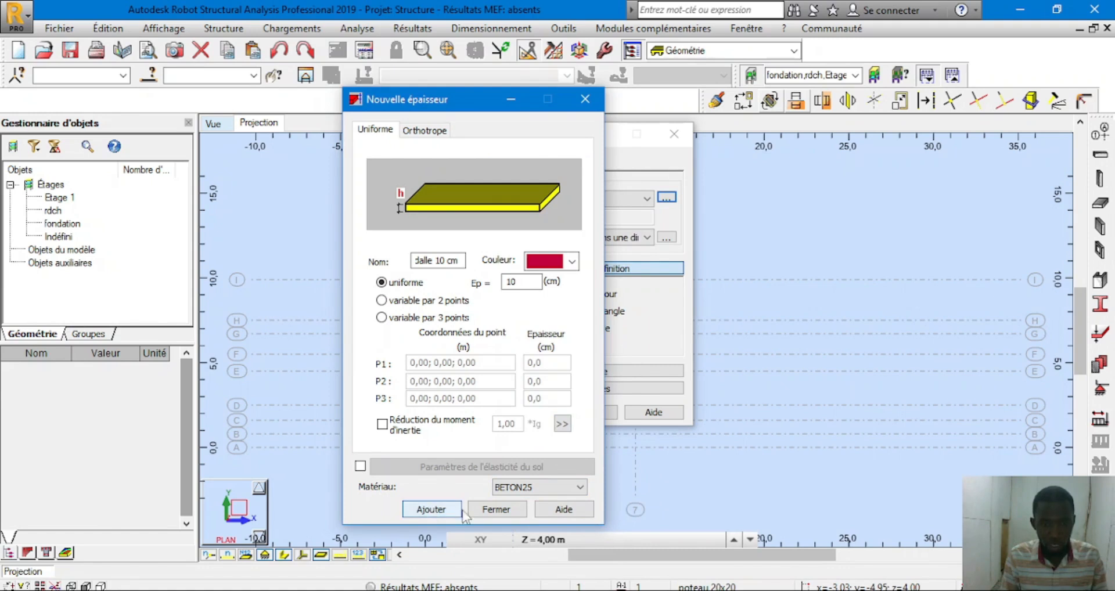
click(487, 511)
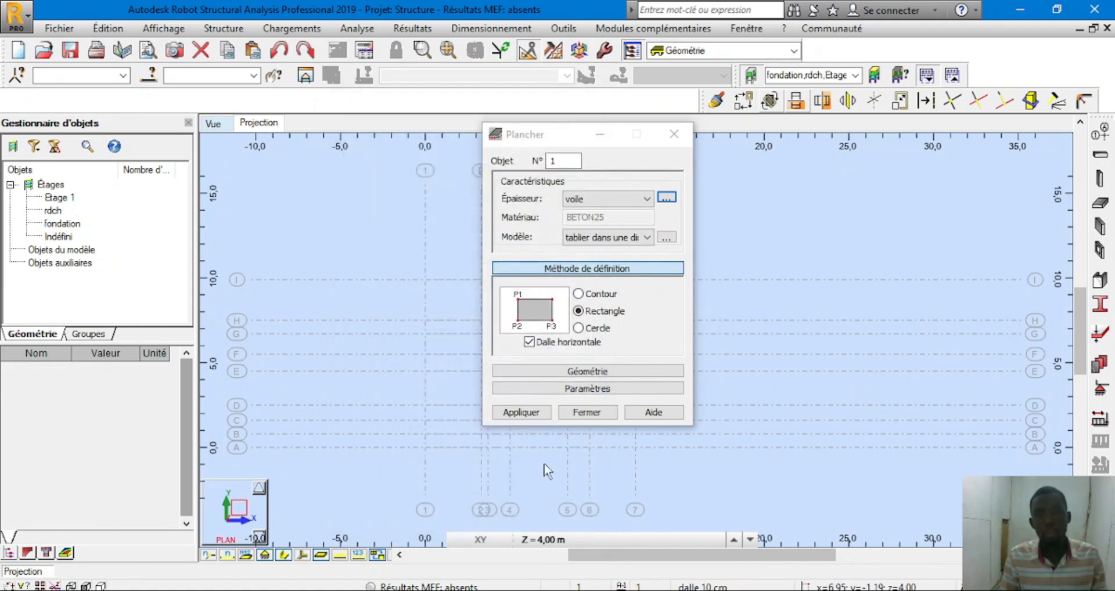
click(581, 414)
Switch to the 3D view in its home orientation and examine the grid lines and storey levels
scroll(636, 403, down, 2)
scroll(613, 430, up, 2)
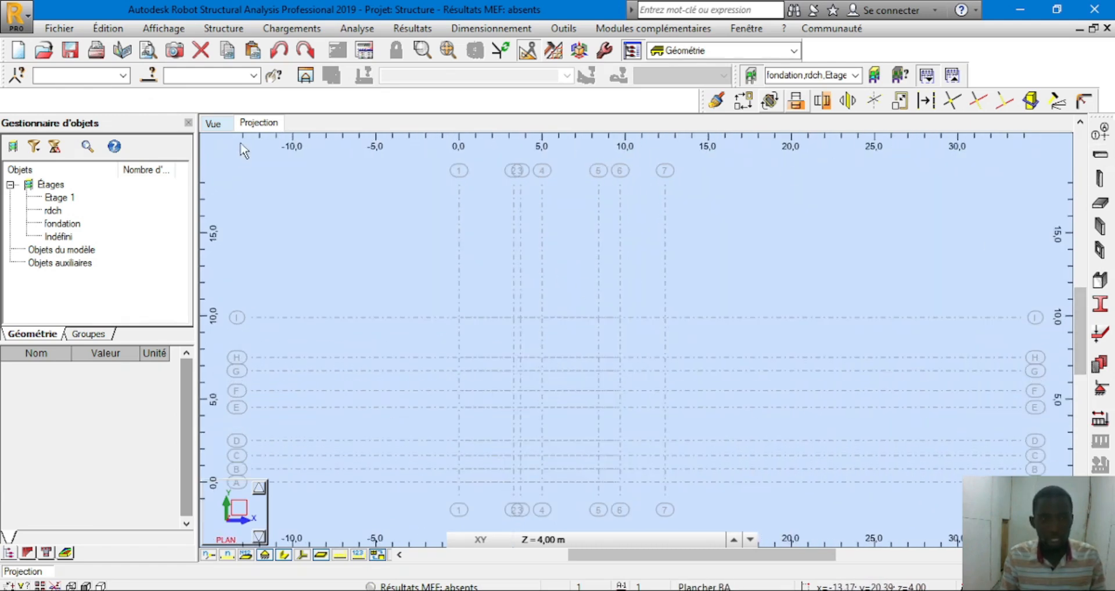
click(228, 124)
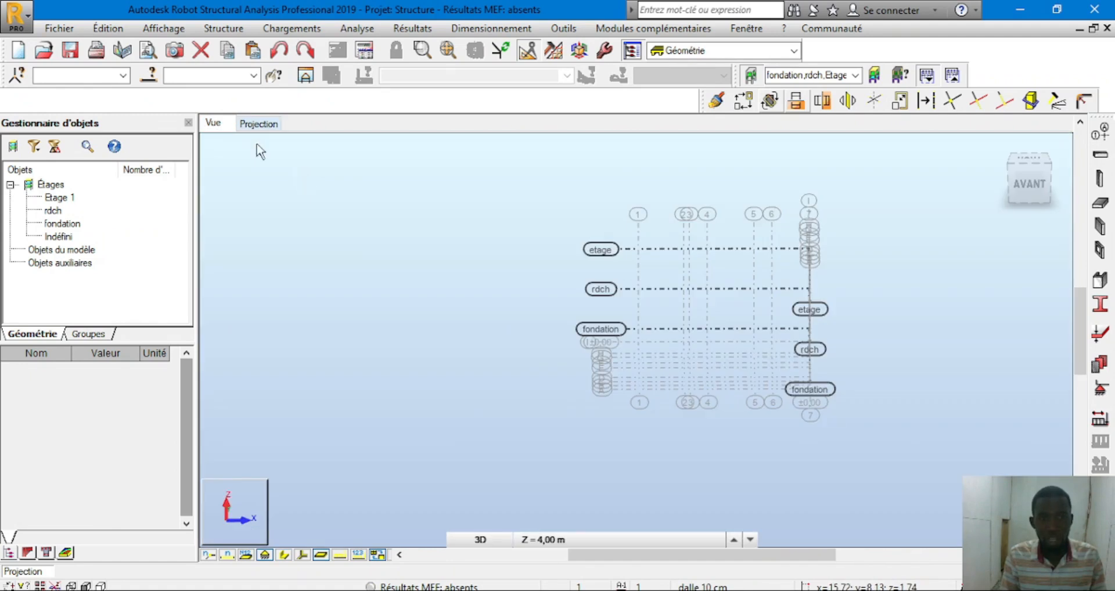
scroll(862, 278, up, 4)
scroll(737, 348, down, 1)
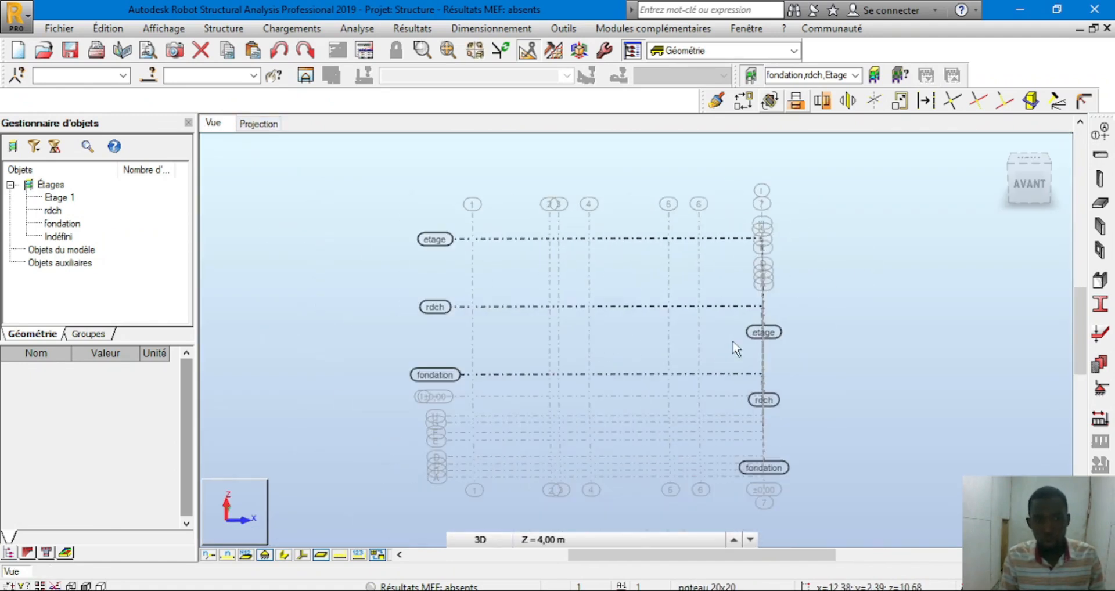
scroll(585, 443, up, 2)
click(1006, 145)
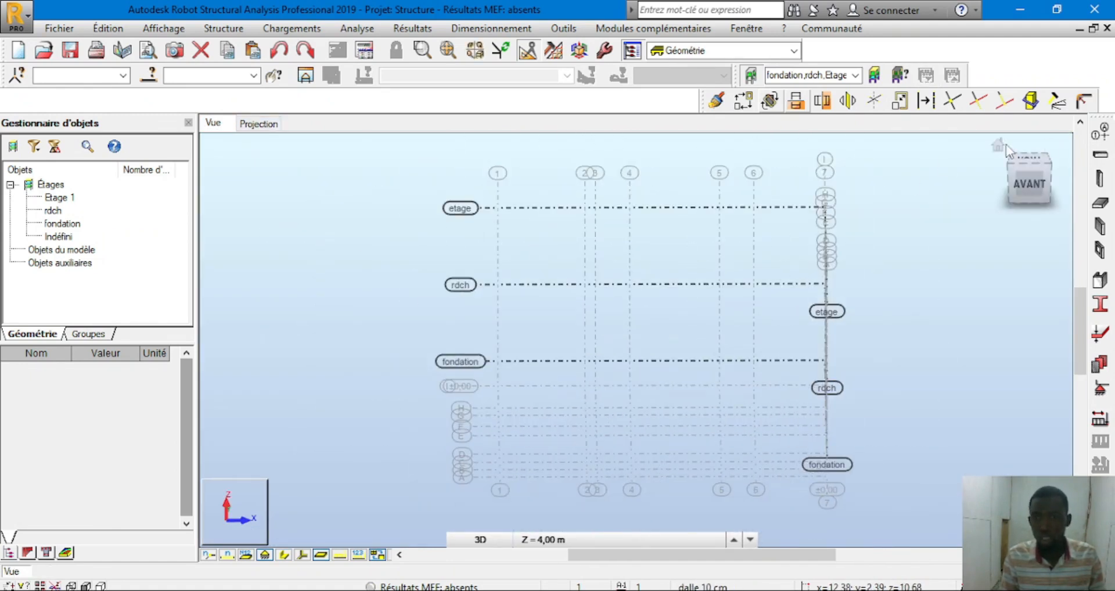
scroll(701, 406, up, 3)
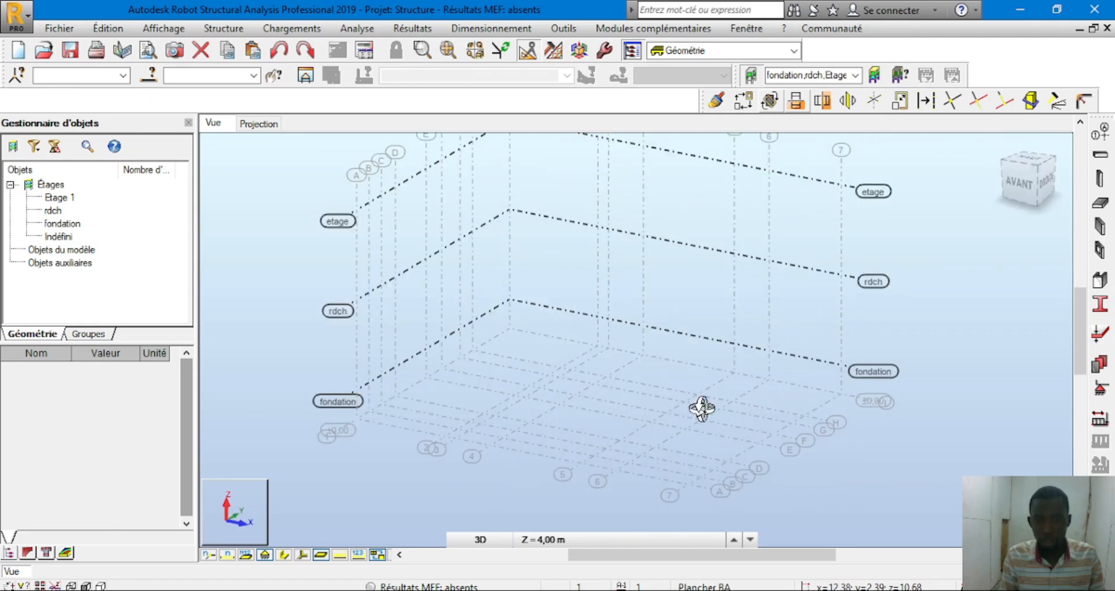
scroll(702, 425, down, 2)
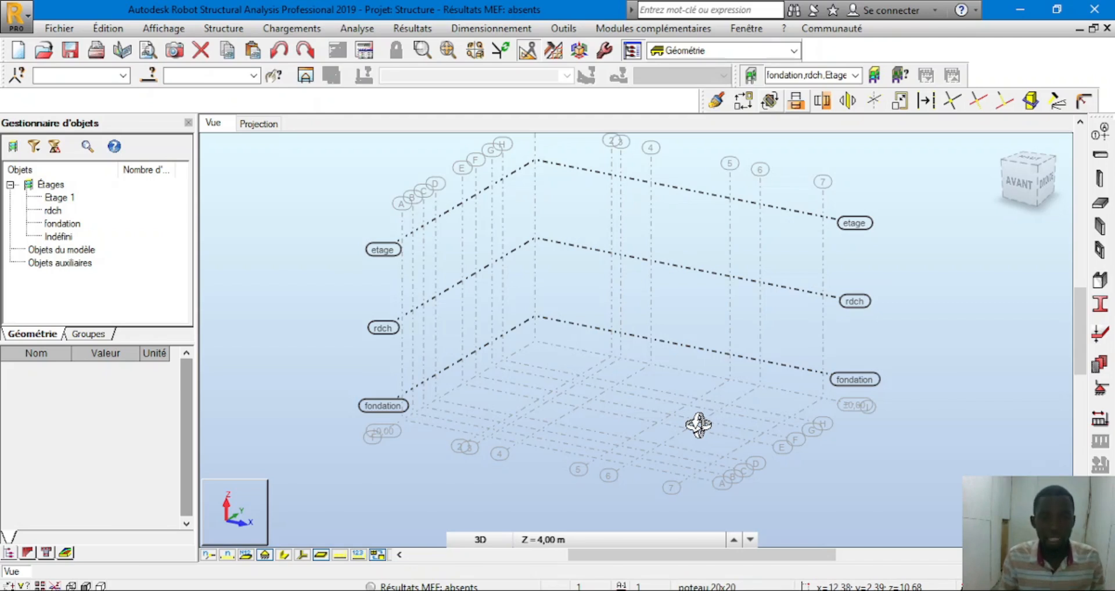
scroll(668, 414, down, 2)
scroll(688, 416, up, 2)
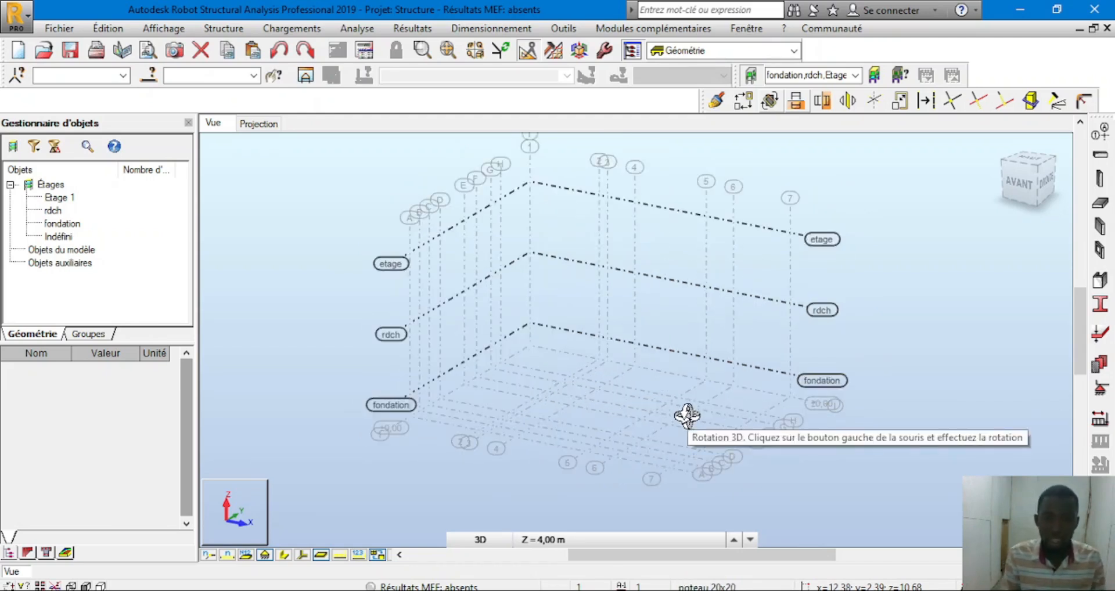
drag(687, 416, 627, 408)
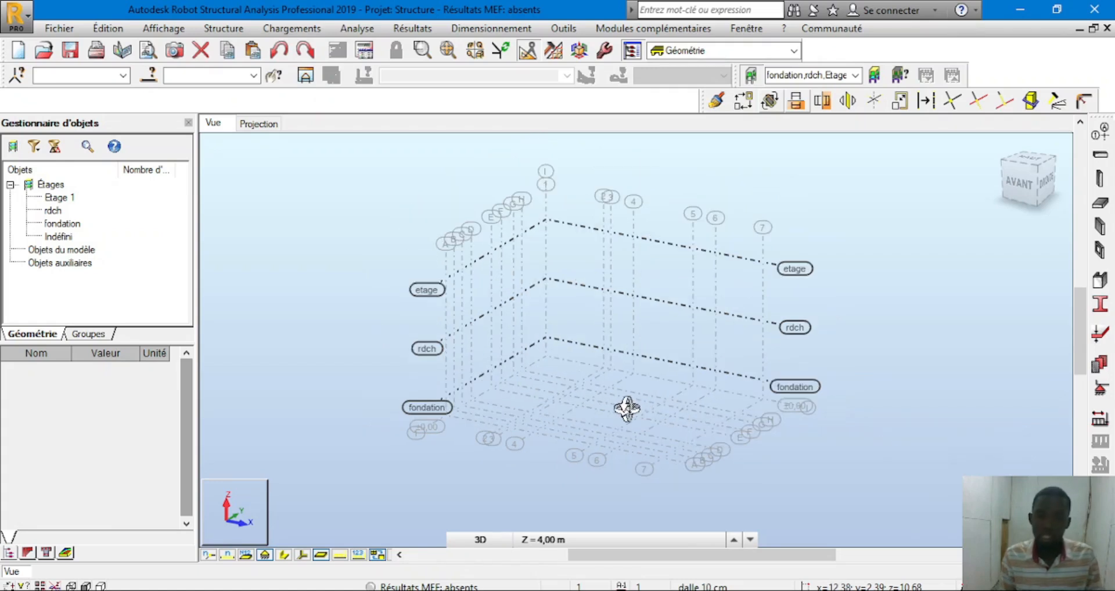